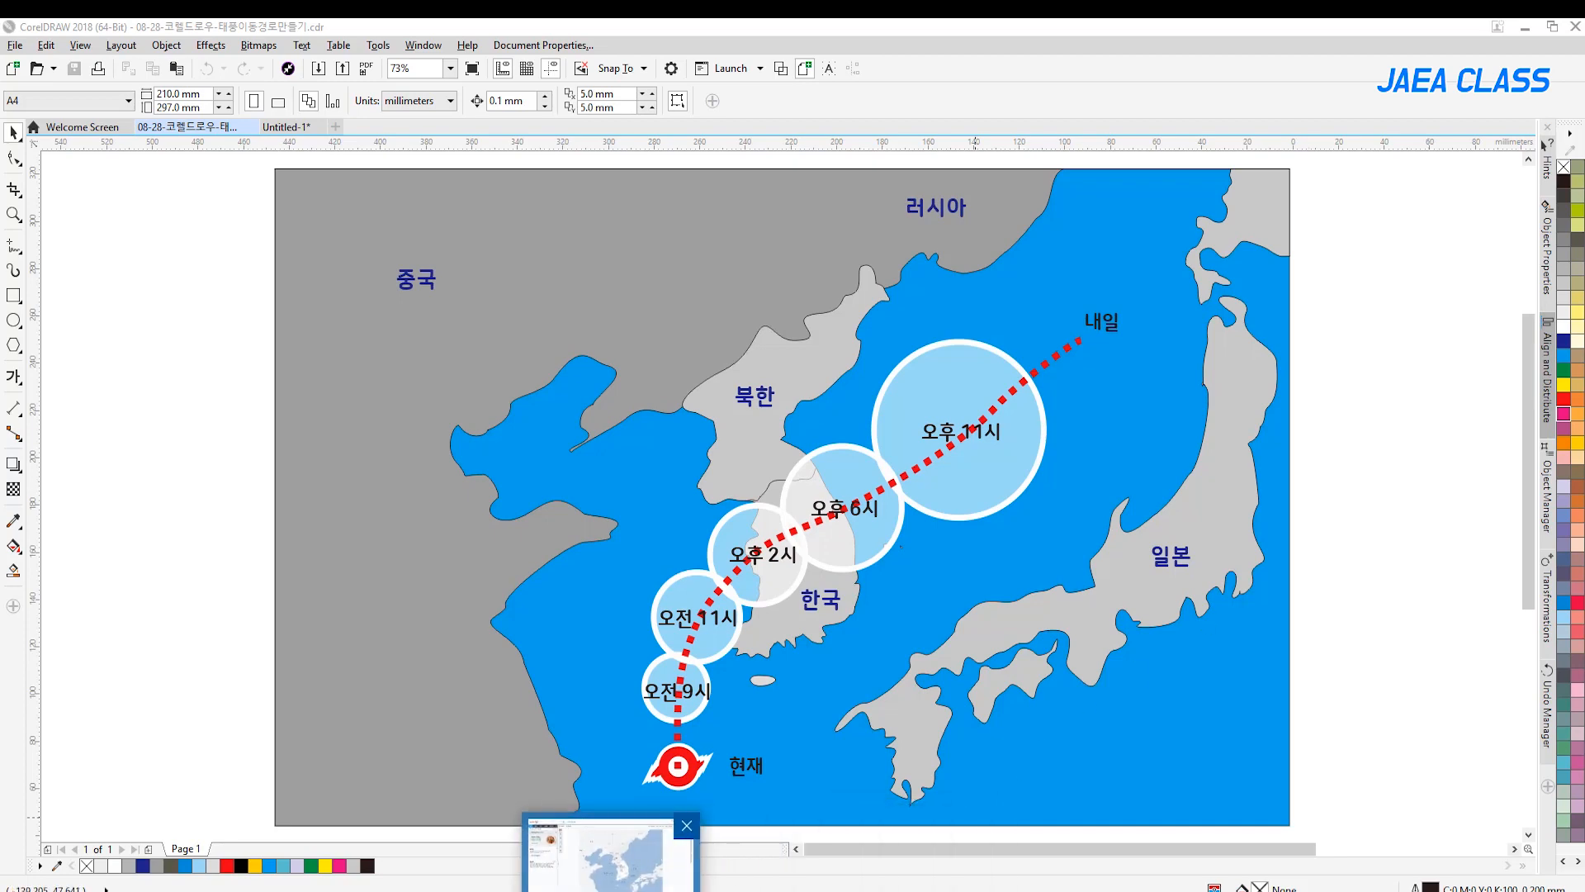
Switch to the browser, reopen Daum Map from the Daum home page and zoom out until Korea, China and Japan fit
{"action": "left_click", "coordinate": [611, 846]}
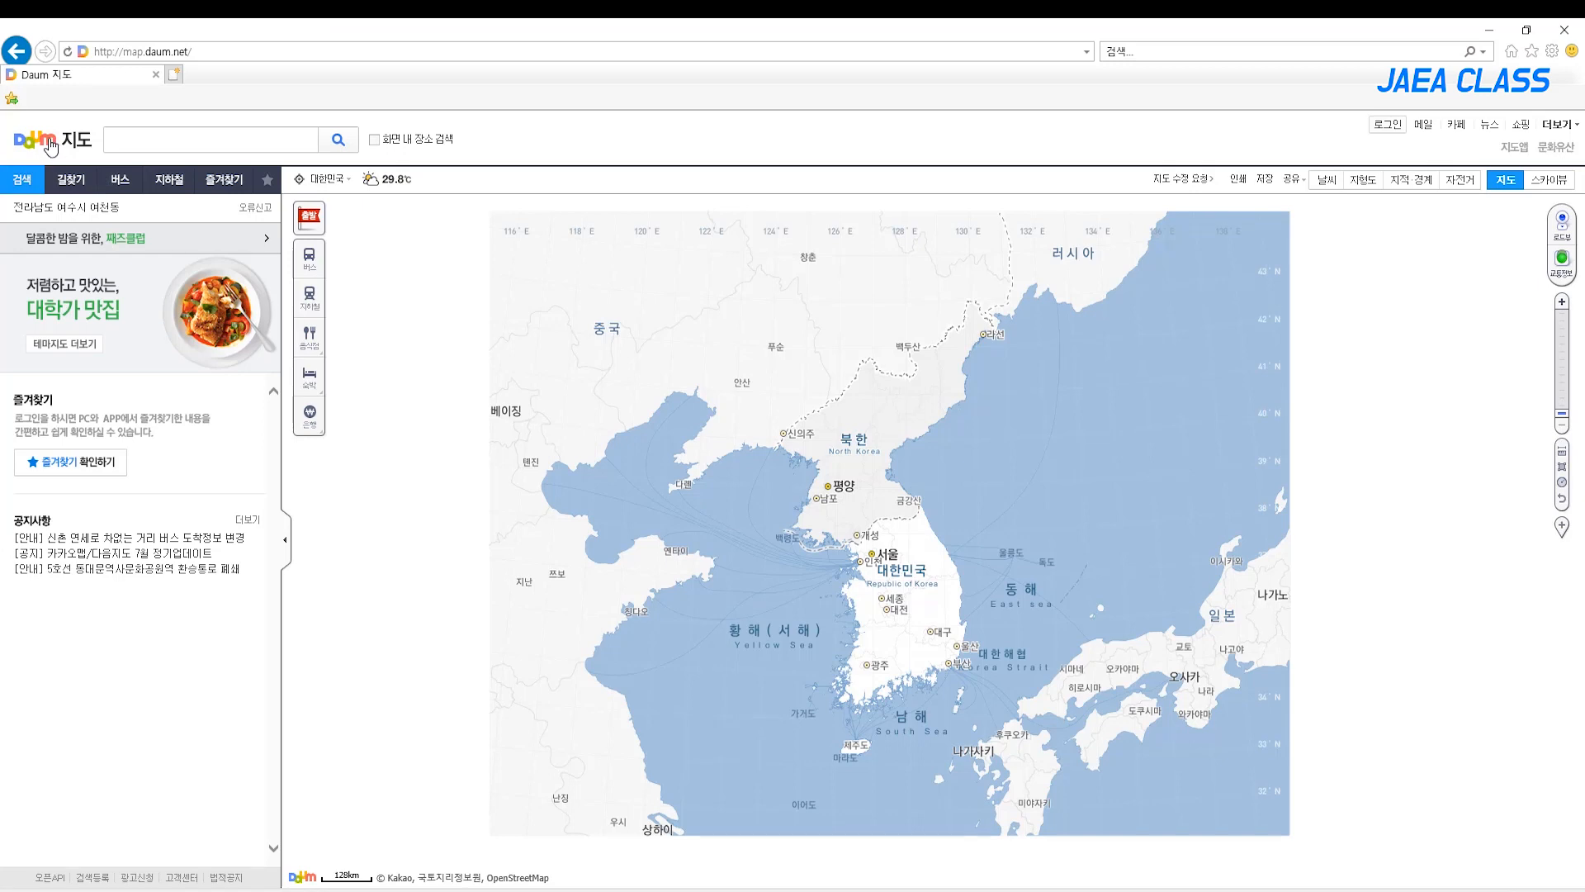
{"action": "left_click", "coordinate": [48, 141]}
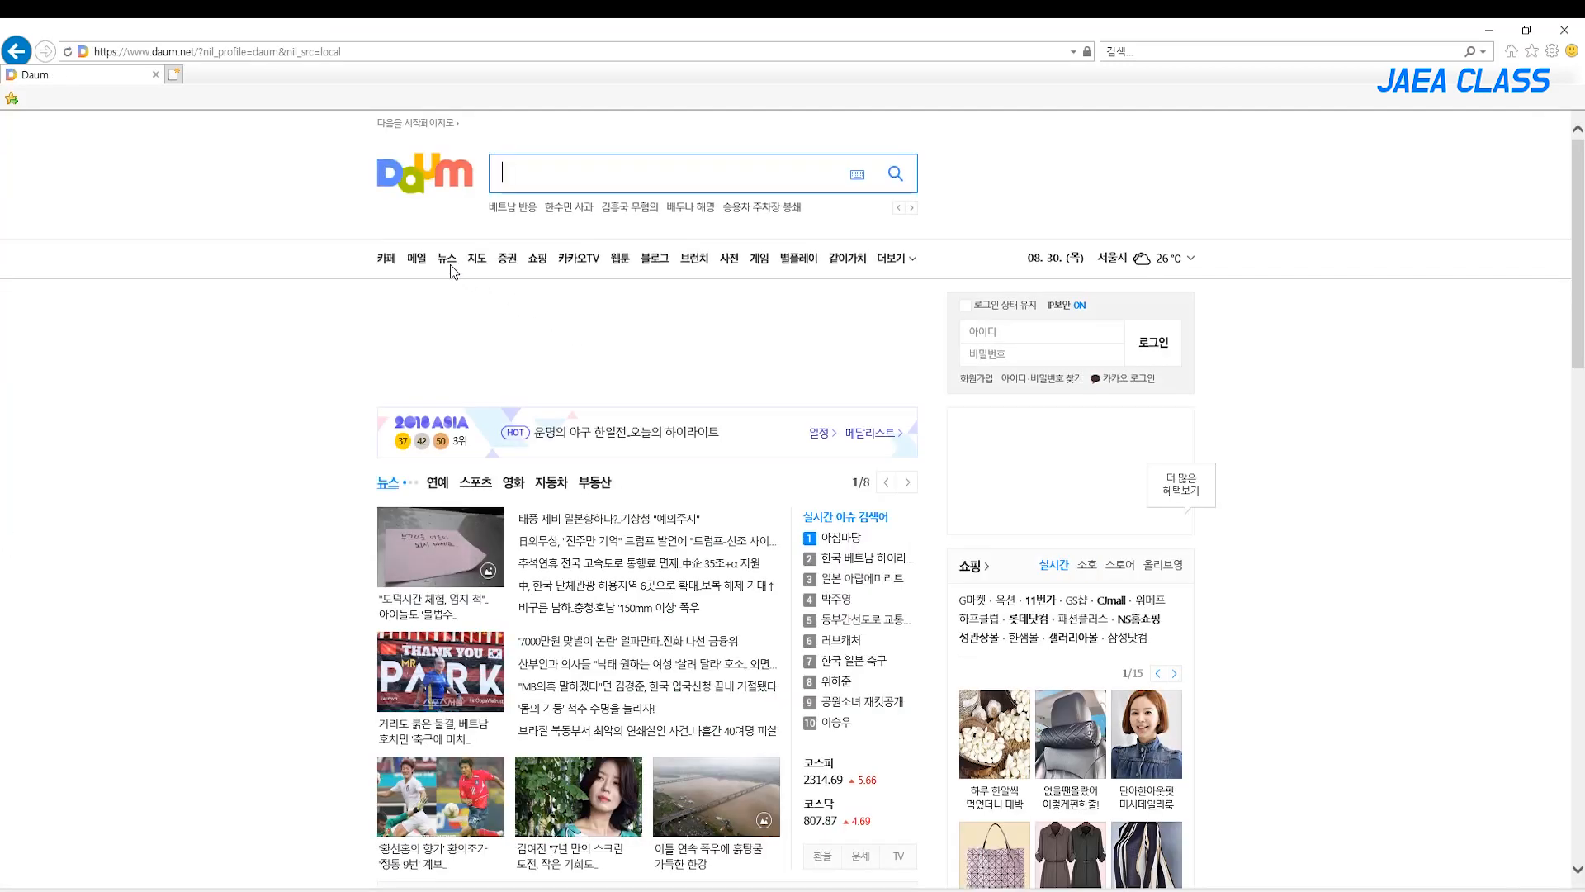
{"action": "left_click", "coordinate": [476, 259]}
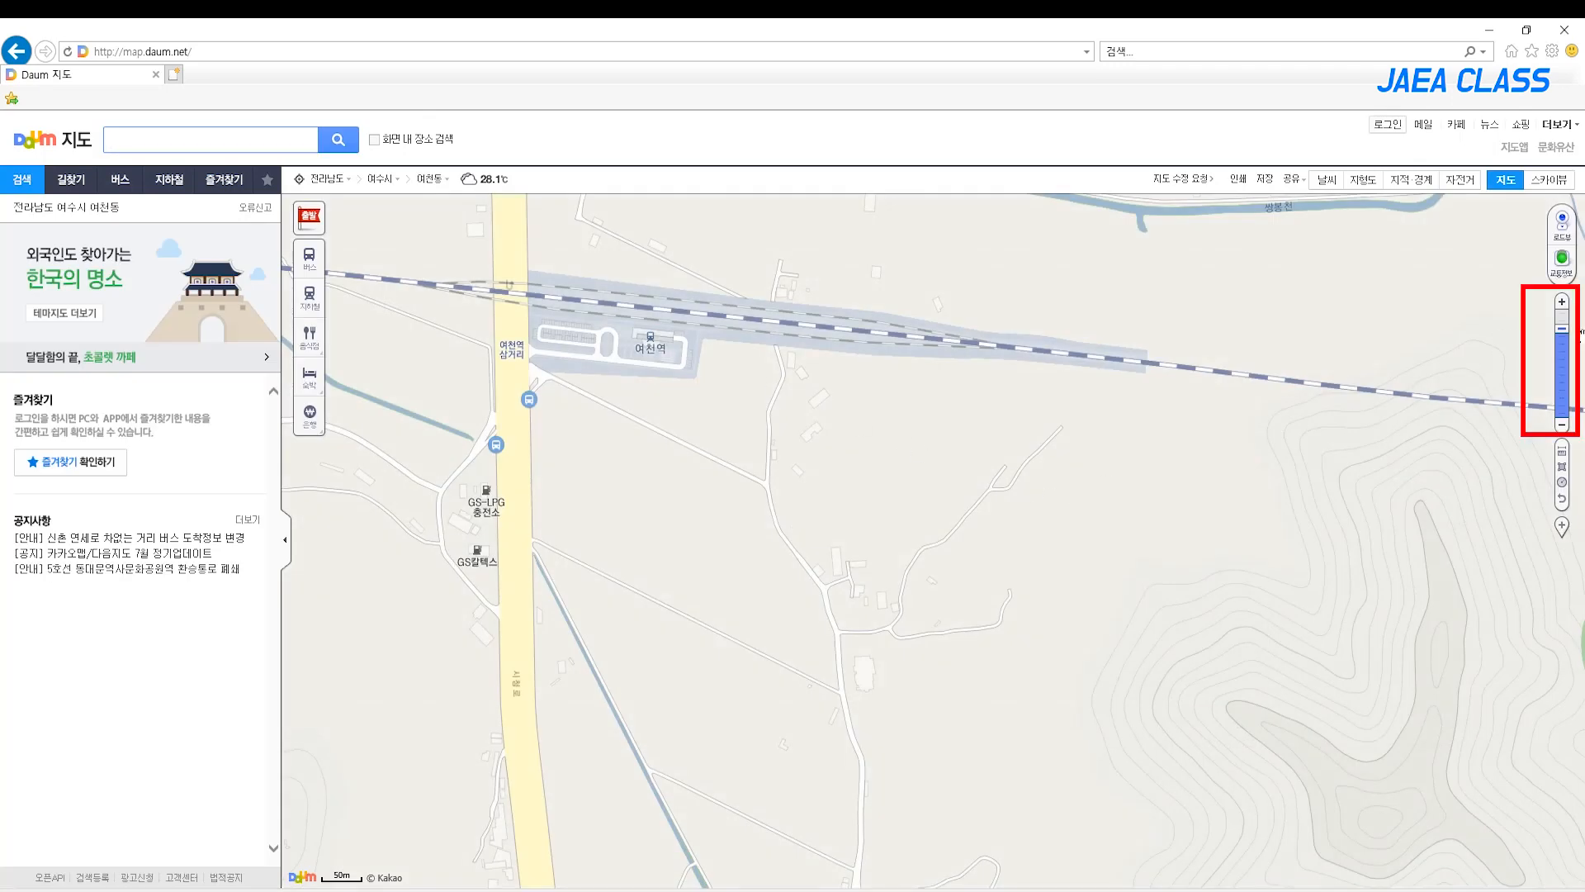
{"action": "mouse_move", "coordinate": [1563, 330]}
{"action": "left_click_drag", "start_coordinate": [1563, 331], "coordinate": [1563, 427]}
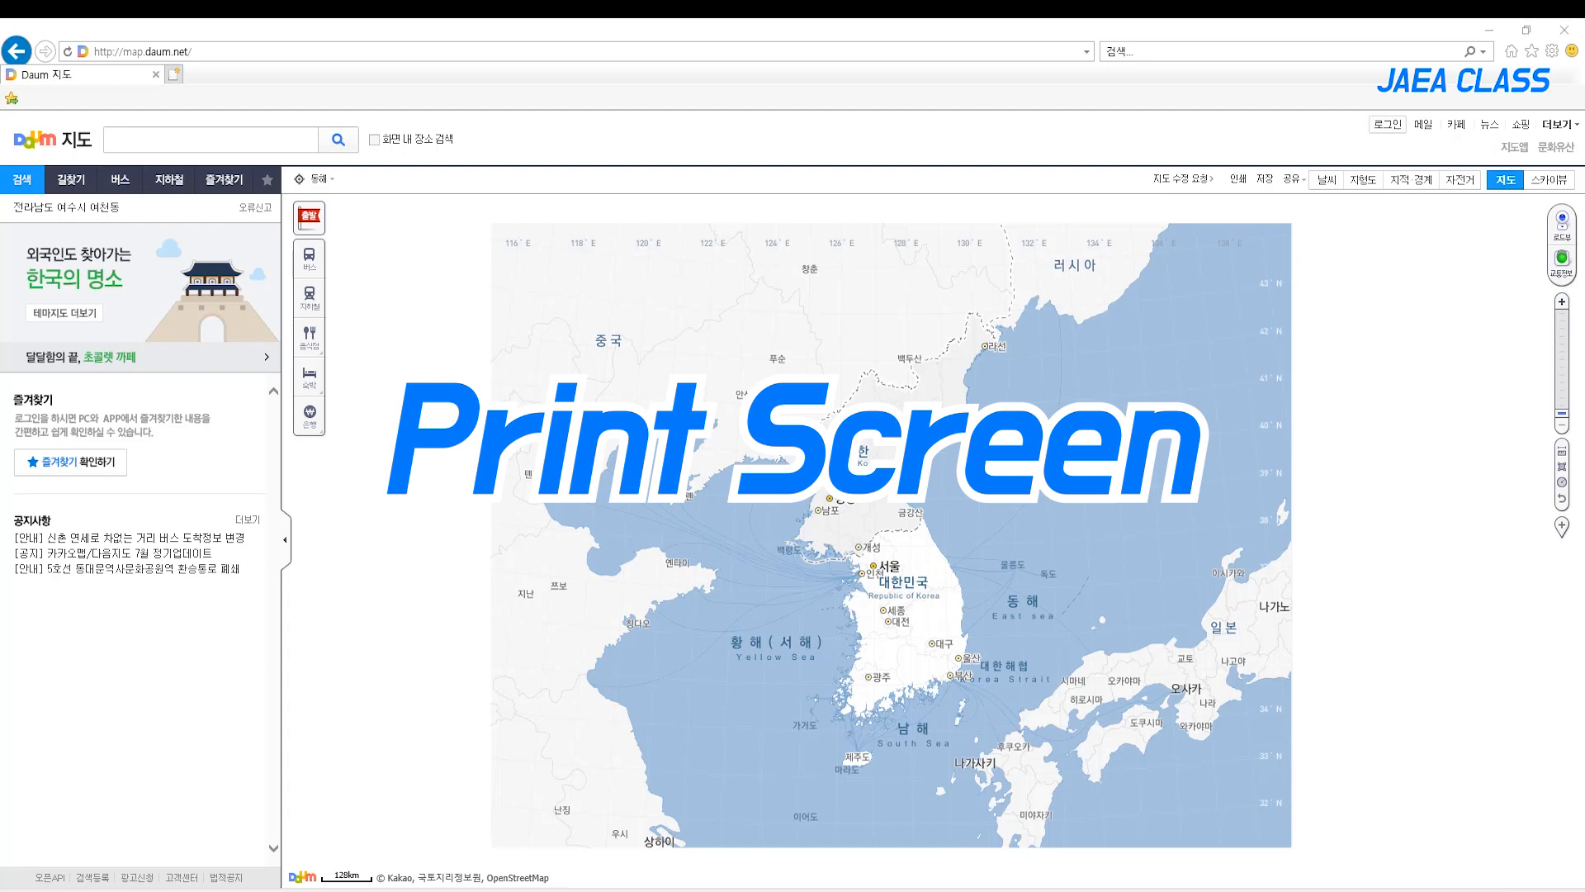
Capture the map screen and paste it into the Untitled-1 document in CorelDRAW, deleting the first pasted image
{"action": "left_click", "coordinate": [330, 890]}
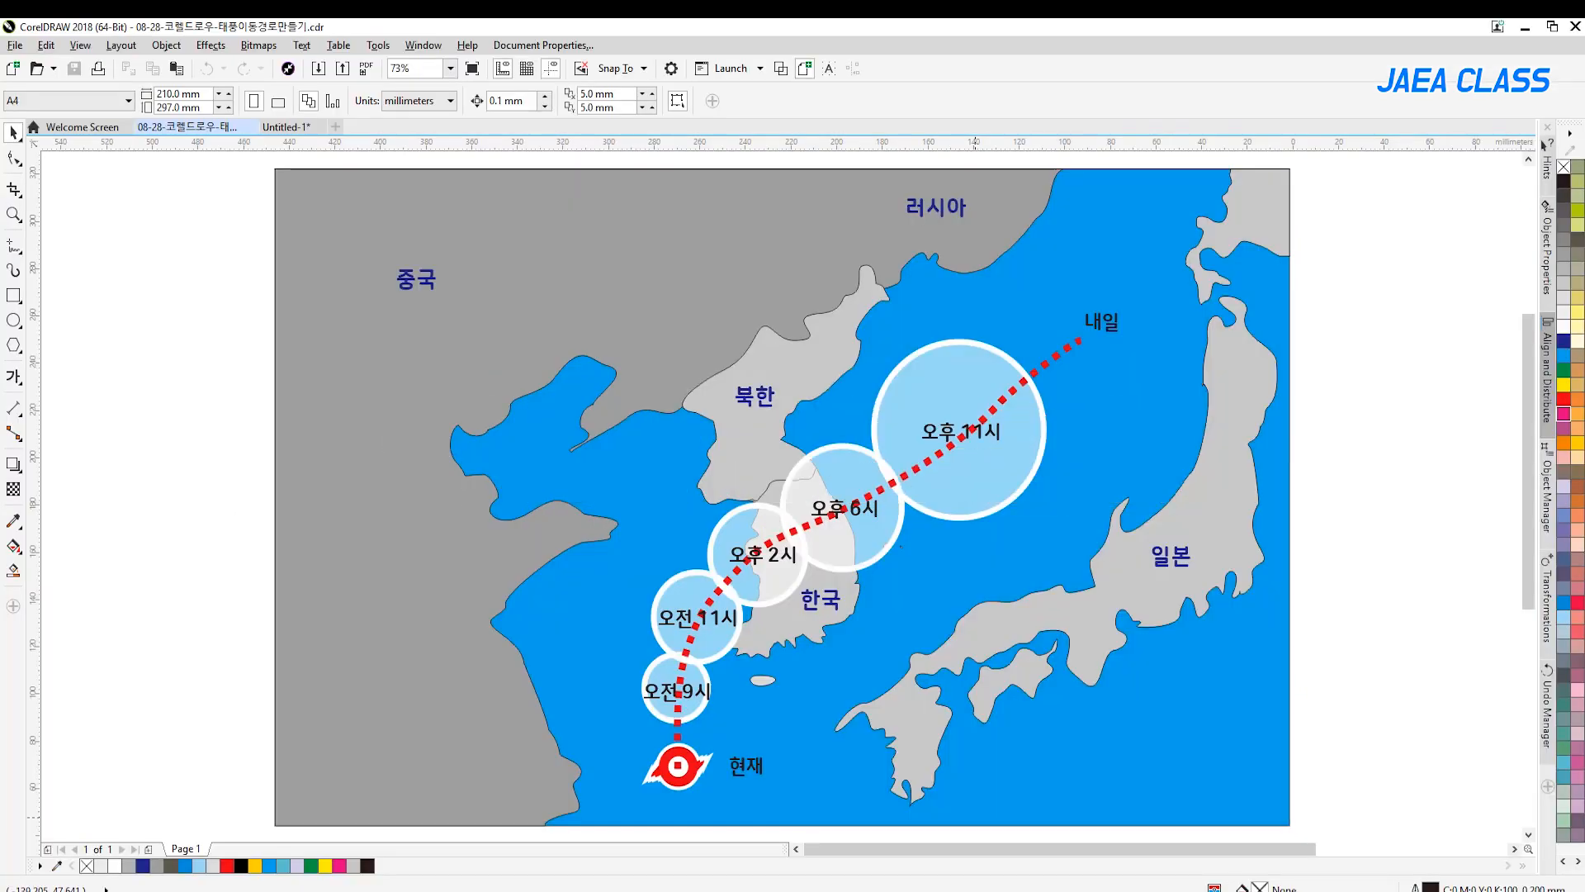
{"action": "left_click", "coordinate": [285, 127]}
{"action": "key", "text": "ctrl+v"}
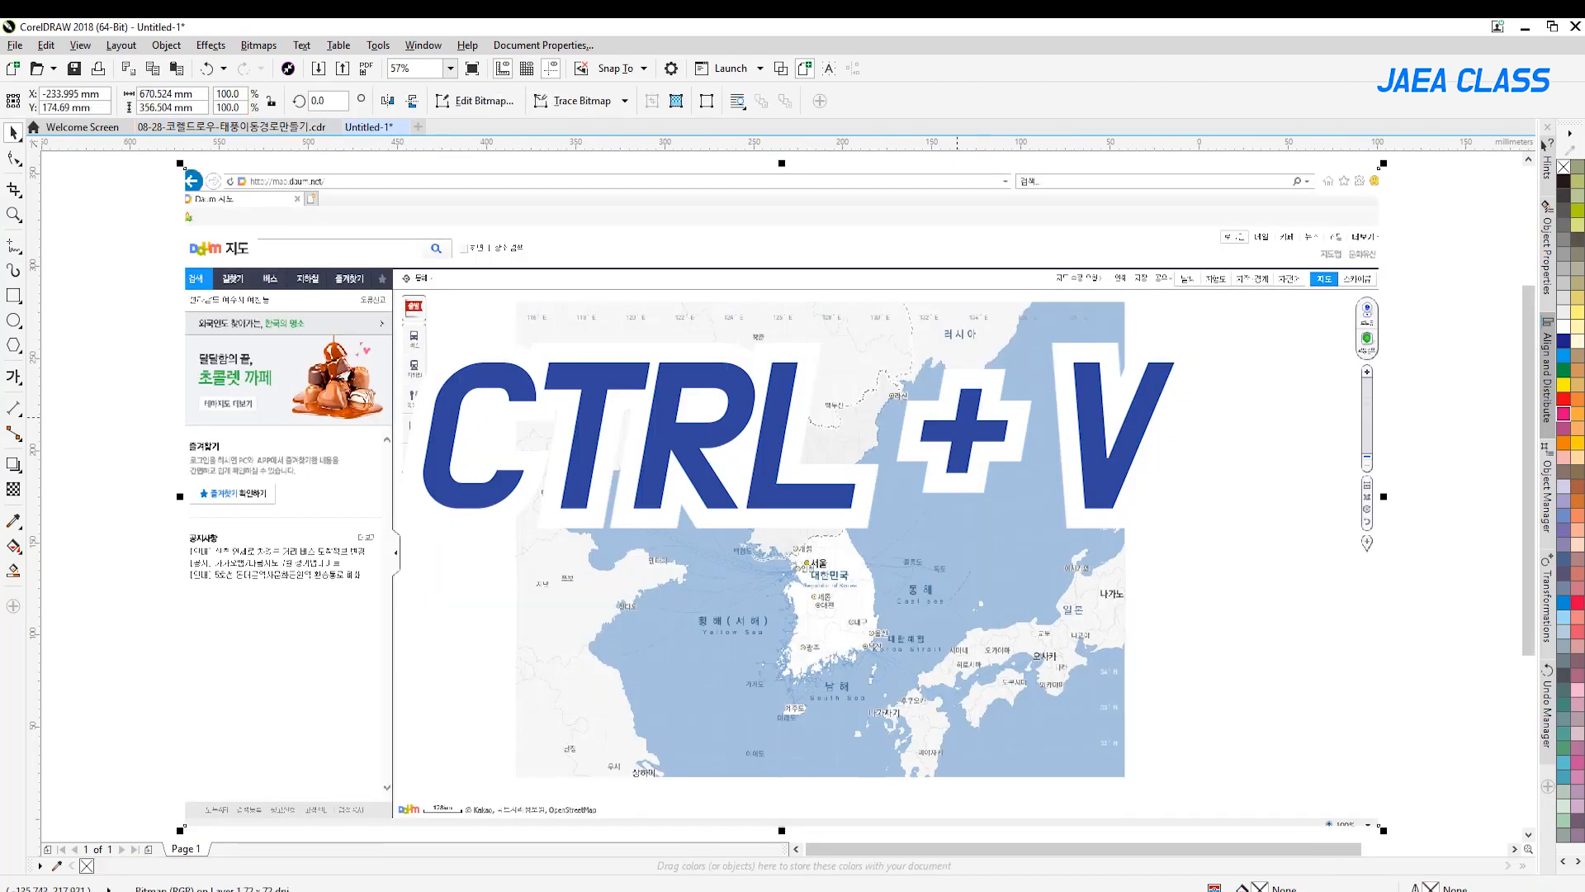
{"action": "key", "text": "Delete"}
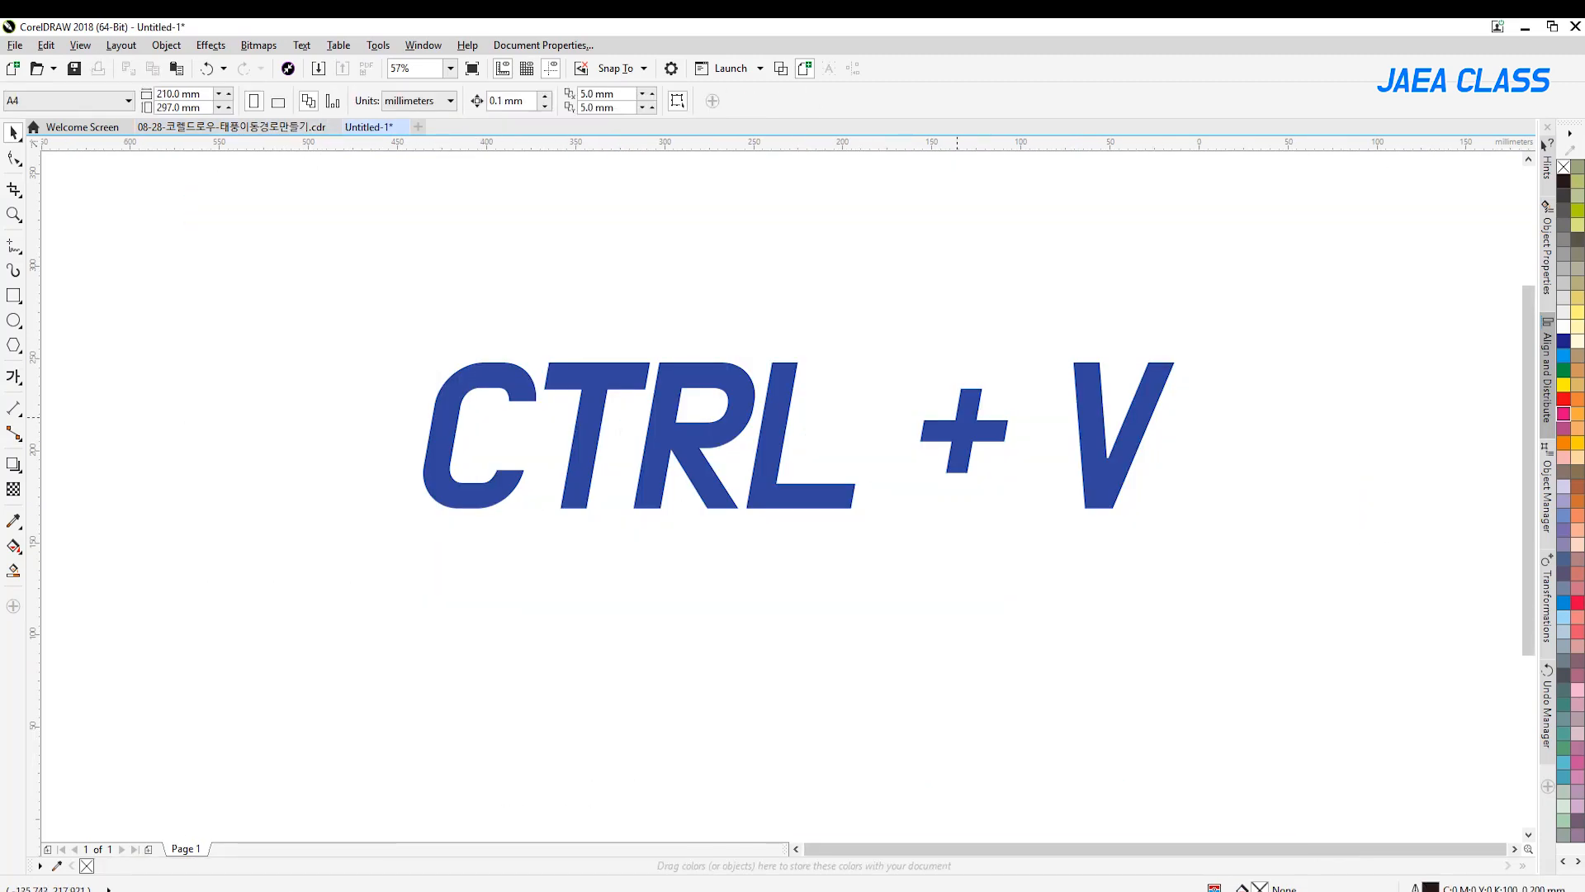
{"action": "key", "text": "ctrl+v"}
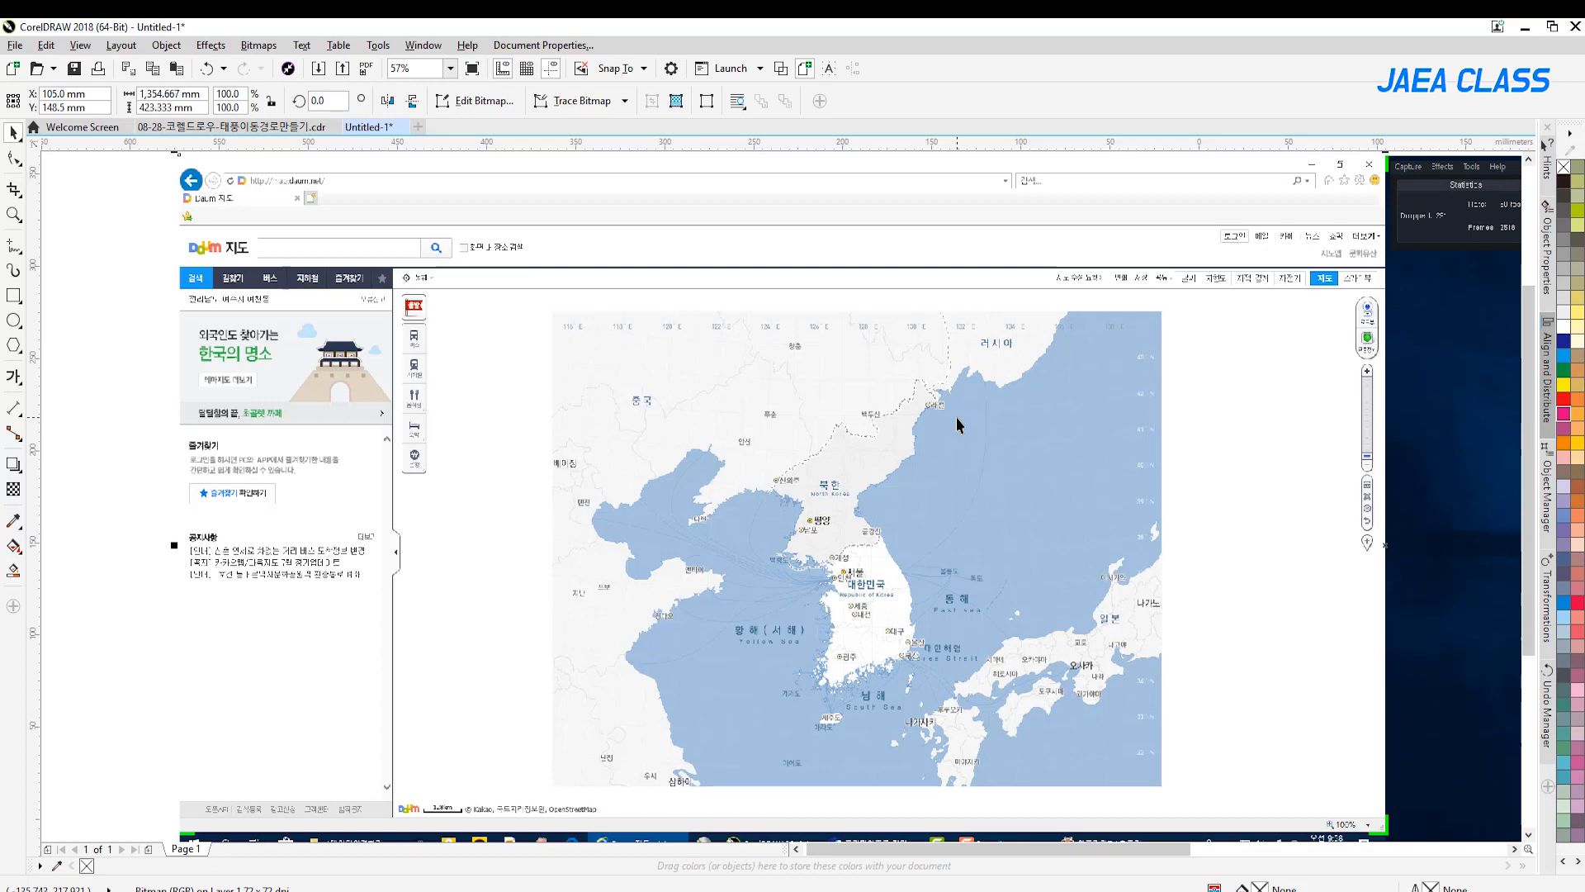
Crop the pasted screenshot to the map area, about 338 × 249 mm, and reposition the cropped map on the canvas
{"action": "left_click", "coordinate": [14, 191]}
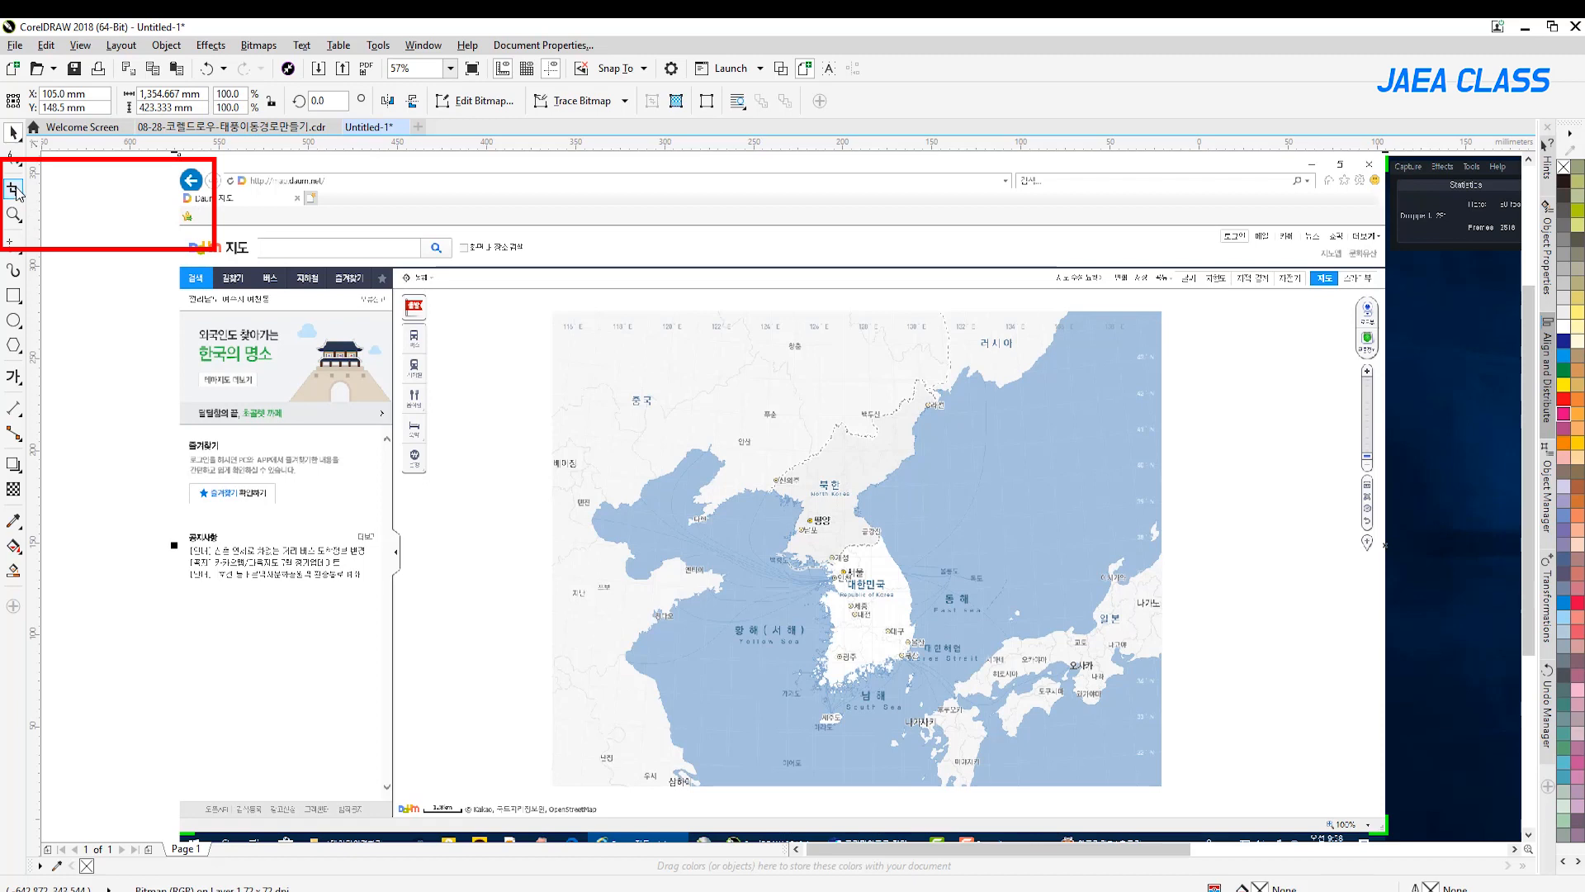
{"action": "left_click_drag", "start_coordinate": [558, 321], "coordinate": [1160, 780]}
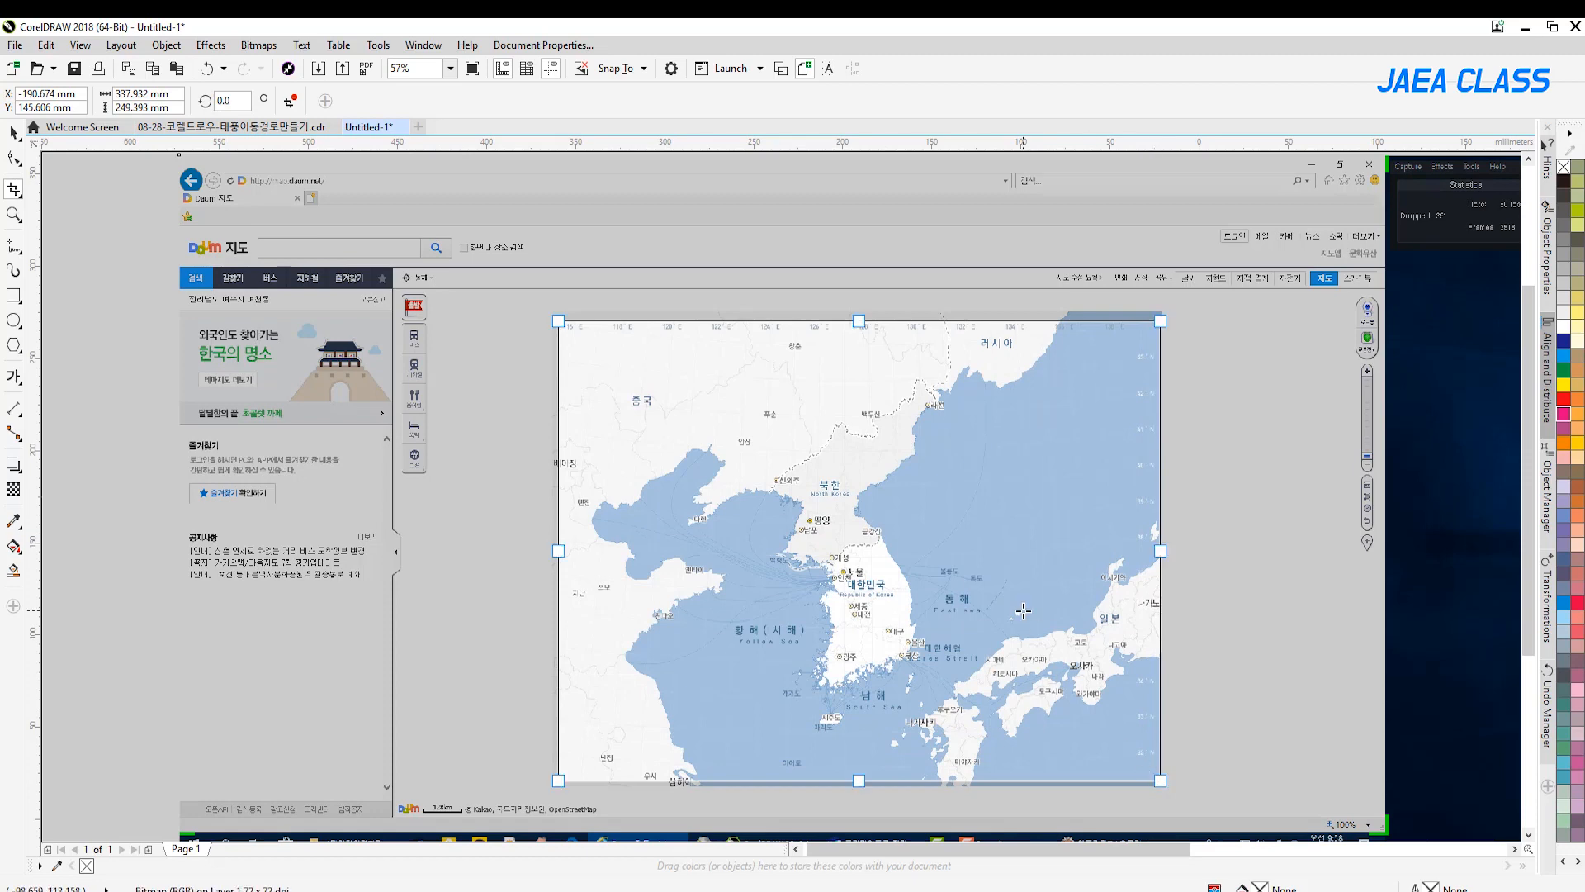
{"action": "double_click", "coordinate": [1023, 613]}
{"action": "left_click", "coordinate": [14, 132]}
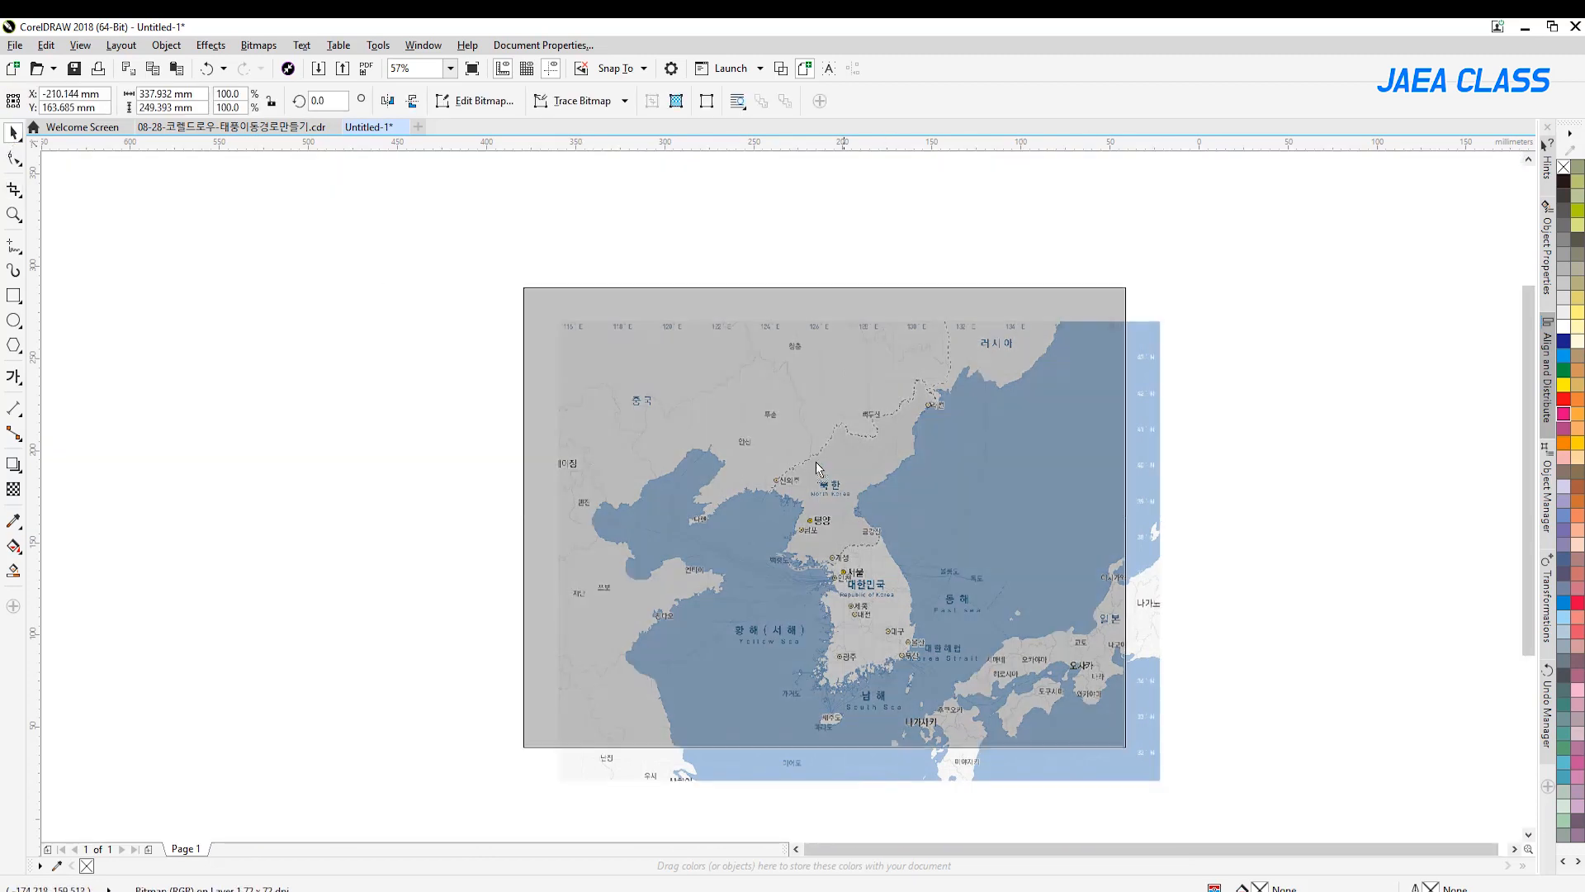
{"action": "left_click_drag", "start_coordinate": [925, 424], "coordinate": [918, 433]}
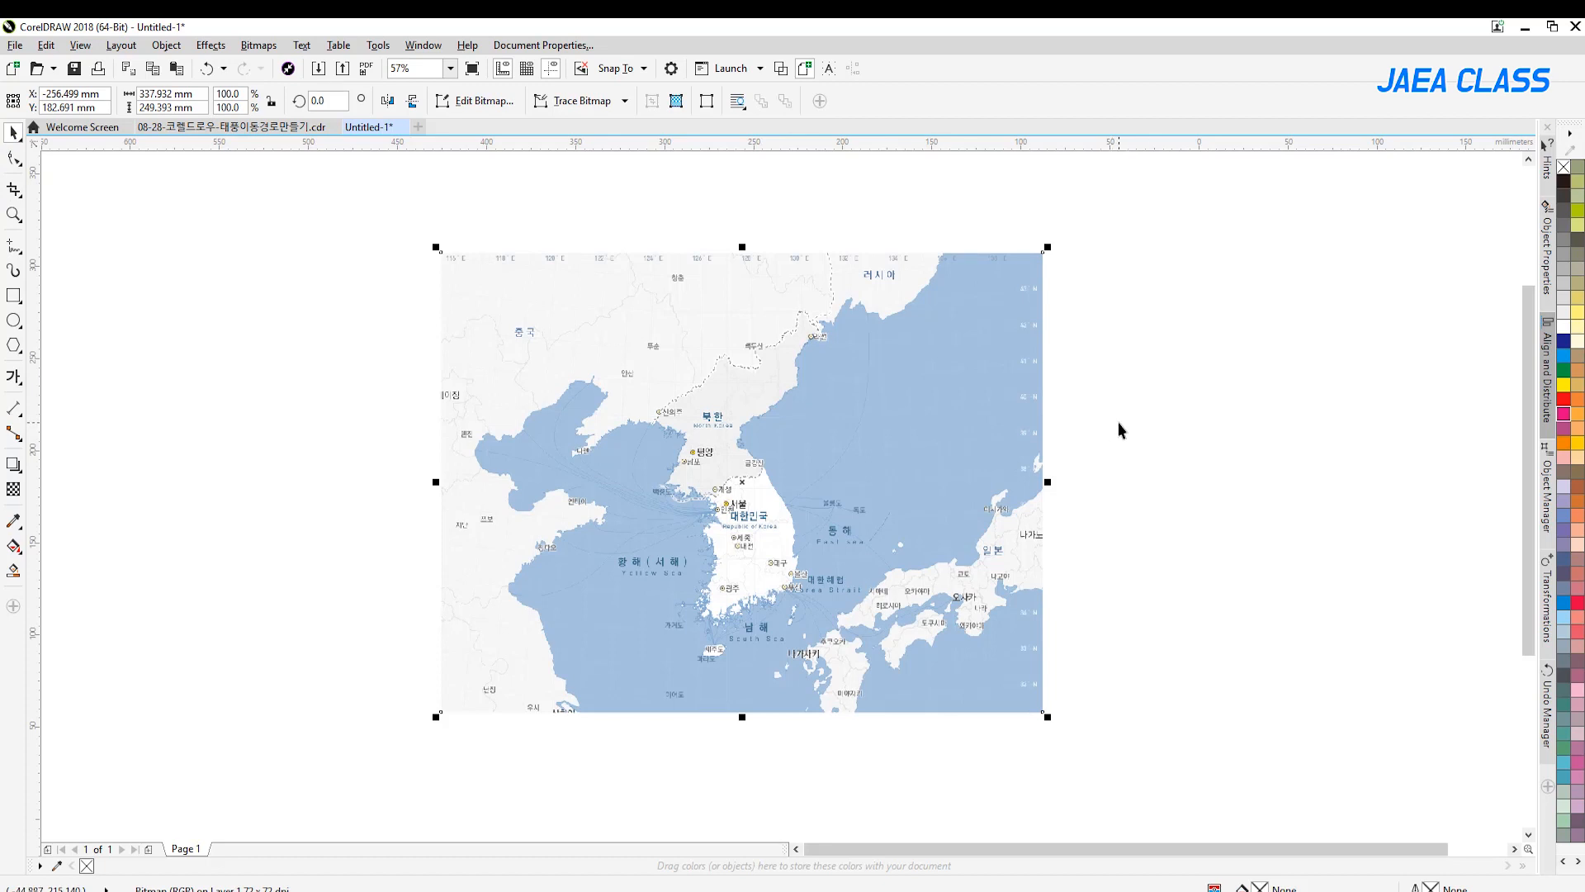
Turn on snapping to objects and draw a rectangle of about 338 × 249 mm exactly over the map image's border
{"action": "left_click", "coordinate": [13, 214]}
{"action": "left_click_drag", "start_coordinate": [414, 246], "coordinate": [1012, 663]}
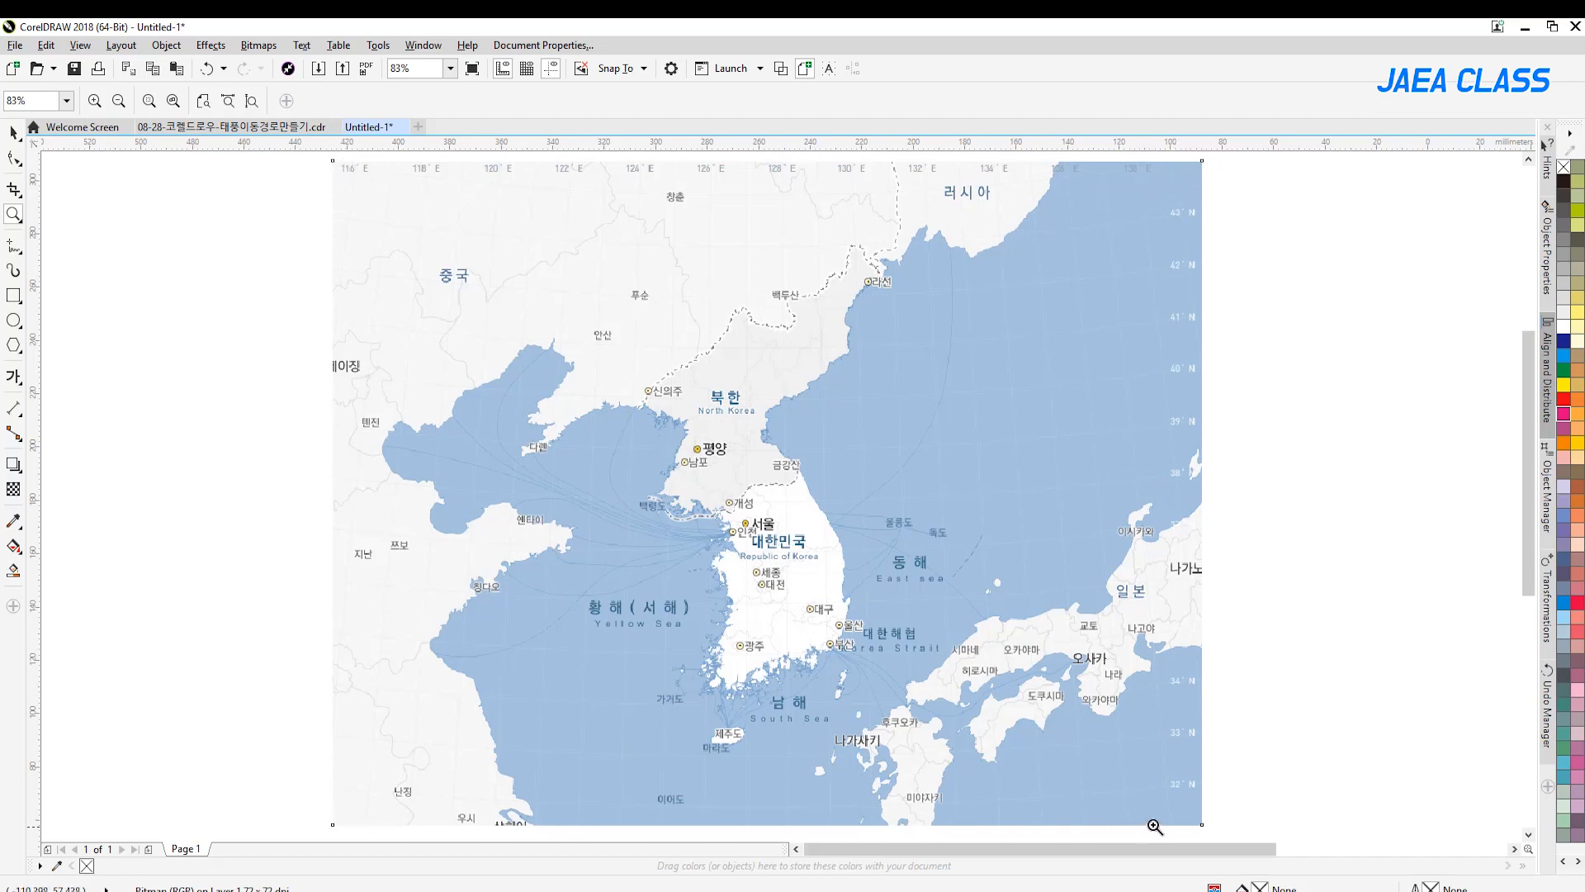
{"action": "left_click", "coordinate": [14, 295]}
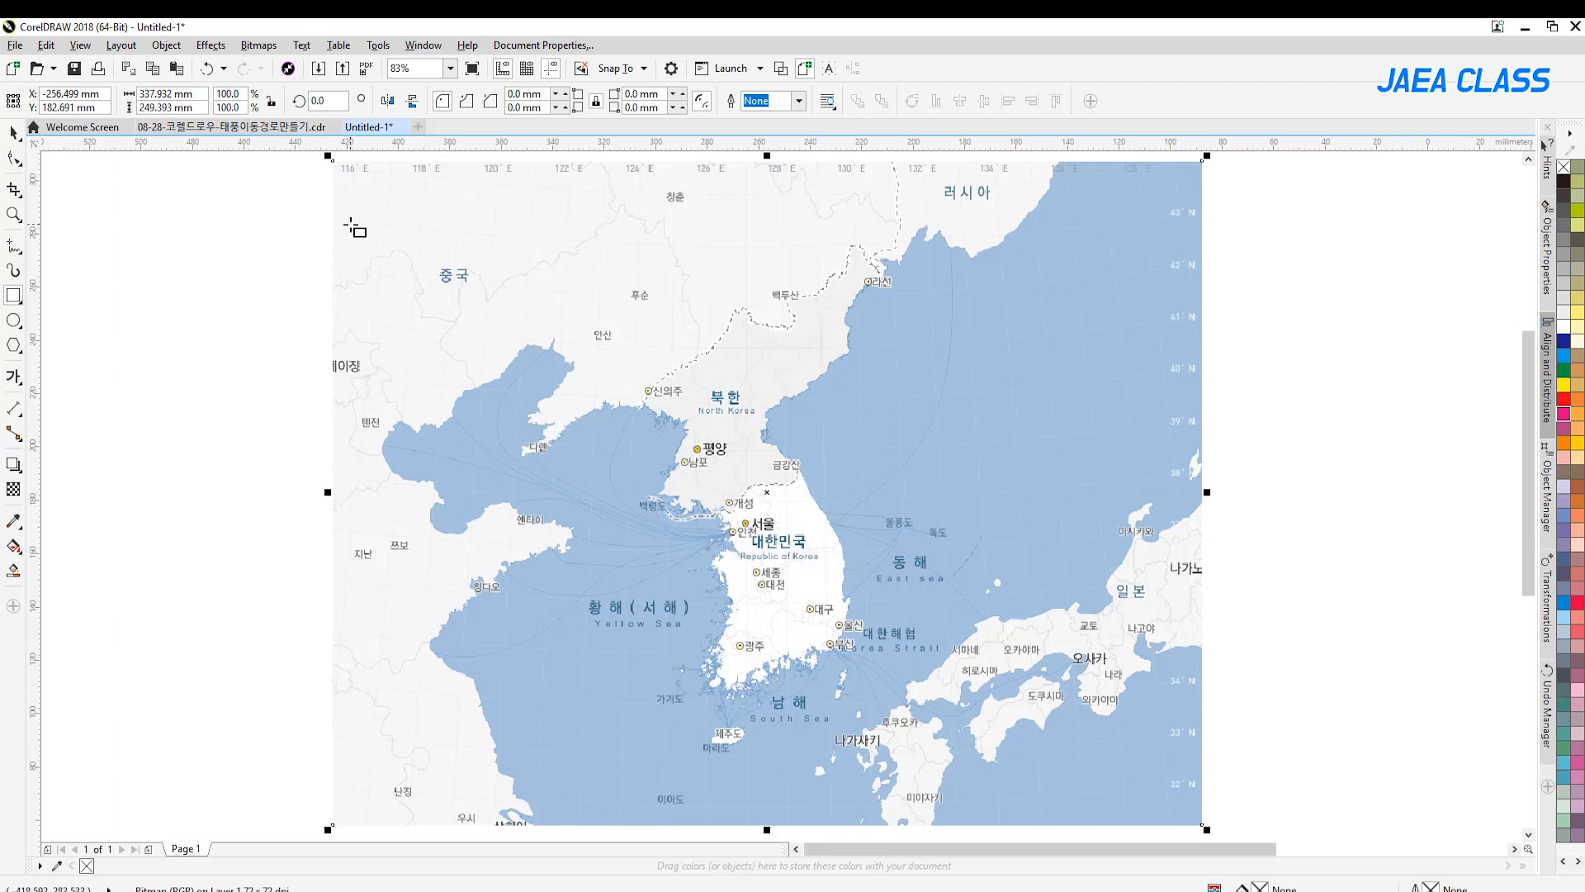
{"action": "key", "text": "alt+z"}
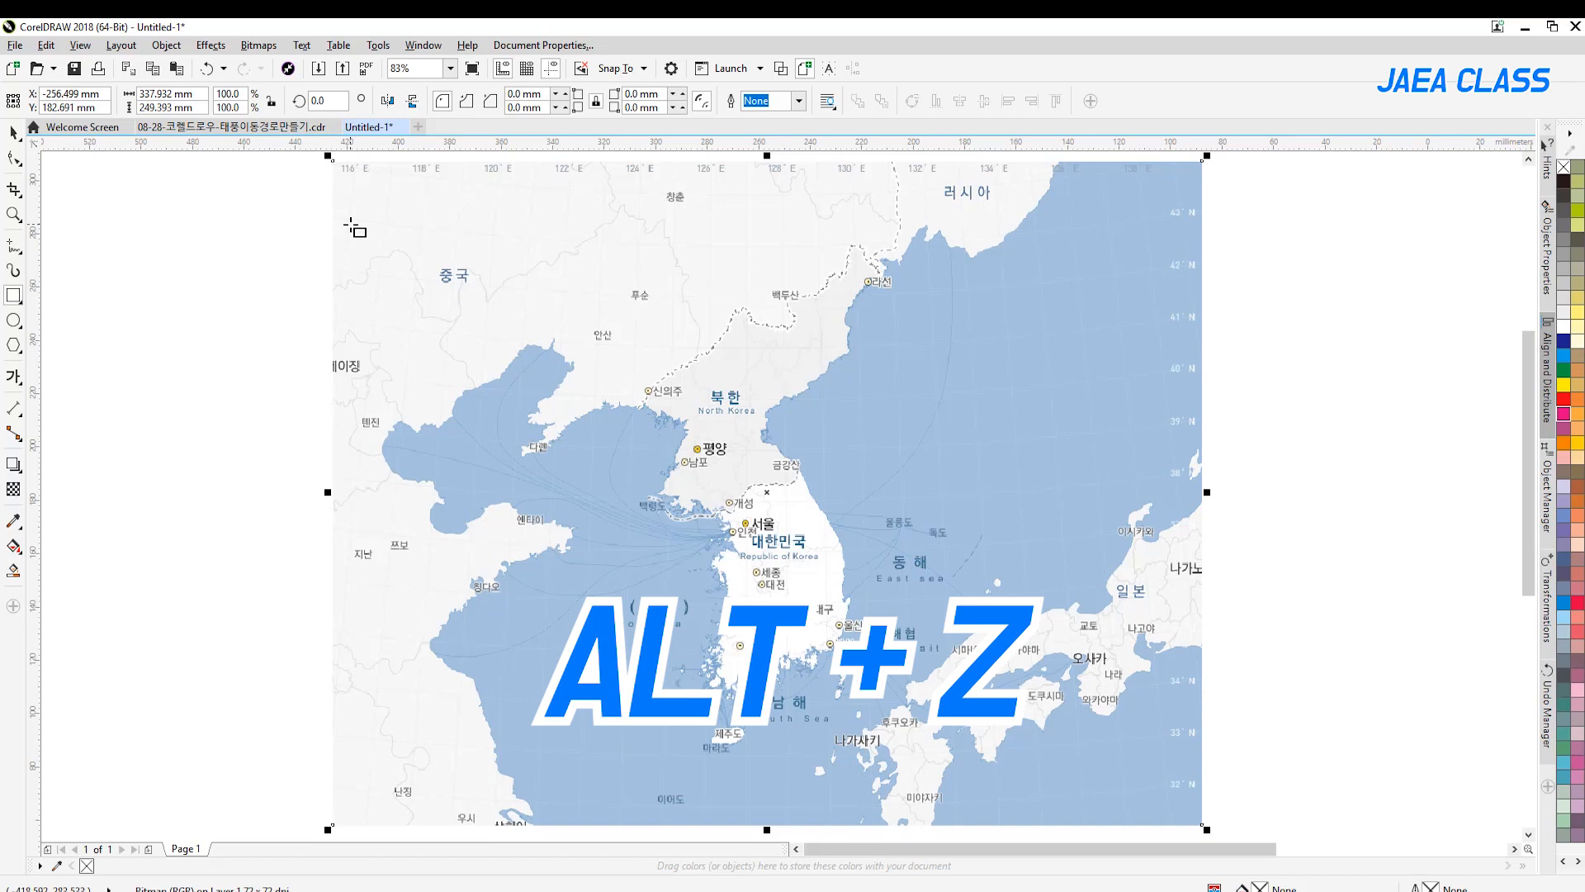
{"action": "left_click", "coordinate": [83, 46]}
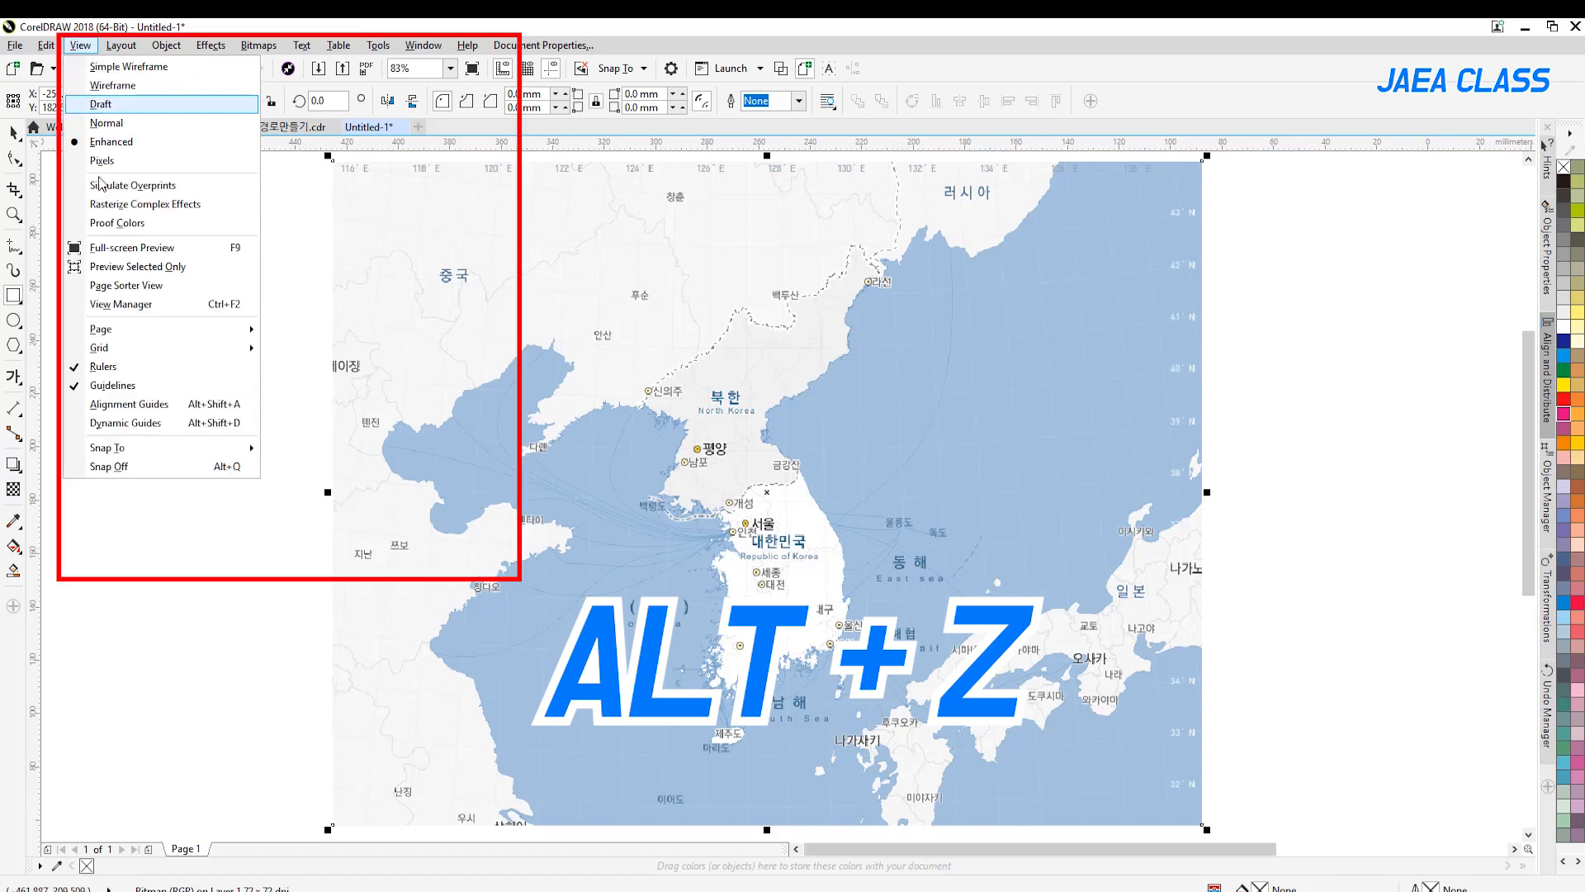
{"action": "mouse_move", "coordinate": [111, 450]}
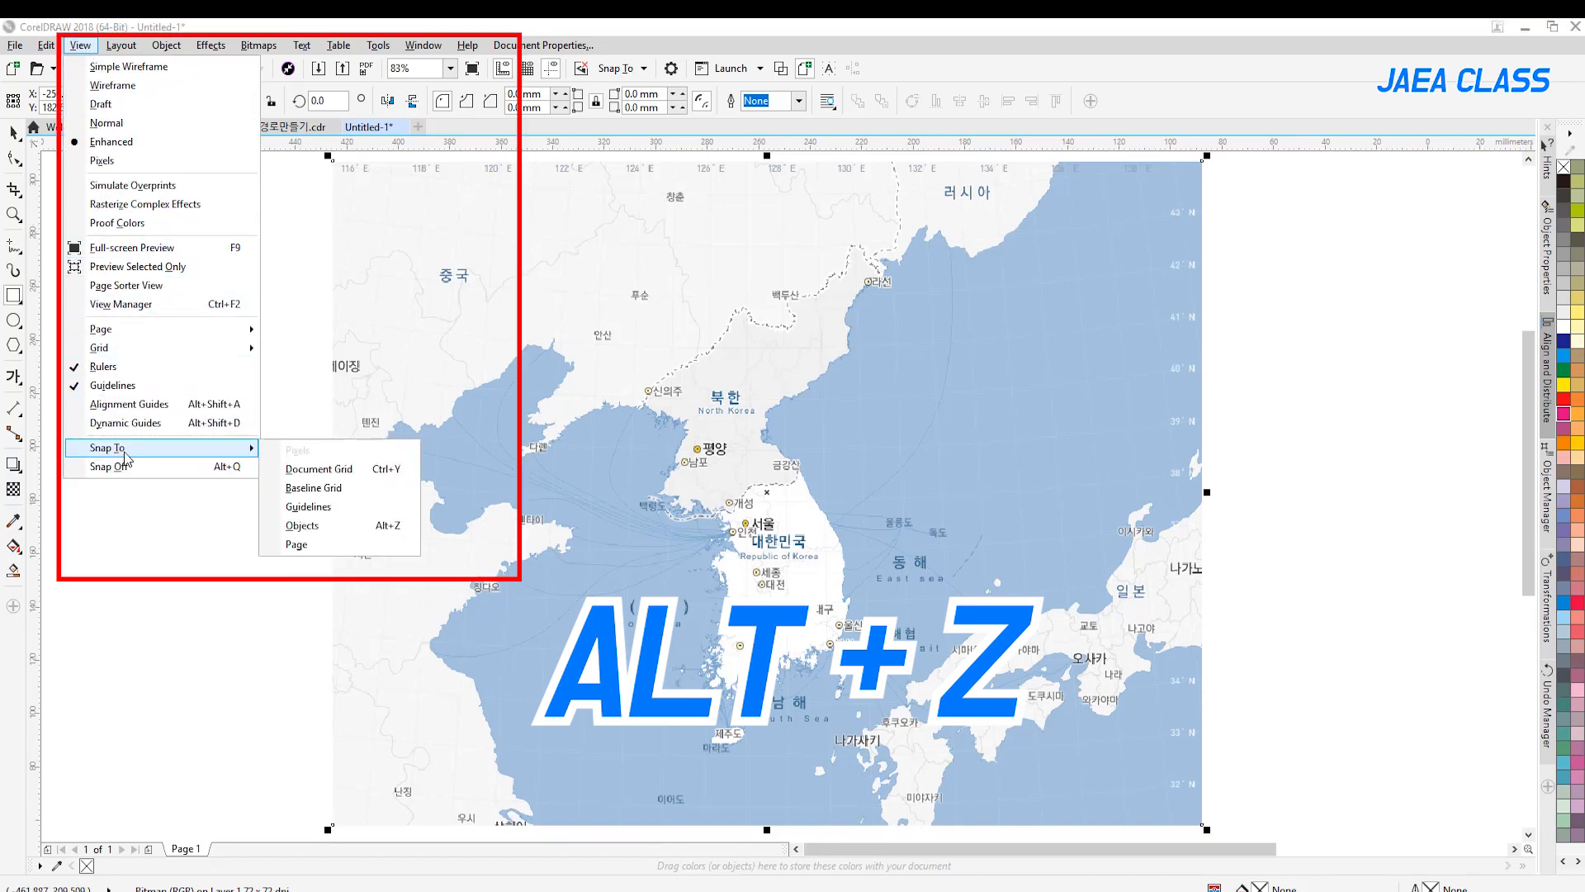
{"action": "left_click", "coordinate": [302, 526]}
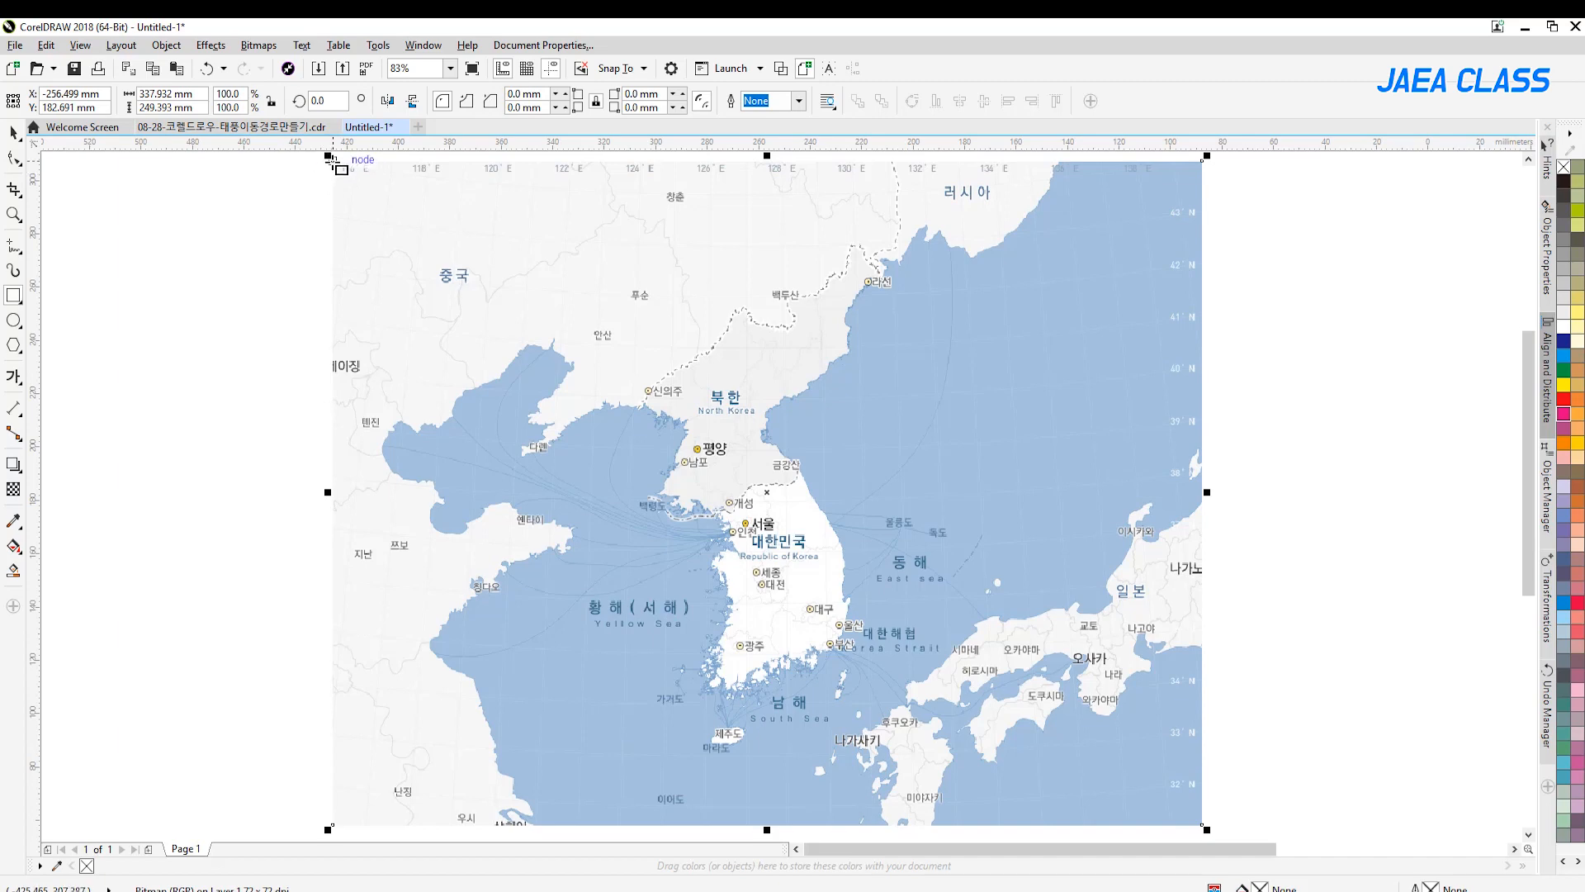
{"action": "left_click_drag", "start_coordinate": [333, 160], "coordinate": [1202, 824]}
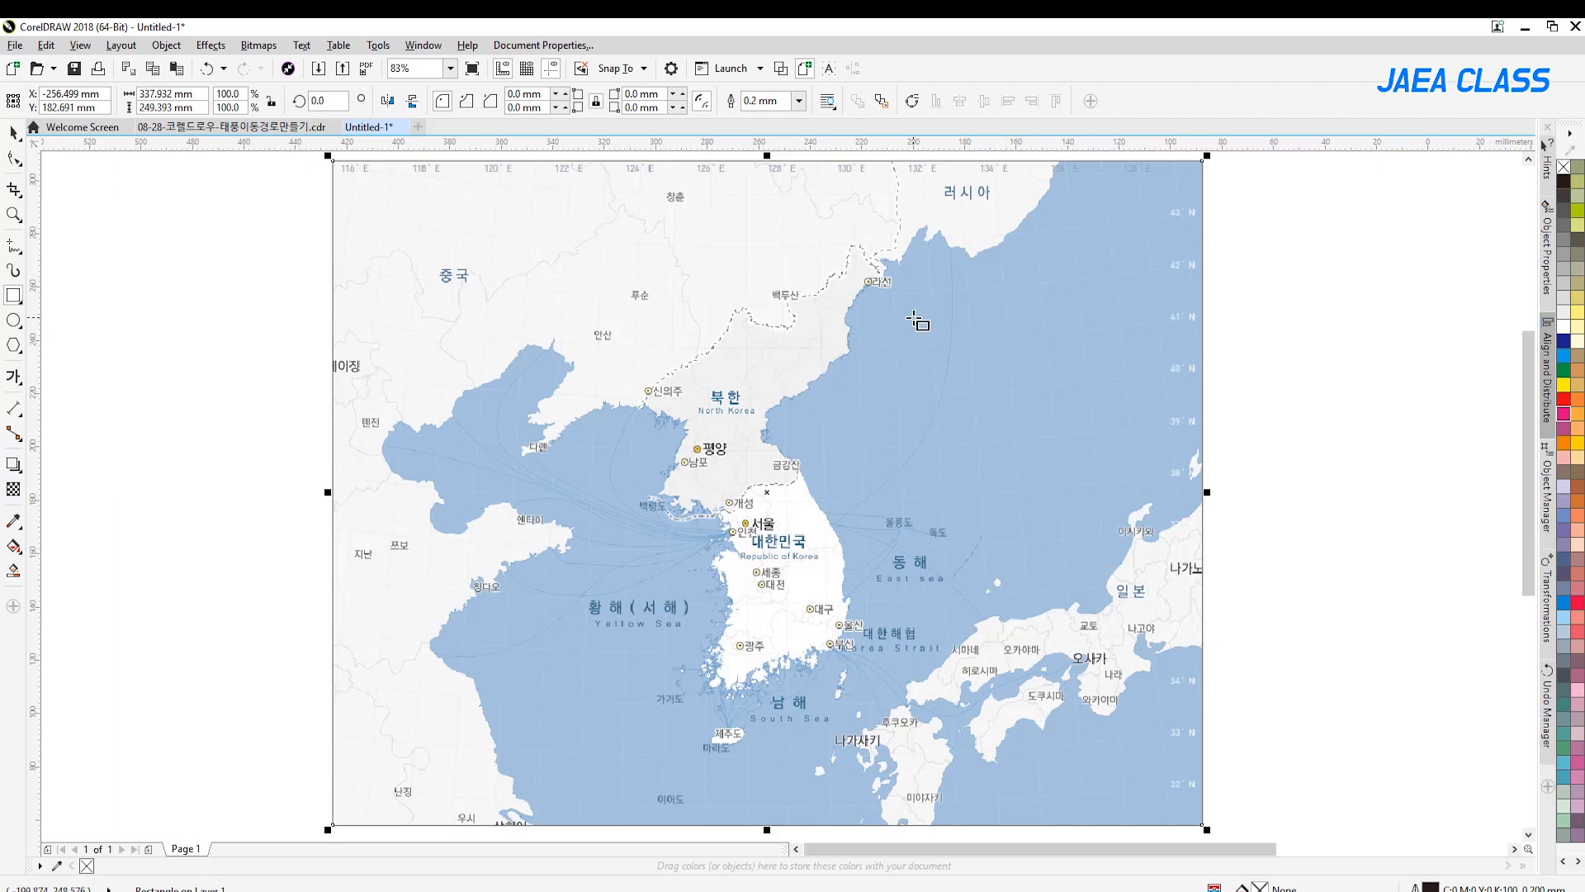
{"action": "left_click", "coordinate": [13, 134]}
{"action": "key", "text": "Escape"}
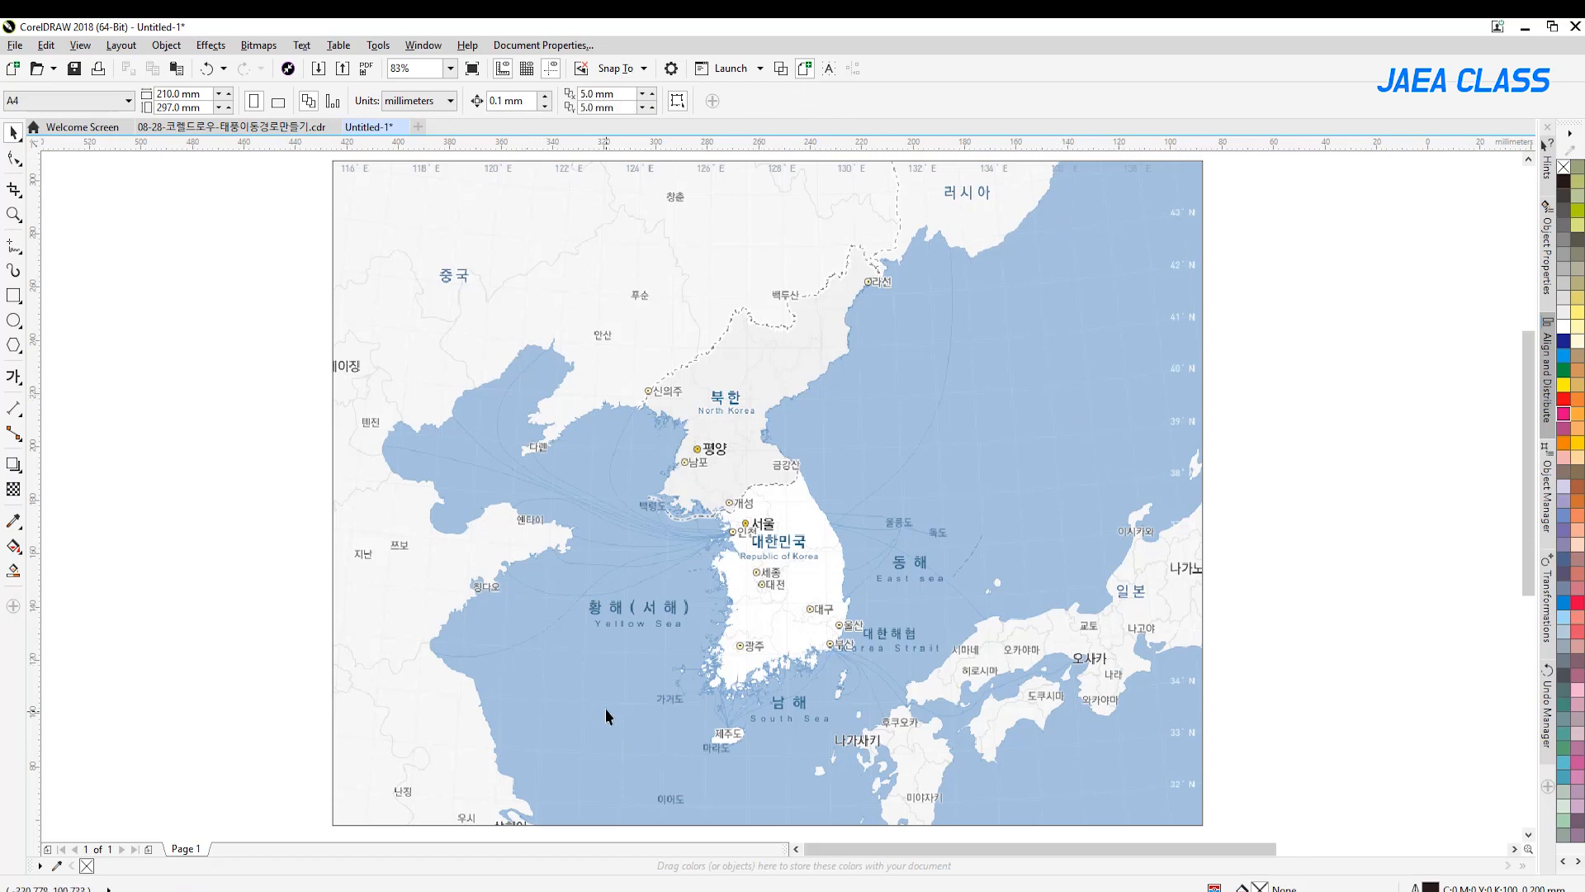
Trace the mainland coastline freehand from Russia at the map's upper edge, cutting across North Korea, along China to the map's lower edge
{"action": "left_click", "coordinate": [14, 247]}
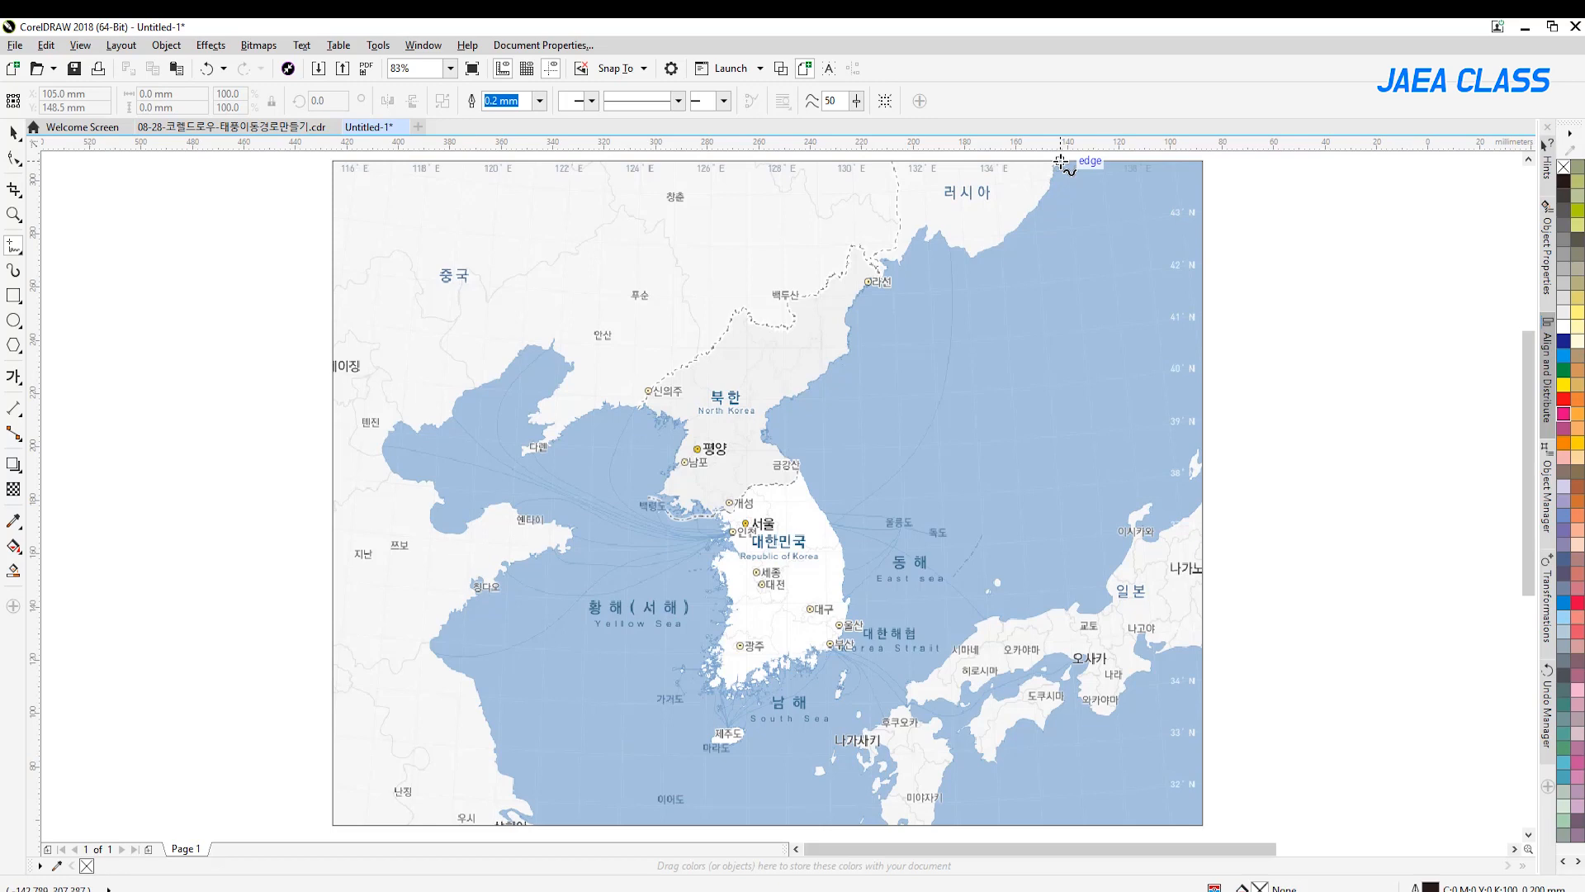
{"action": "mouse_move", "coordinate": [1061, 161]}
{"action": "left_mouse_down"}
{"action": "mouse_move", "coordinate": [1005, 244]}
{"action": "mouse_move", "coordinate": [925, 240]}
{"action": "left_mouse_up"}
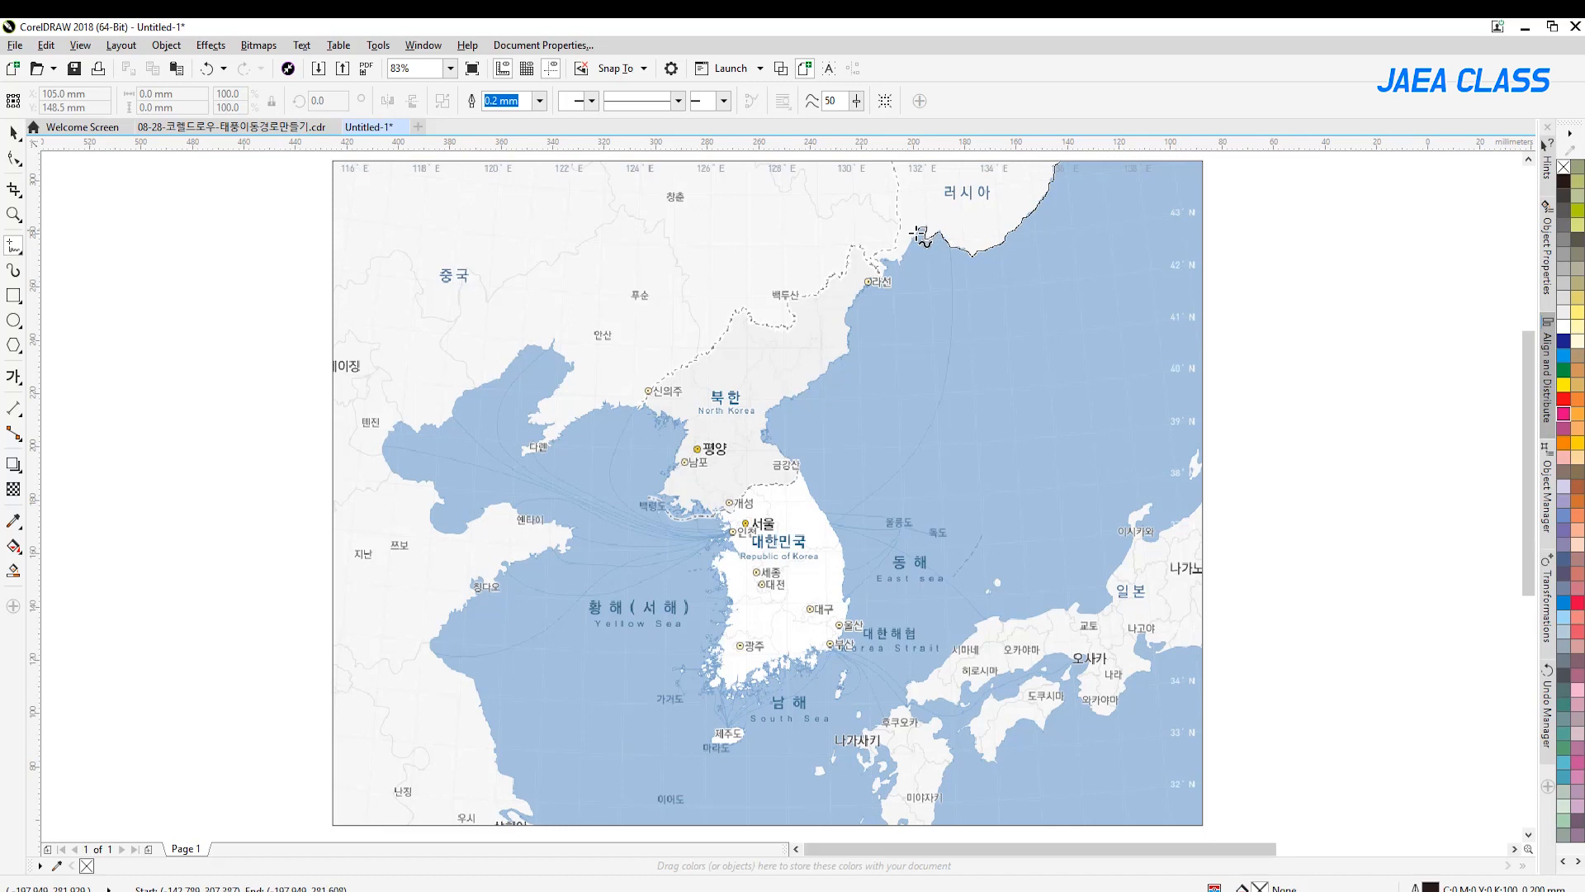
{"action": "left_click_drag", "start_coordinate": [914, 237], "coordinate": [891, 259]}
{"action": "mouse_move", "coordinate": [881, 275]}
{"action": "left_mouse_down"}
{"action": "mouse_move", "coordinate": [775, 350]}
{"action": "mouse_move", "coordinate": [662, 401]}
{"action": "mouse_move", "coordinate": [605, 402]}
{"action": "mouse_move", "coordinate": [542, 448]}
{"action": "mouse_move", "coordinate": [519, 449]}
{"action": "mouse_move", "coordinate": [555, 426]}
{"action": "mouse_move", "coordinate": [529, 415]}
{"action": "mouse_move", "coordinate": [571, 373]}
{"action": "mouse_move", "coordinate": [554, 340]}
{"action": "mouse_move", "coordinate": [450, 415]}
{"action": "mouse_move", "coordinate": [392, 428]}
{"action": "mouse_move", "coordinate": [387, 460]}
{"action": "mouse_move", "coordinate": [425, 486]}
{"action": "mouse_move", "coordinate": [433, 522]}
{"action": "mouse_move", "coordinate": [454, 534]}
{"action": "mouse_move", "coordinate": [508, 508]}
{"action": "mouse_move", "coordinate": [566, 540]}
{"action": "mouse_move", "coordinate": [517, 561]}
{"action": "mouse_move", "coordinate": [433, 642]}
{"action": "mouse_move", "coordinate": [520, 825]}
{"action": "left_mouse_up"}
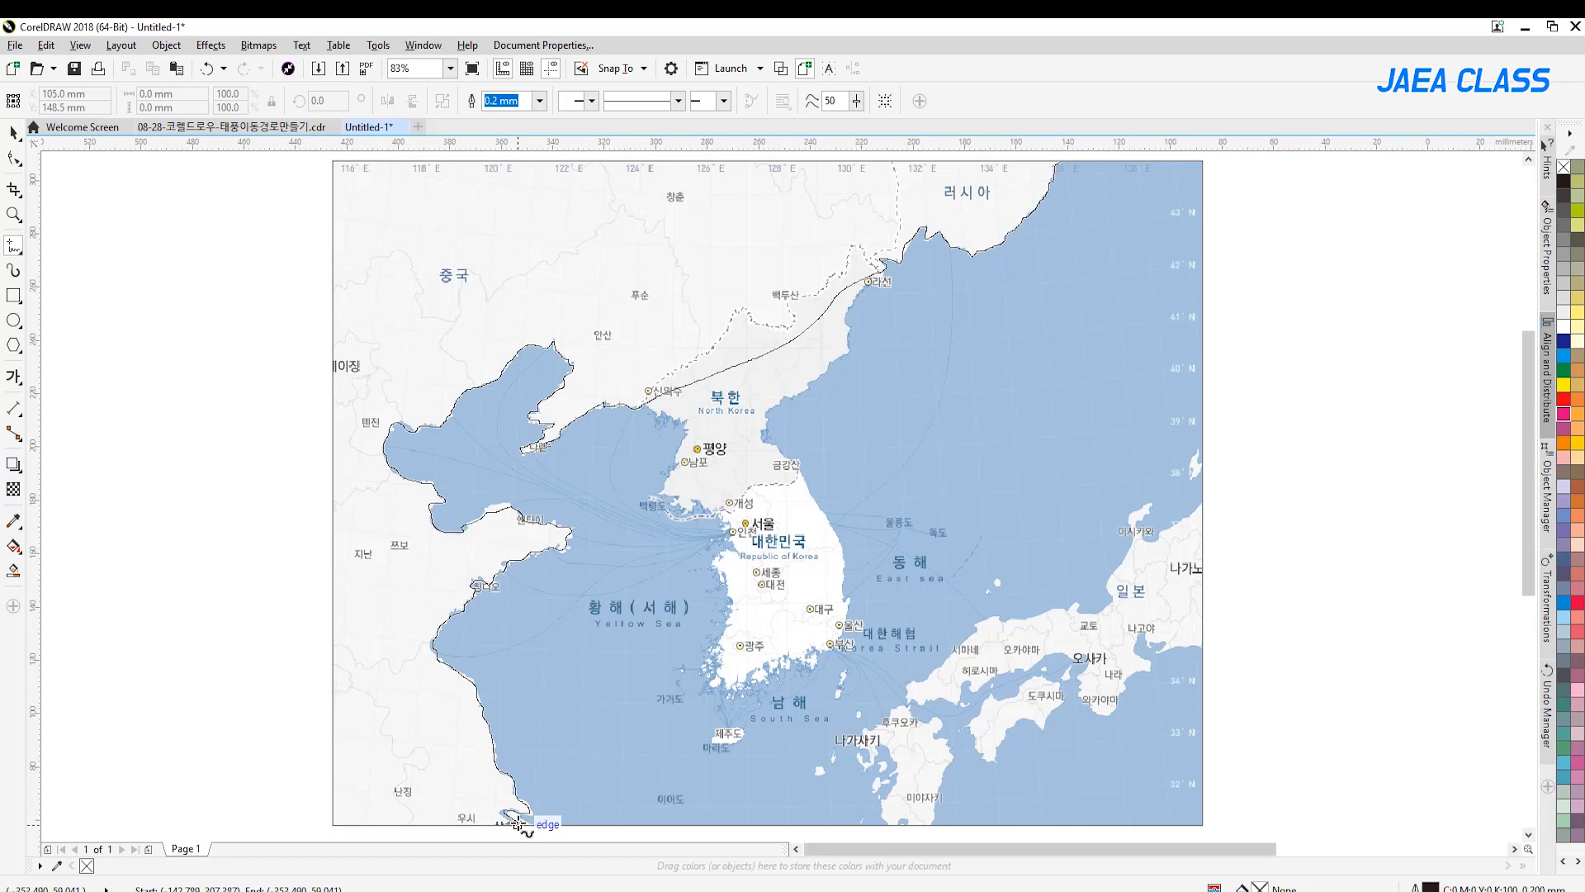
{"action": "left_click_drag", "start_coordinate": [520, 823], "coordinate": [519, 823]}
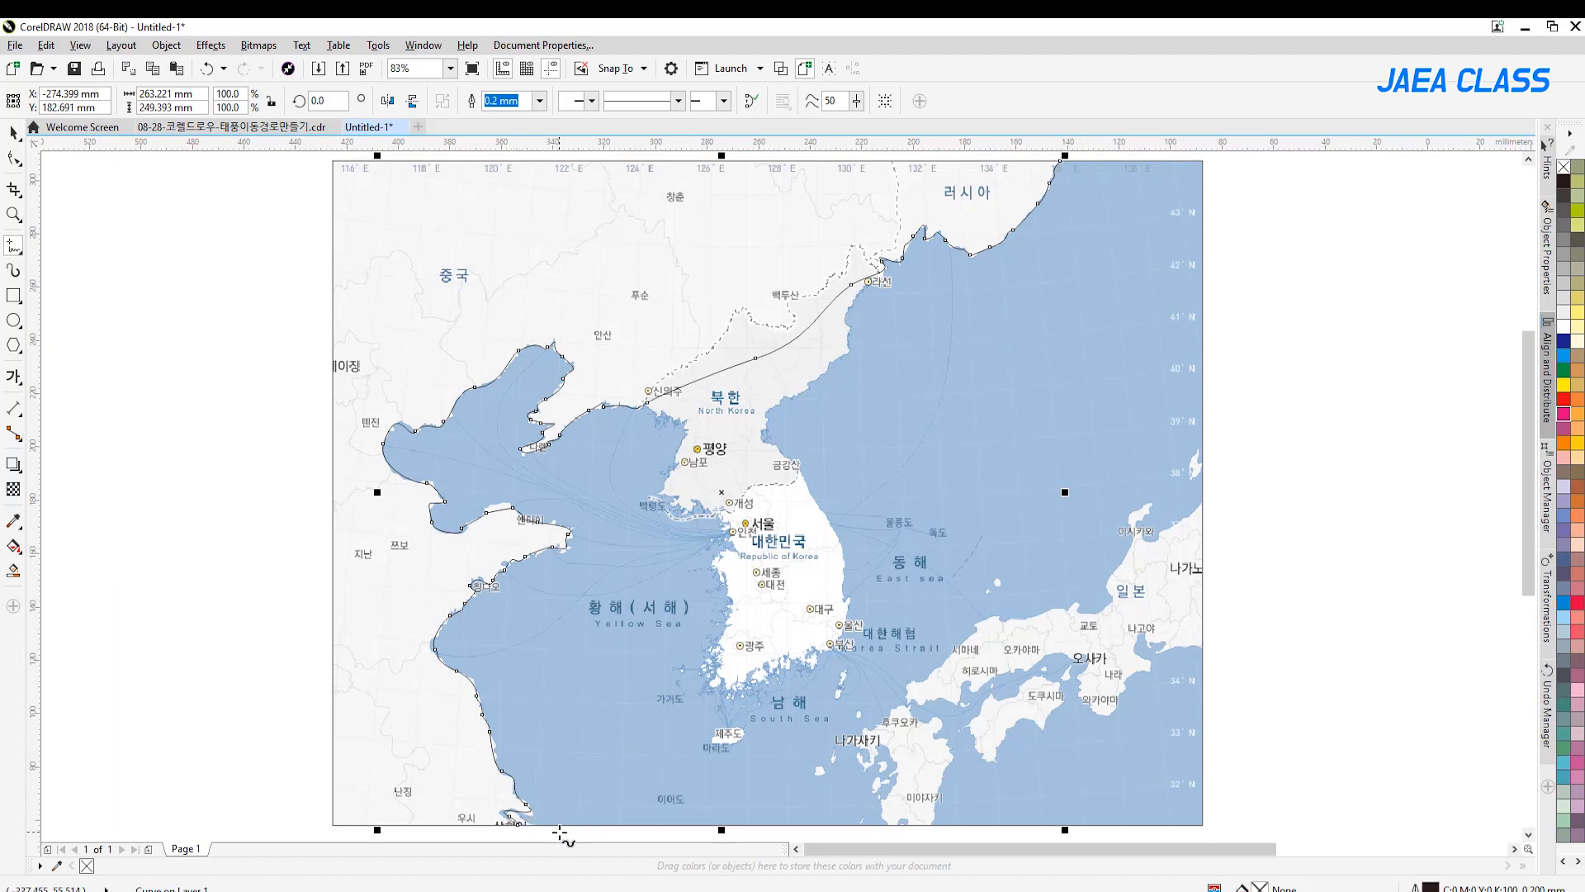
Close the mainland outline with straight segments through the map's lower-left and upper-left corners back to the coastline's starting point
{"action": "left_click", "coordinate": [518, 823]}
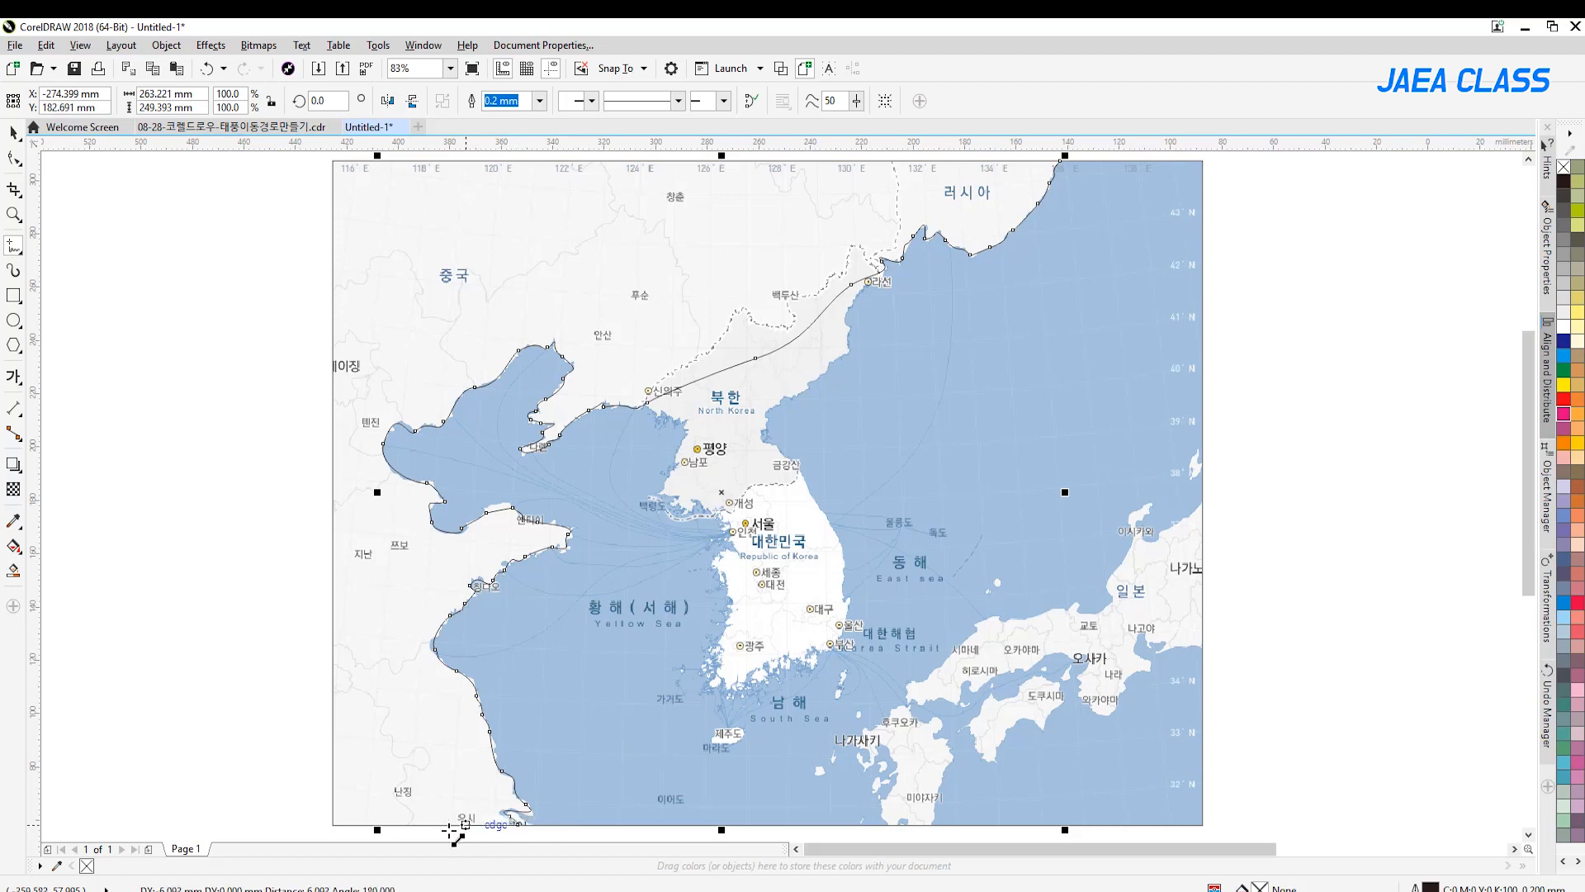
{"action": "left_click", "coordinate": [333, 823]}
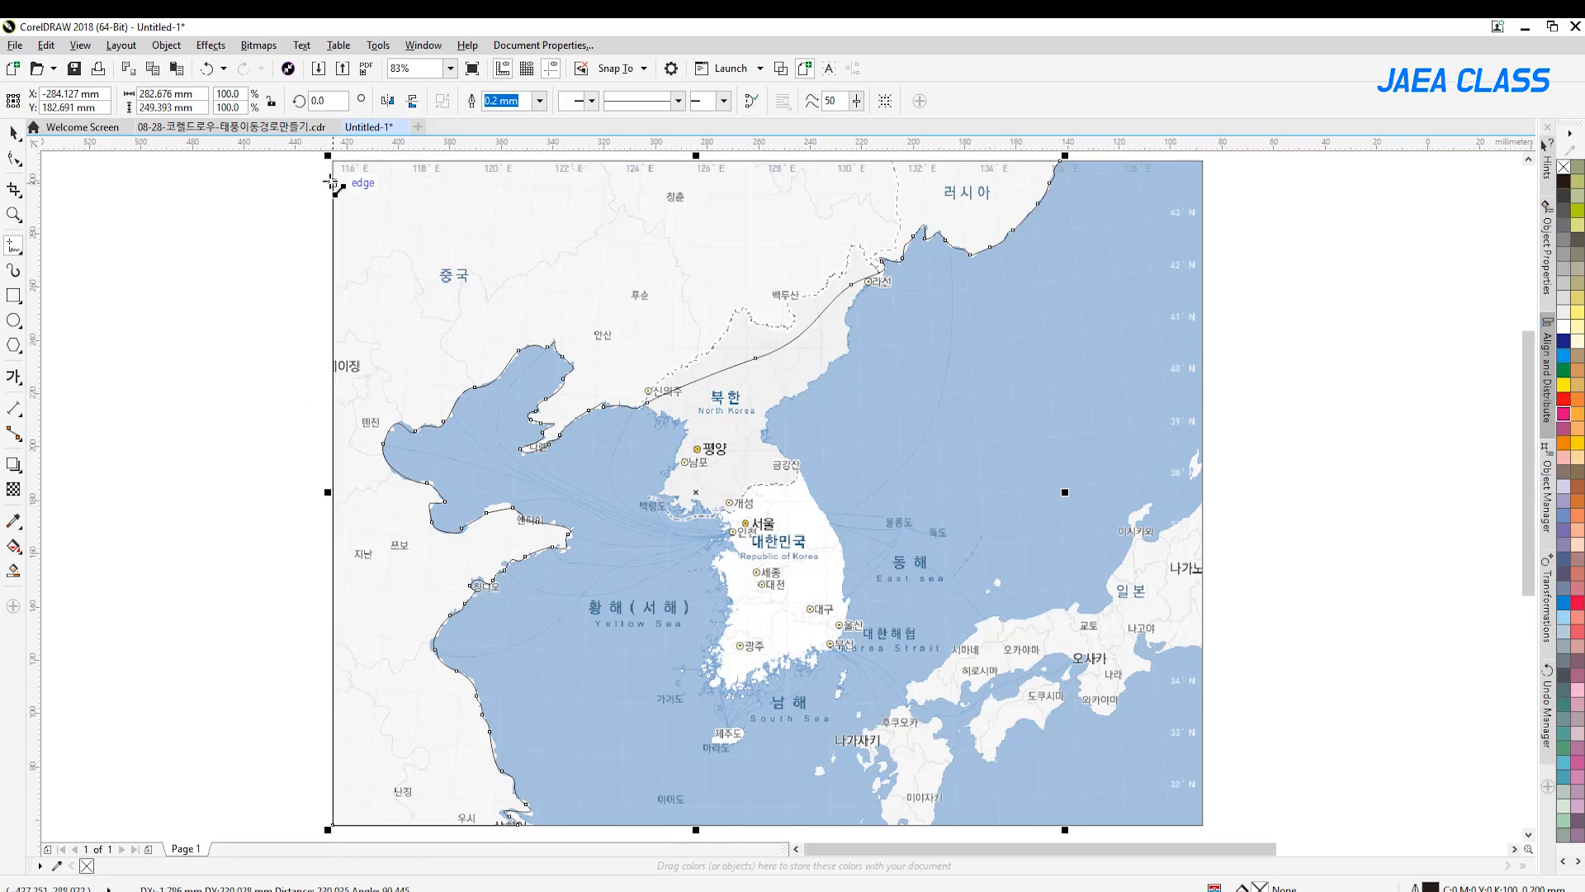
{"action": "scroll", "coordinate": [331, 184], "scroll_direction": "up", "scroll_amount": 2}
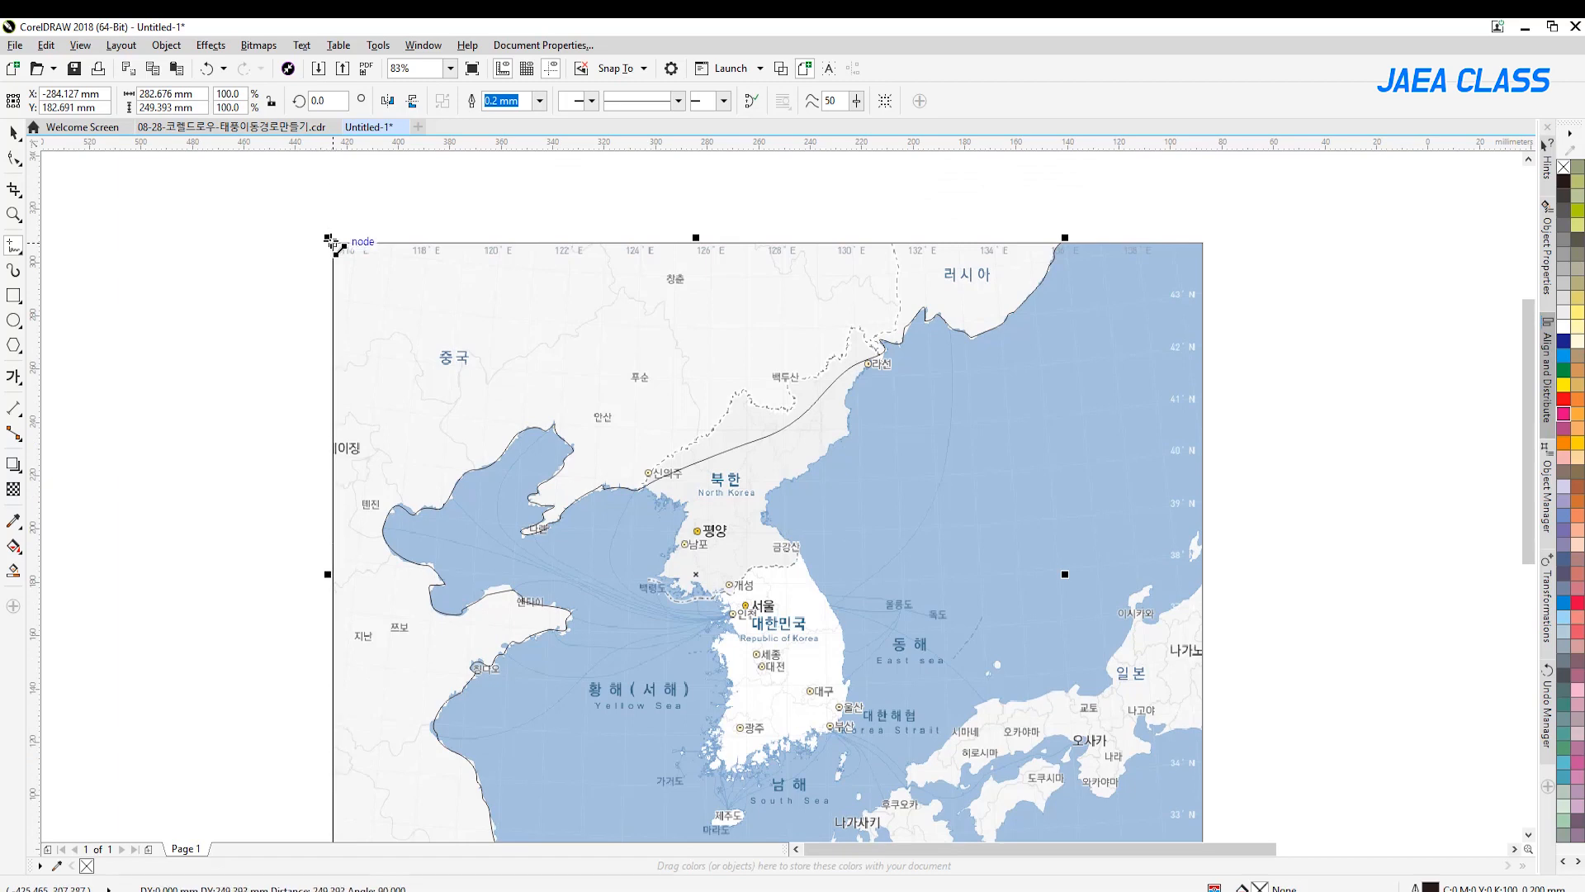
{"action": "left_click", "coordinate": [331, 242]}
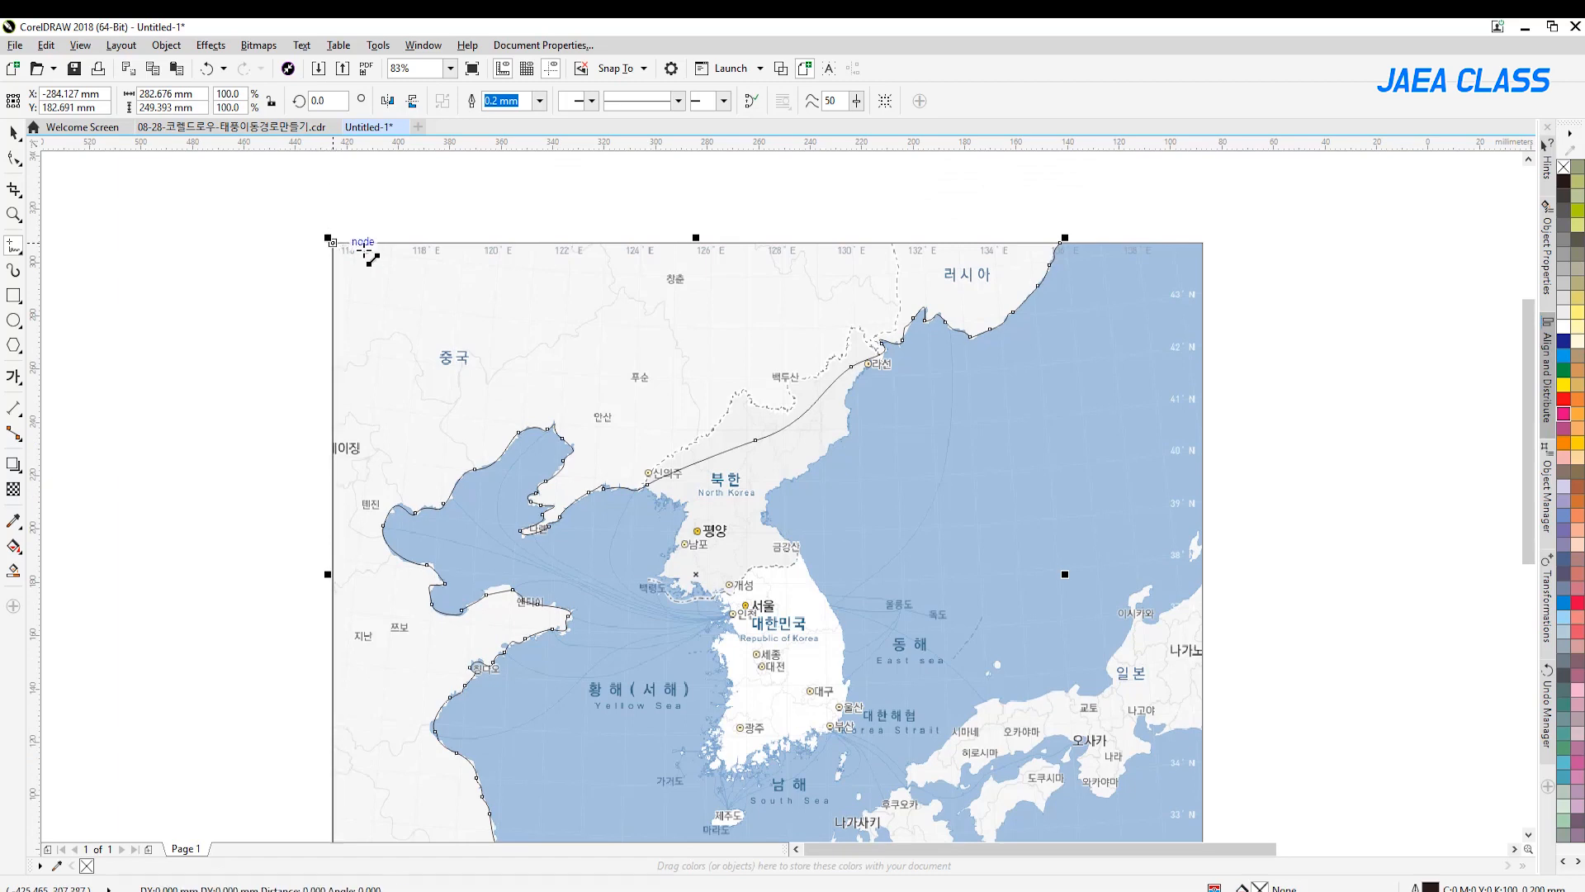
{"action": "left_click", "coordinate": [1062, 242]}
Try filling the closed mainland outline with dark blue (C100 M100 Y0 K0) and undo the fill
{"action": "left_click_drag", "start_coordinate": [1528, 342], "coordinate": [1528, 367]}
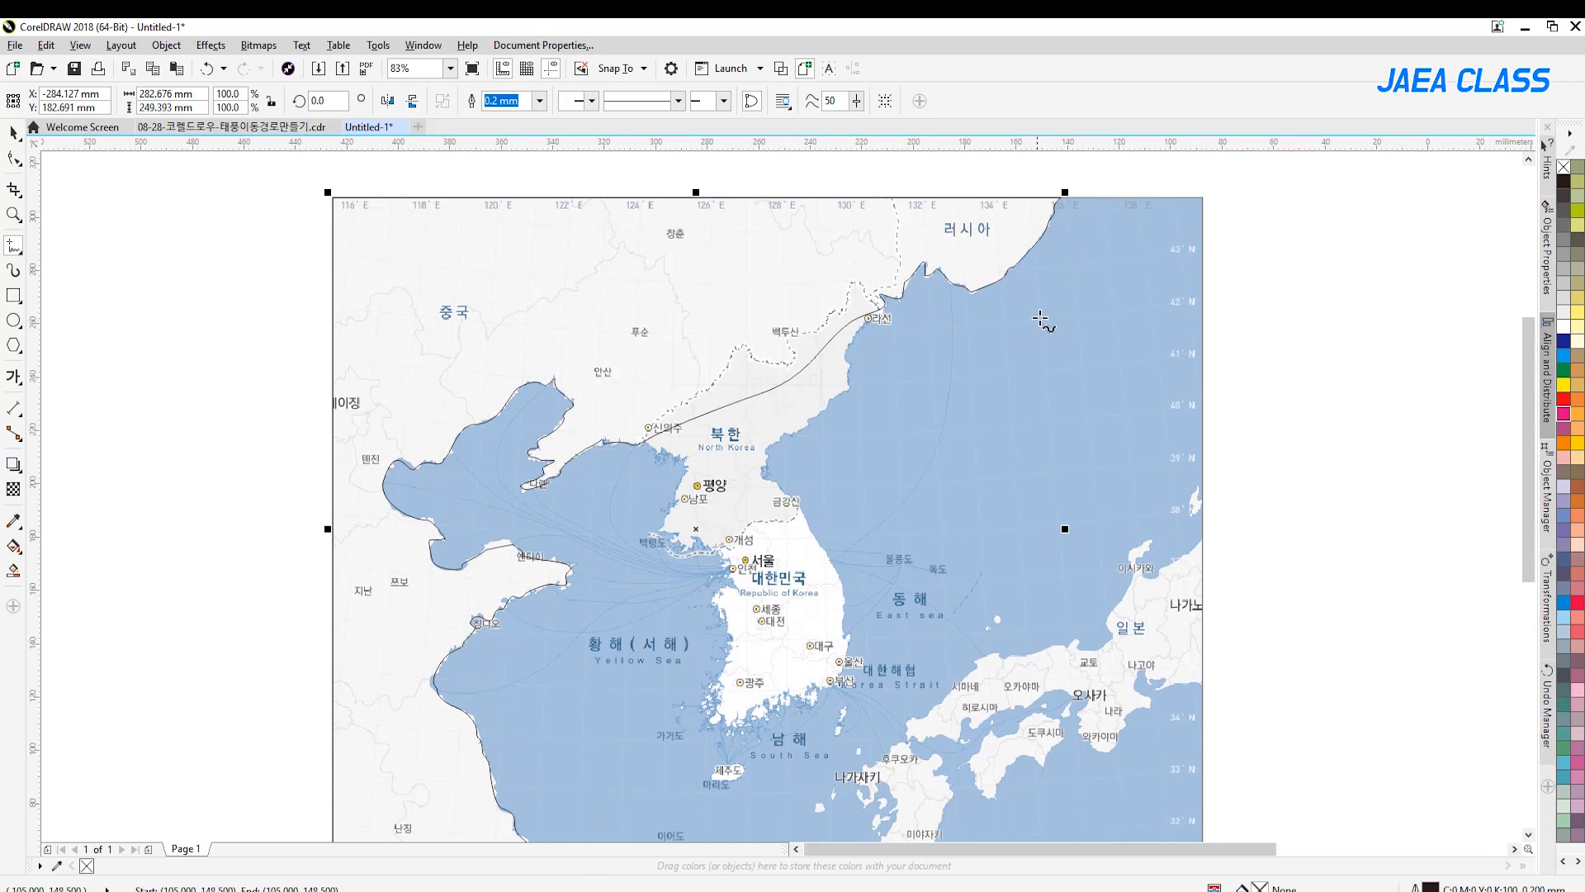
{"action": "left_click", "coordinate": [13, 216]}
{"action": "scroll", "coordinate": [398, 289], "scroll_direction": "down", "scroll_amount": 1}
{"action": "left_click_drag", "start_coordinate": [406, 226], "coordinate": [1112, 788]}
{"action": "key", "text": "space"}
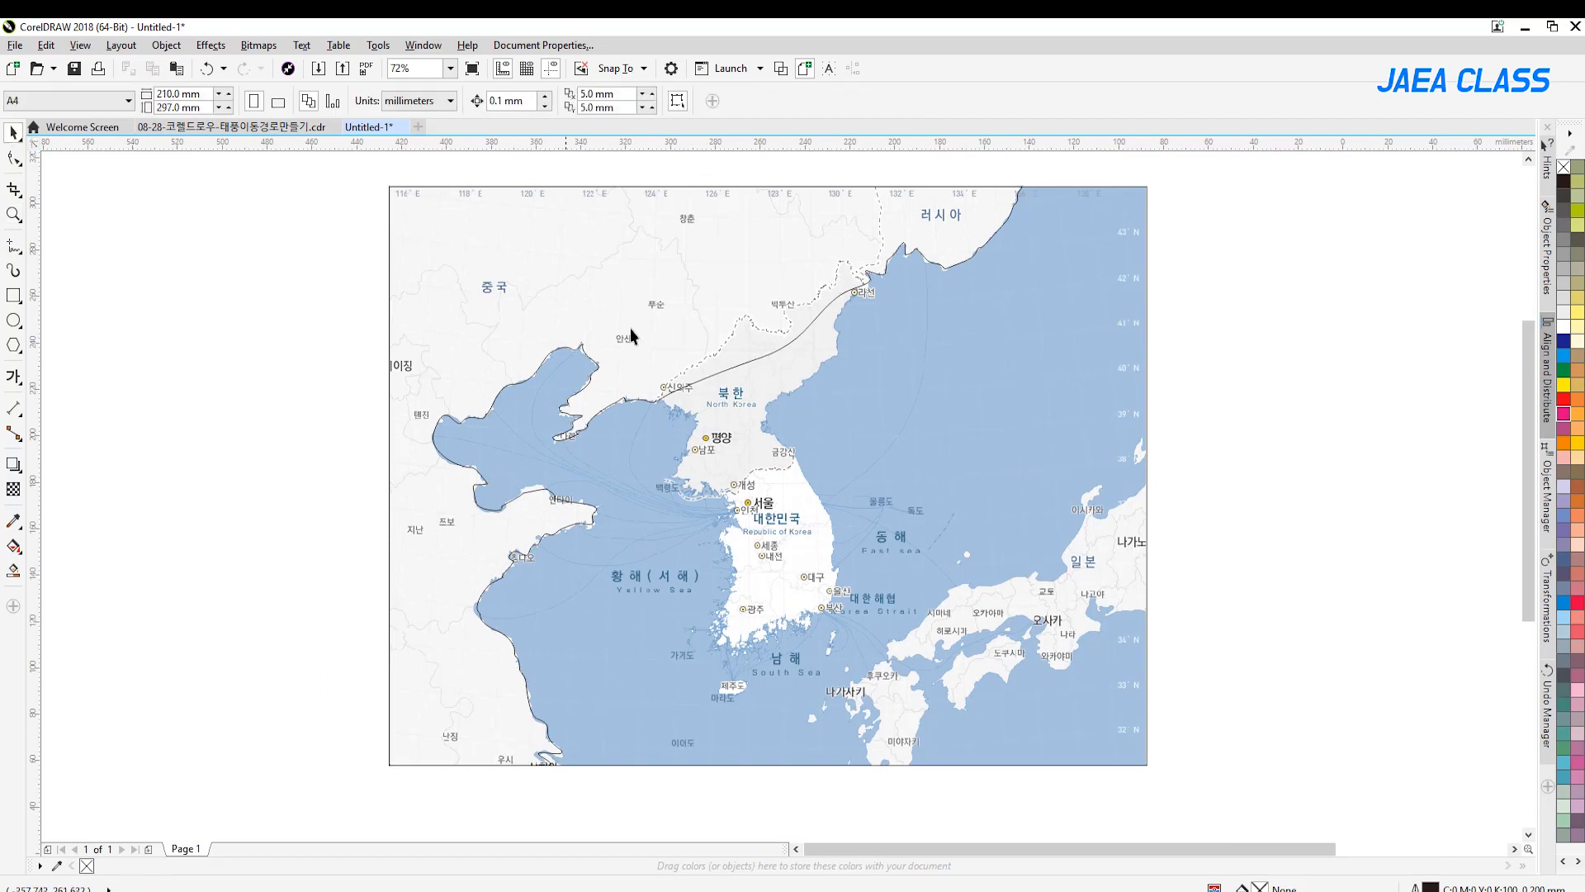
{"action": "left_click", "coordinate": [710, 289]}
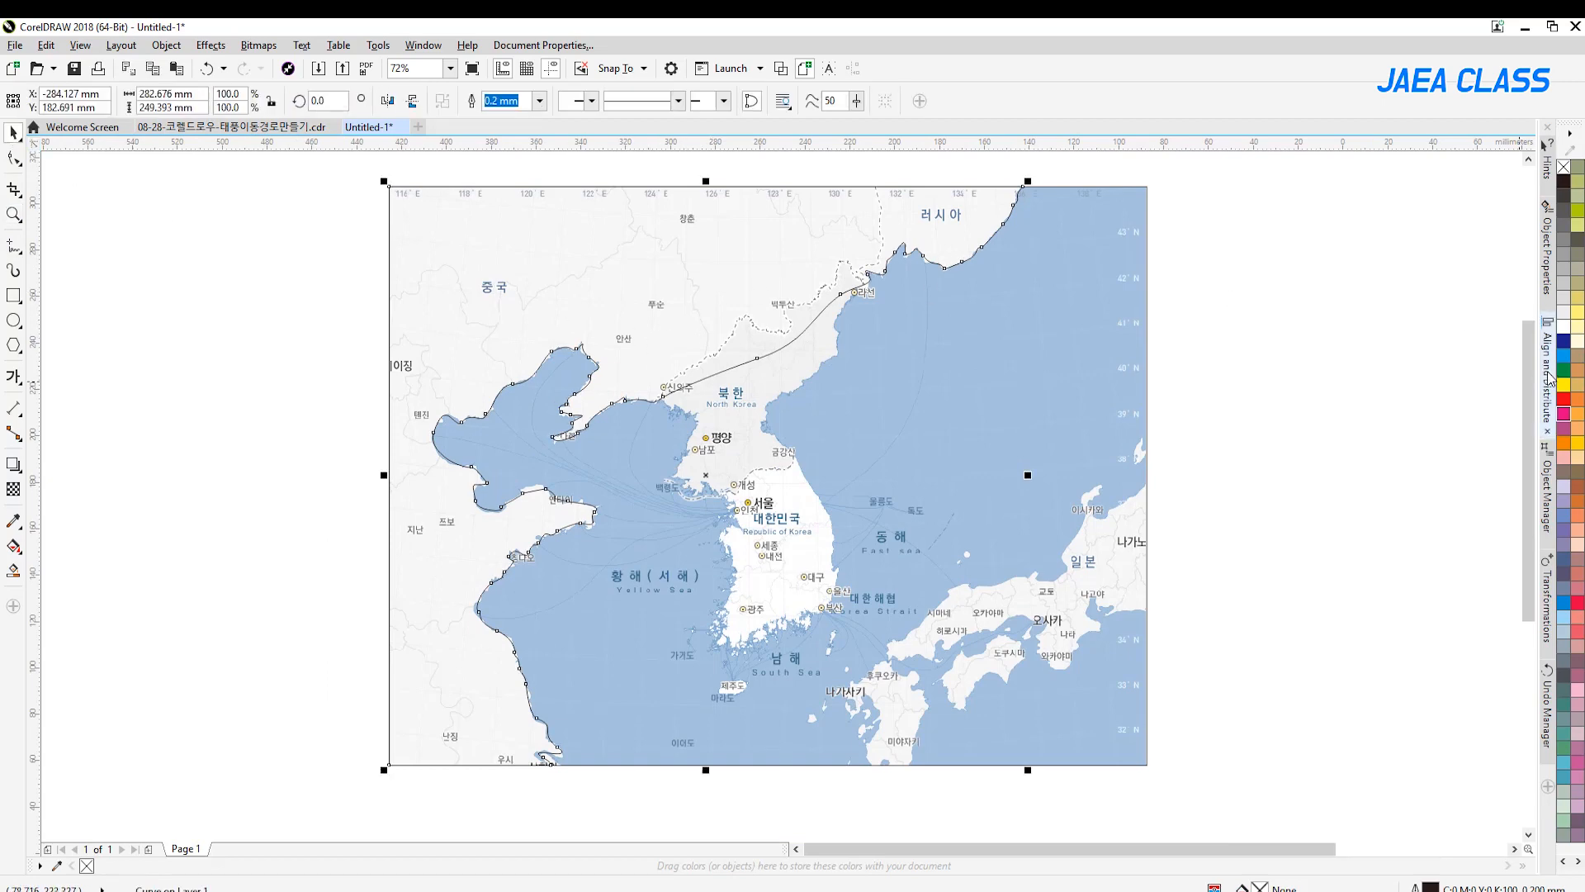
{"action": "left_click", "coordinate": [1567, 341]}
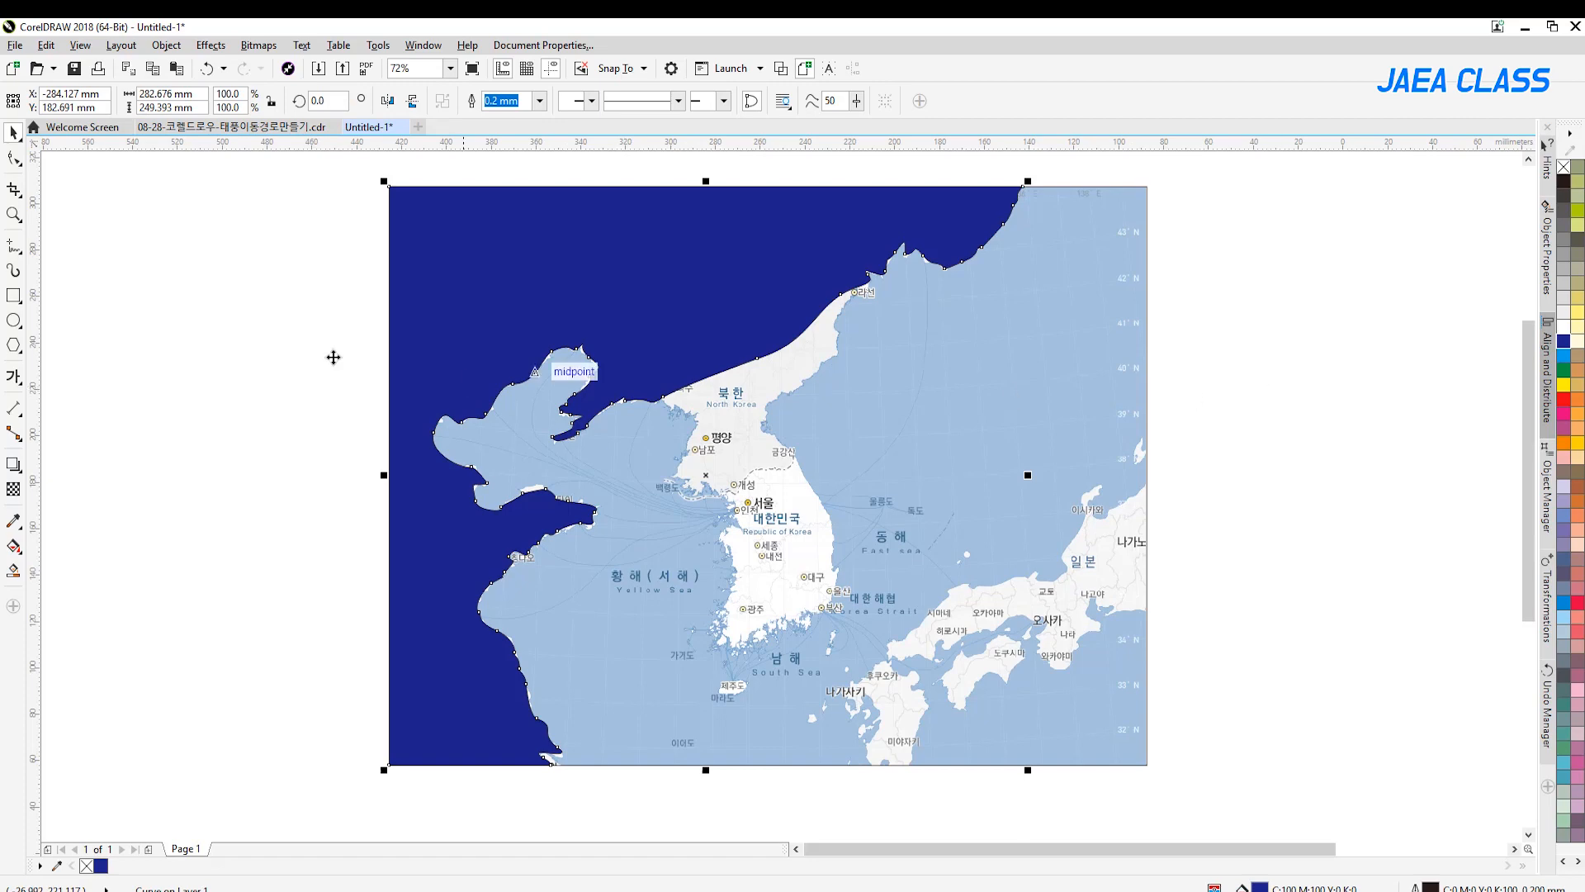
{"action": "key", "text": "ctrl+z"}
Adjust the mainland outline's nodes with the Shape tool to follow the peninsula on China's east coast, and deselect the outline
{"action": "left_click", "coordinate": [14, 161]}
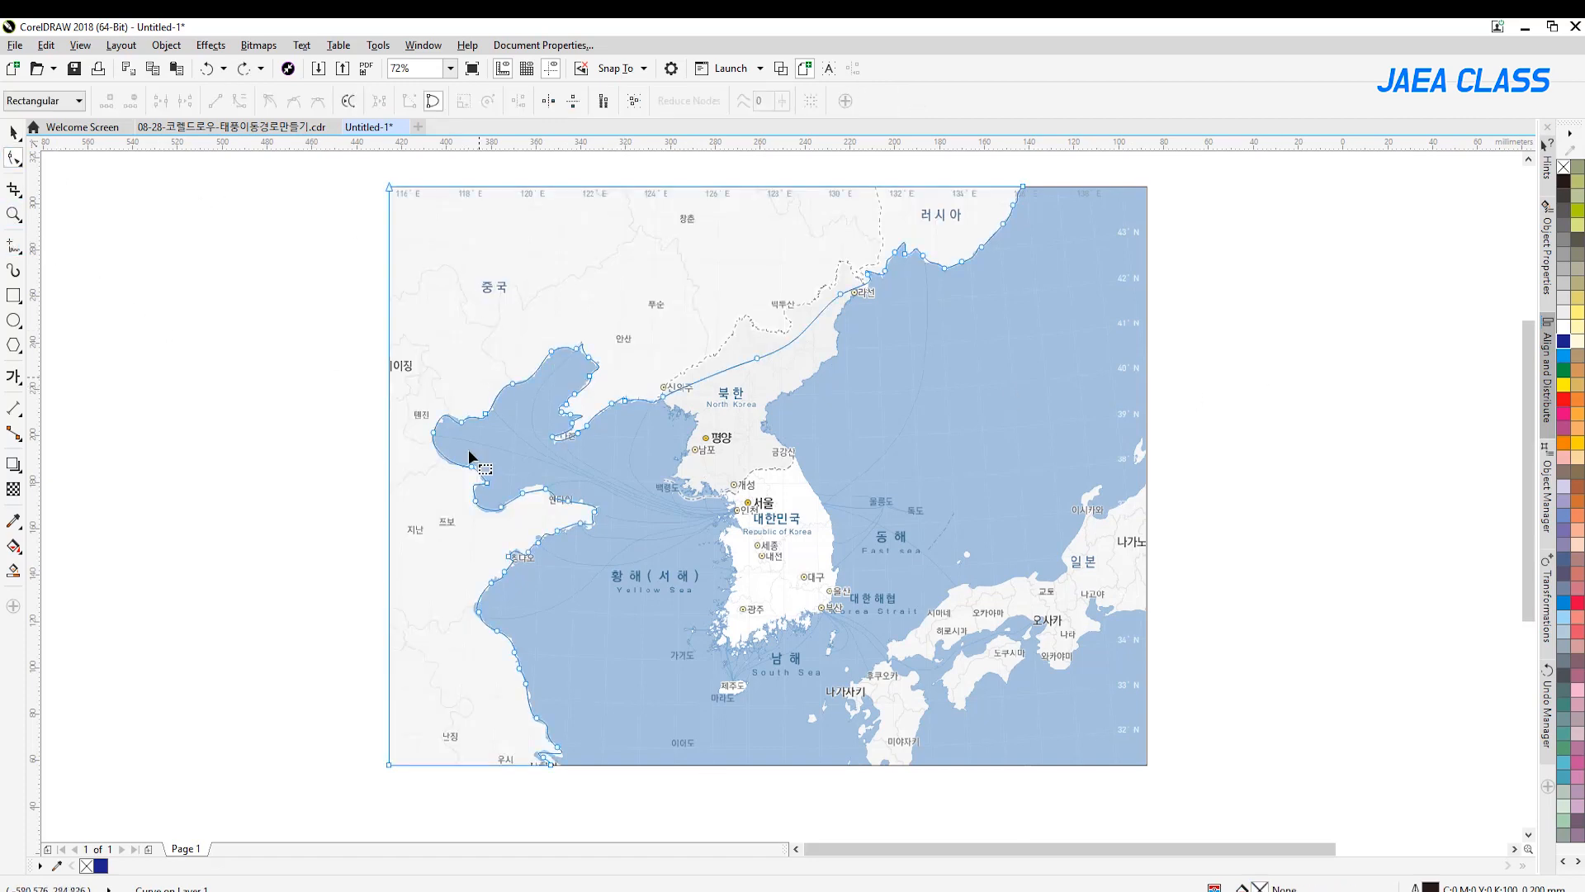
{"action": "mouse_move", "coordinate": [524, 500]}
{"action": "left_mouse_down"}
{"action": "mouse_move", "coordinate": [518, 488]}
{"action": "mouse_move", "coordinate": [539, 494]}
{"action": "mouse_move", "coordinate": [524, 491]}
{"action": "left_mouse_up"}
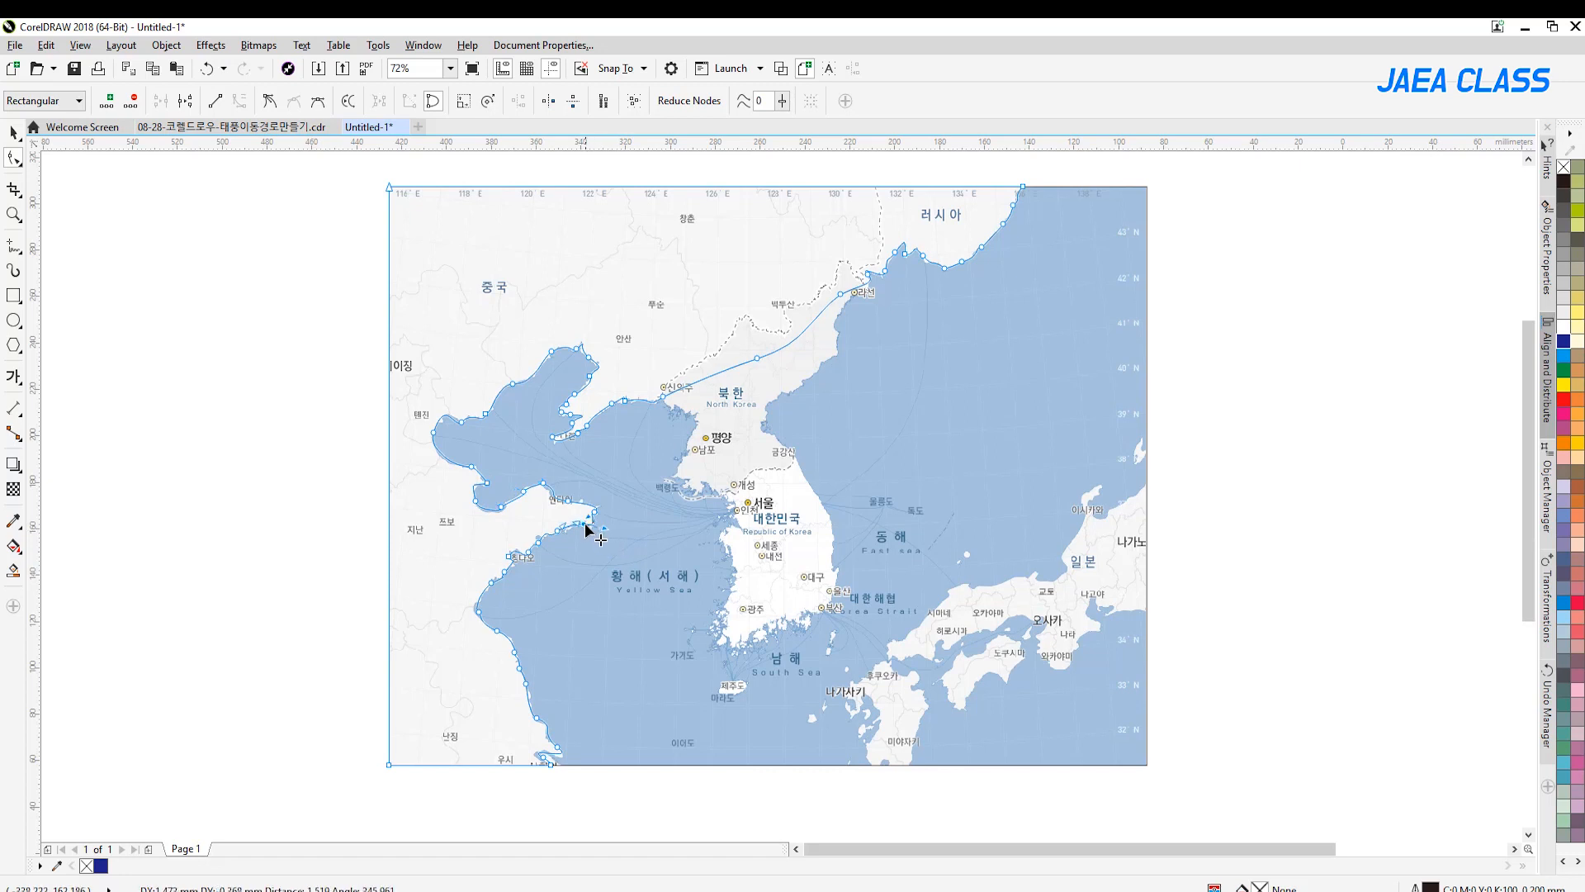
{"action": "key", "text": "space"}
{"action": "left_click", "coordinate": [1251, 417]}
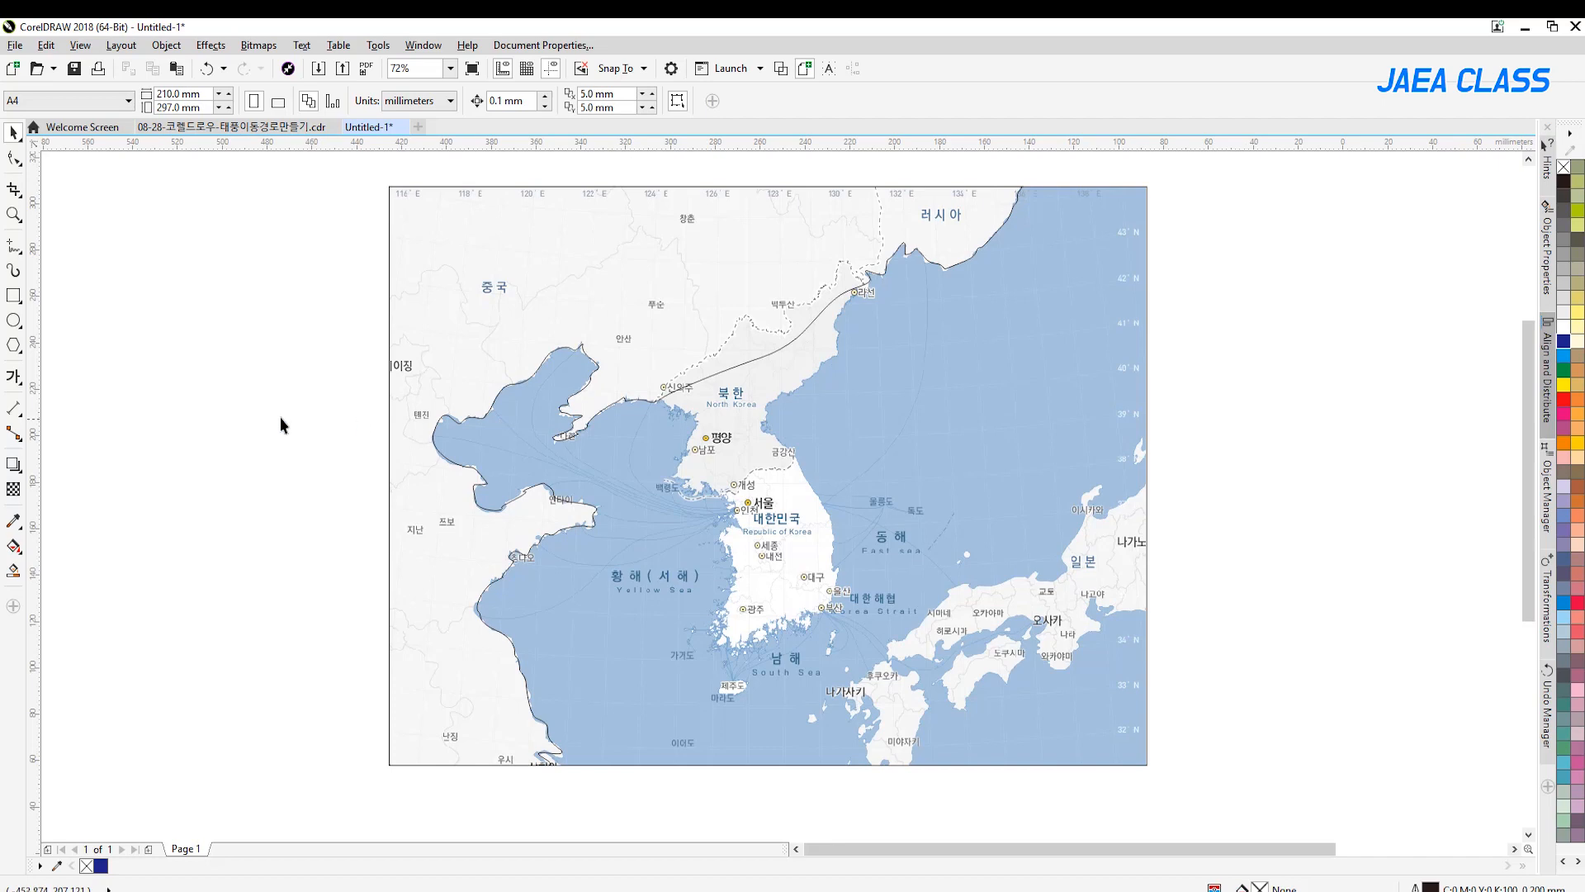
Trace the Korean peninsula as a closed freehand outline, following its coasts and North Korea's dashed northern border
{"action": "left_click", "coordinate": [14, 246]}
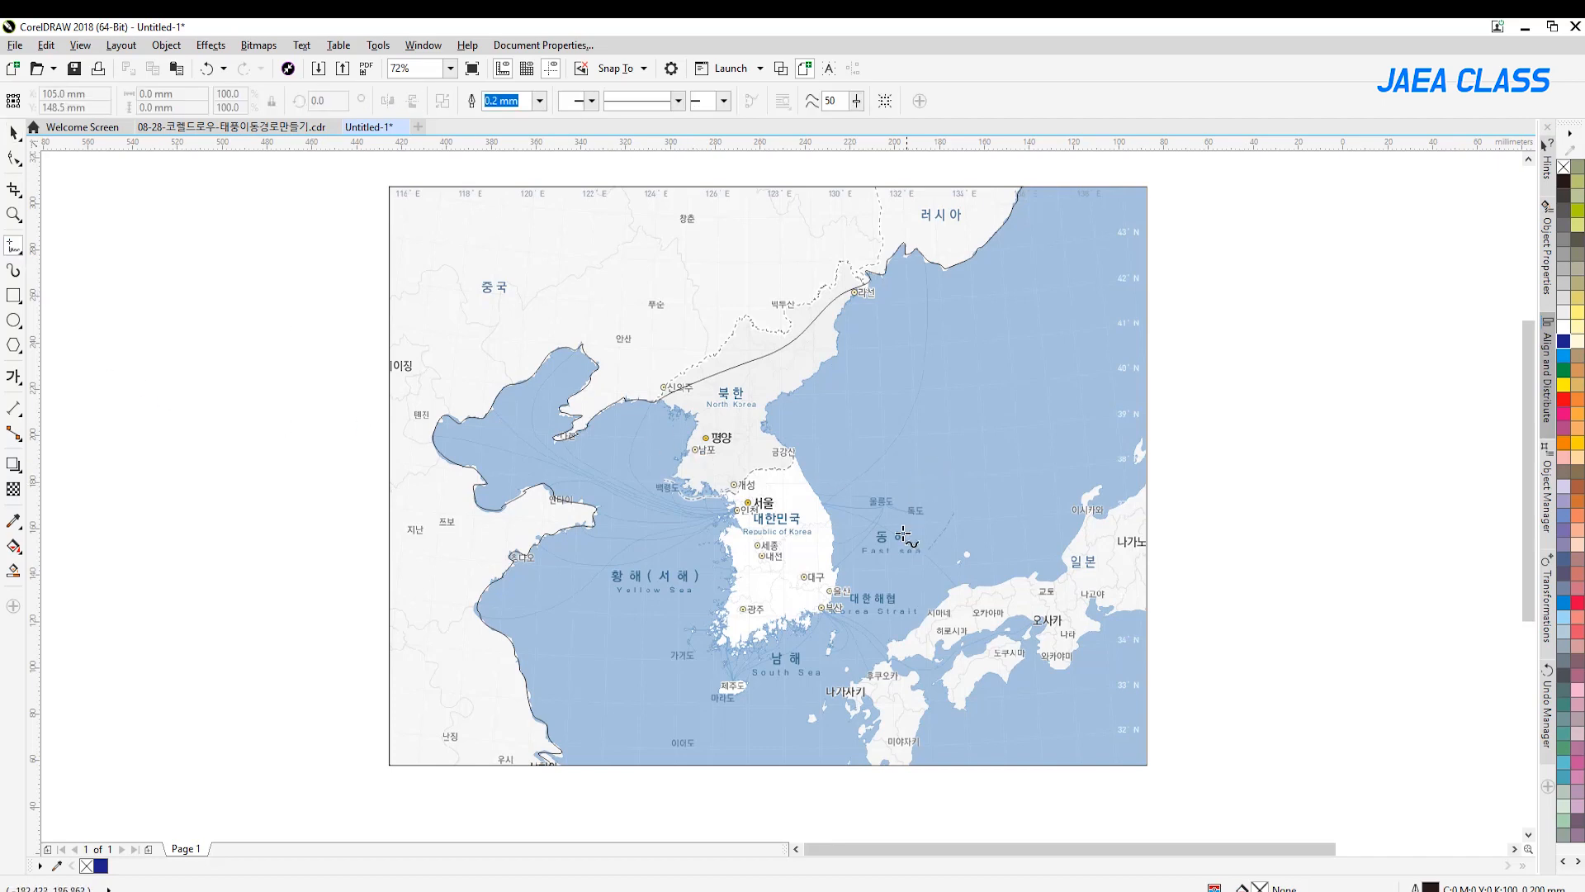
{"action": "left_click", "coordinate": [13, 215]}
{"action": "left_click_drag", "start_coordinate": [883, 244], "coordinate": [625, 706]}
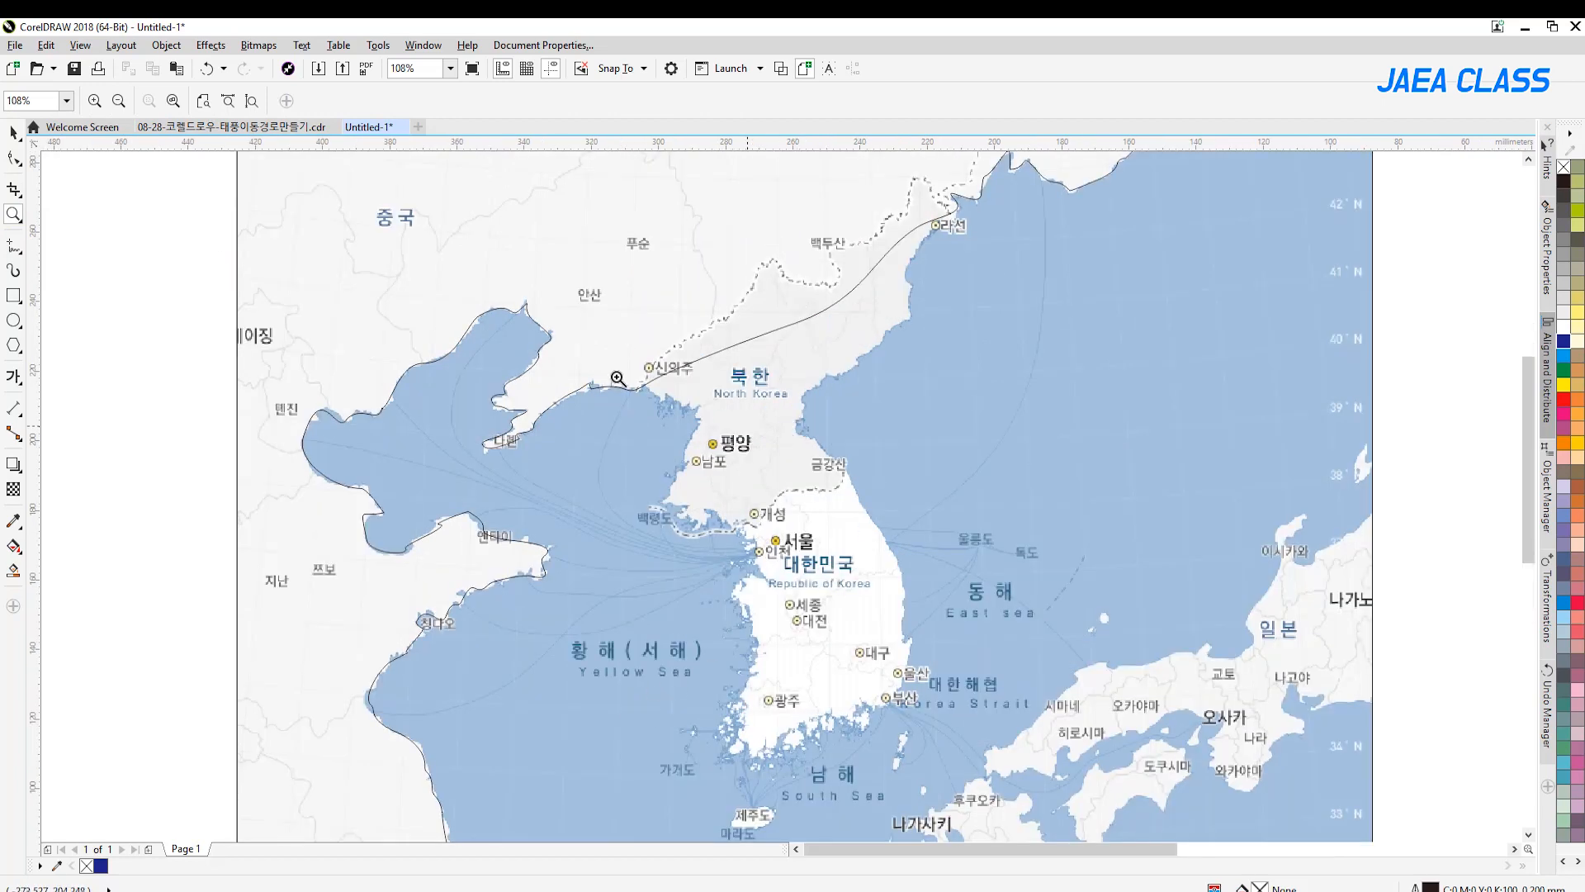
{"action": "left_click", "coordinate": [14, 247]}
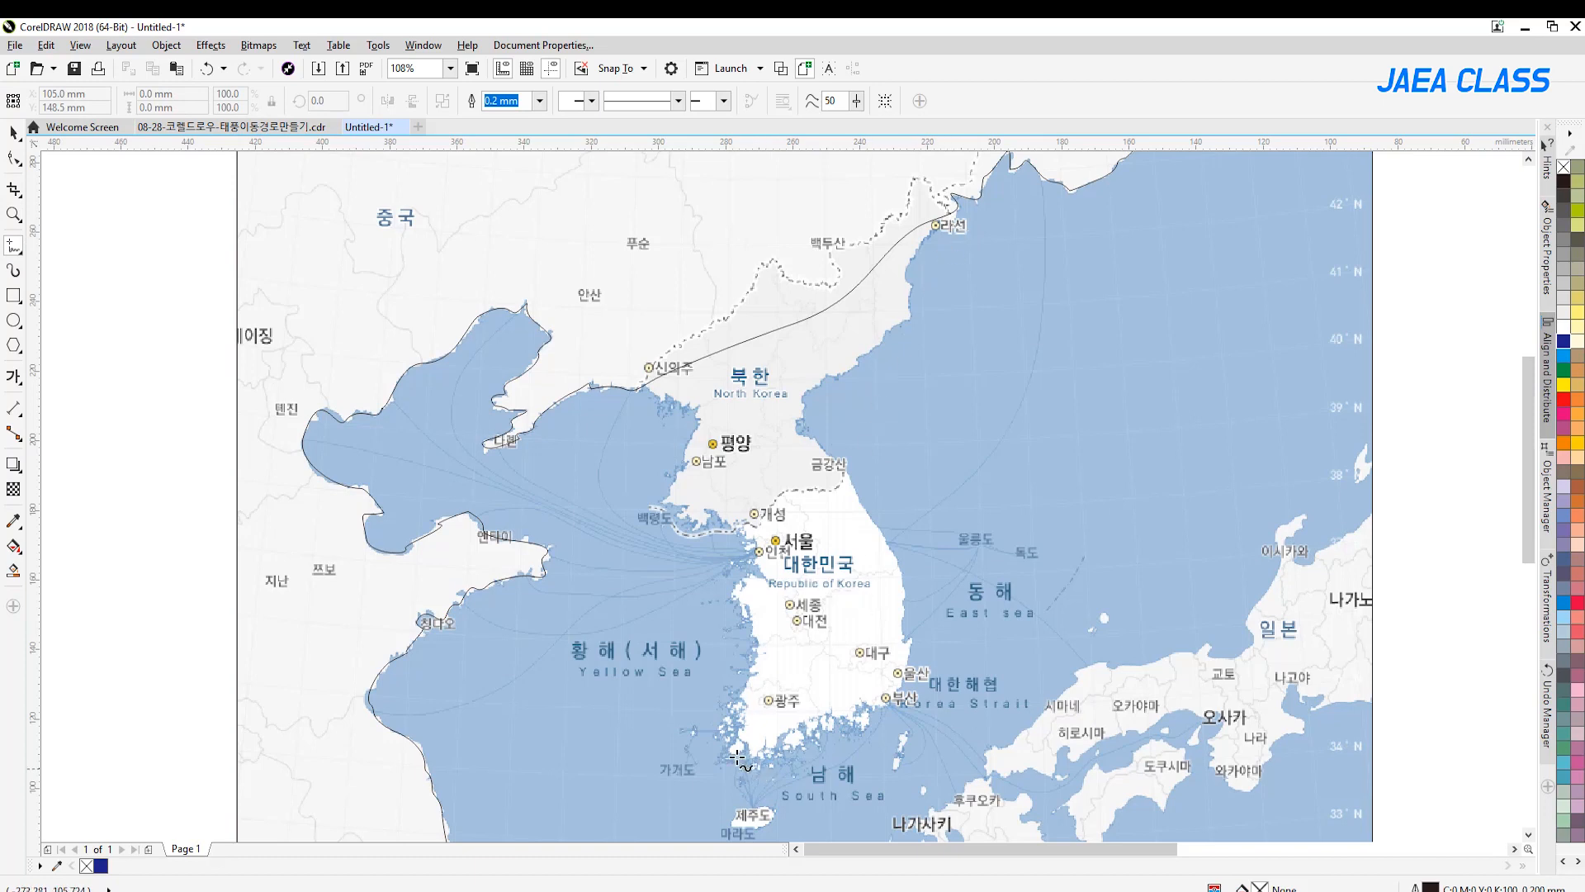
{"action": "left_click", "coordinate": [665, 501]}
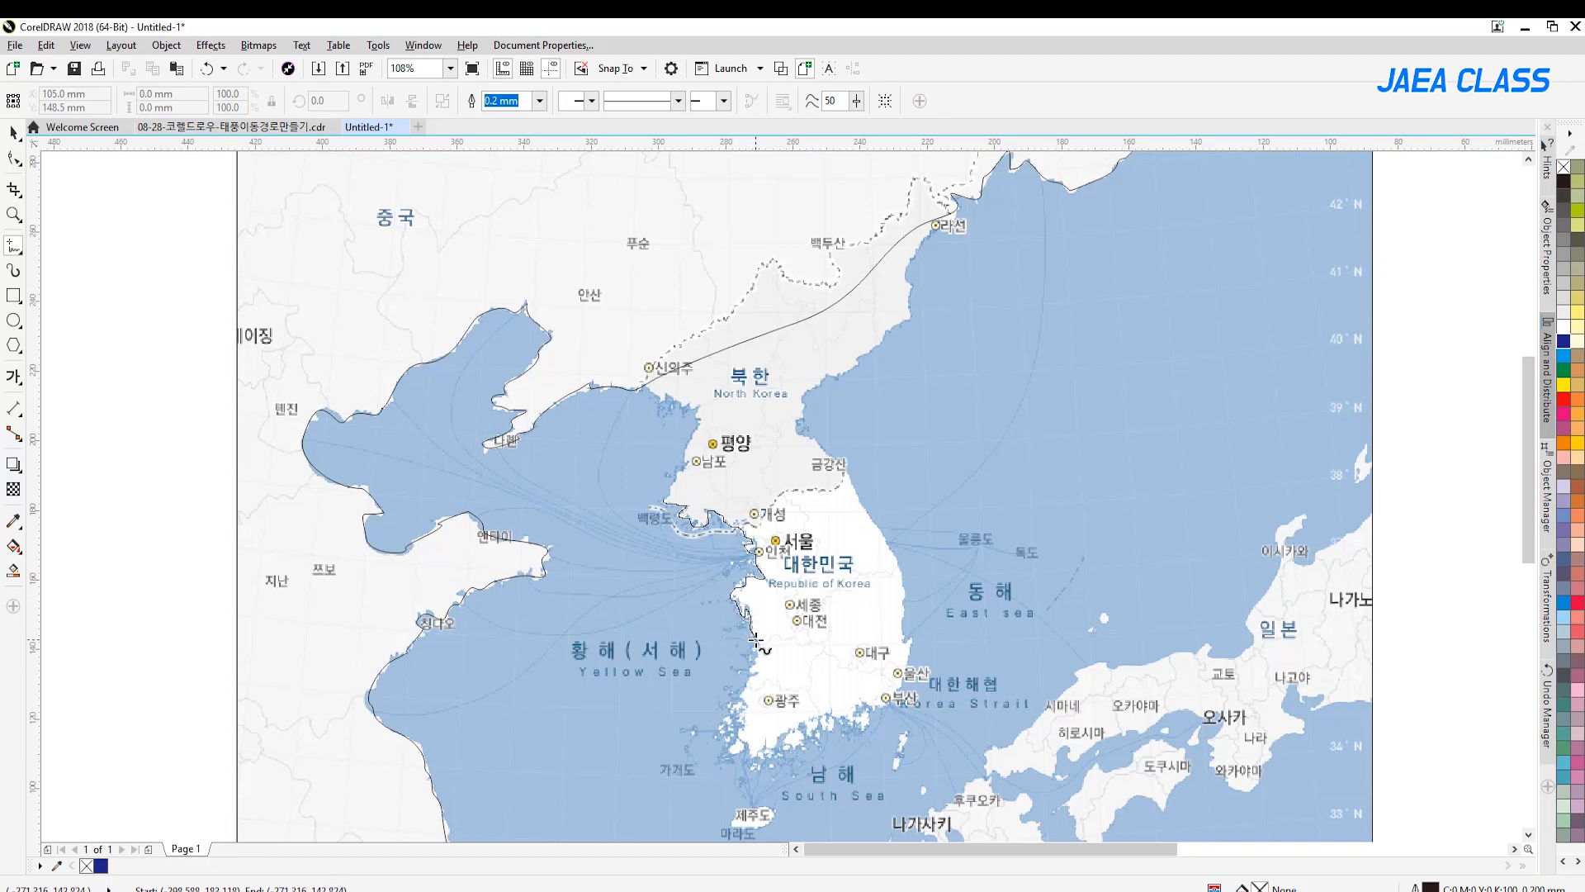
{"action": "mouse_move", "coordinate": [740, 700]}
{"action": "left_mouse_down"}
{"action": "mouse_move", "coordinate": [753, 771]}
{"action": "mouse_move", "coordinate": [783, 738]}
{"action": "mouse_move", "coordinate": [861, 727]}
{"action": "mouse_move", "coordinate": [906, 667]}
{"action": "left_mouse_up"}
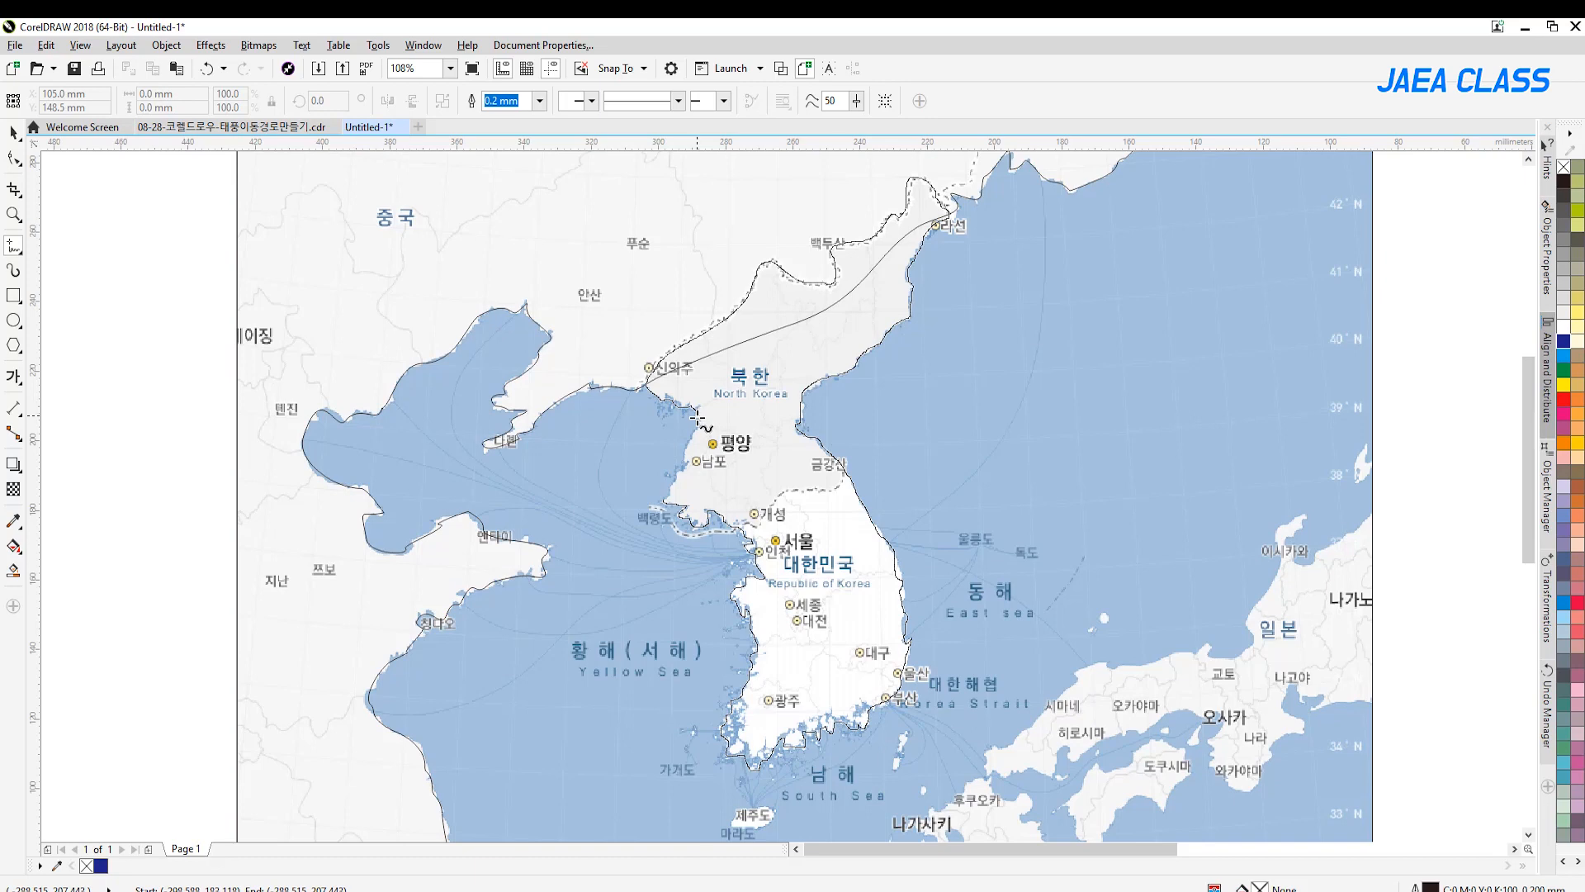
{"action": "left_click", "coordinate": [664, 501]}
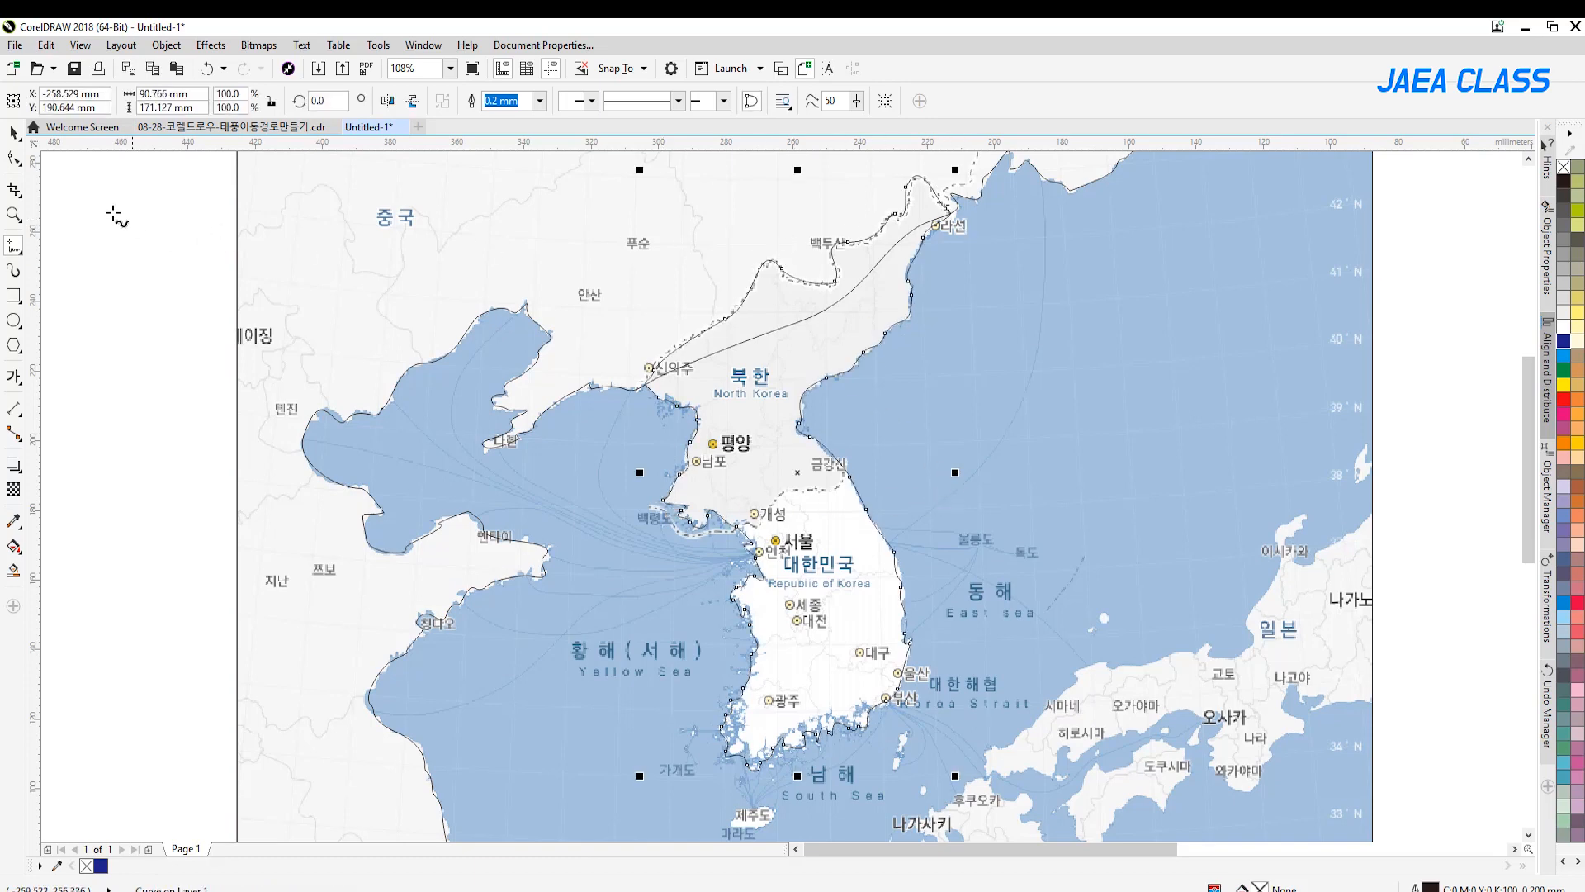
Touch up the Korean peninsula outline's nodes along the west coast with the Shape tool
{"action": "left_click", "coordinate": [14, 159]}
{"action": "left_click", "coordinate": [731, 701]}
{"action": "left_click", "coordinate": [706, 521]}
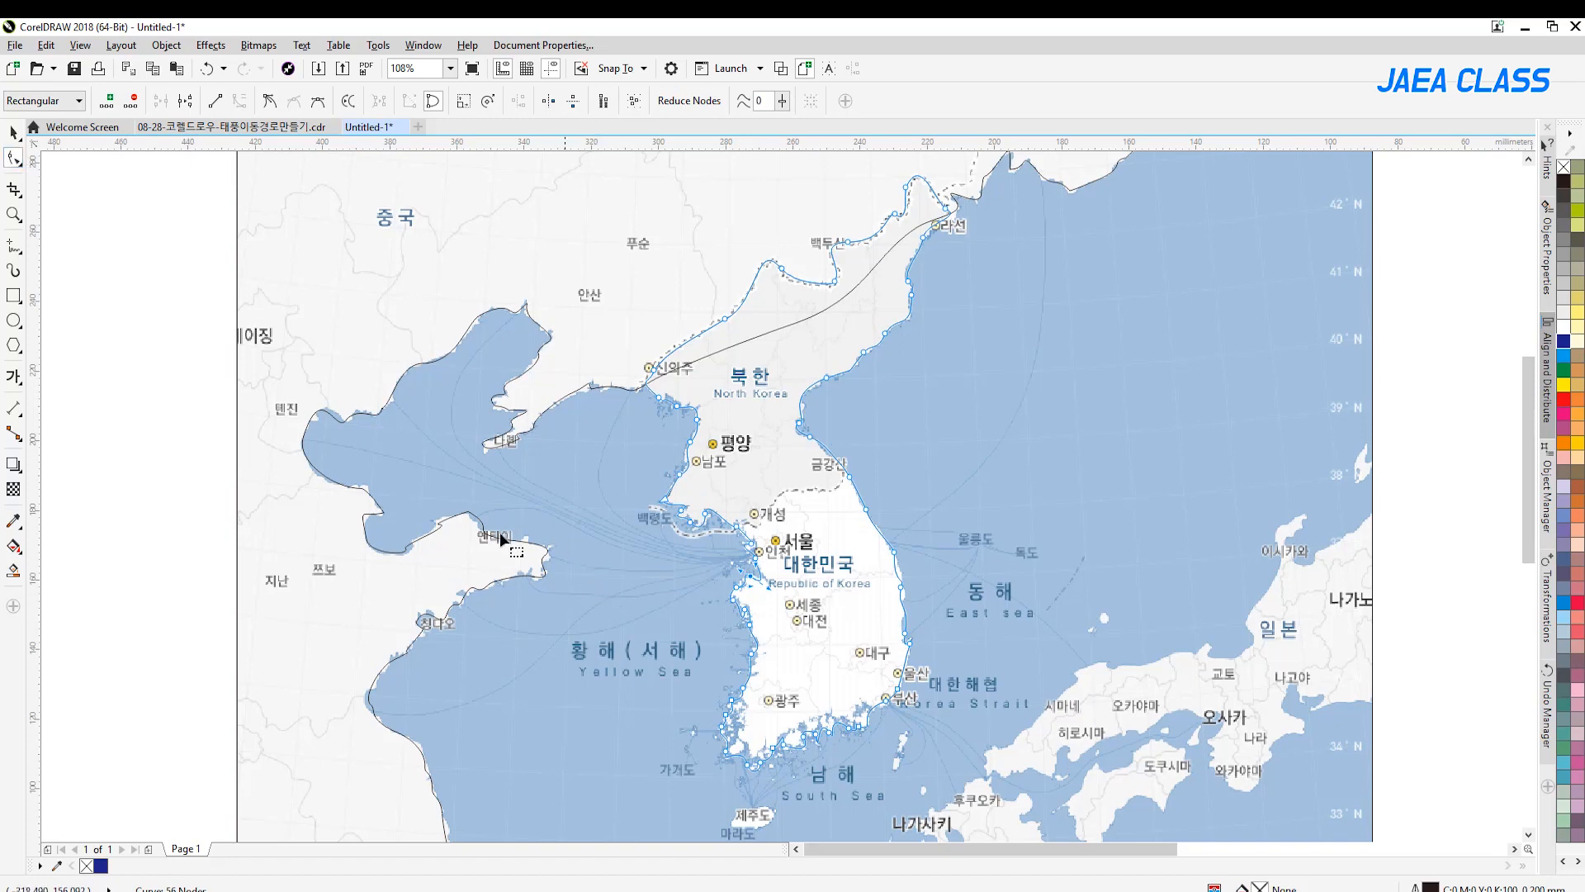
Trace small freehand outlines around Jeju, Ulleungdo and Dokdo
{"action": "left_click", "coordinate": [13, 245]}
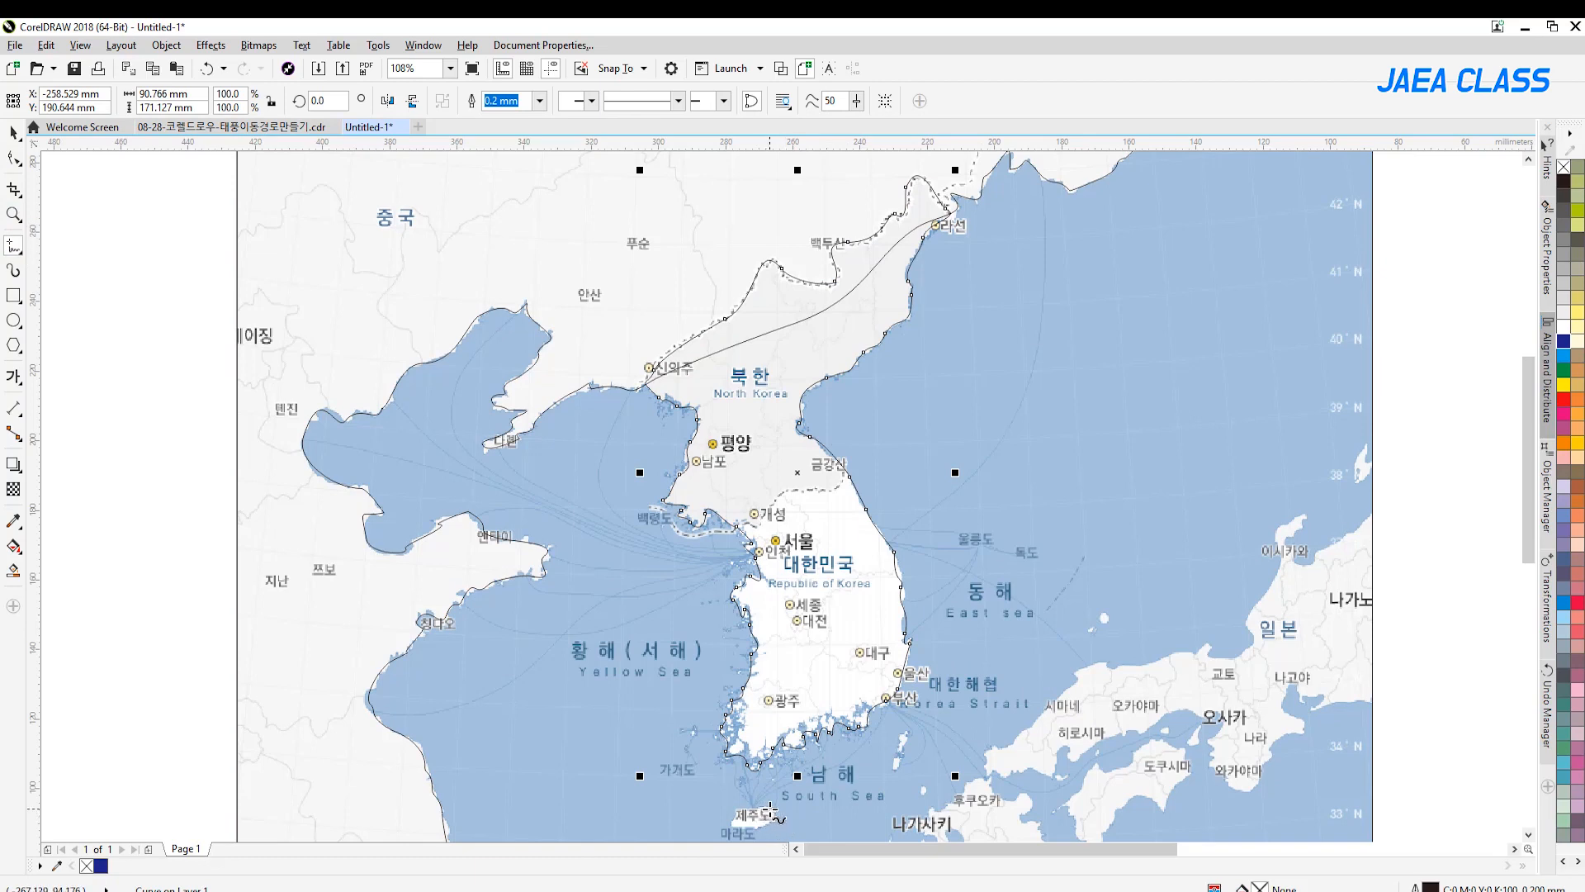
{"action": "mouse_move", "coordinate": [760, 808]}
{"action": "left_mouse_down"}
{"action": "mouse_move", "coordinate": [737, 823]}
{"action": "mouse_move", "coordinate": [776, 819]}
{"action": "mouse_move", "coordinate": [765, 807]}
{"action": "left_mouse_up"}
{"action": "mouse_move", "coordinate": [985, 545]}
{"action": "left_mouse_down"}
{"action": "mouse_move", "coordinate": [971, 539]}
{"action": "mouse_move", "coordinate": [1033, 555]}
{"action": "left_mouse_up"}
Try filling the closed Korean peninsula outline with dark blue (C100 M100 Y0 K0) and undo the fill
{"action": "left_click", "coordinate": [14, 215]}
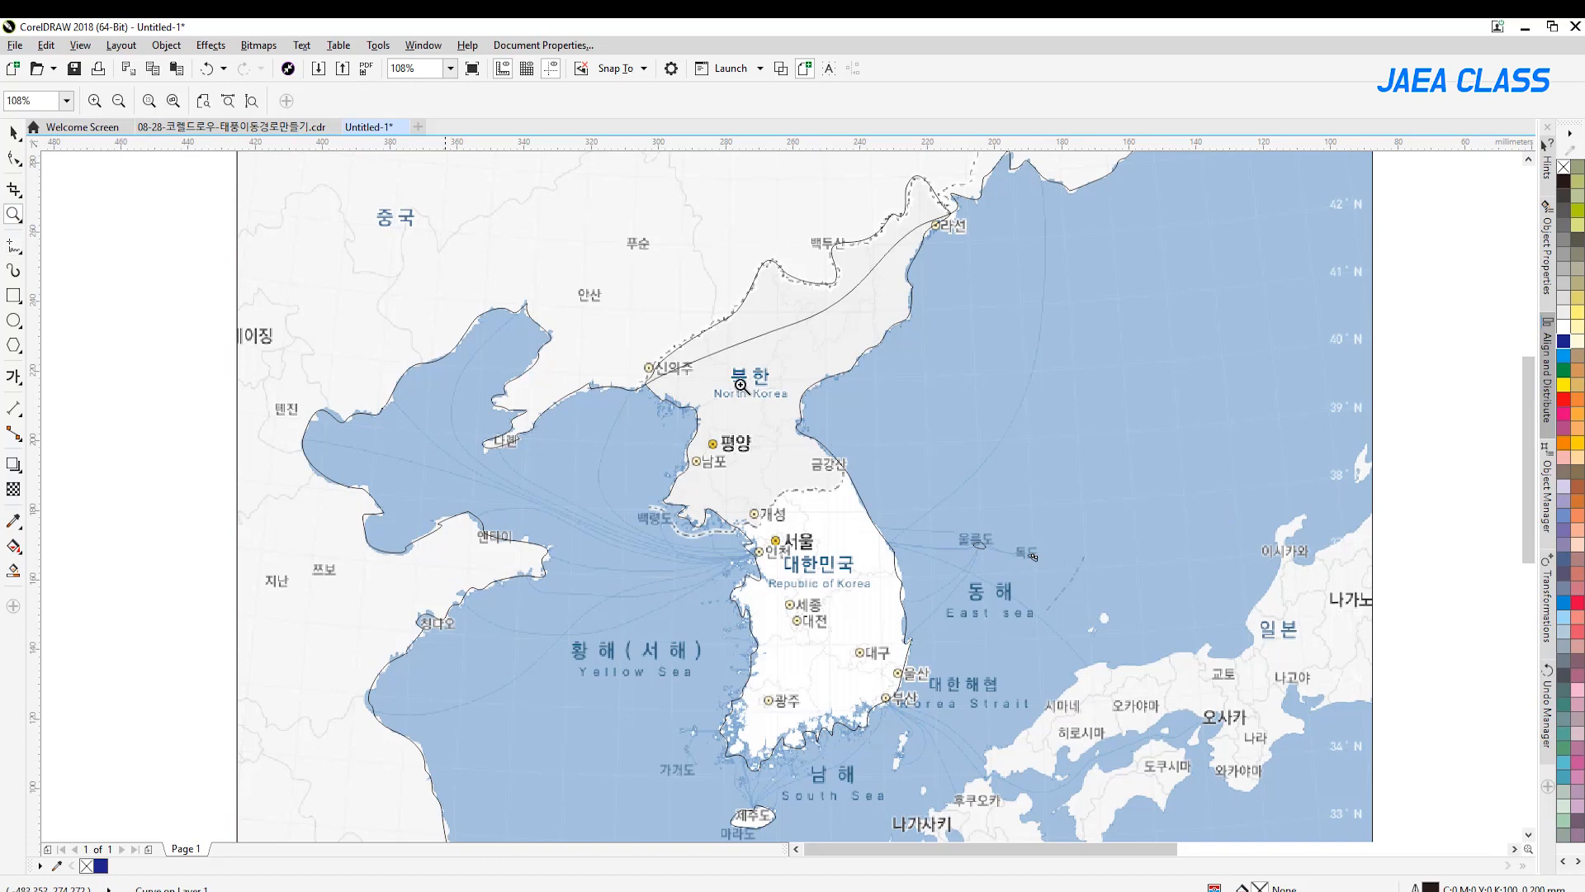
{"action": "scroll", "coordinate": [741, 384], "scroll_direction": "down", "scroll_amount": 1}
{"action": "left_click", "coordinate": [14, 134]}
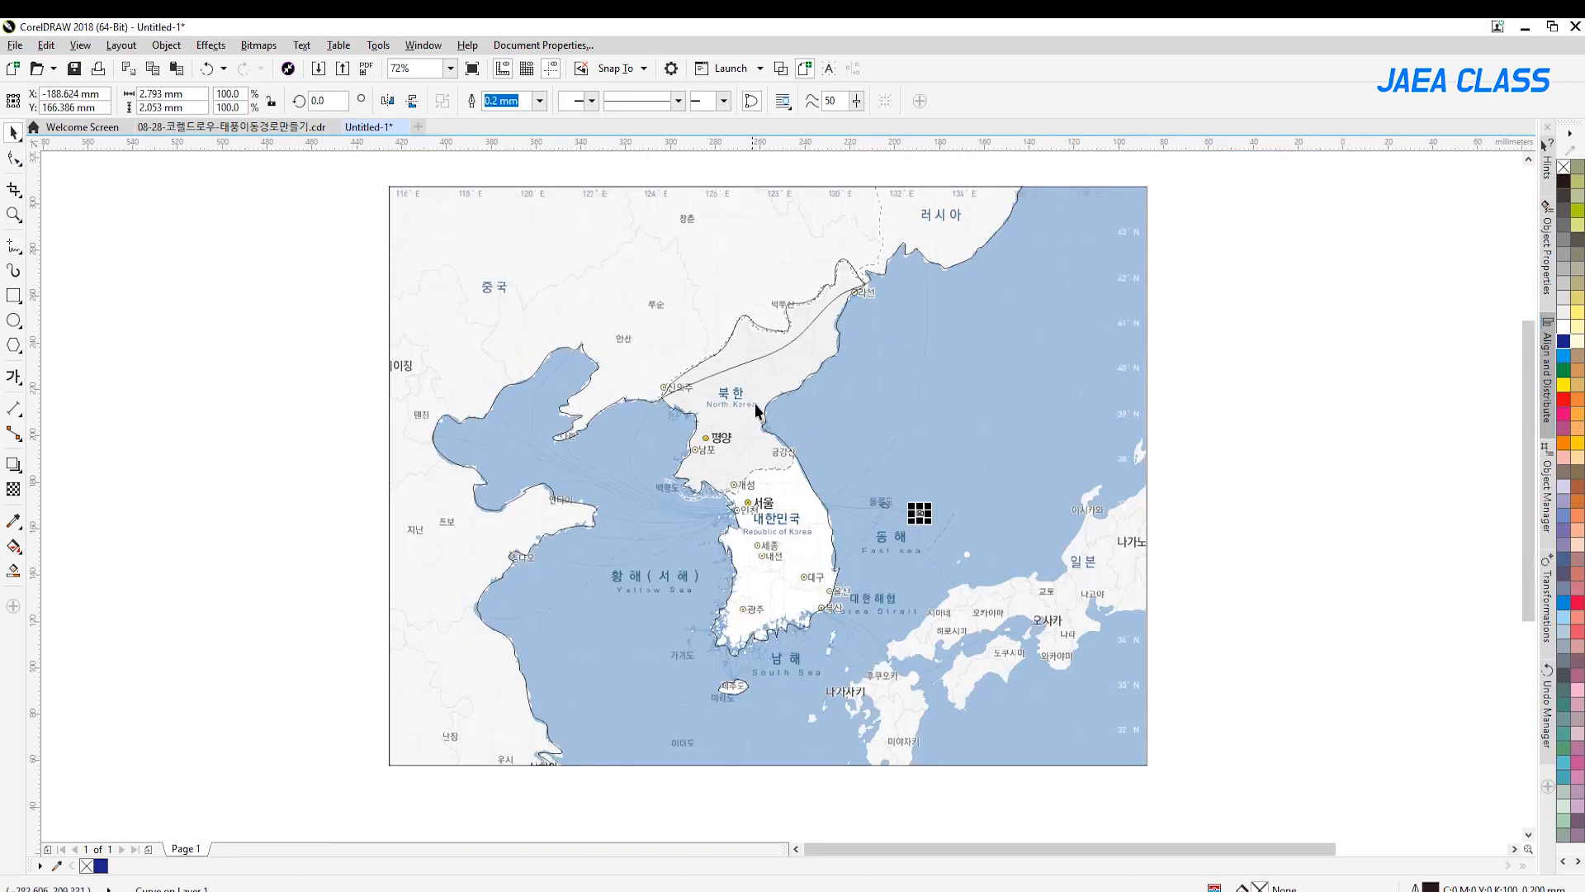
{"action": "left_click", "coordinate": [759, 411]}
{"action": "left_click", "coordinate": [1565, 342]}
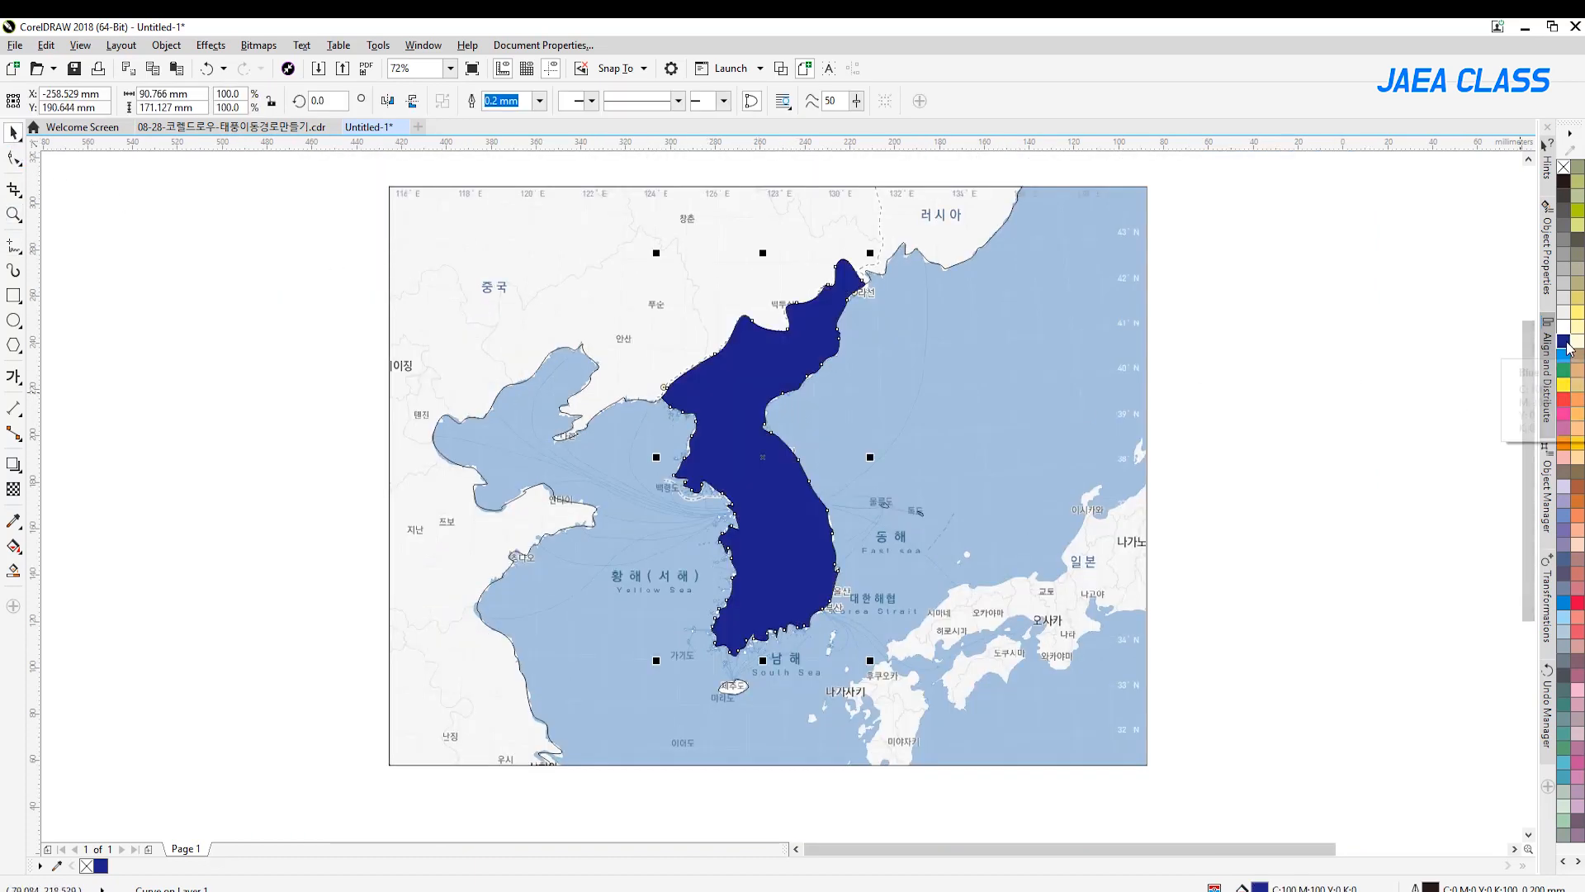
{"action": "key", "text": "ctrl+z"}
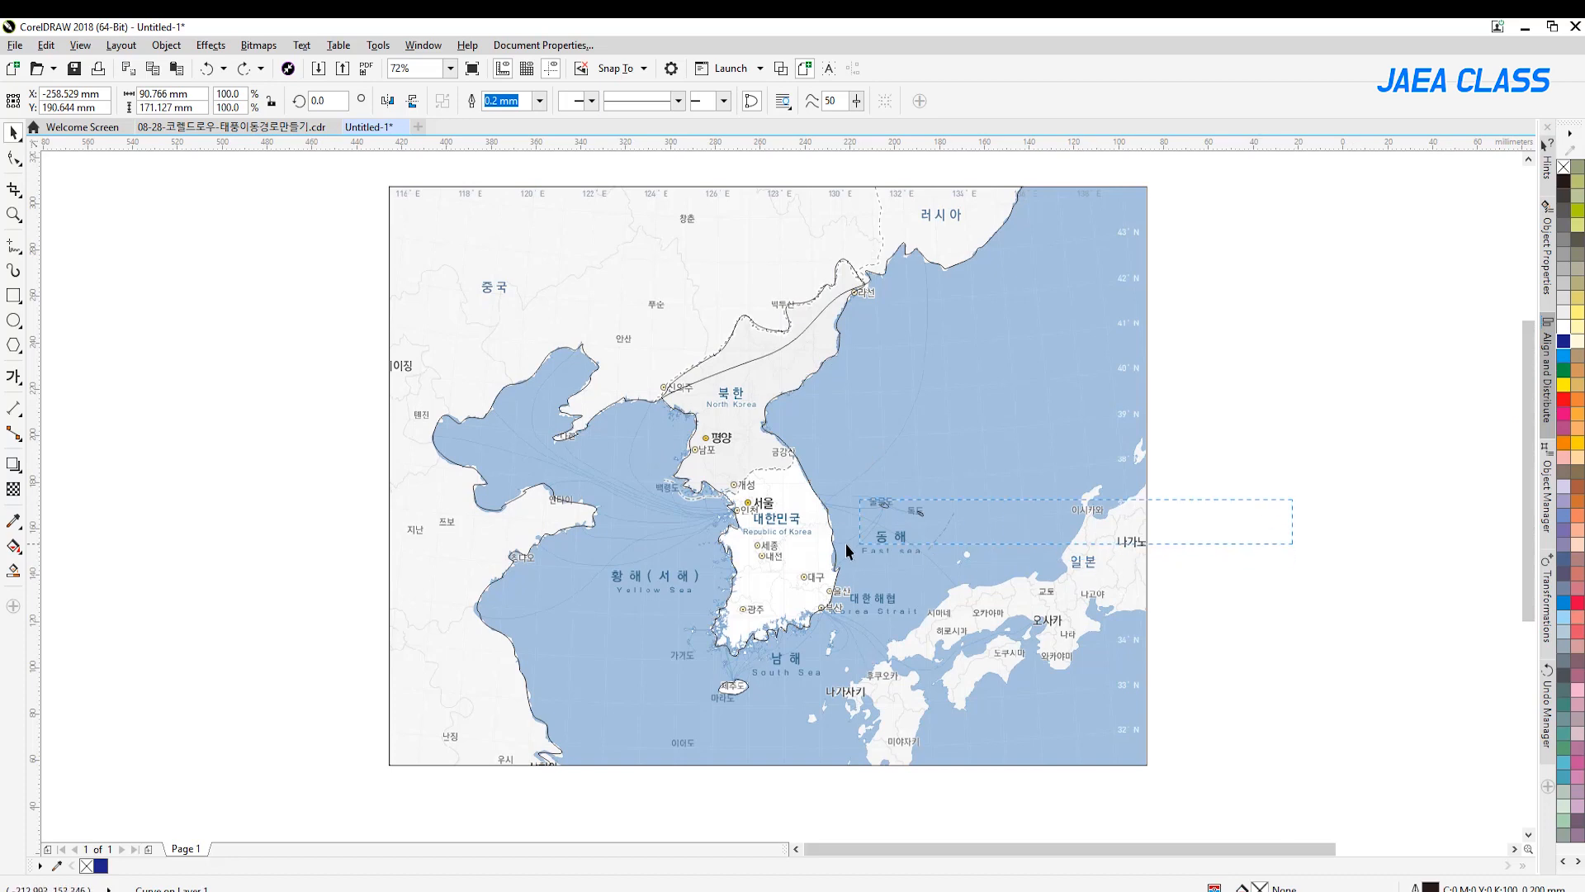
Fill the Ulleungdo and Dokdo outlines with dark blue (C100 M100 Y0 K0)
{"action": "left_click_drag", "start_coordinate": [855, 544], "coordinate": [858, 543]}
{"action": "left_click", "coordinate": [1565, 344]}
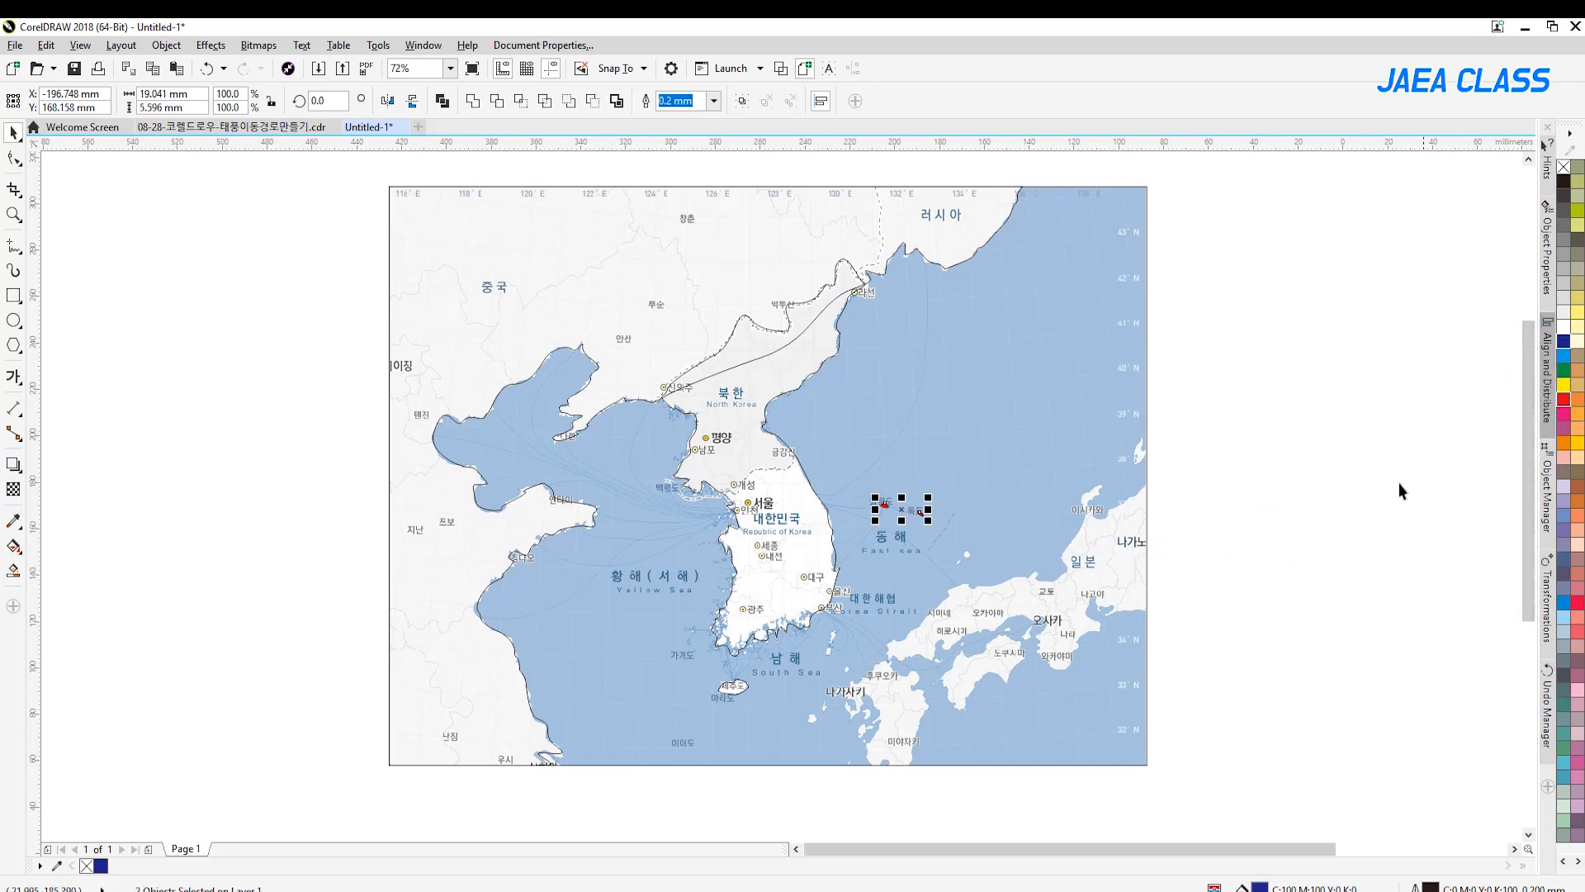
{"action": "left_click", "coordinate": [1320, 525]}
{"action": "key", "text": "ctrl+z"}
Draw an open freehand test shape about 11 by 8 mm southeast of Jeju and try filling it with grey, white and yellow
{"action": "left_click", "coordinate": [740, 692]}
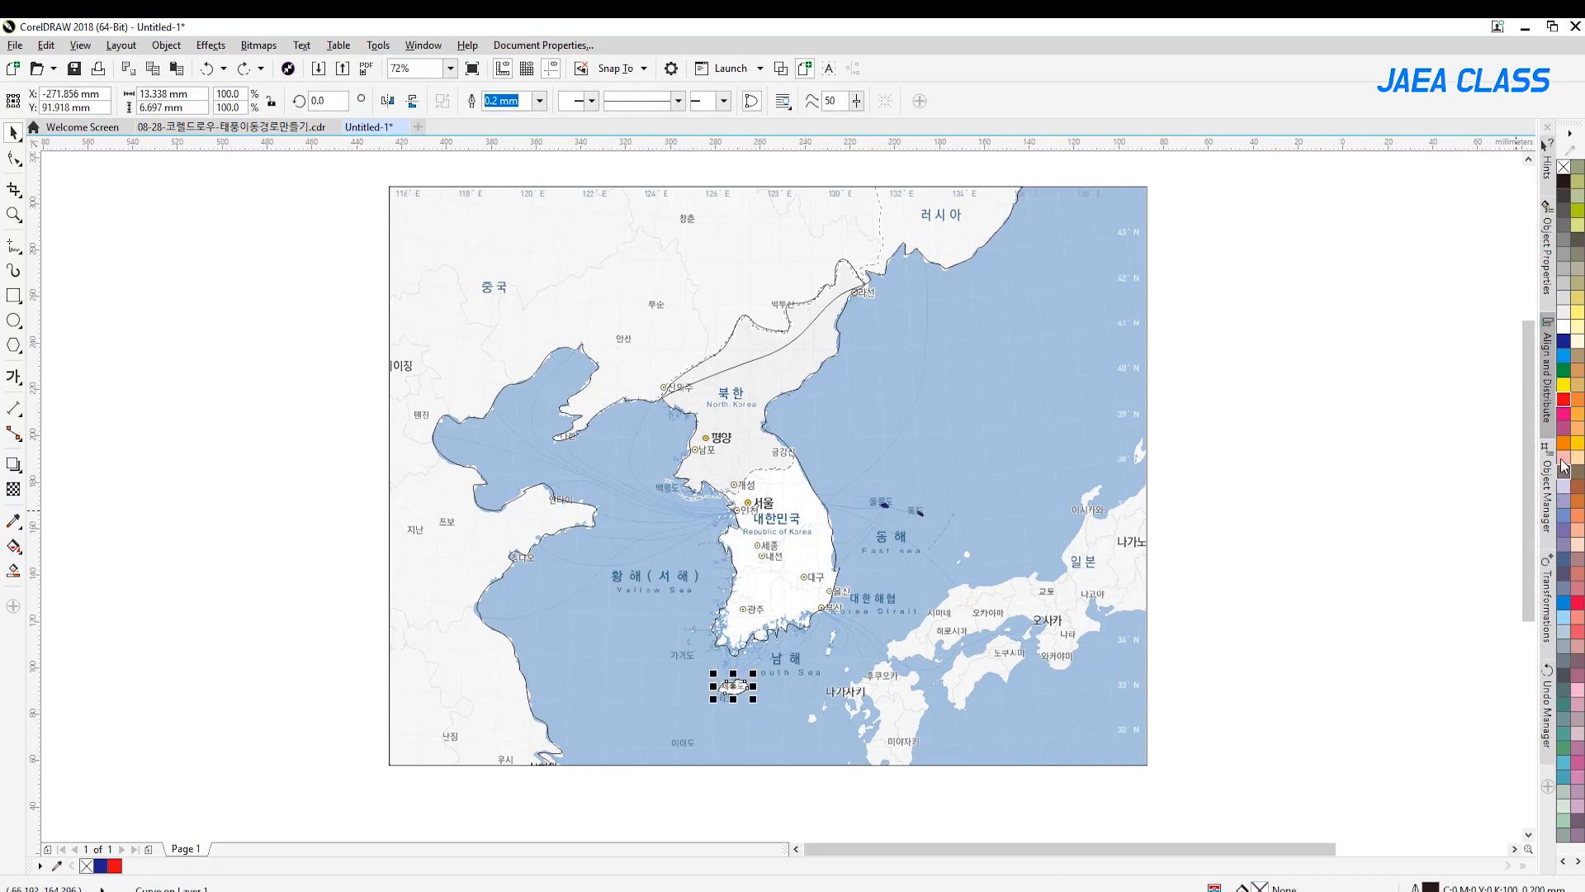
{"action": "left_click", "coordinate": [13, 213]}
{"action": "scroll", "coordinate": [761, 747], "scroll_direction": "up", "scroll_amount": 5}
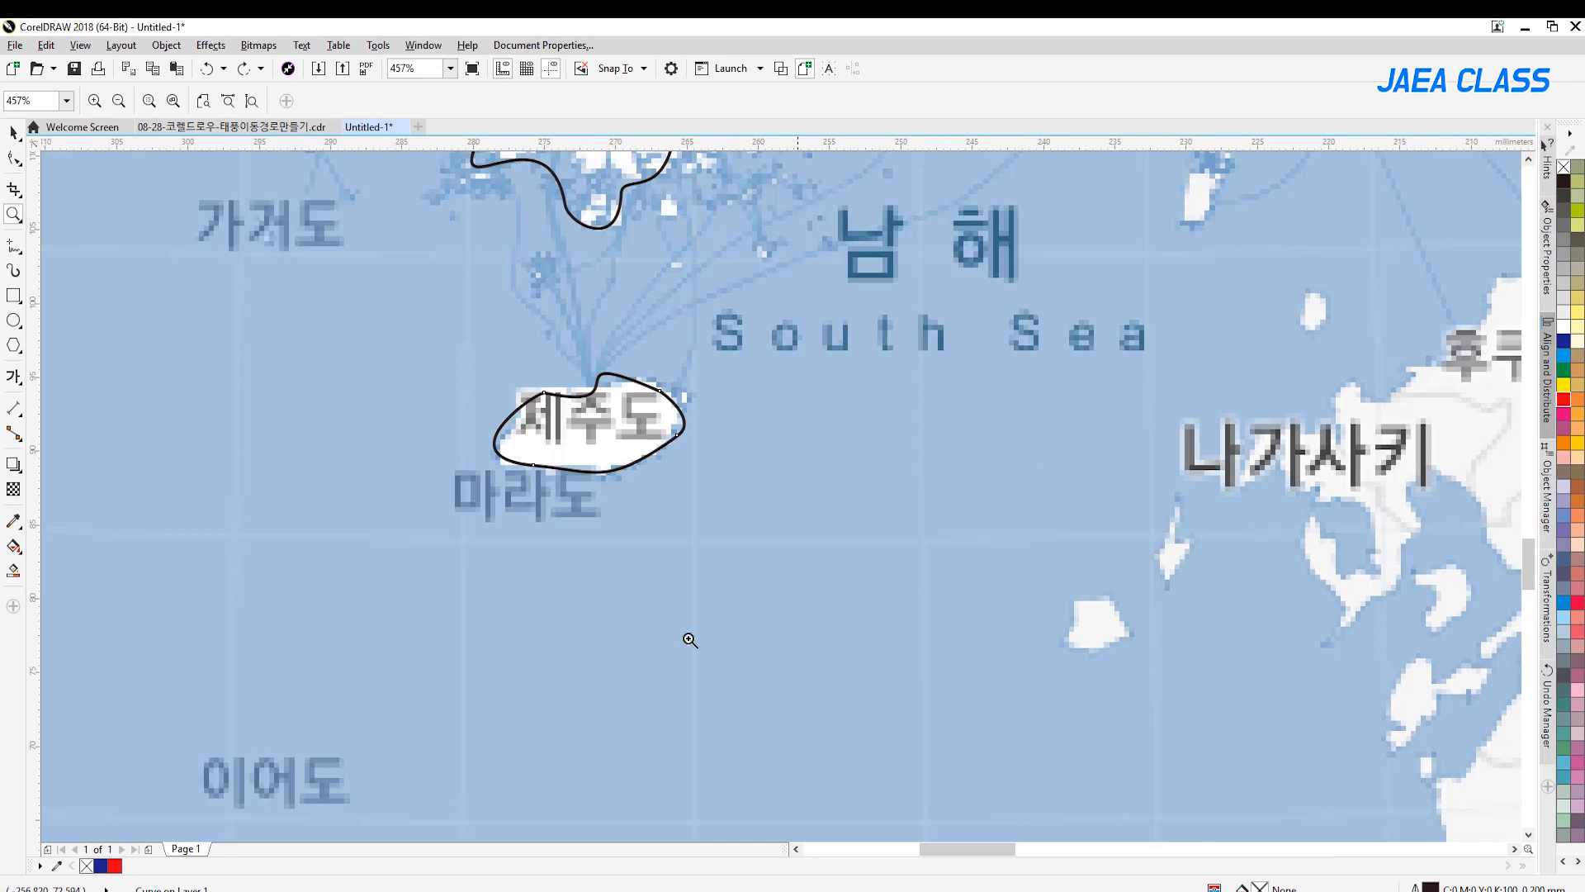
{"action": "left_click", "coordinate": [14, 246]}
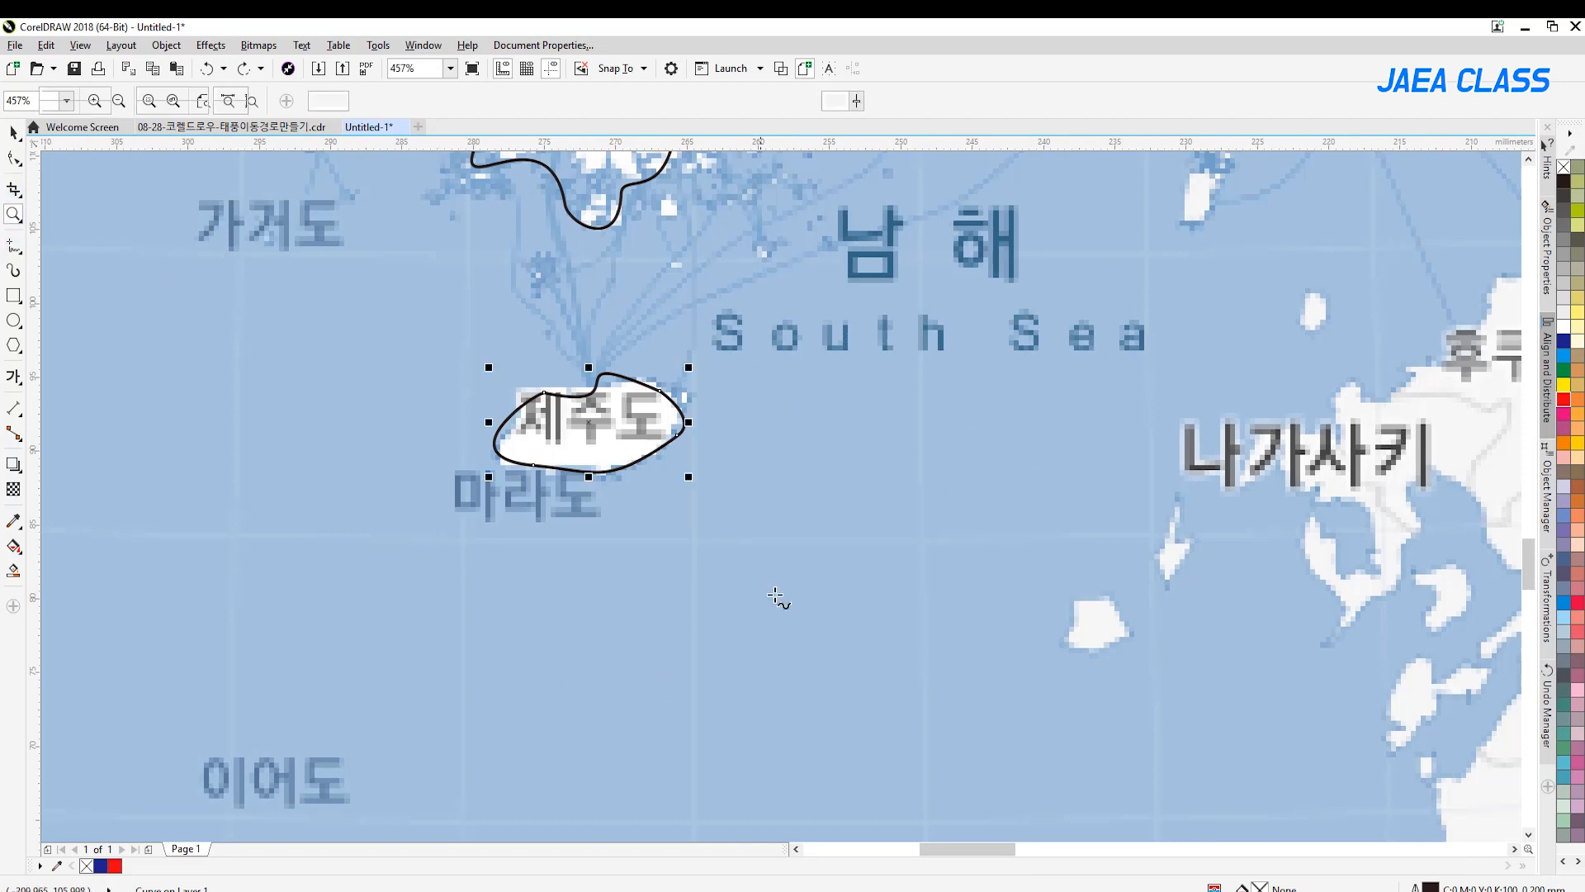
{"action": "mouse_move", "coordinate": [798, 568]}
{"action": "left_mouse_down"}
{"action": "mouse_move", "coordinate": [752, 605]}
{"action": "mouse_move", "coordinate": [817, 644]}
{"action": "mouse_move", "coordinate": [880, 616]}
{"action": "mouse_move", "coordinate": [881, 546]}
{"action": "mouse_move", "coordinate": [846, 525]}
{"action": "mouse_move", "coordinate": [810, 565]}
{"action": "left_mouse_up"}
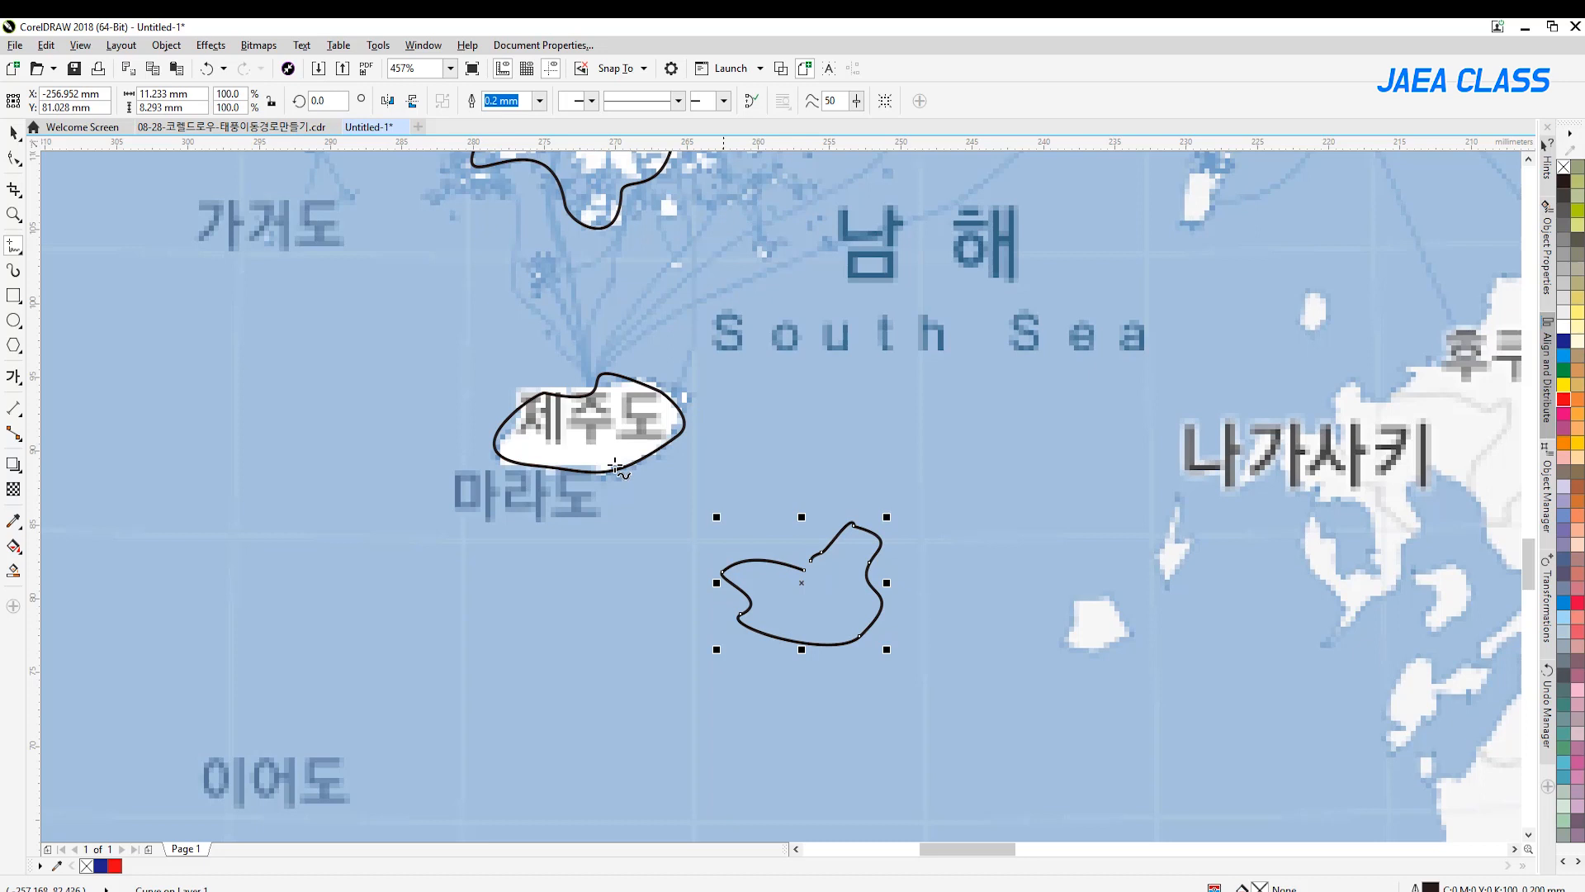
{"action": "left_click", "coordinate": [1563, 267]}
{"action": "left_click", "coordinate": [1568, 329]}
{"action": "left_click", "coordinate": [1565, 388]}
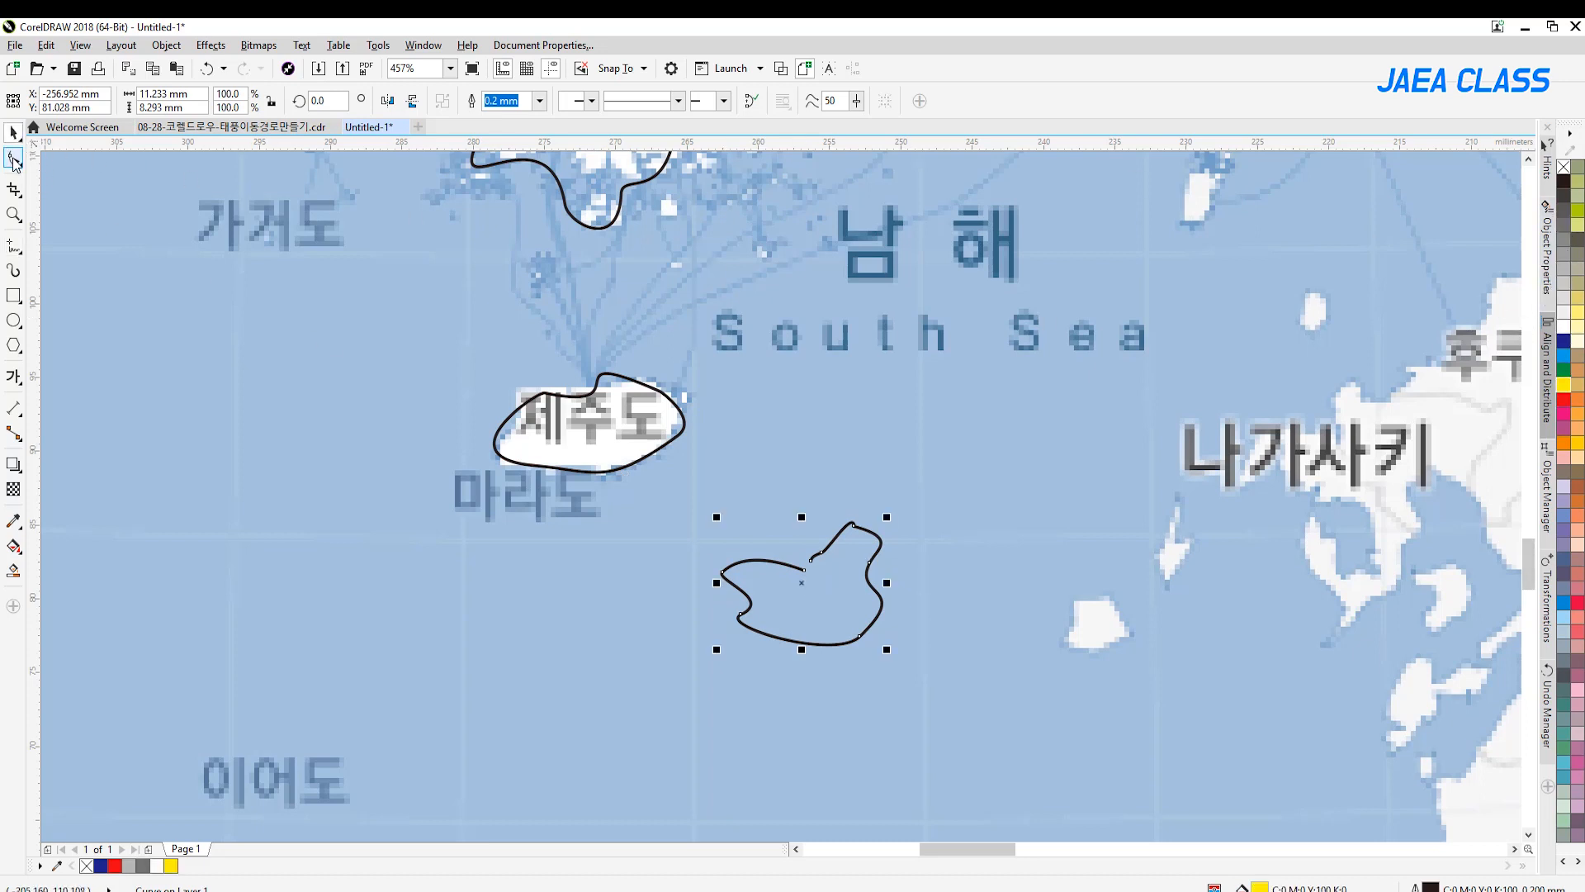
Join the test shape's open ends with the Shape tool to fill it with white, and delete the shape
{"action": "left_click", "coordinate": [13, 158]}
{"action": "left_click_drag", "start_coordinate": [806, 568], "coordinate": [806, 573]}
{"action": "left_click", "coordinate": [1565, 431]}
{"action": "left_click", "coordinate": [1567, 330]}
{"action": "left_click", "coordinate": [12, 132]}
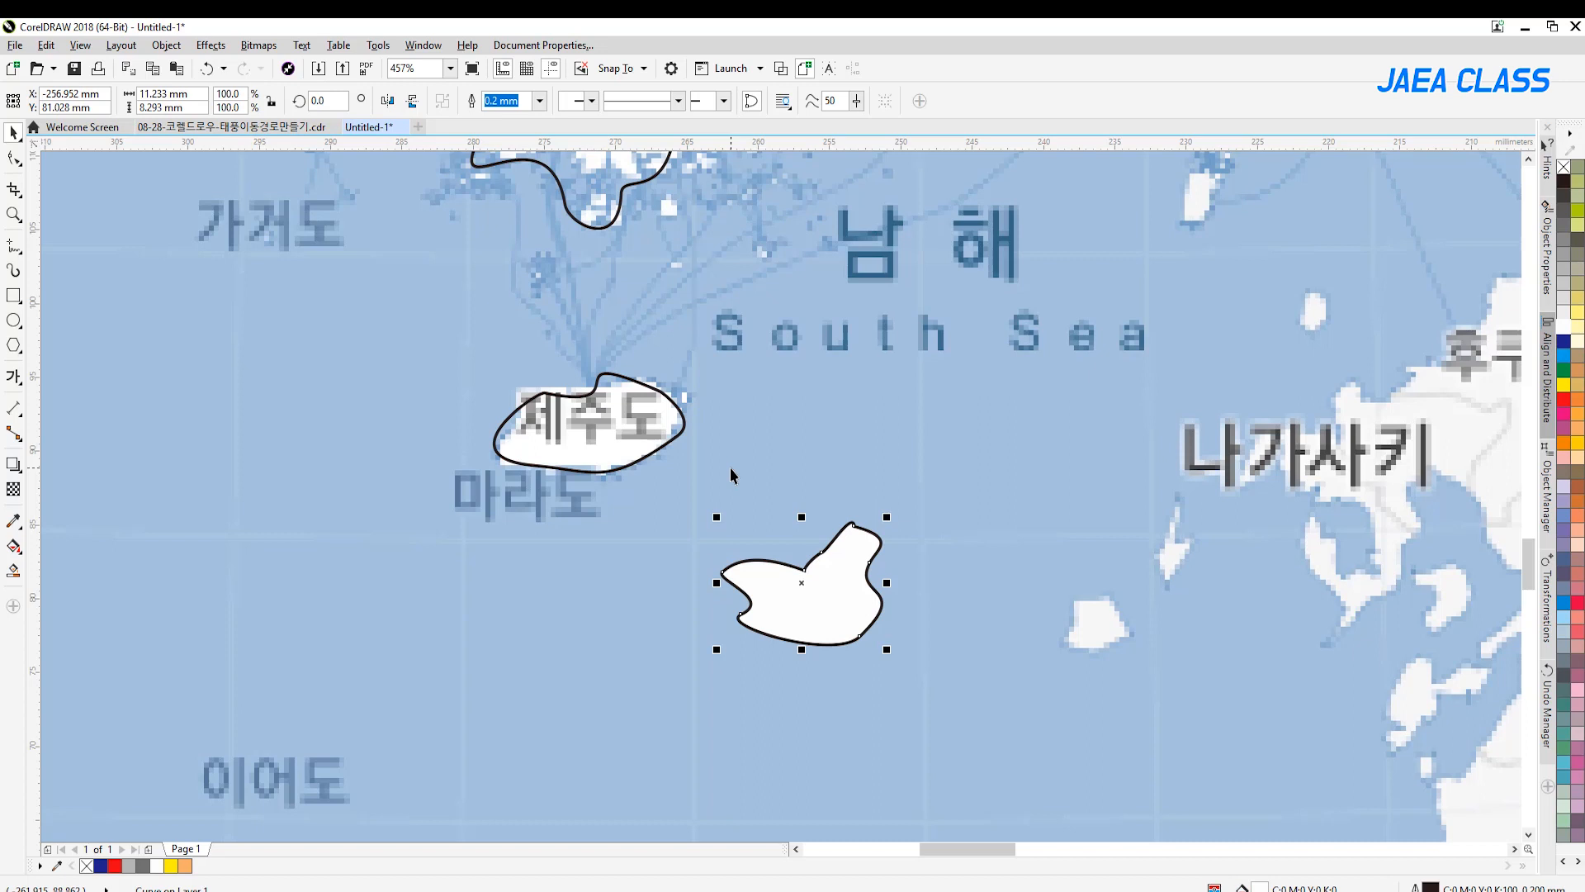
{"action": "key", "text": "Delete"}
Reshape the Jeju outline's nodes and curves with the Shape tool to fit the island, and deselect it
{"action": "left_click", "coordinate": [483, 419]}
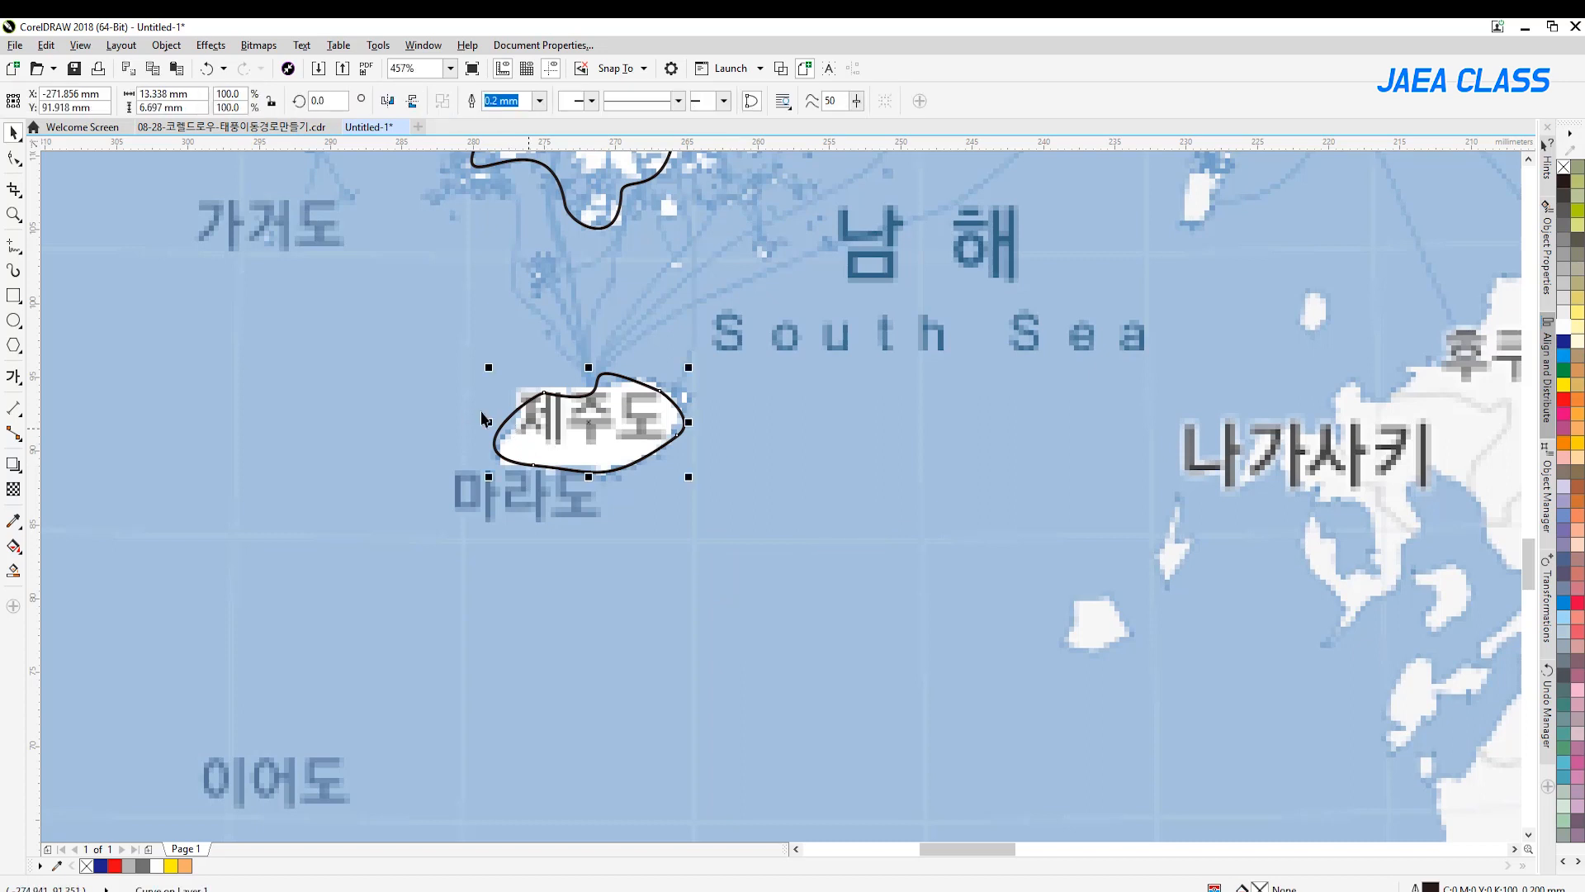
{"action": "left_click", "coordinate": [14, 159]}
{"action": "left_click_drag", "start_coordinate": [602, 373], "coordinate": [647, 400]}
{"action": "left_click_drag", "start_coordinate": [532, 459], "coordinate": [472, 450]}
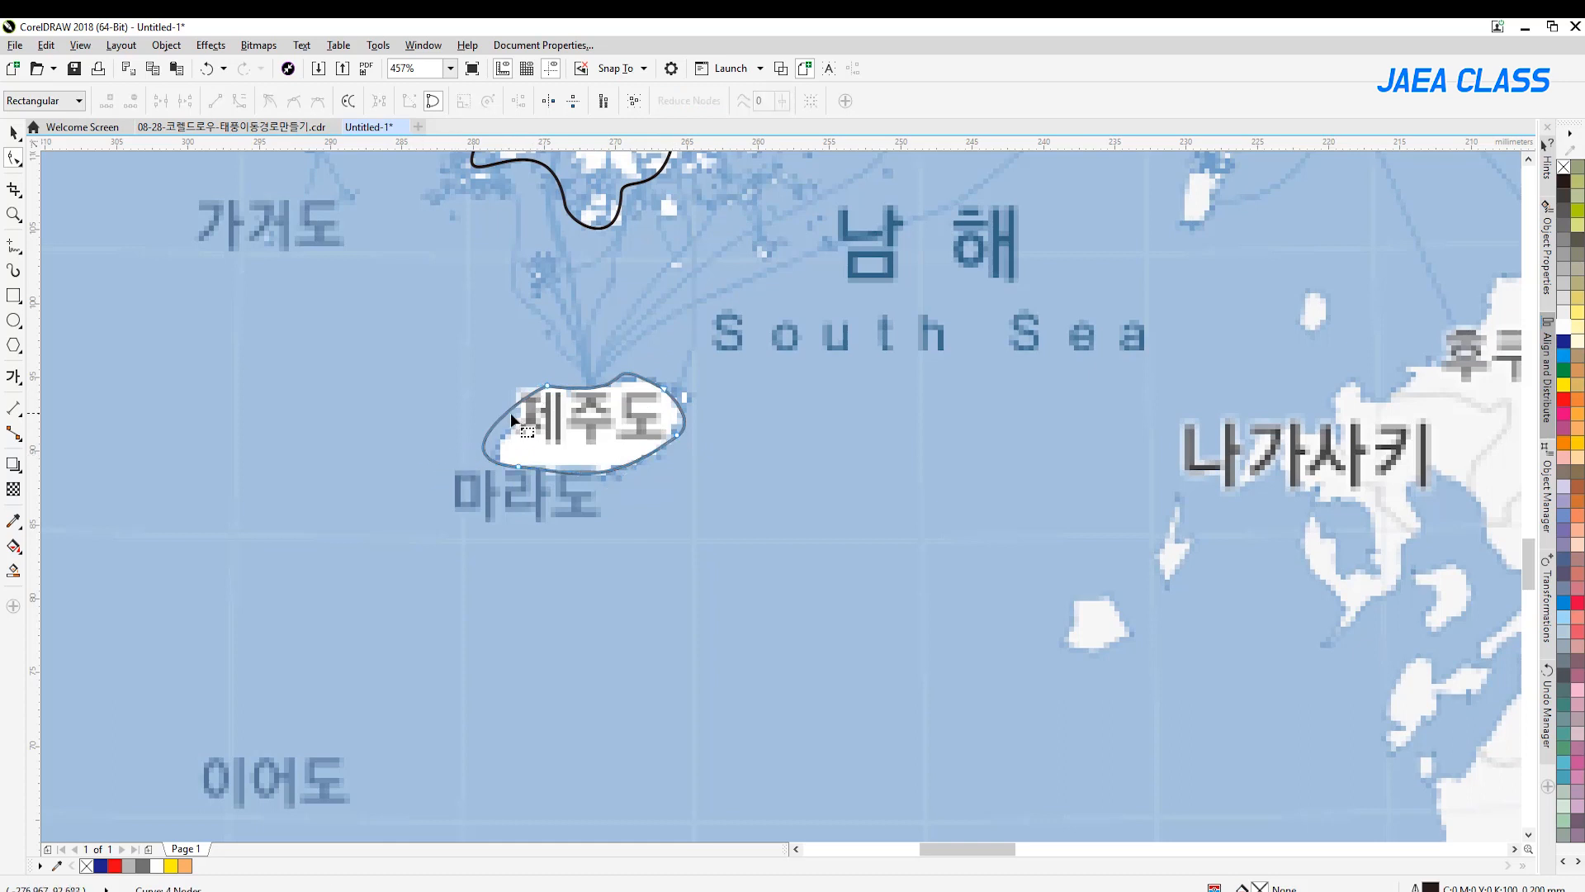
{"action": "mouse_move", "coordinate": [515, 416]}
{"action": "left_mouse_down"}
{"action": "mouse_move", "coordinate": [525, 392]}
{"action": "mouse_move", "coordinate": [545, 408]}
{"action": "left_mouse_up"}
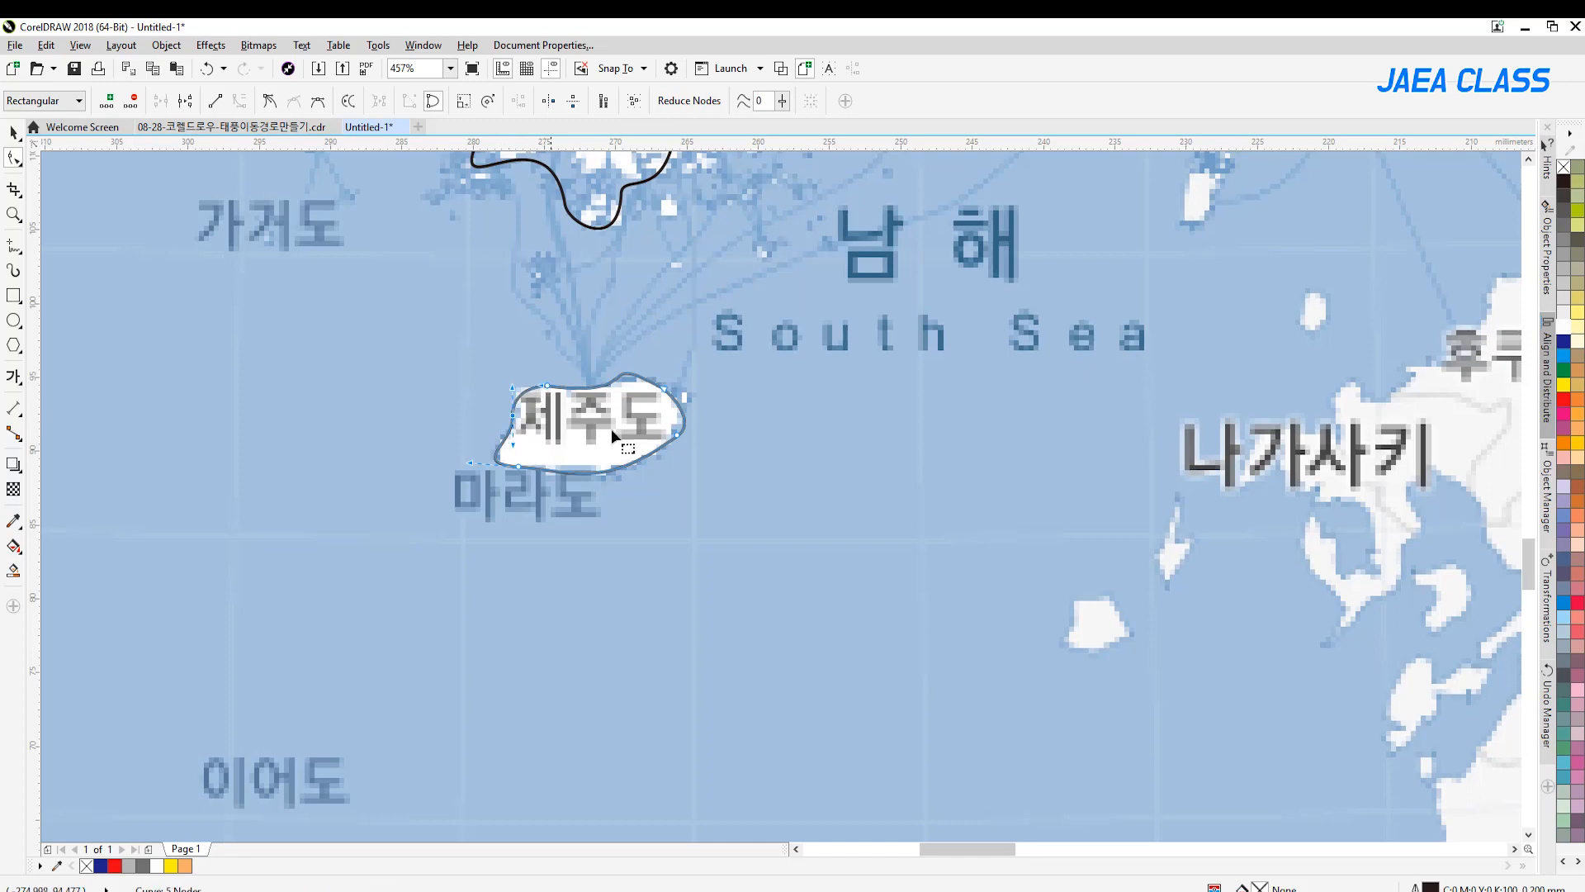
{"action": "left_click_drag", "start_coordinate": [676, 435], "coordinate": [673, 432]}
{"action": "left_click_drag", "start_coordinate": [631, 374], "coordinate": [638, 379]}
{"action": "double_click", "coordinate": [14, 215]}
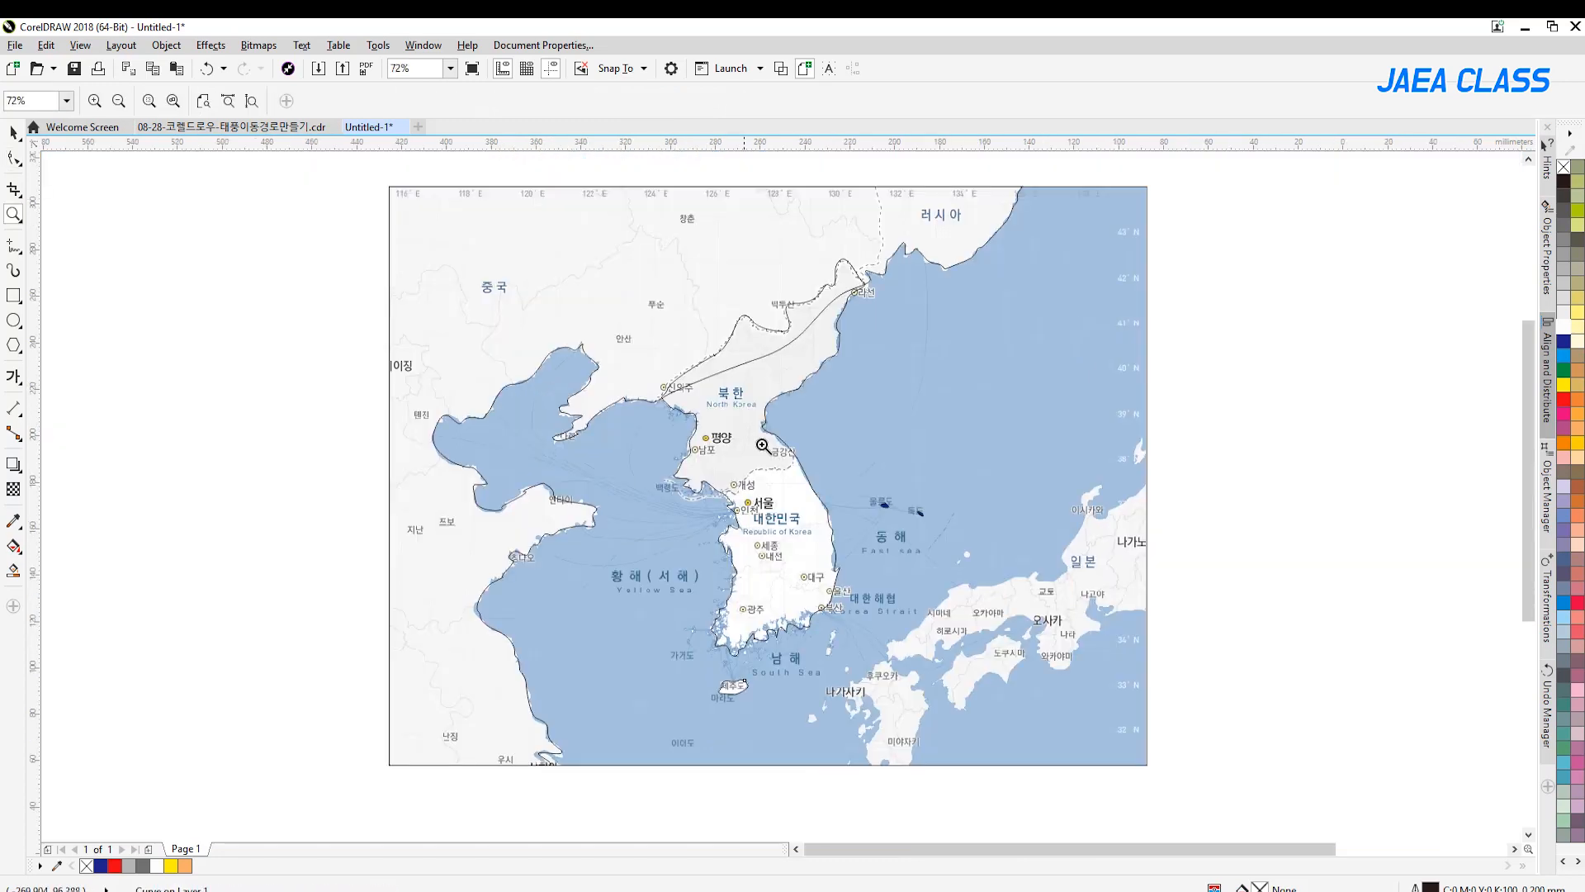
{"action": "left_click", "coordinate": [14, 132]}
{"action": "left_click", "coordinate": [188, 298]}
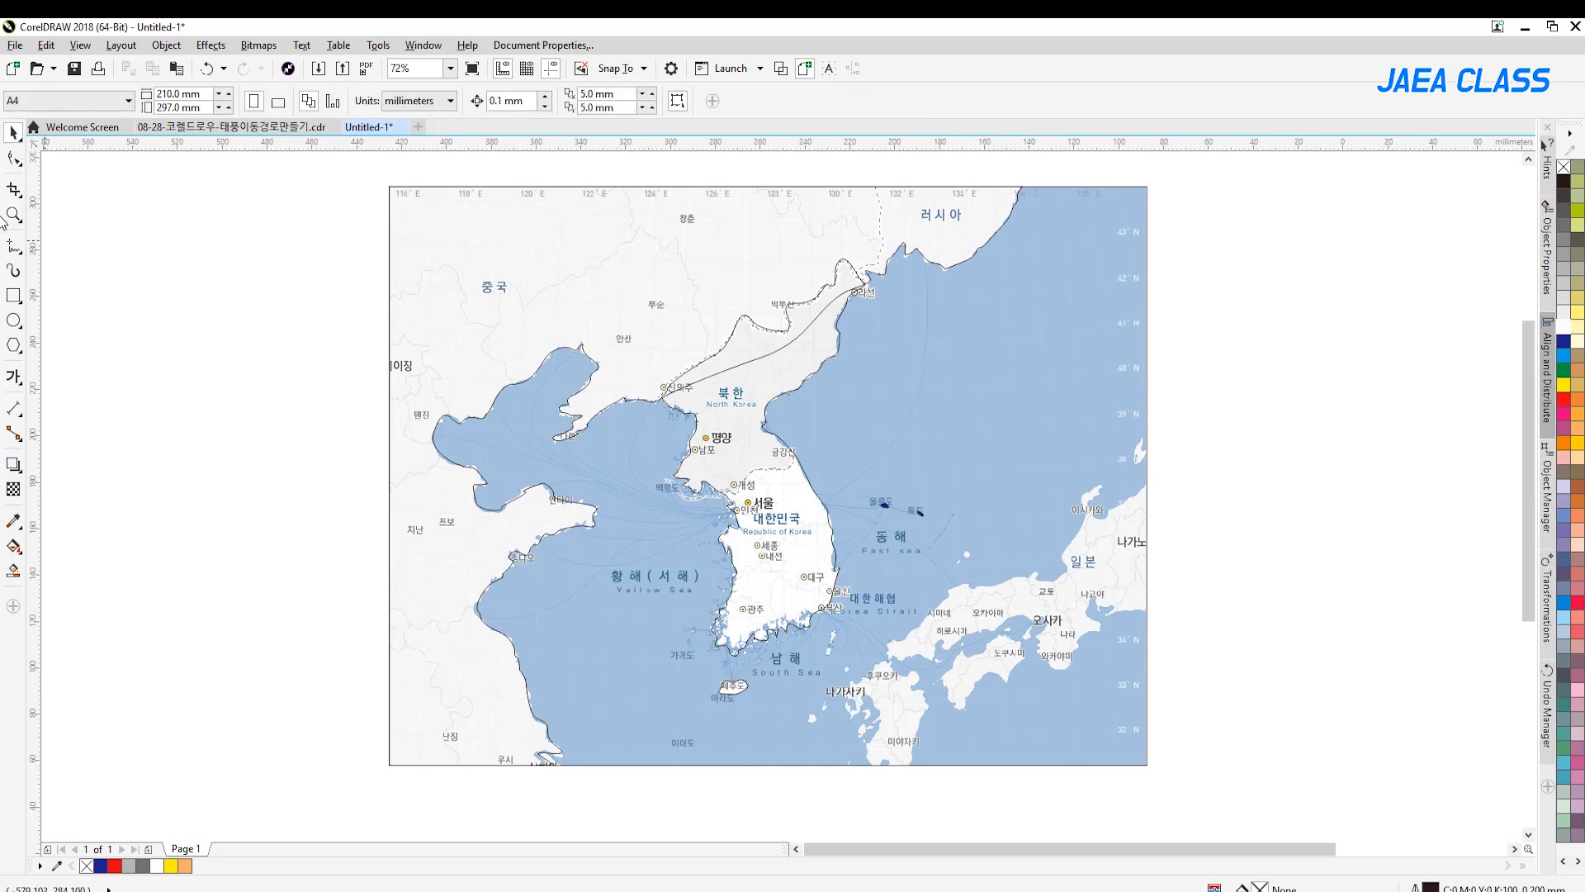
Draw a freehand line along the dashed border between North and South Korea, from the east coast to the west coast
{"action": "left_click", "coordinate": [13, 215]}
{"action": "left_click_drag", "start_coordinate": [639, 415], "coordinate": [909, 571]}
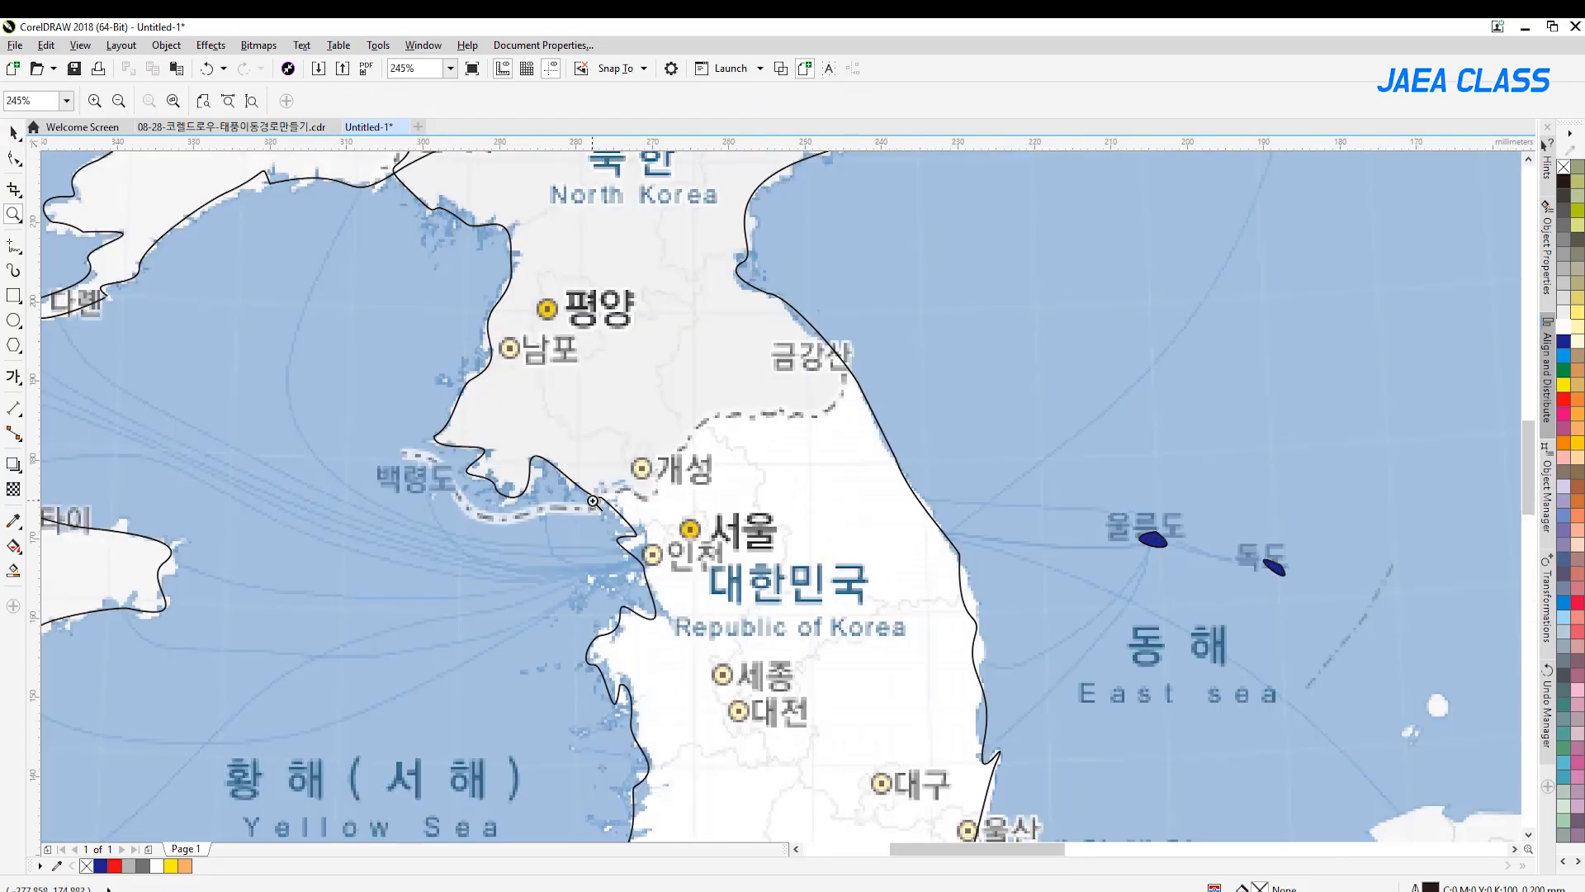
{"action": "left_click", "coordinate": [14, 246]}
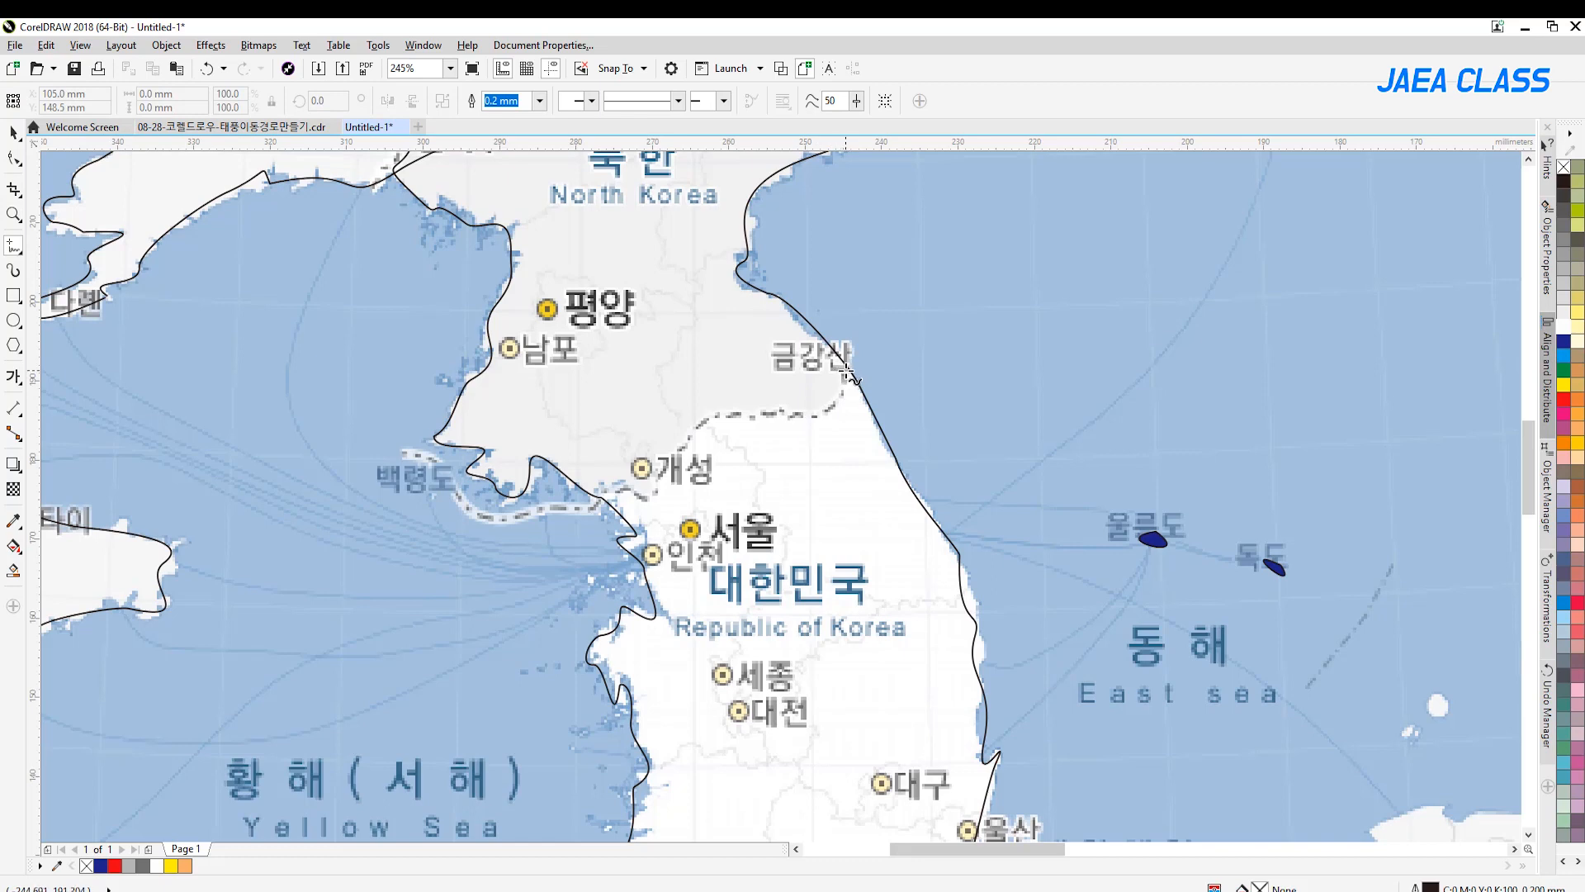
{"action": "mouse_move", "coordinate": [846, 364]}
{"action": "left_mouse_down"}
{"action": "mouse_move", "coordinate": [835, 406]}
{"action": "mouse_move", "coordinate": [730, 417]}
{"action": "mouse_move", "coordinate": [693, 433]}
{"action": "mouse_move", "coordinate": [660, 493]}
{"action": "mouse_move", "coordinate": [600, 497]}
{"action": "left_mouse_up"}
{"action": "left_click", "coordinate": [13, 215]}
{"action": "key", "text": "shift+F4"}
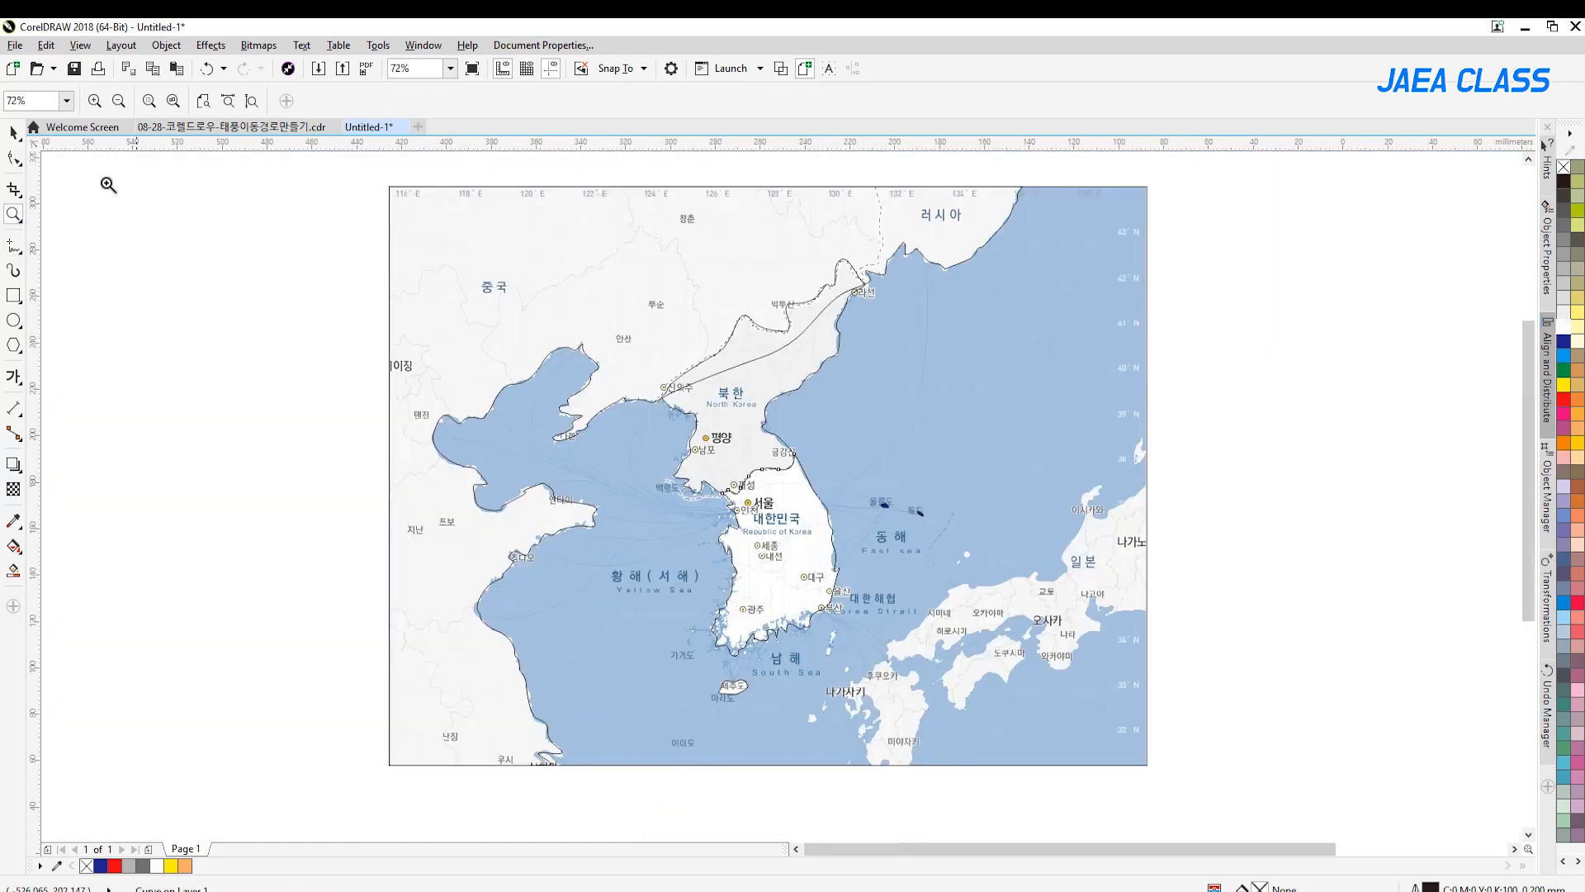
{"action": "left_click", "coordinate": [13, 132]}
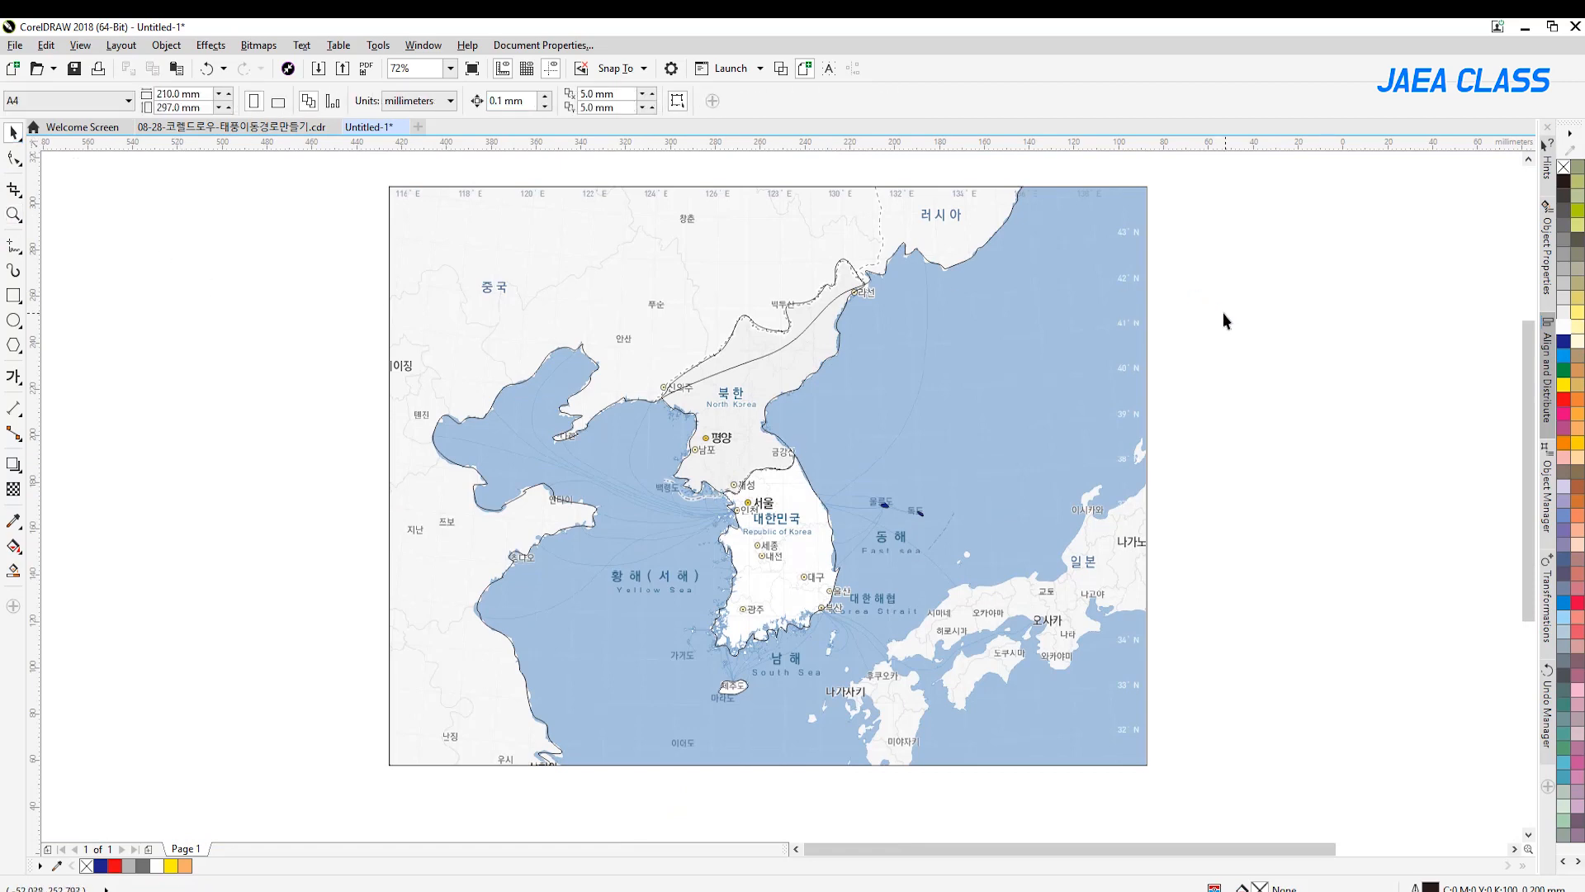
Trace Japan's northwest coastline freehand from the map's right edge, past Nagasaki, down to the map's lower edge
{"action": "left_click", "coordinate": [13, 214]}
{"action": "left_click_drag", "start_coordinate": [1218, 428], "coordinate": [803, 797]}
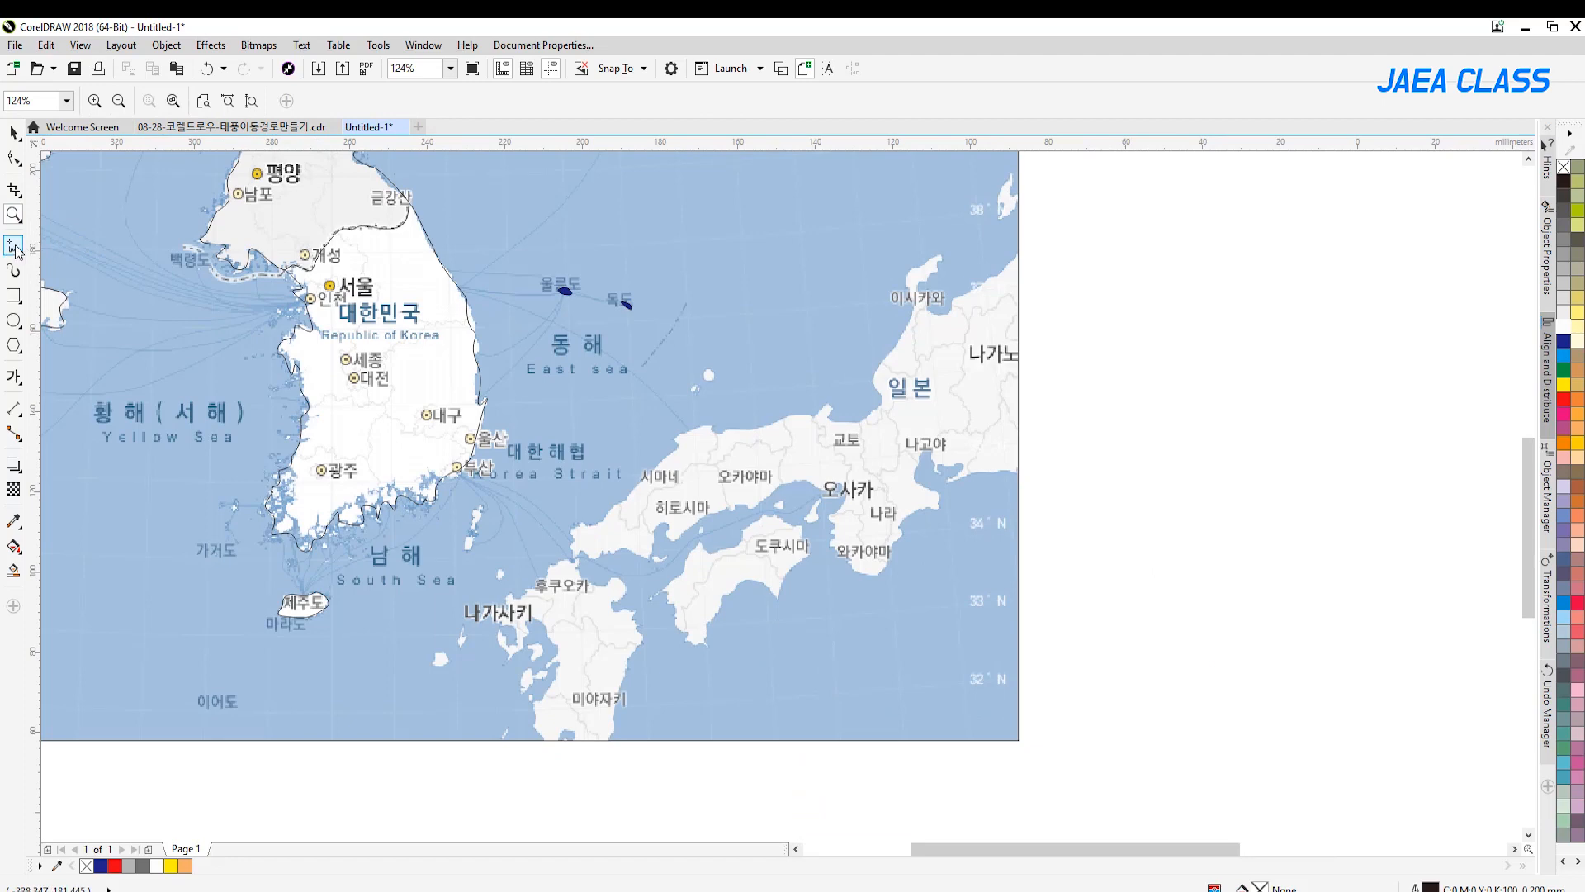
{"action": "left_click", "coordinate": [13, 245]}
{"action": "mouse_move", "coordinate": [1022, 255]}
{"action": "left_mouse_down"}
{"action": "mouse_move", "coordinate": [939, 273]}
{"action": "mouse_move", "coordinate": [931, 255]}
{"action": "mouse_move", "coordinate": [908, 274]}
{"action": "mouse_move", "coordinate": [907, 321]}
{"action": "mouse_move", "coordinate": [860, 417]}
{"action": "mouse_move", "coordinate": [837, 424]}
{"action": "mouse_move", "coordinate": [829, 404]}
{"action": "mouse_move", "coordinate": [679, 433]}
{"action": "mouse_move", "coordinate": [602, 527]}
{"action": "mouse_move", "coordinate": [565, 537]}
{"action": "mouse_move", "coordinate": [571, 561]}
{"action": "mouse_move", "coordinate": [481, 615]}
{"action": "mouse_move", "coordinate": [515, 631]}
{"action": "mouse_move", "coordinate": [500, 632]}
{"action": "mouse_move", "coordinate": [509, 660]}
{"action": "mouse_move", "coordinate": [540, 616]}
{"action": "mouse_move", "coordinate": [554, 646]}
{"action": "mouse_move", "coordinate": [543, 740]}
{"action": "left_mouse_up"}
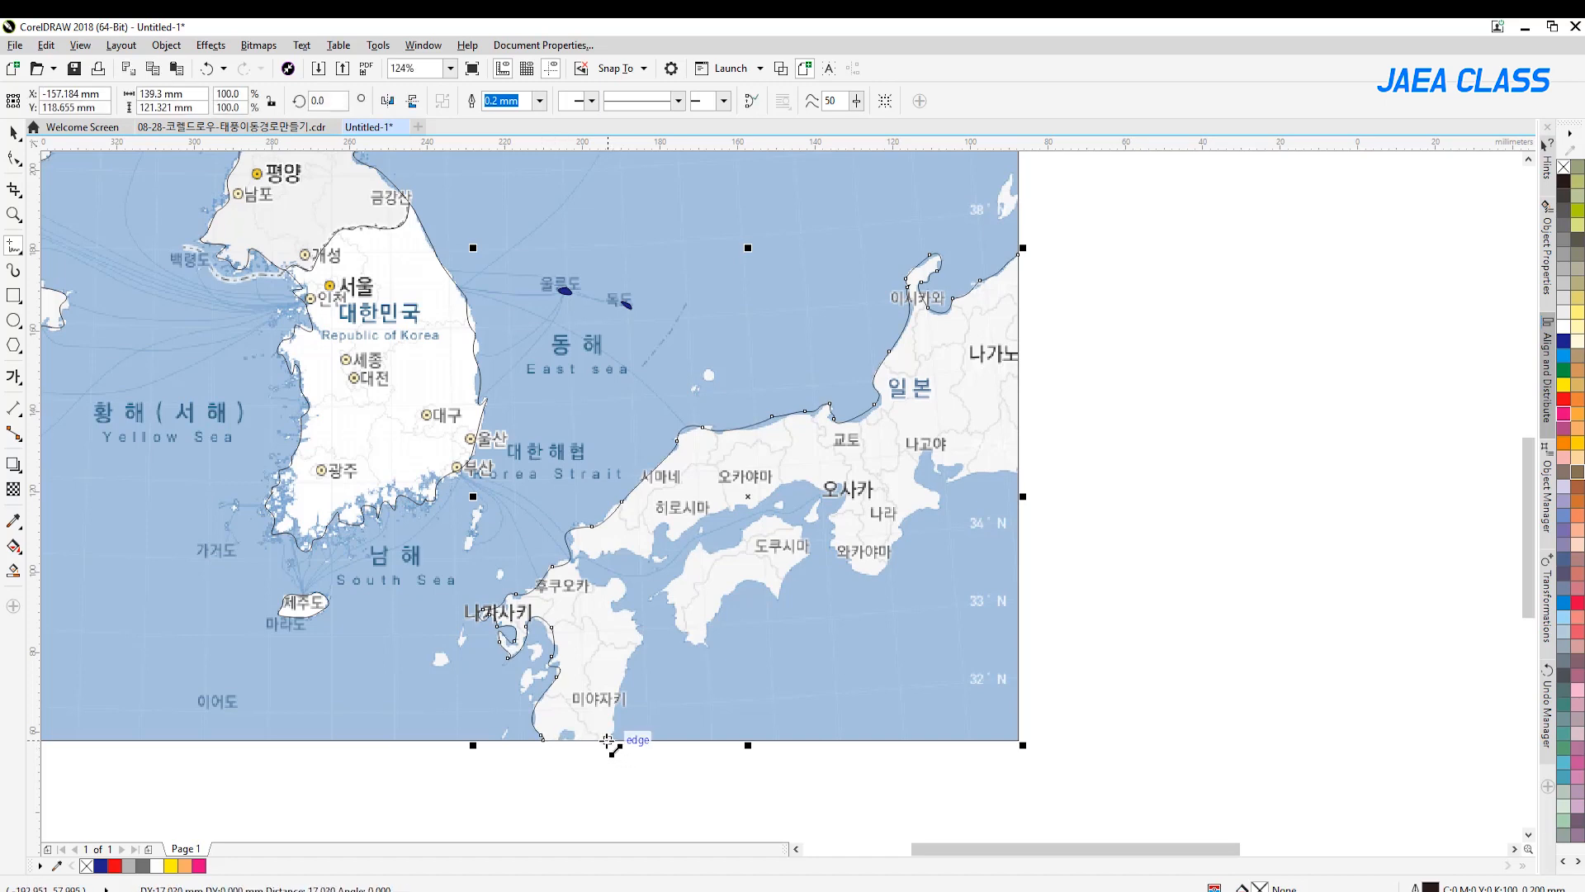
Continue the Japan outline along Kyushu's east coast and Honshu's south coast, closing it with a straight segment on the map's right edge
{"action": "mouse_move", "coordinate": [606, 740]}
{"action": "left_mouse_down"}
{"action": "mouse_move", "coordinate": [647, 635]}
{"action": "mouse_move", "coordinate": [610, 597]}
{"action": "mouse_move", "coordinate": [622, 584]}
{"action": "mouse_move", "coordinate": [581, 570]}
{"action": "left_mouse_up"}
{"action": "mouse_move", "coordinate": [595, 558]}
{"action": "left_mouse_down"}
{"action": "mouse_move", "coordinate": [654, 557]}
{"action": "mouse_move", "coordinate": [668, 520]}
{"action": "mouse_move", "coordinate": [675, 533]}
{"action": "mouse_move", "coordinate": [808, 484]}
{"action": "mouse_move", "coordinate": [841, 489]}
{"action": "mouse_move", "coordinate": [835, 551]}
{"action": "mouse_move", "coordinate": [876, 577]}
{"action": "mouse_move", "coordinate": [938, 502]}
{"action": "mouse_move", "coordinate": [915, 484]}
{"action": "mouse_move", "coordinate": [919, 452]}
{"action": "mouse_move", "coordinate": [959, 465]}
{"action": "mouse_move", "coordinate": [957, 483]}
{"action": "mouse_move", "coordinate": [1020, 475]}
{"action": "left_mouse_up"}
{"action": "left_click", "coordinate": [1019, 476]}
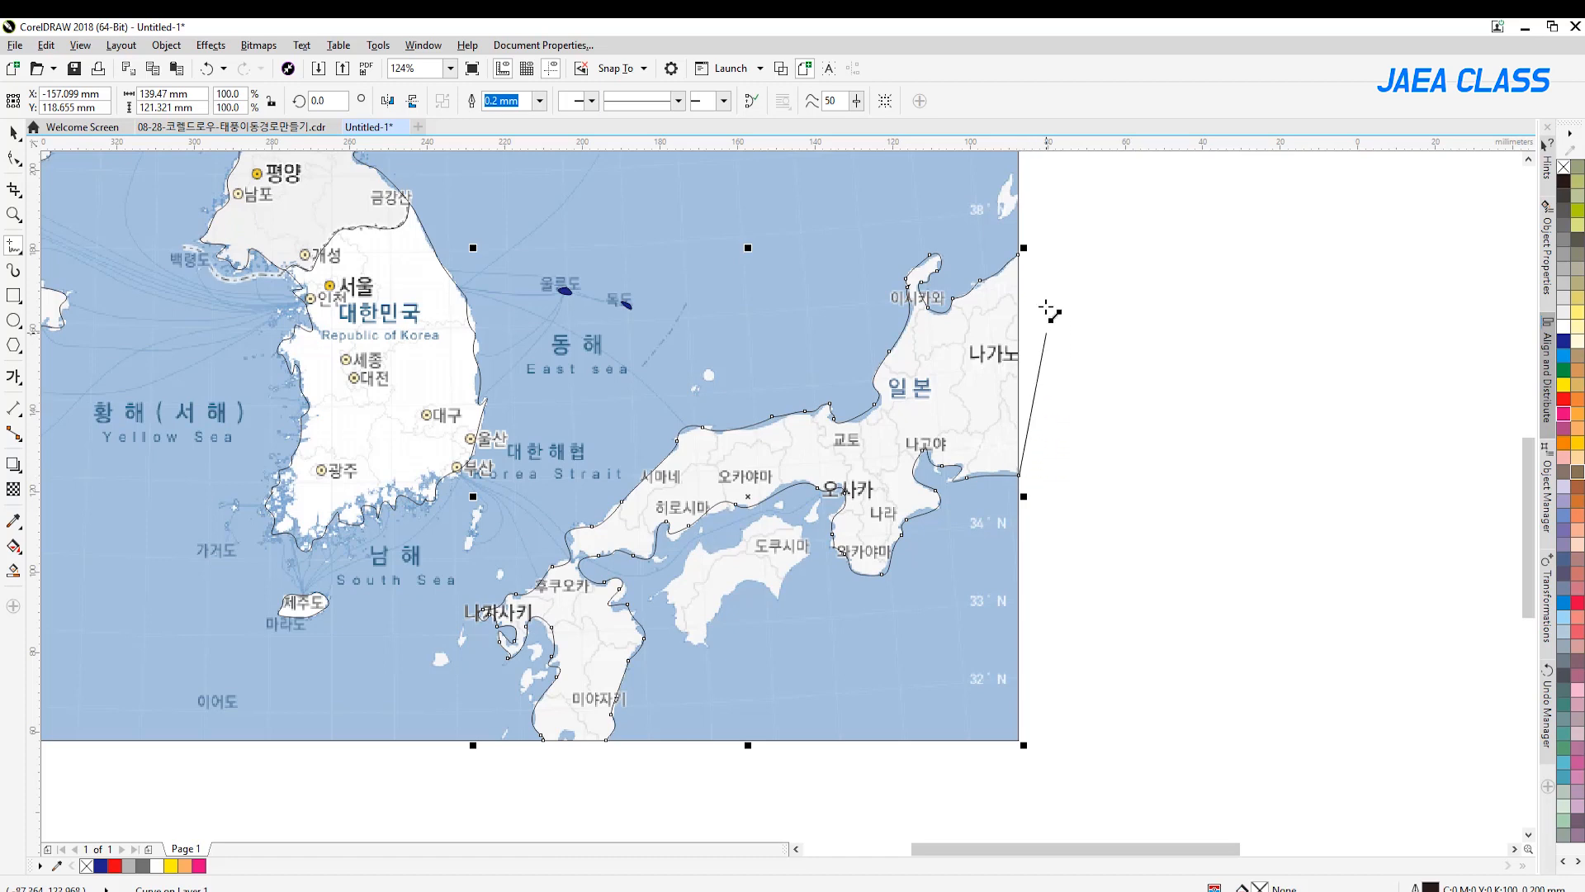
{"action": "left_click", "coordinate": [1019, 255]}
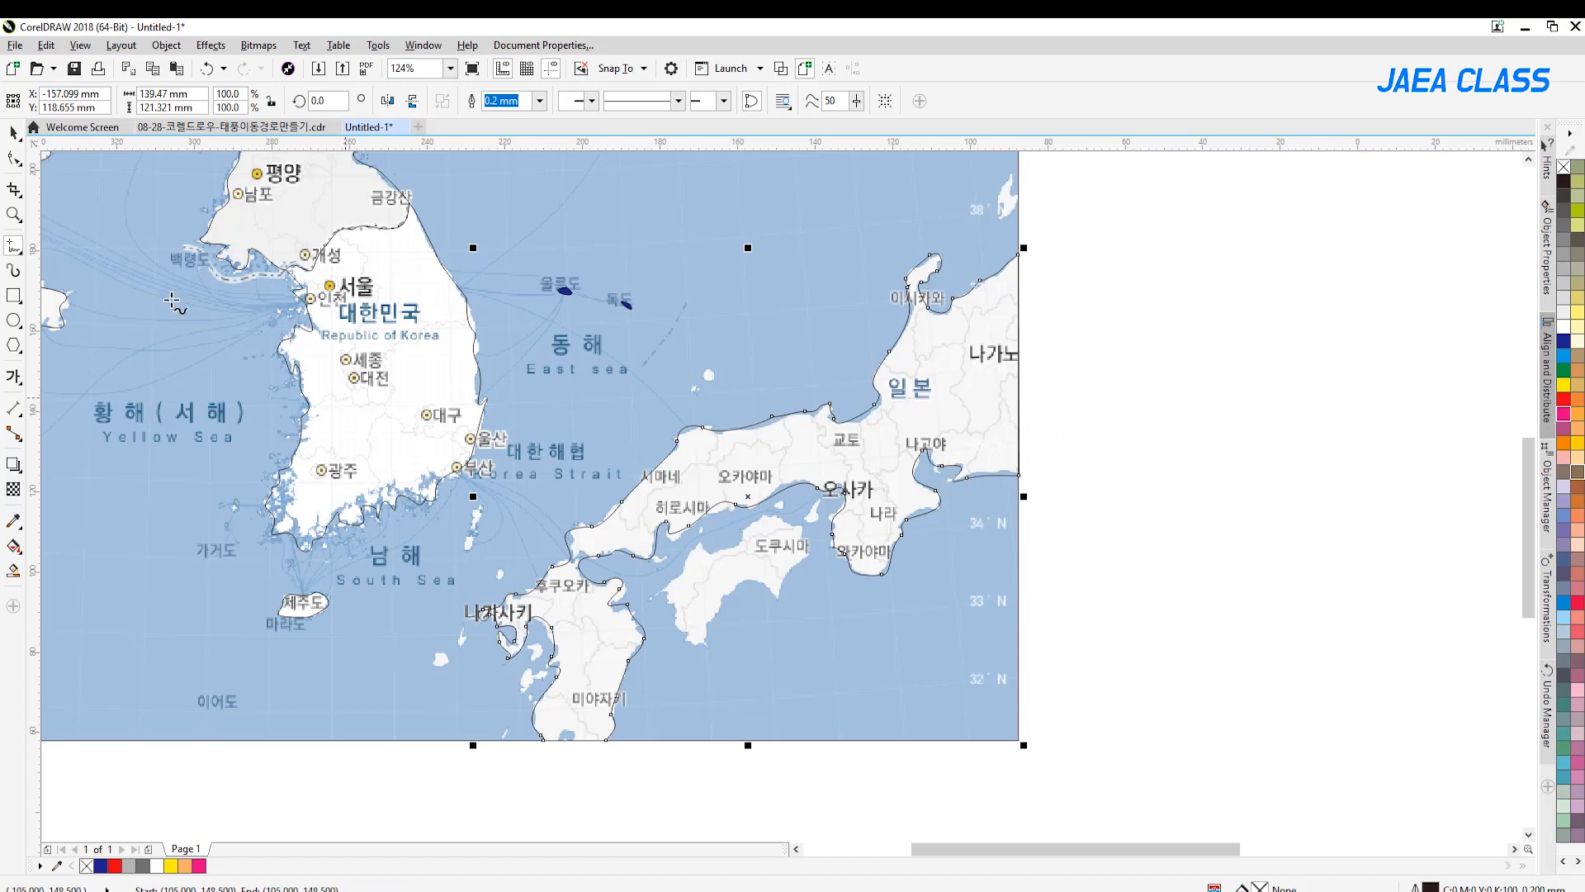
Try filling the closed Japan outline with blue and undo the fill
{"action": "left_click", "coordinate": [13, 132]}
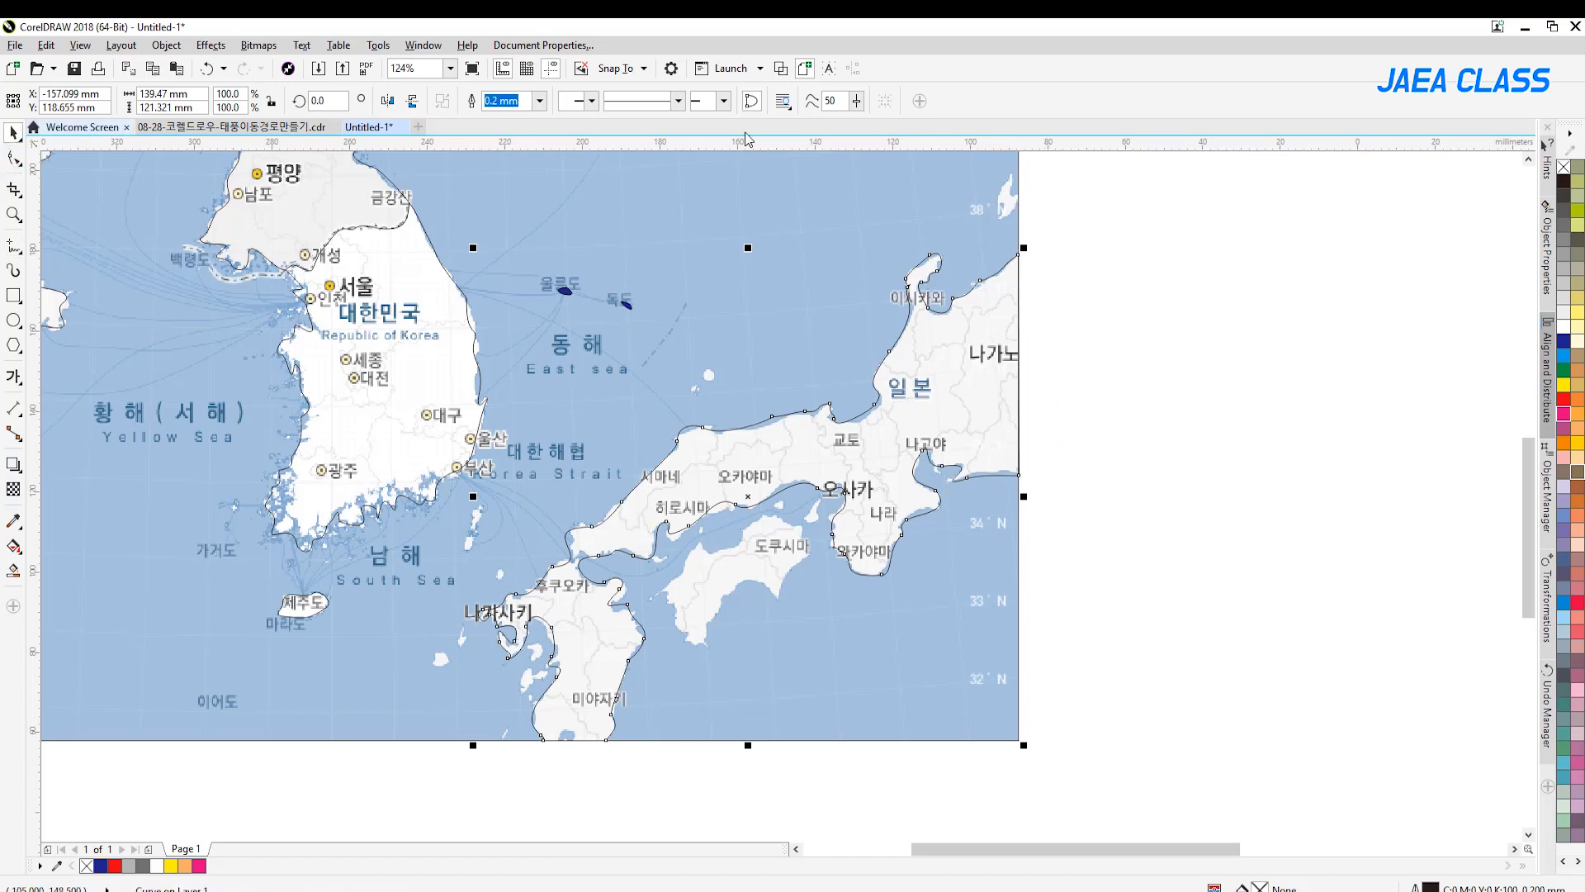
{"action": "left_click", "coordinate": [1564, 353]}
{"action": "key", "text": "ctrl+z"}
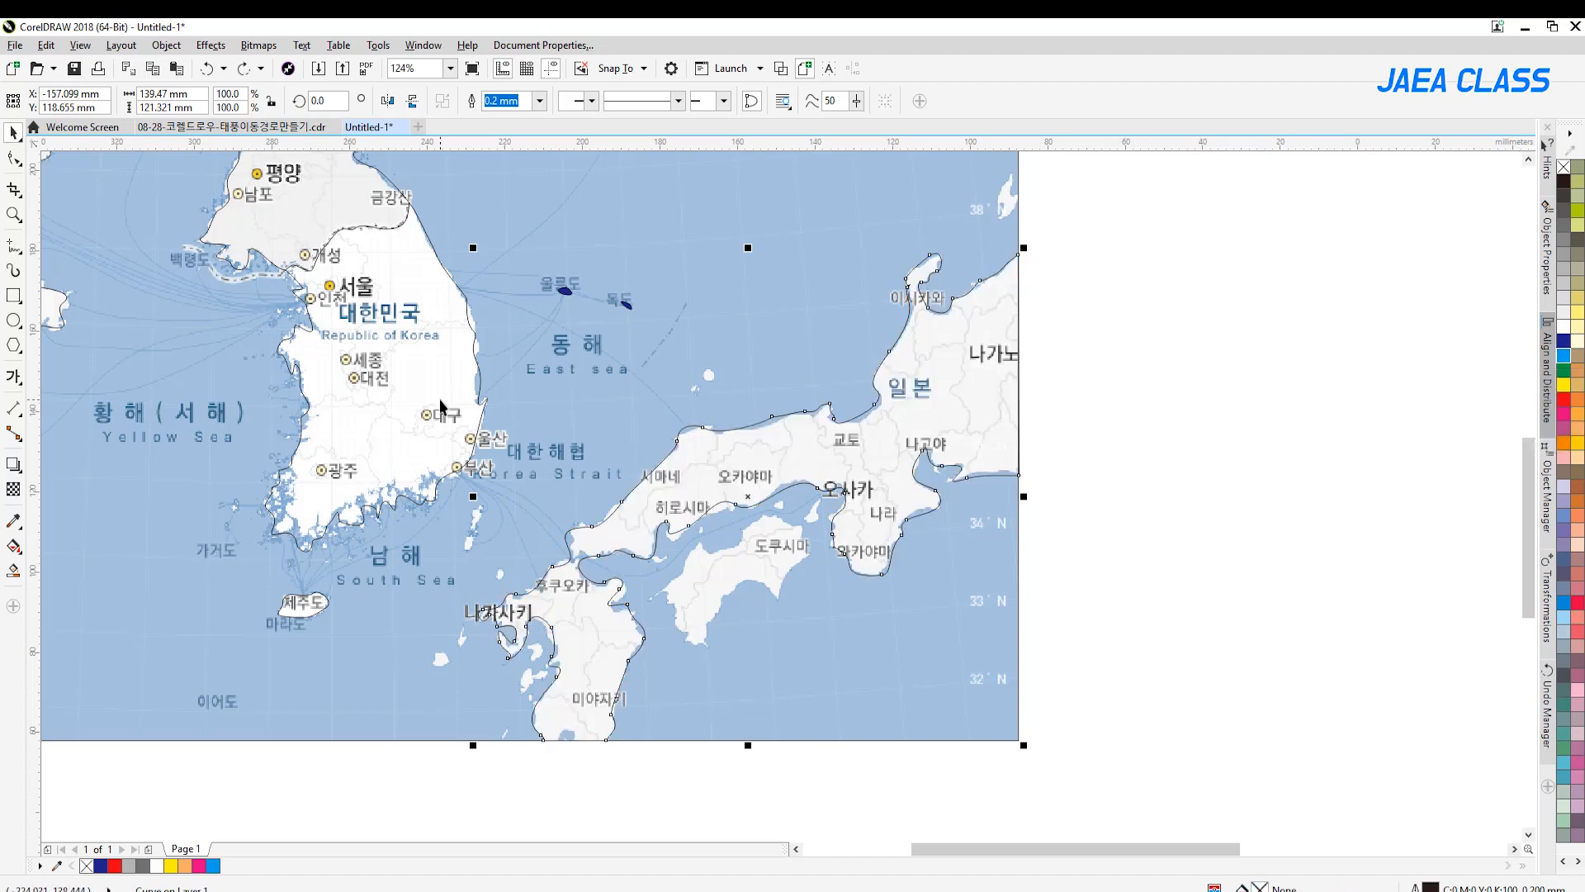
Trace the outline of Shikoku around Tokushima as a closed freehand curve about 39 by 32 mm
{"action": "left_click", "coordinate": [13, 246]}
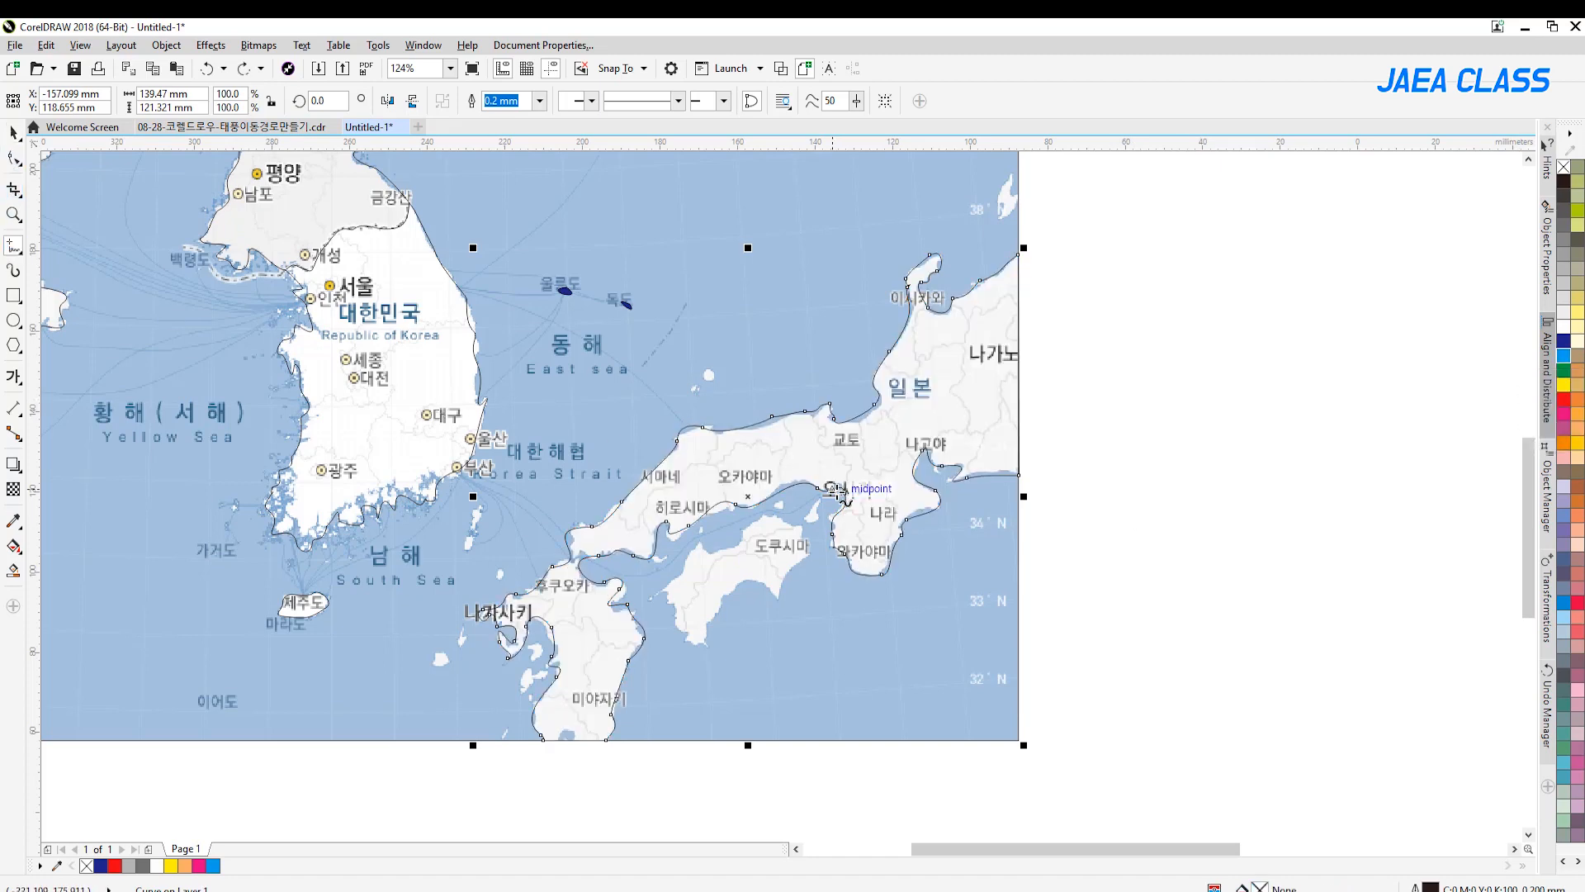
{"action": "left_click", "coordinate": [806, 552]}
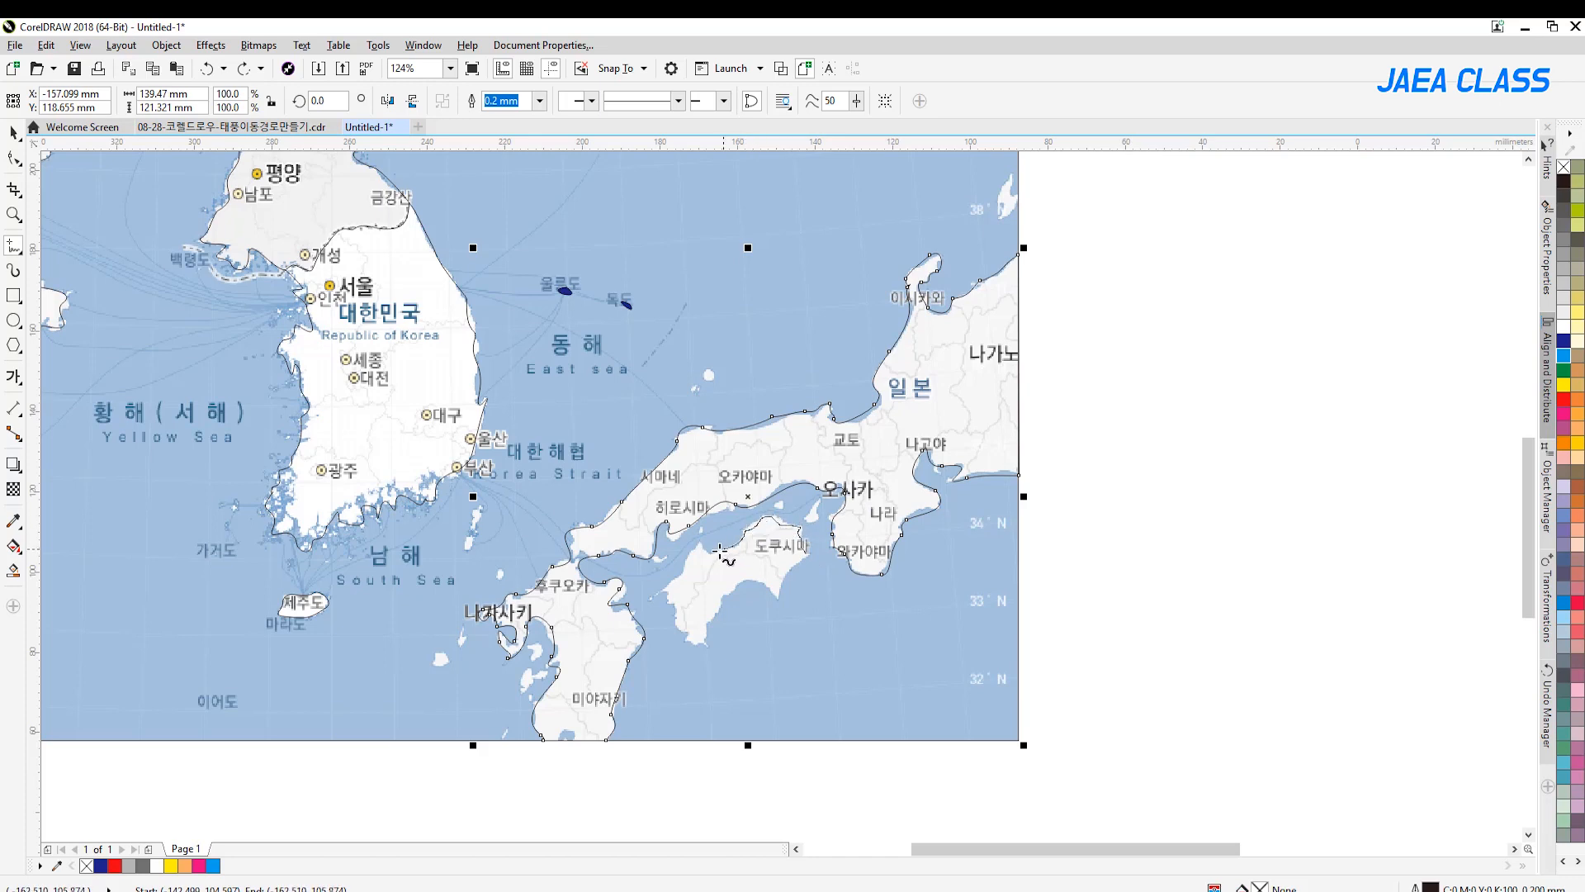
{"action": "mouse_move", "coordinate": [680, 578]}
{"action": "left_mouse_down"}
{"action": "mouse_move", "coordinate": [706, 647]}
{"action": "mouse_move", "coordinate": [722, 599]}
{"action": "mouse_move", "coordinate": [745, 583]}
{"action": "mouse_move", "coordinate": [776, 593]}
{"action": "mouse_move", "coordinate": [807, 555]}
{"action": "left_mouse_up"}
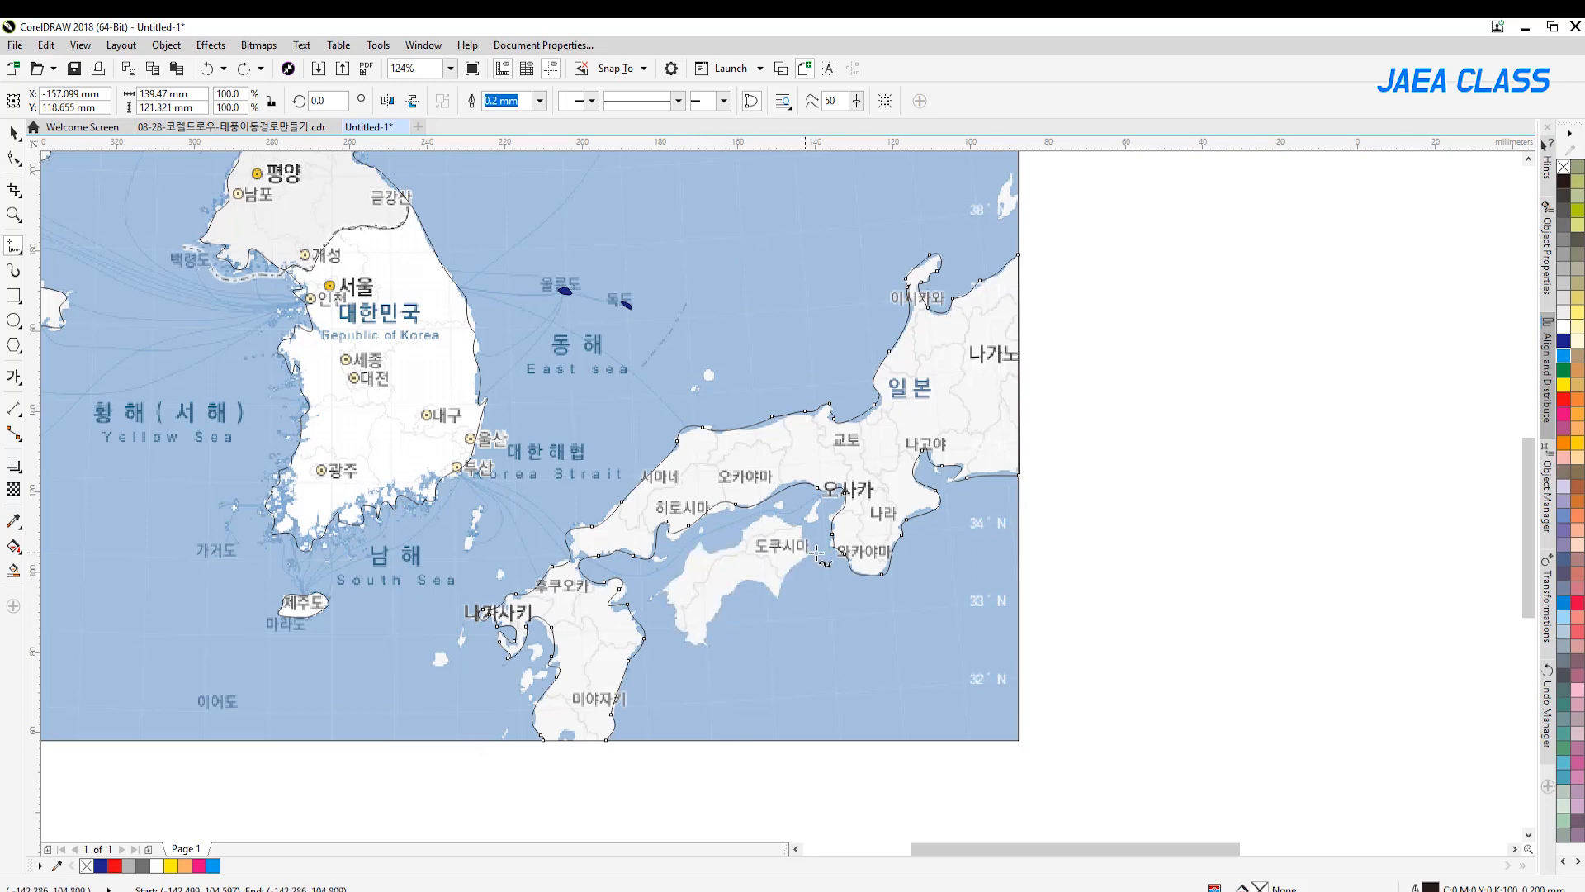
Try filling the traced Shikoku outline with blue and undo the fill
{"action": "left_click", "coordinate": [1564, 355]}
{"action": "key", "text": "ctrl+z"}
{"action": "key", "text": "ctrl+z"}
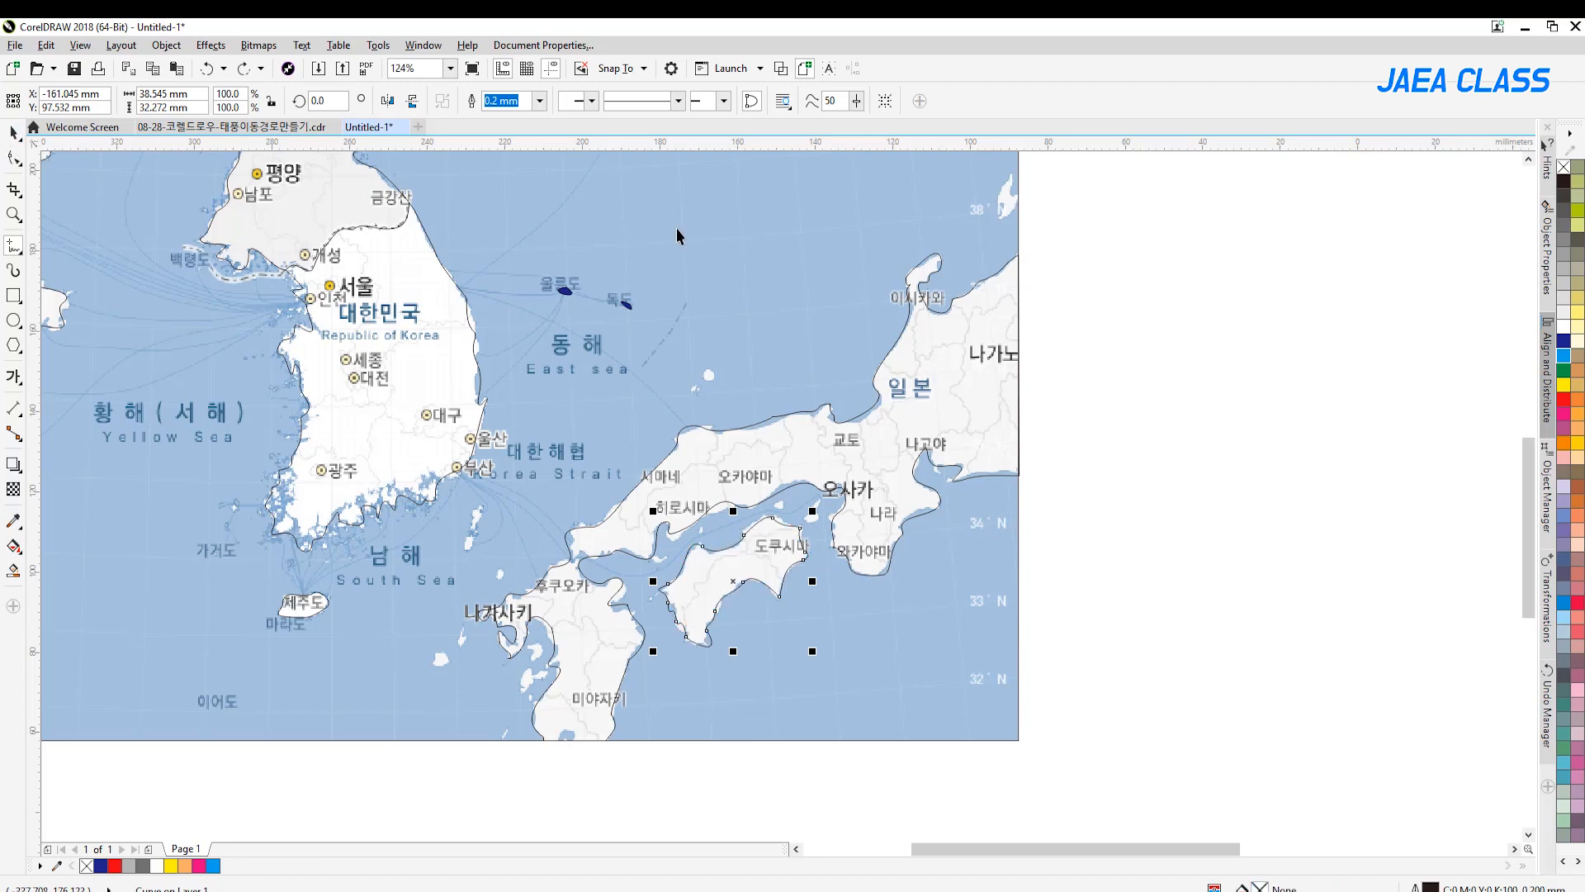
Try moving the rectangular frame off the map and undo the move
{"action": "left_click", "coordinate": [13, 215]}
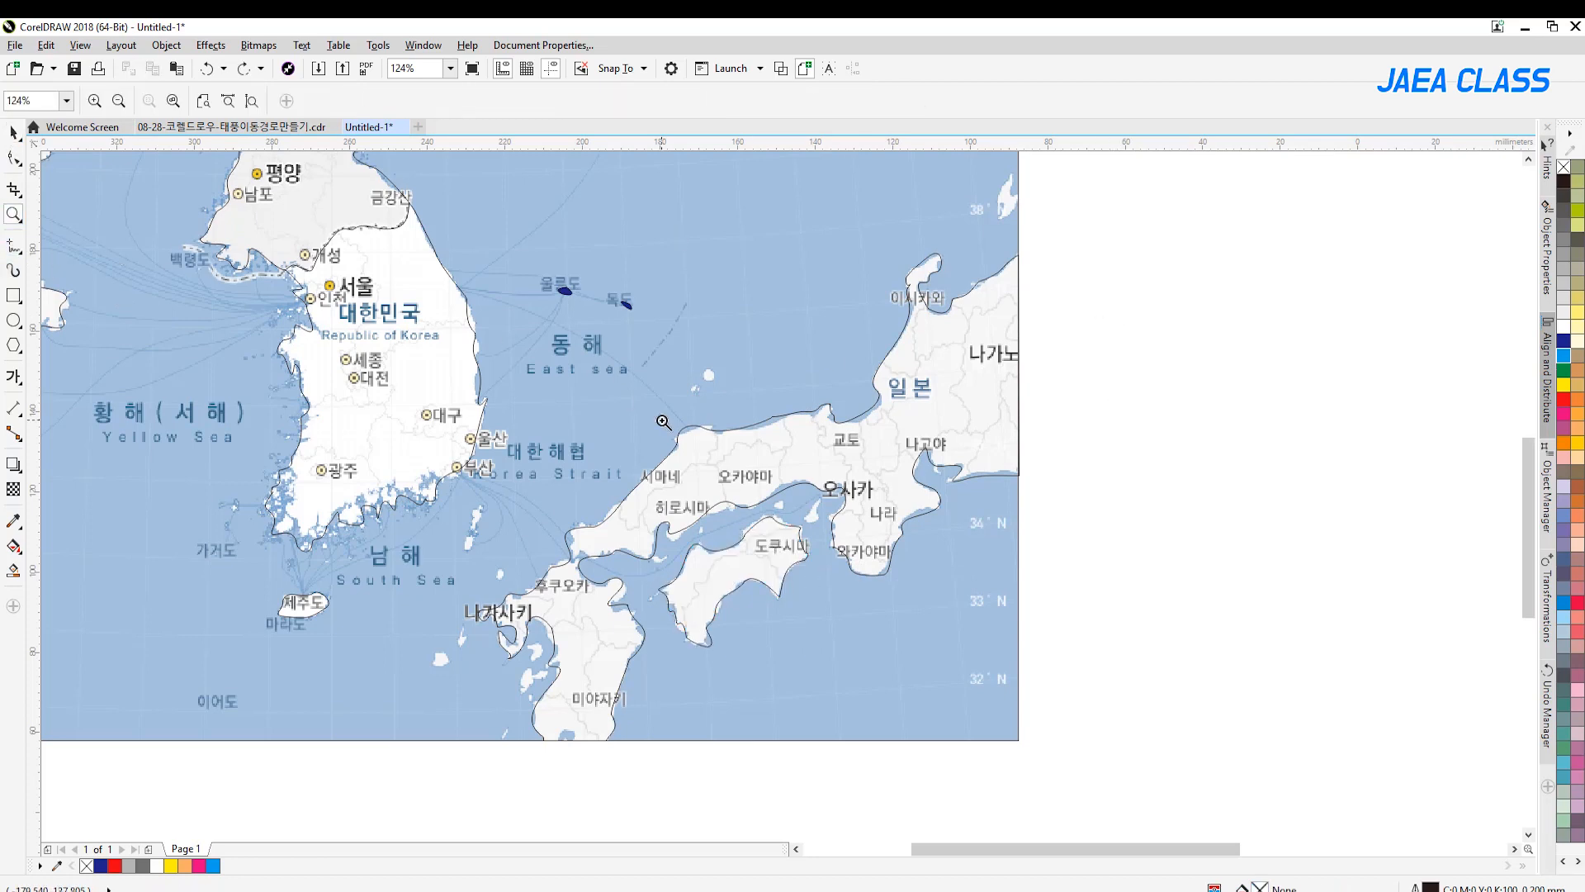
{"action": "right_click", "coordinate": [662, 421]}
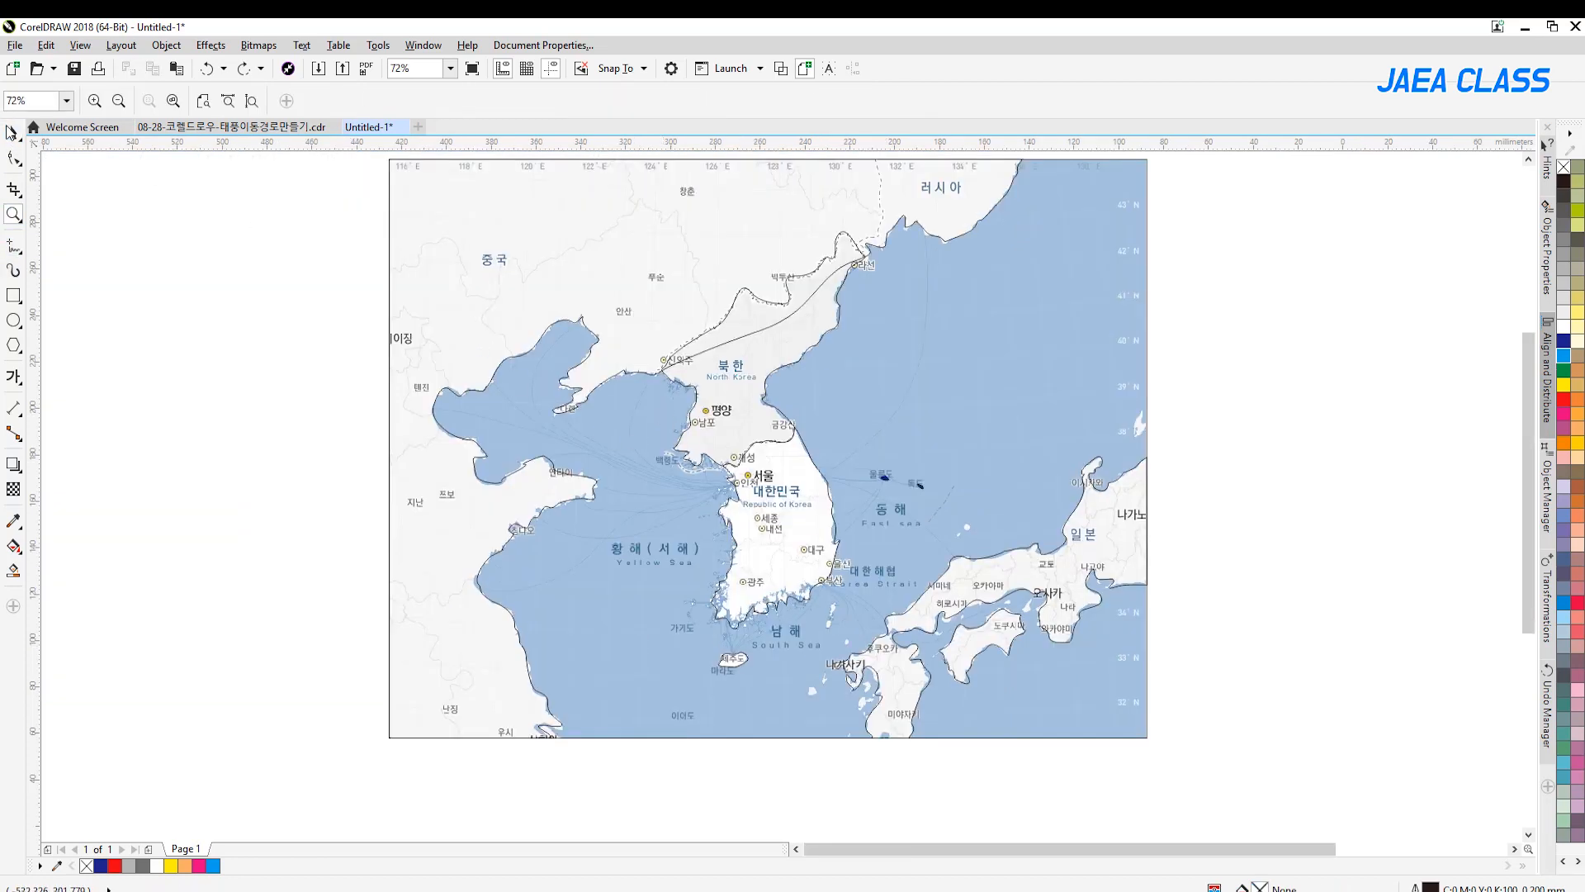
{"action": "left_click", "coordinate": [14, 132]}
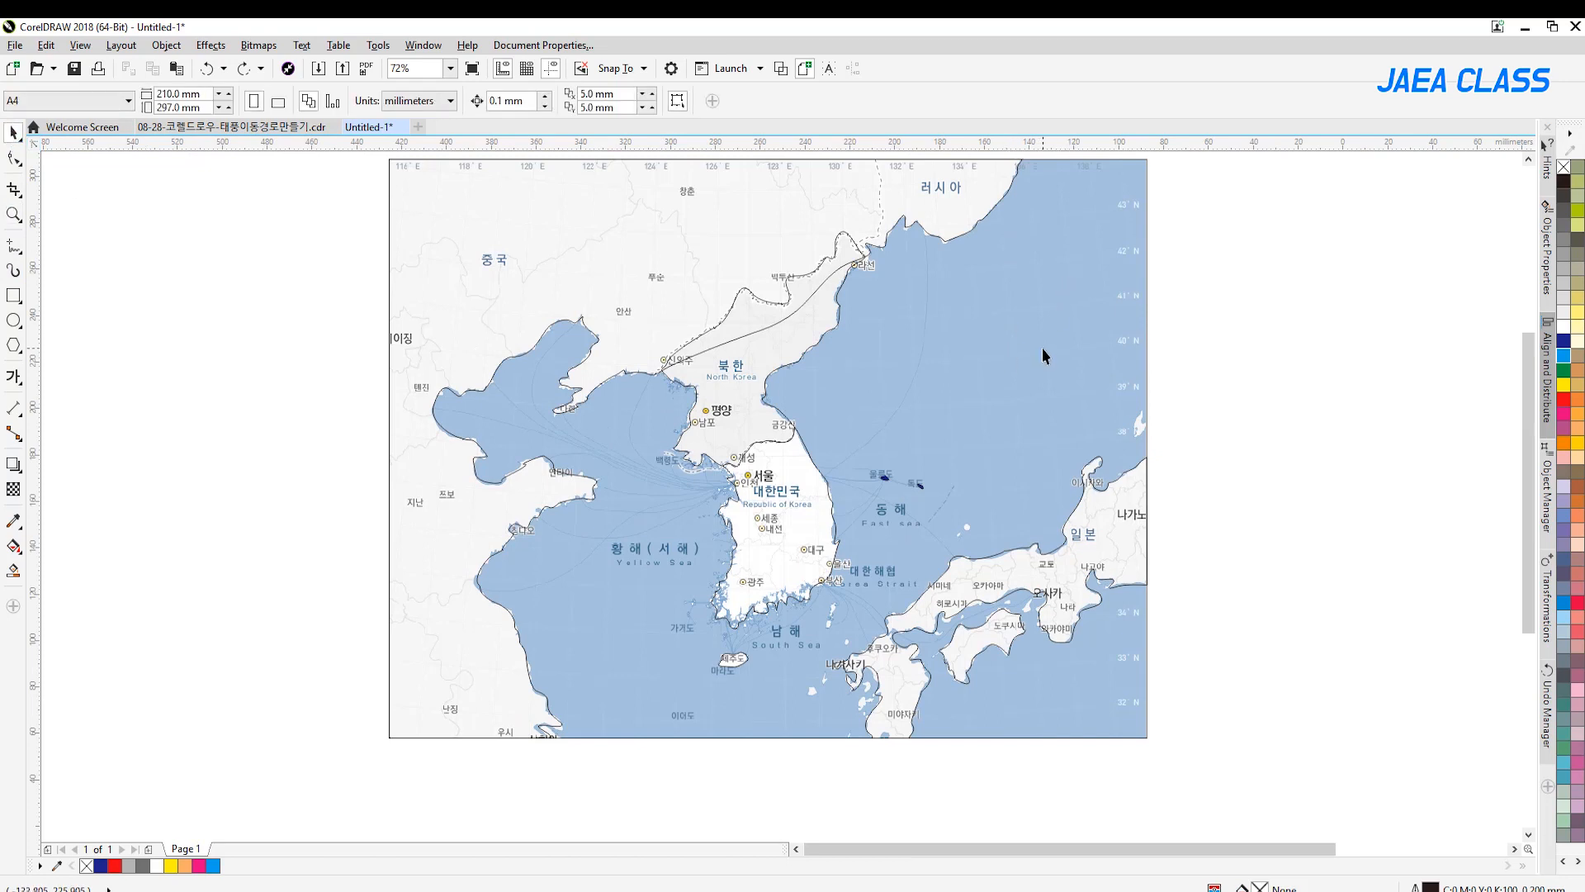
{"action": "left_click", "coordinate": [1050, 306]}
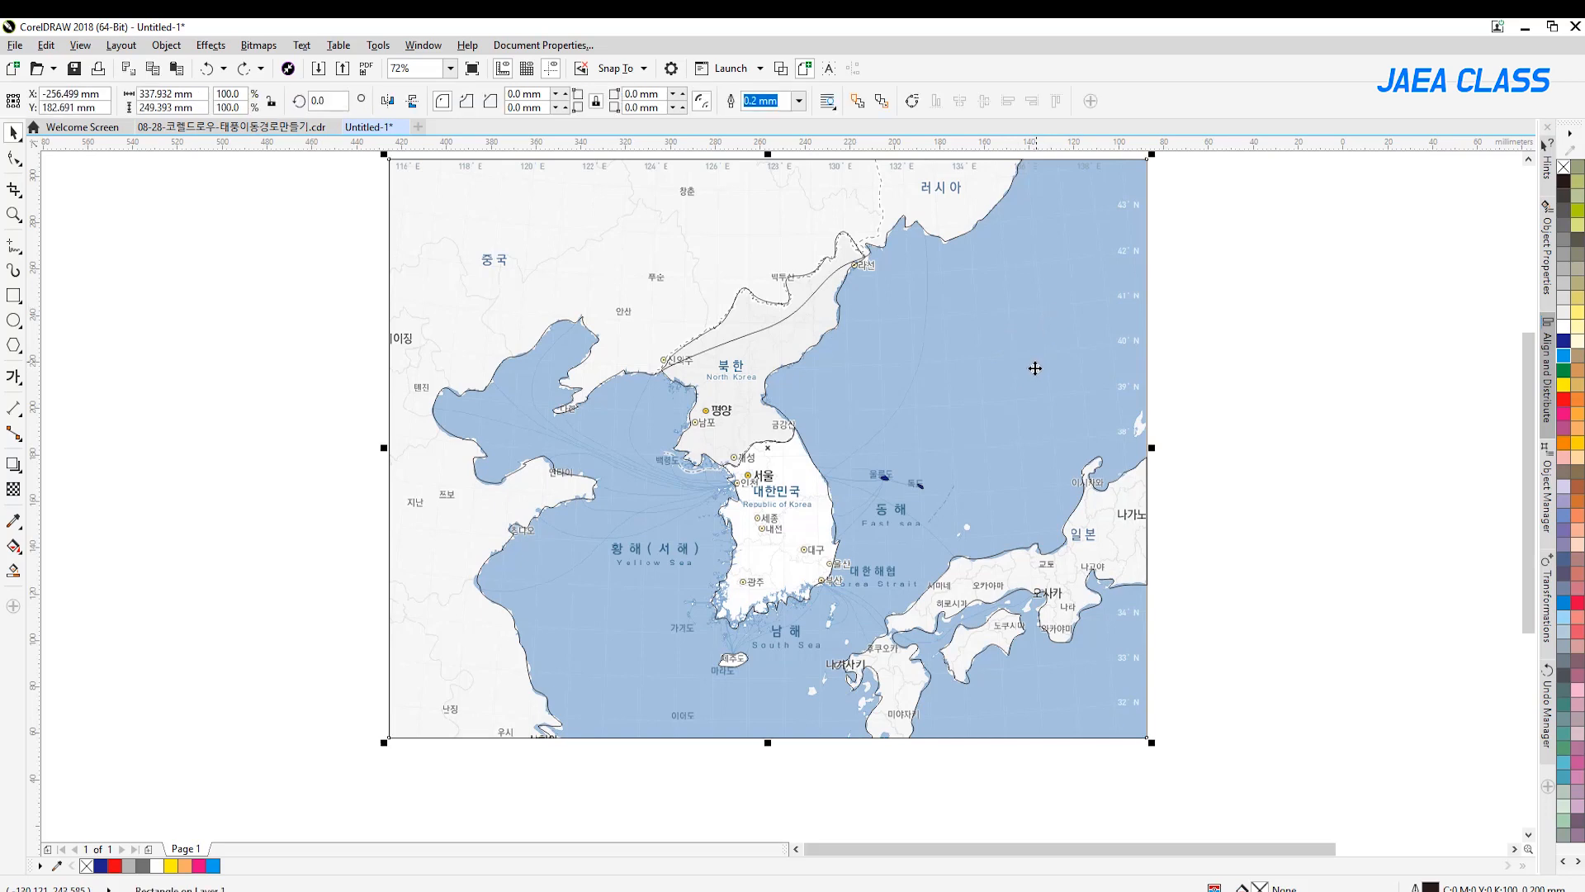
{"action": "left_click_drag", "start_coordinate": [921, 333], "coordinate": [754, 408]}
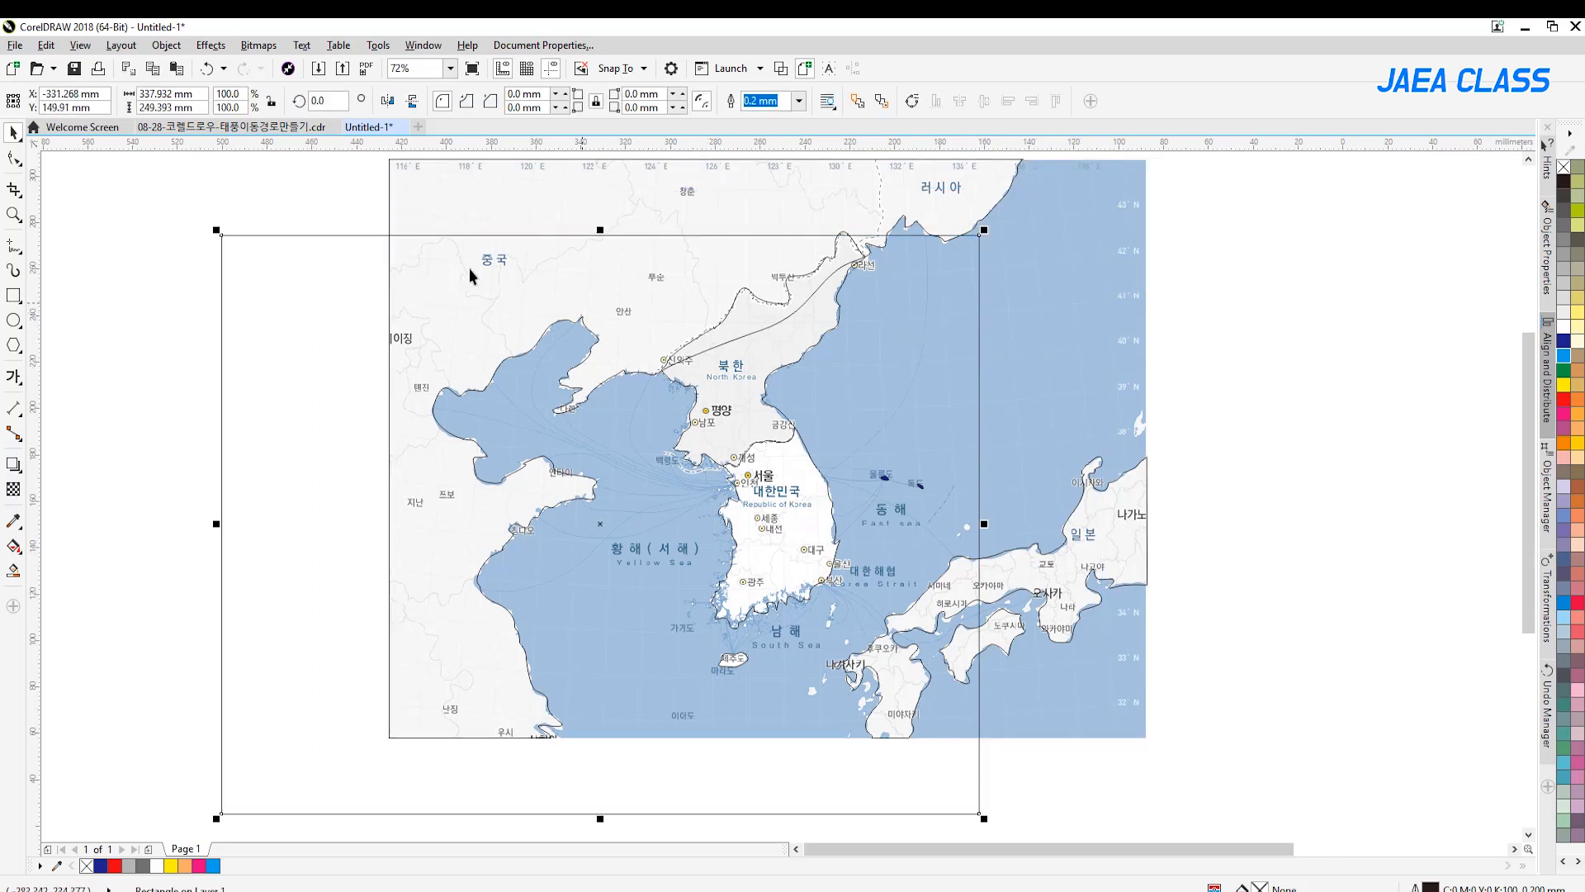
{"action": "key", "text": "ctrl+z"}
Send the rectangular frame around the map to the back of the page
{"action": "left_click", "coordinate": [1153, 247]}
{"action": "left_click", "coordinate": [1071, 216]}
{"action": "right_click", "coordinate": [1072, 214]}
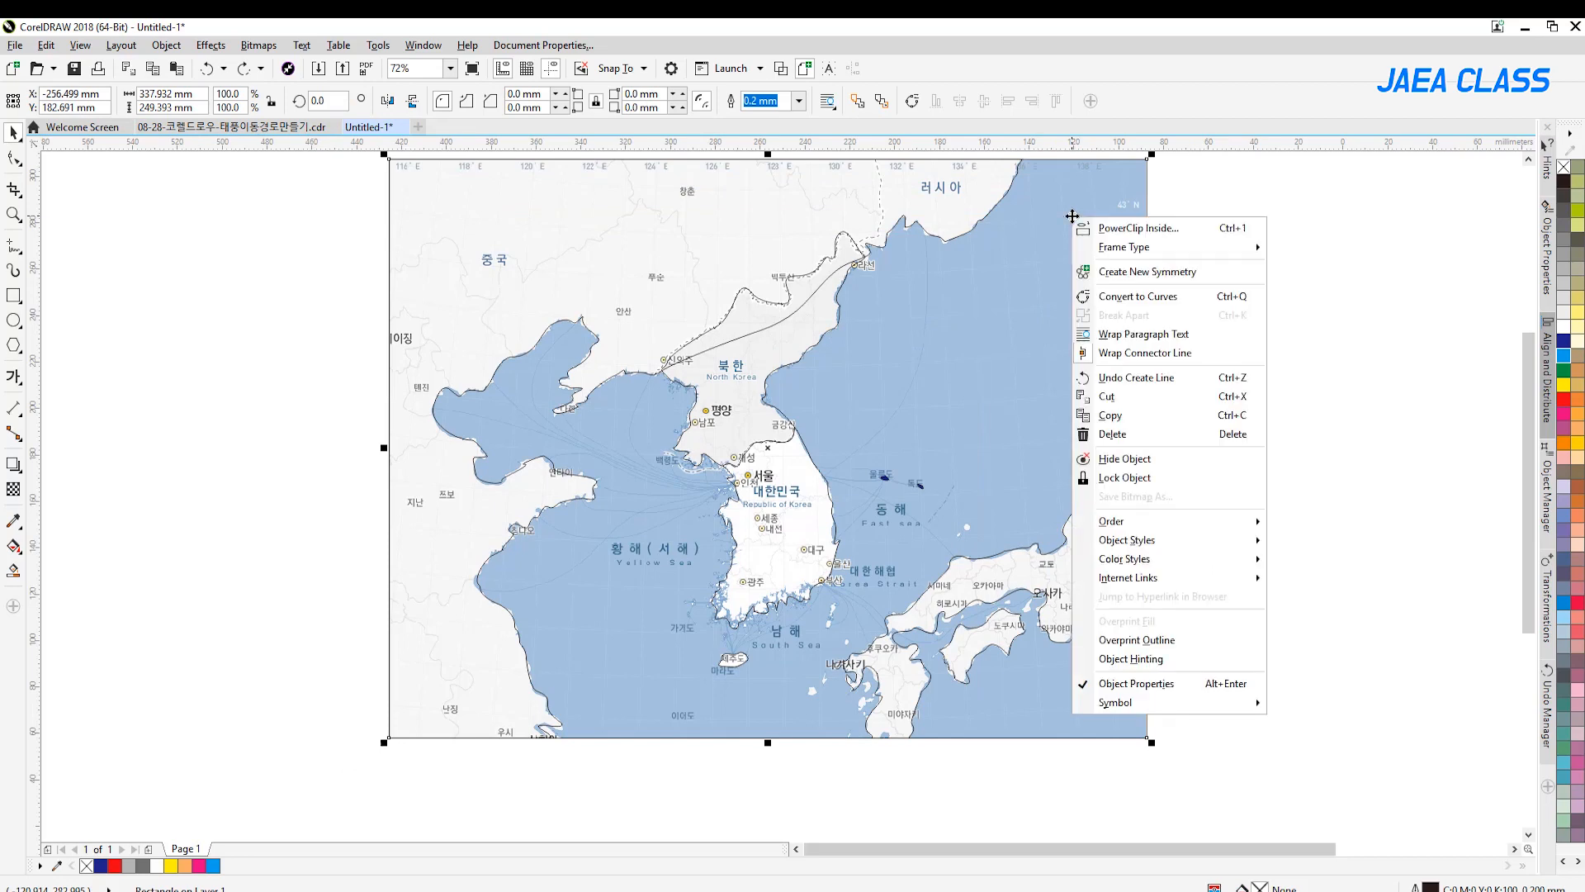
{"action": "mouse_move", "coordinate": [1122, 522]}
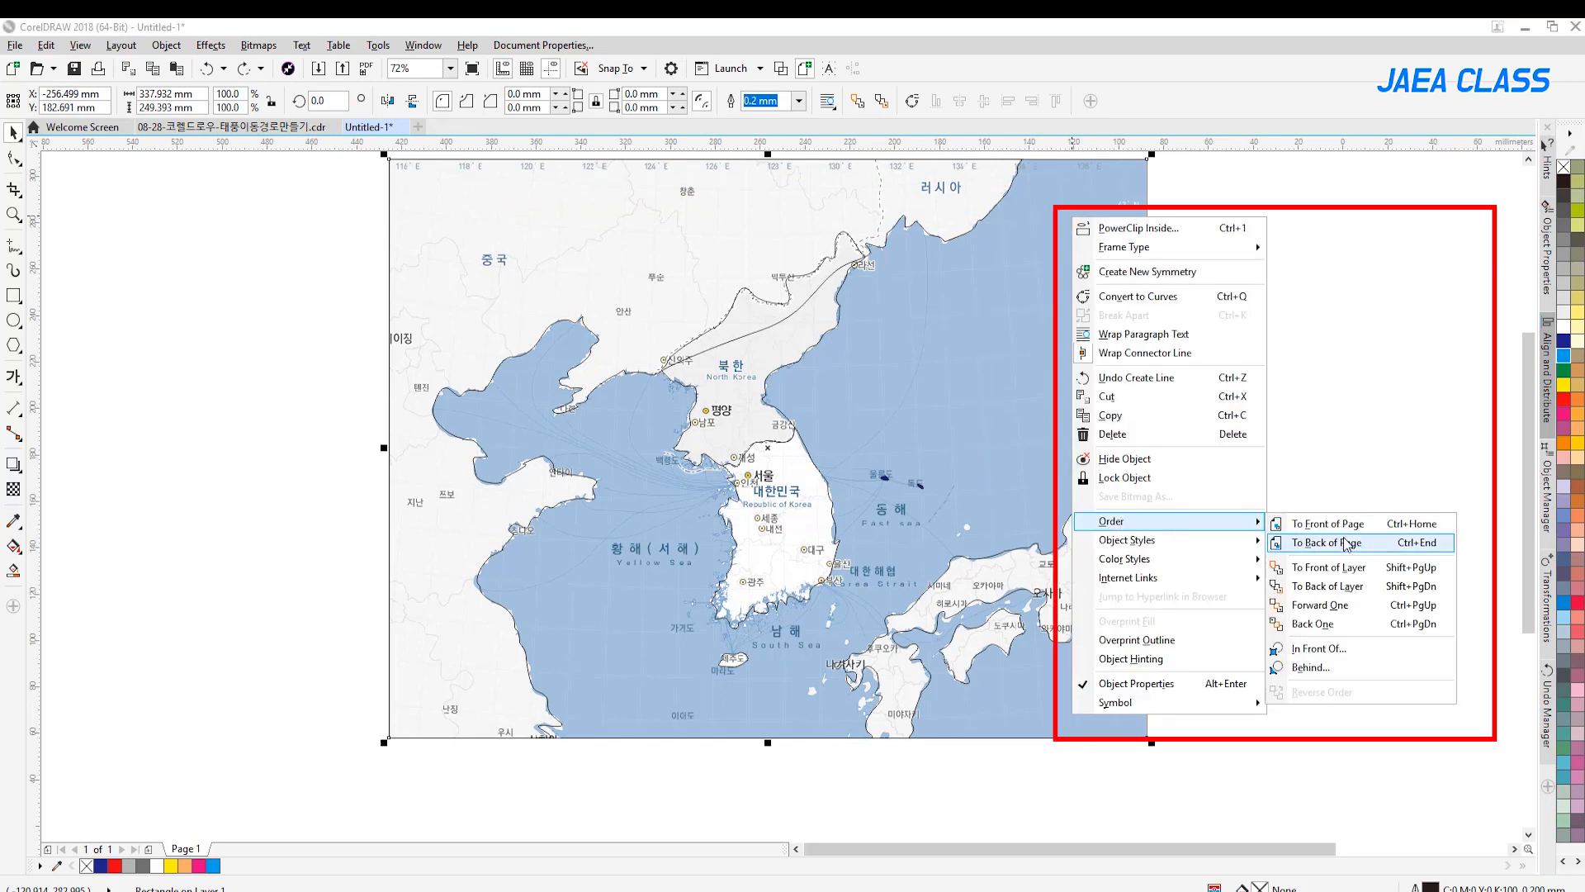
{"action": "left_click", "coordinate": [1422, 545]}
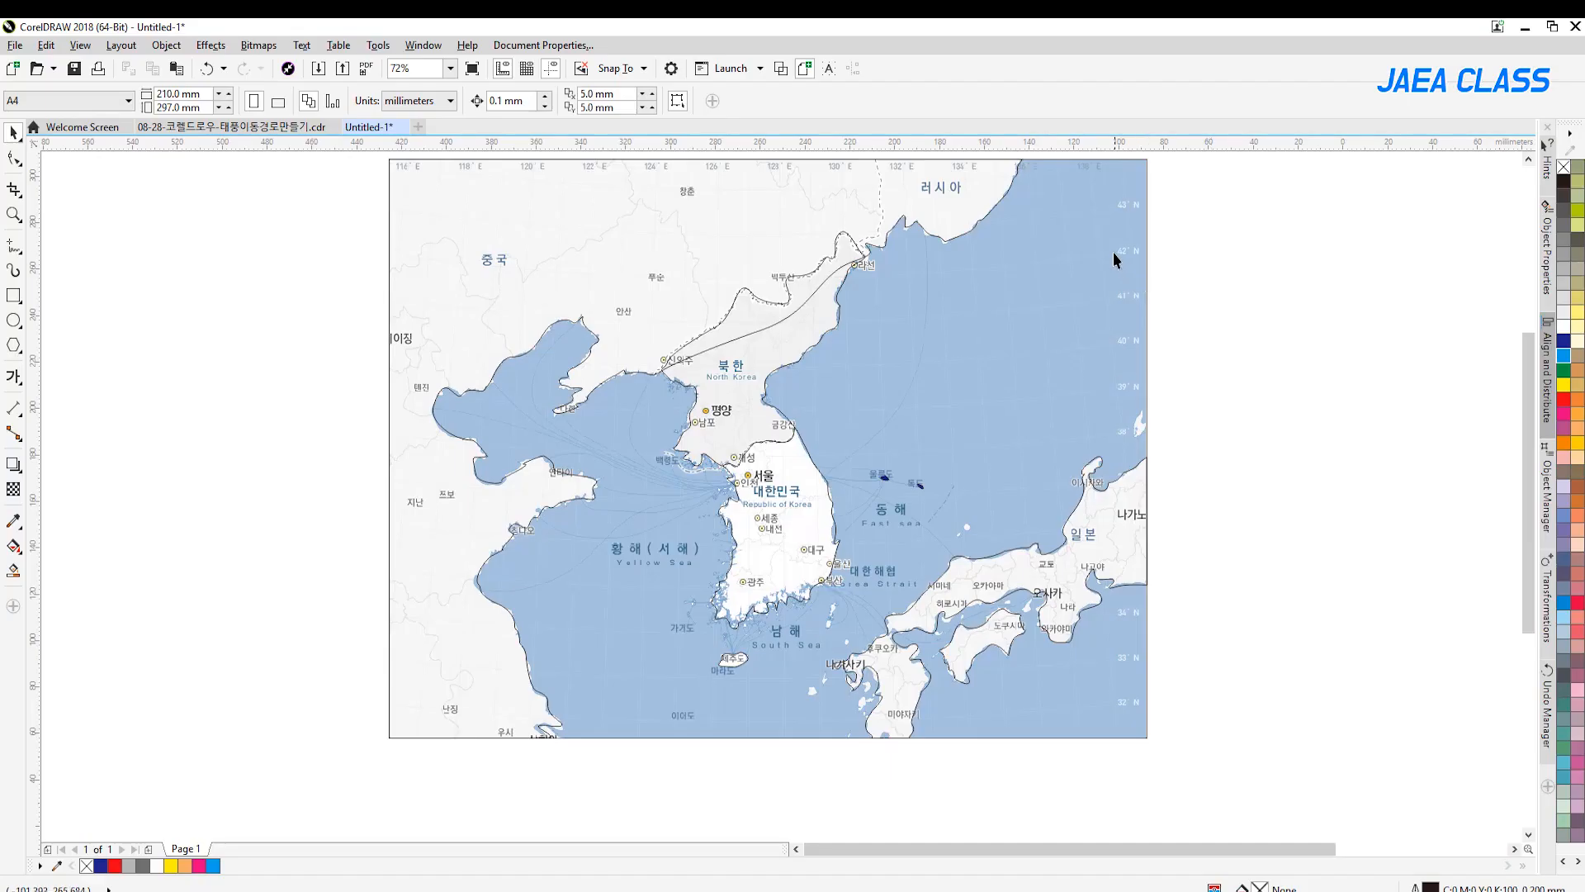
Pull the captured map bitmap out from under the traced outlines and delete it
{"action": "left_click", "coordinate": [1076, 244]}
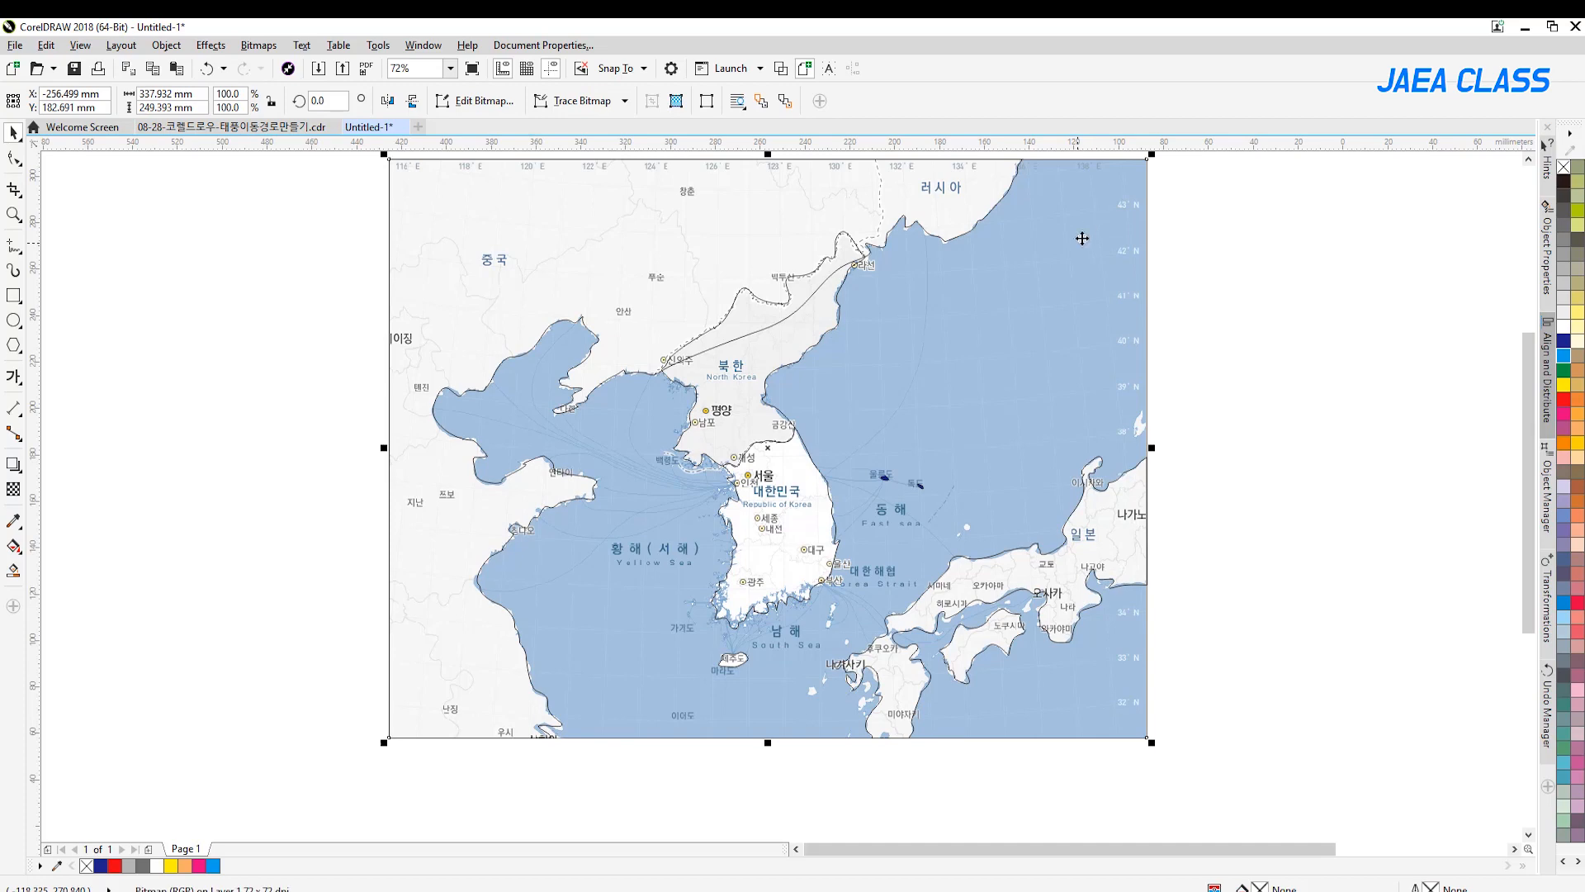
{"action": "left_click_drag", "start_coordinate": [1098, 237], "coordinate": [1165, 292]}
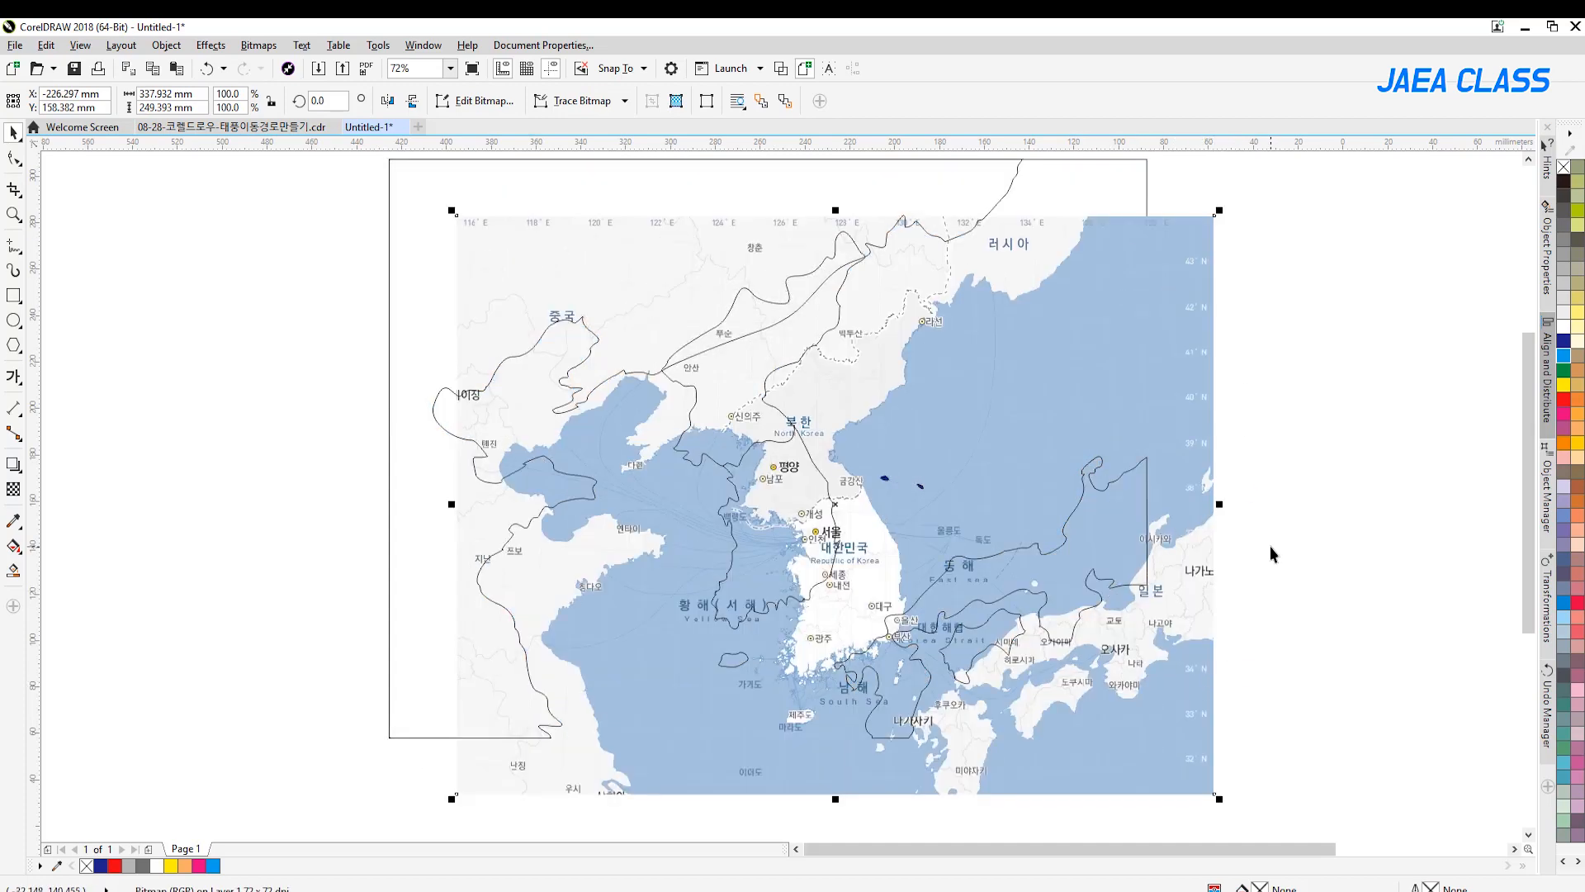
{"action": "key", "text": "Delete"}
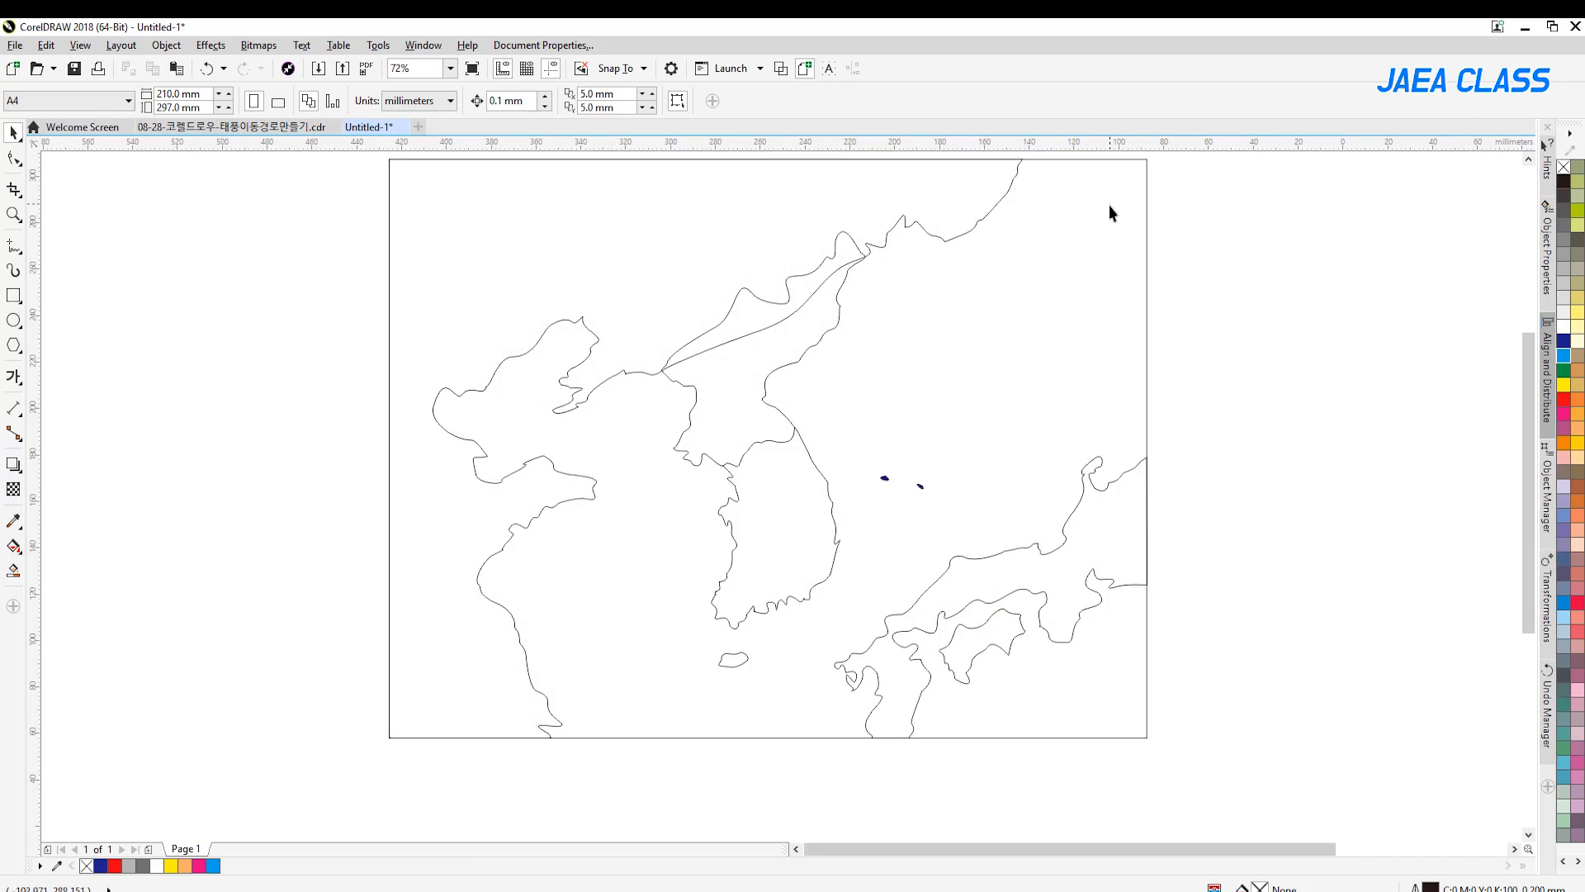
Fill the background rectangle with light blue (C:40 M:0 Y:0 K:0) and the China landmass with 60% black
{"action": "left_click", "coordinate": [1079, 307]}
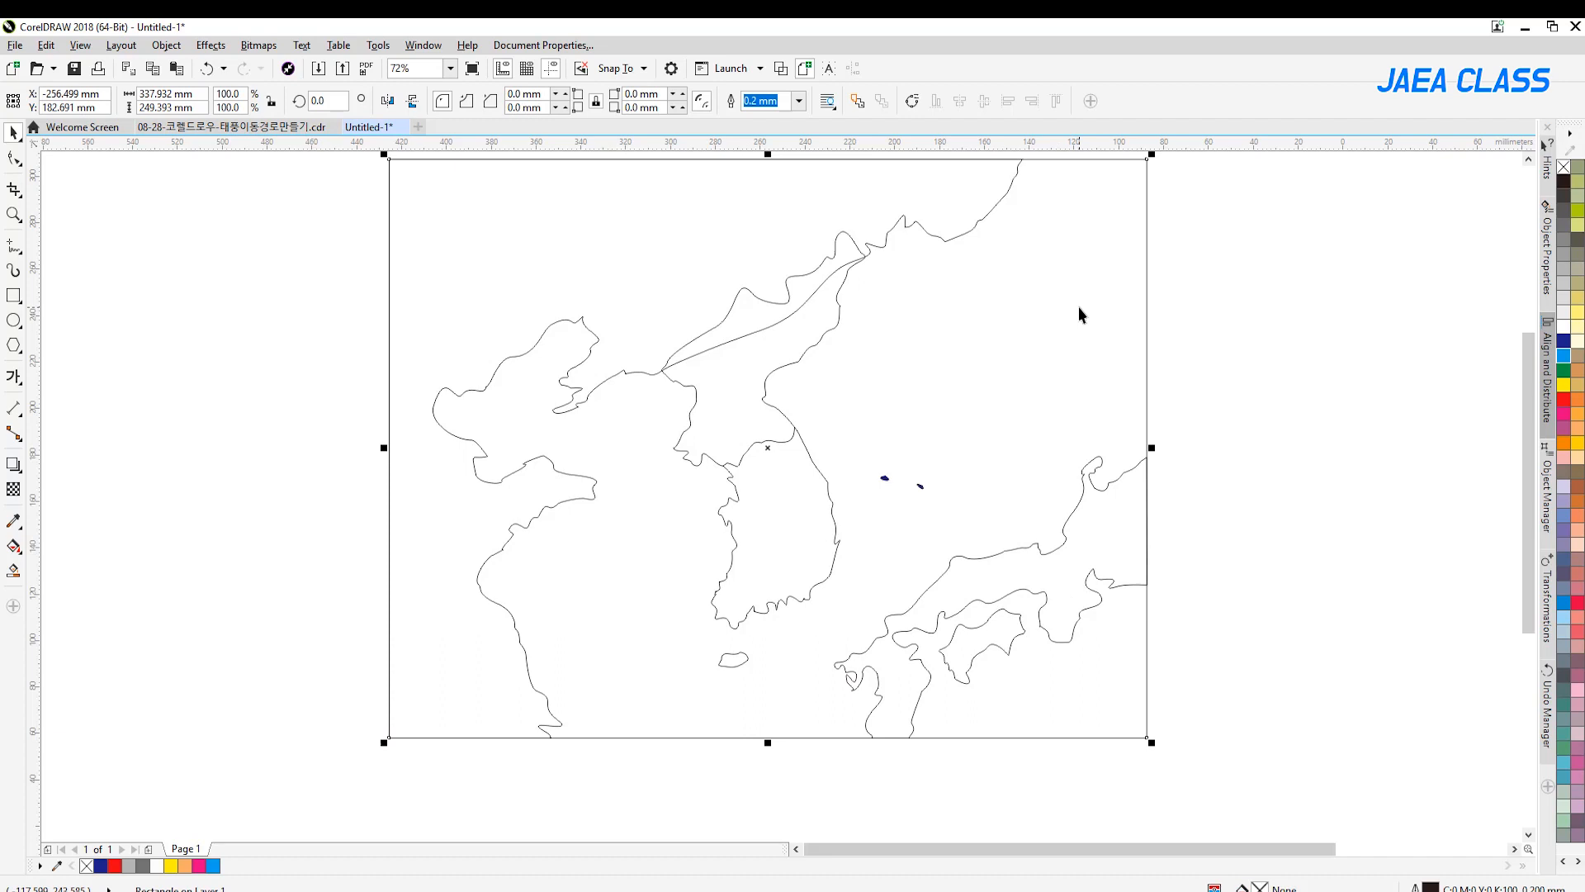
{"action": "left_click", "coordinate": [1565, 617]}
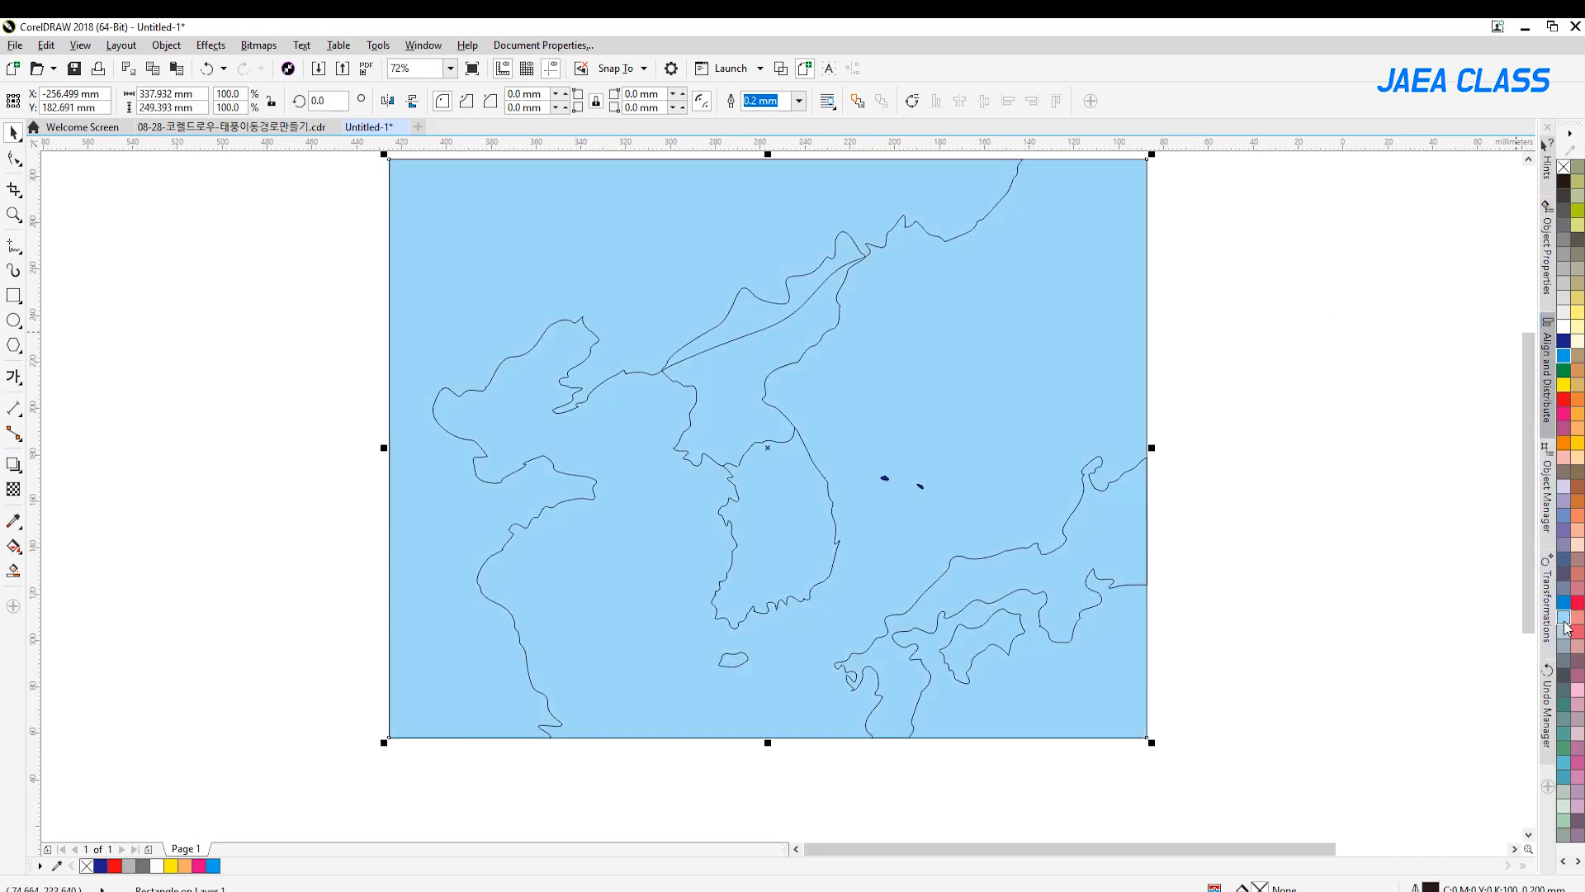
{"action": "left_click", "coordinate": [1258, 503]}
{"action": "left_click", "coordinate": [705, 201]}
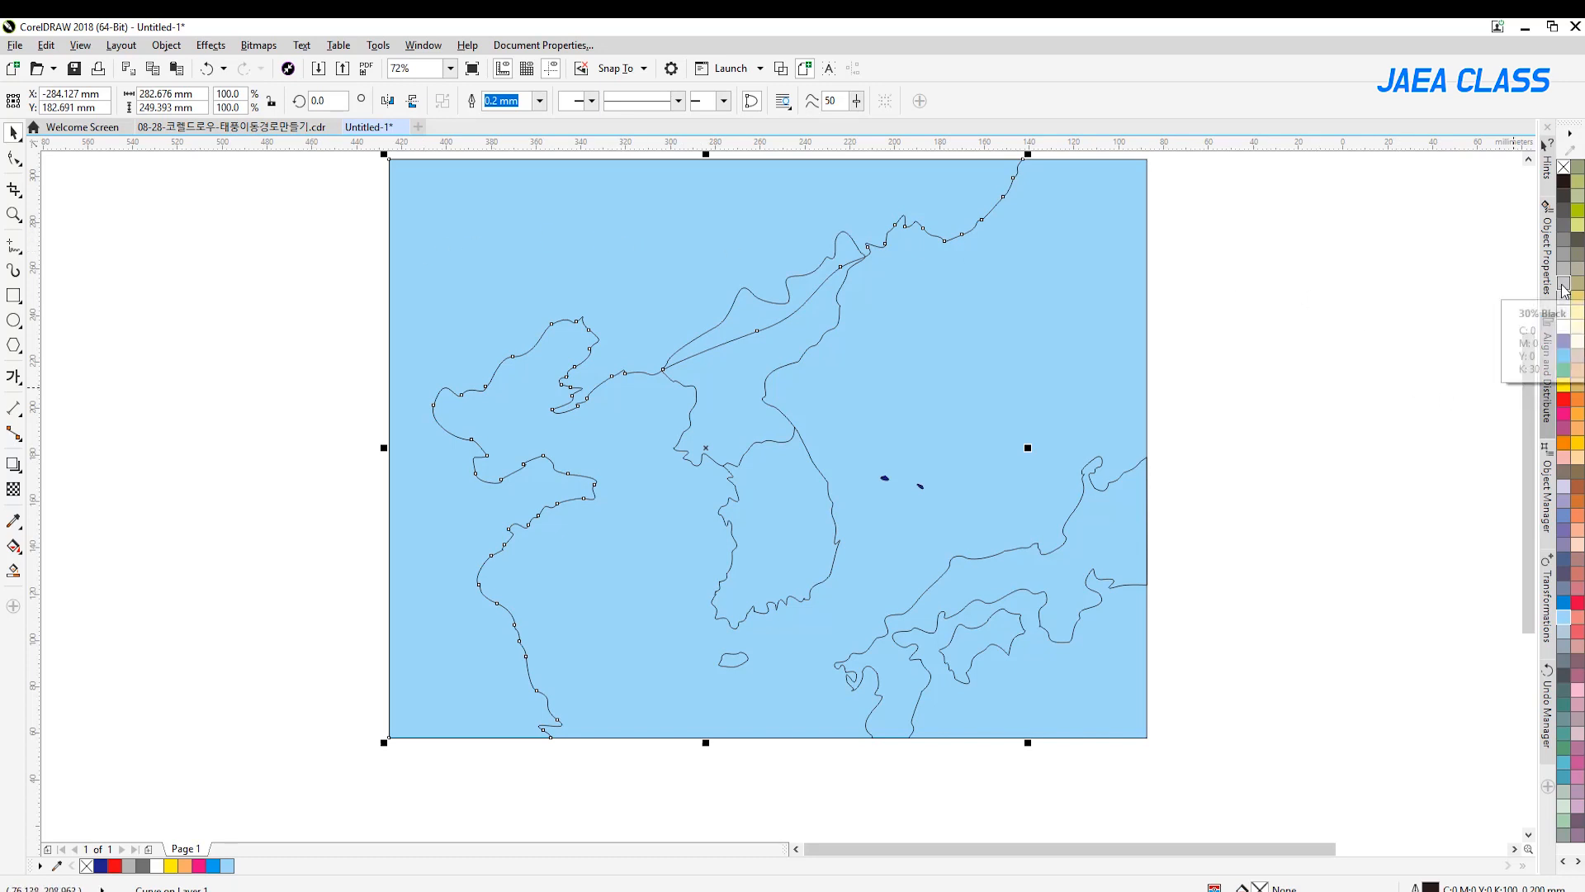
{"action": "left_click", "coordinate": [1566, 242]}
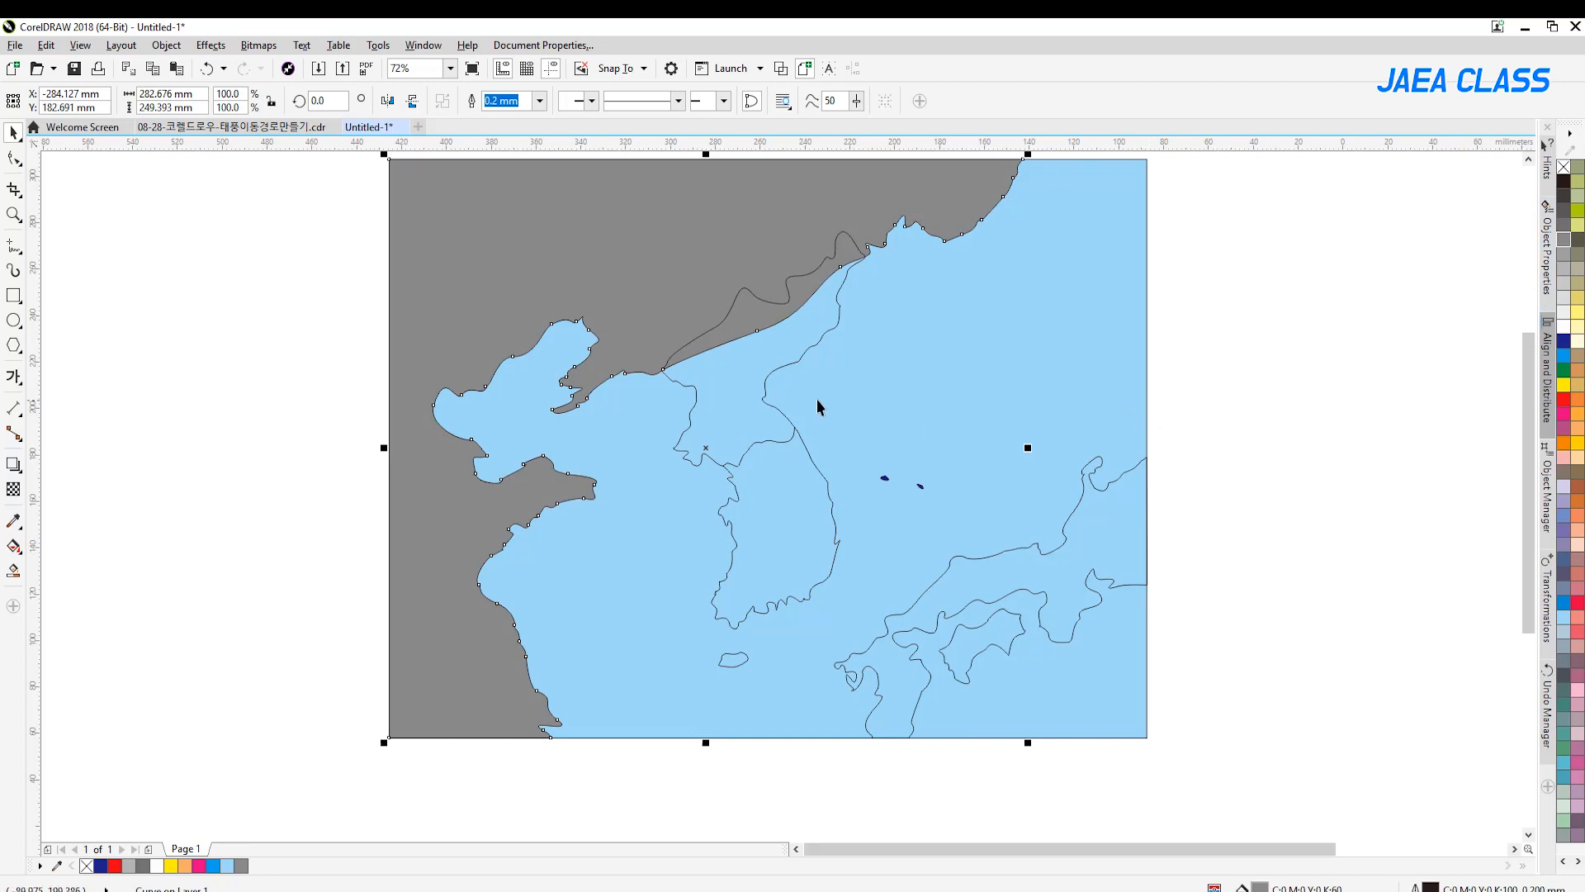
Fill the Korean peninsula outline with white
{"action": "left_click", "coordinate": [754, 403]}
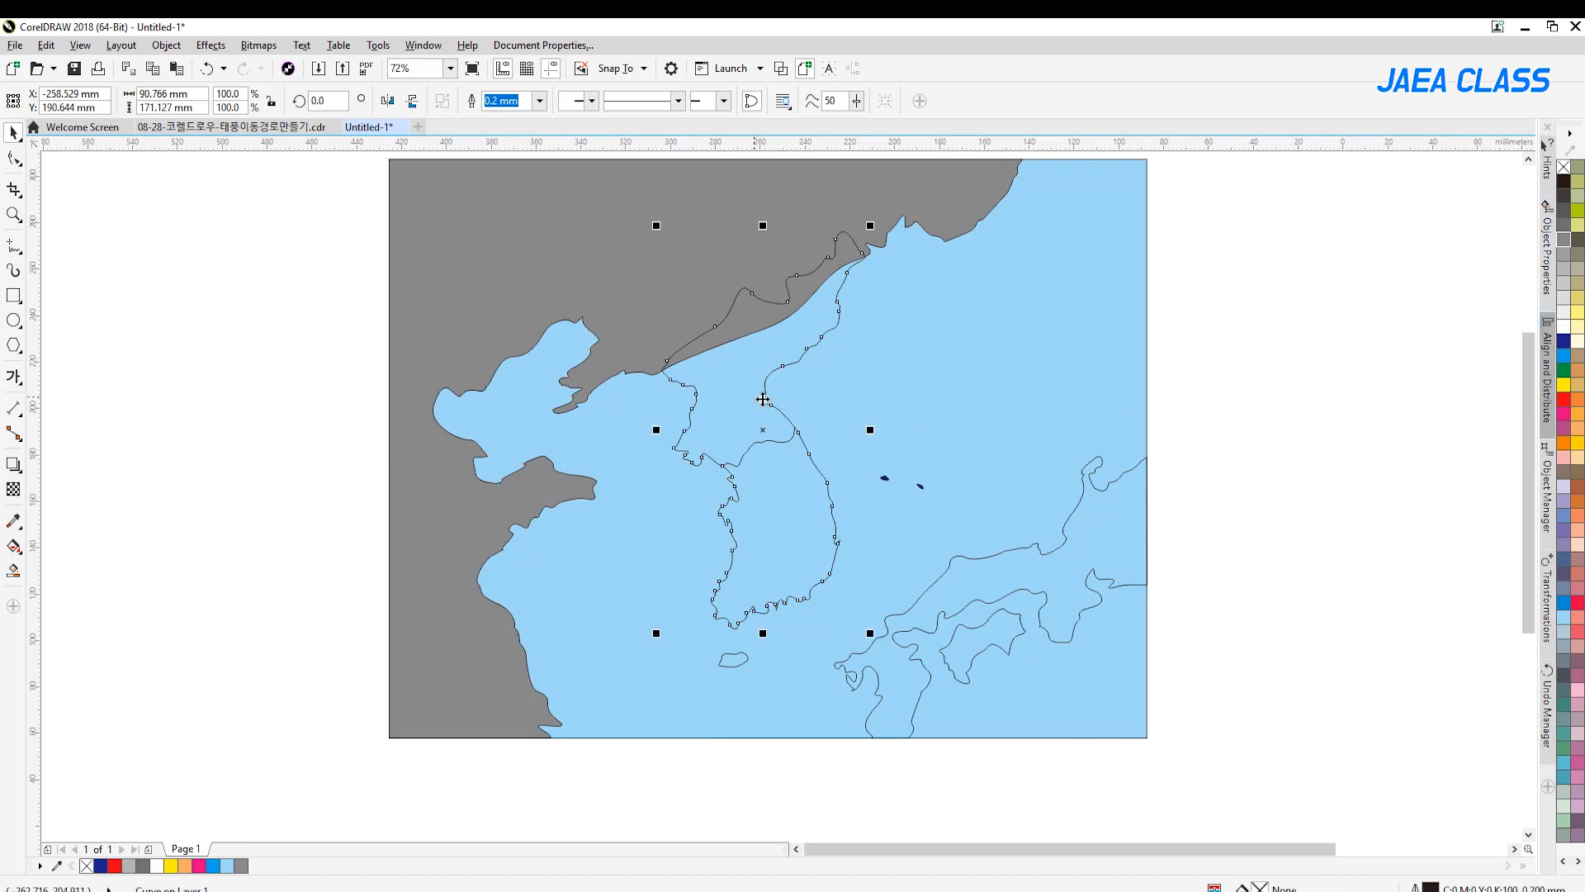
{"action": "left_click", "coordinate": [1564, 326]}
{"action": "left_click", "coordinate": [1217, 507]}
Fill the Japan mainland and the Shikoku outline with 10% black
{"action": "left_click", "coordinate": [1098, 539]}
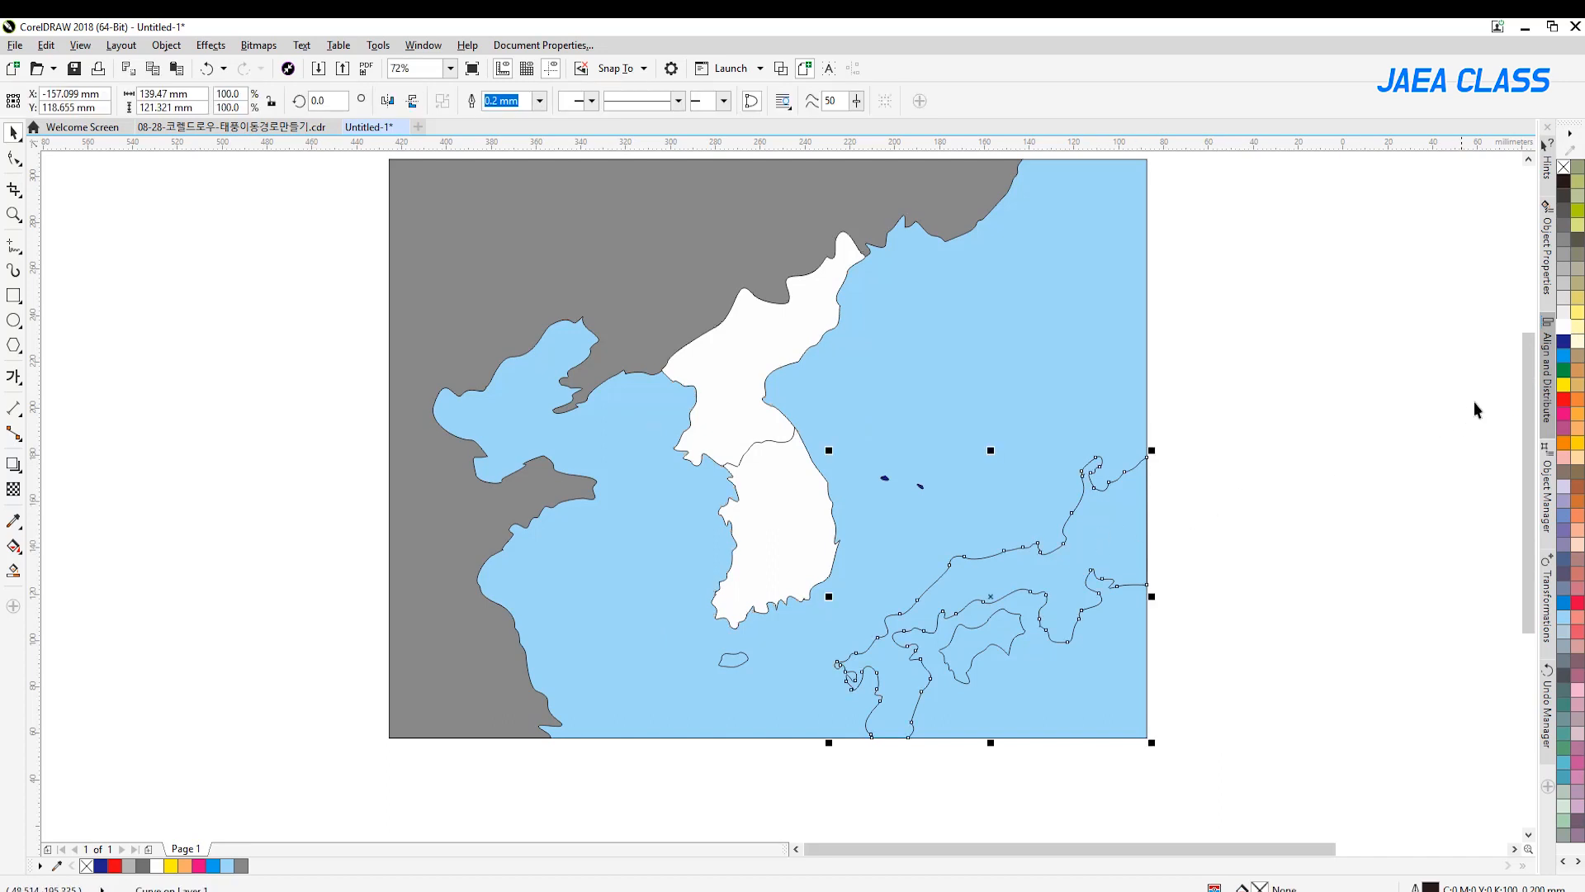
{"action": "left_click", "coordinate": [1564, 314]}
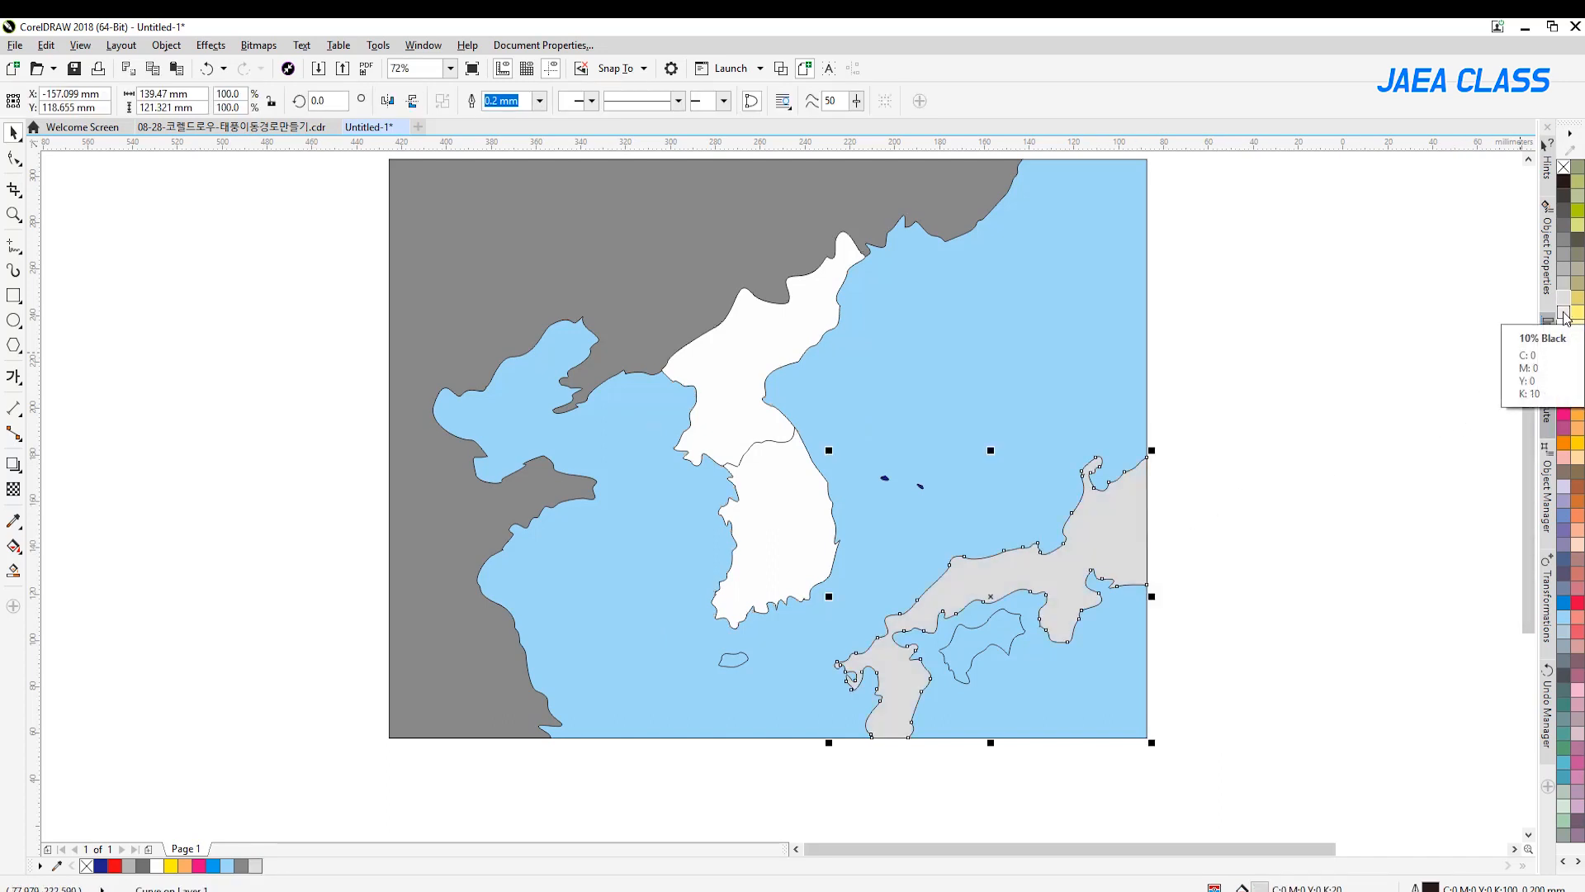
{"action": "left_click", "coordinate": [1563, 318]}
{"action": "left_click", "coordinate": [1262, 503]}
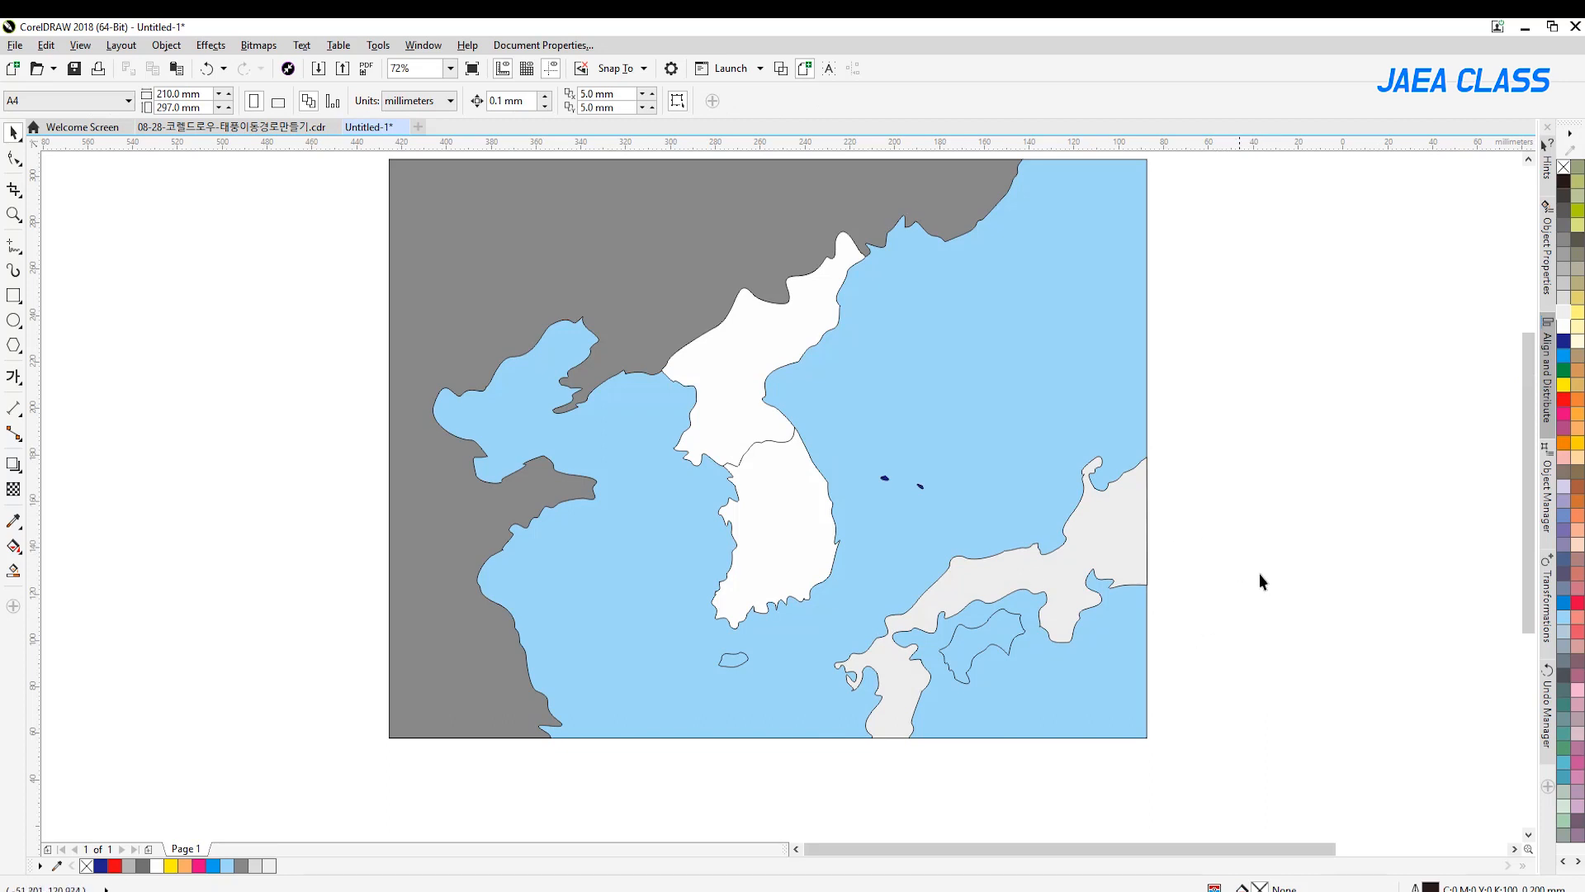
{"action": "left_click_drag", "start_coordinate": [913, 761], "coordinate": [1028, 597]}
{"action": "left_click_drag", "start_coordinate": [674, 796], "coordinate": [705, 753]}
{"action": "left_click_drag", "start_coordinate": [886, 758], "coordinate": [1227, 554]}
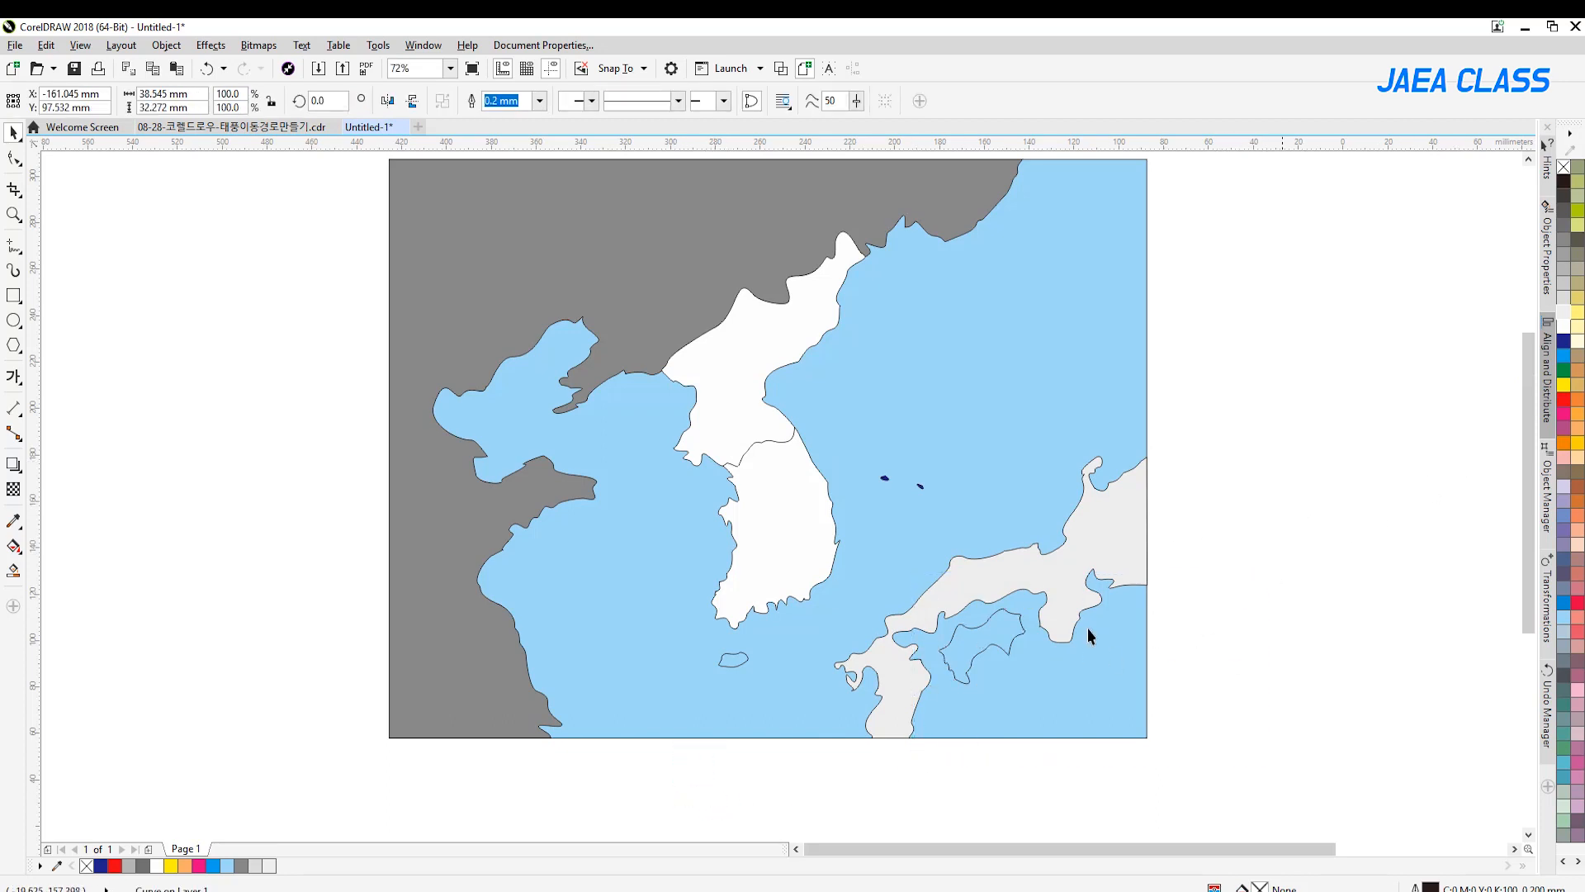
{"action": "left_click", "coordinate": [1564, 318]}
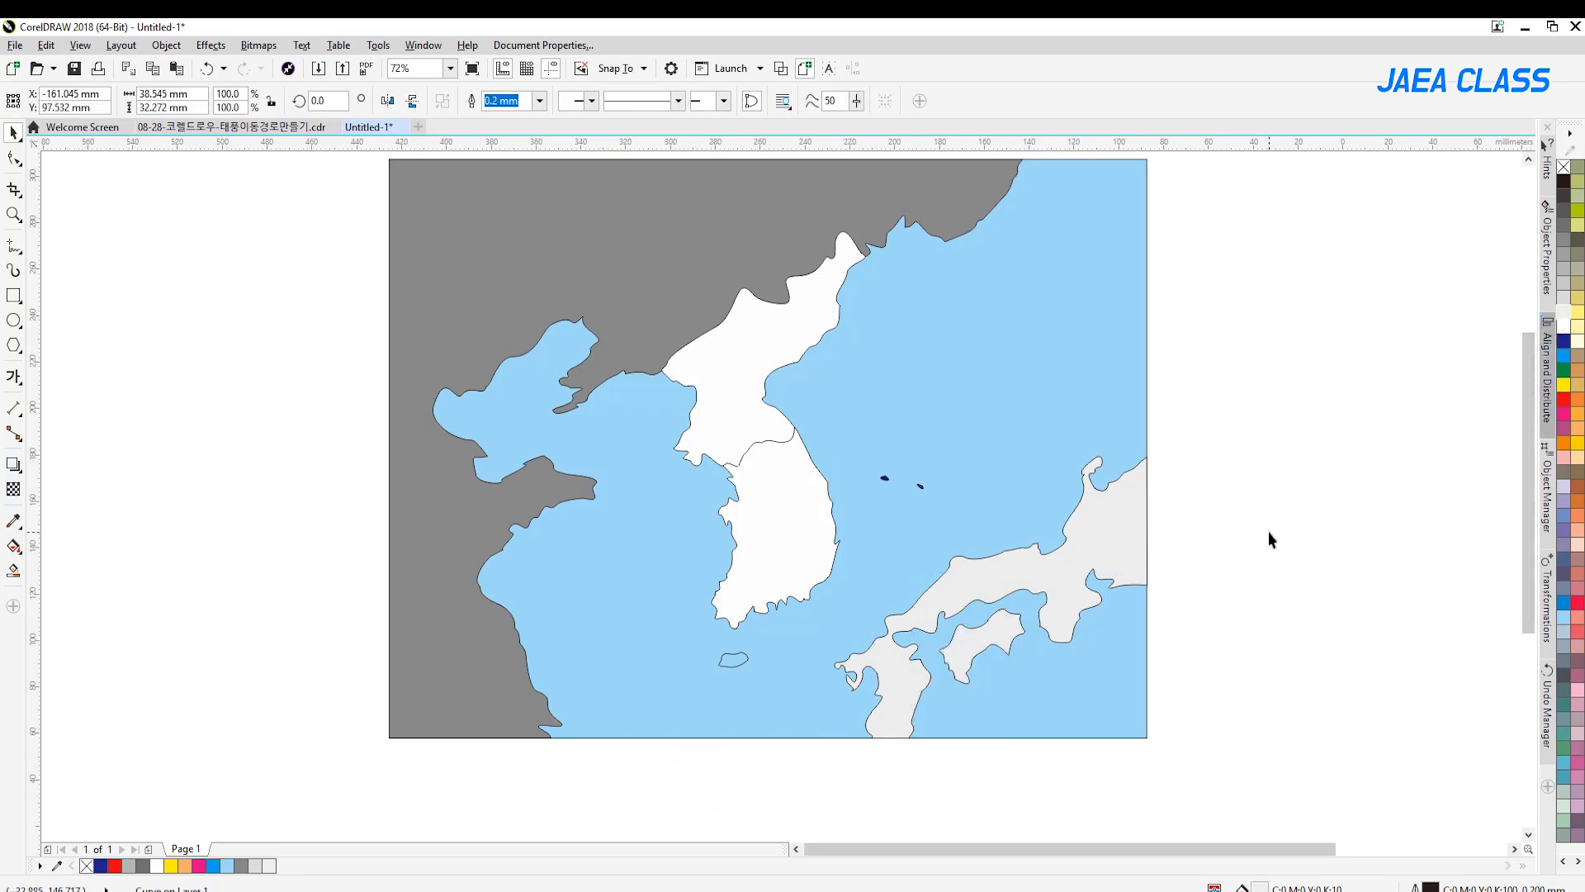
{"action": "left_click", "coordinate": [1268, 531]}
Fill Jeju and the two small East Sea islands with white
{"action": "left_click_drag", "start_coordinate": [851, 538], "coordinate": [848, 540]}
{"action": "left_click_drag", "start_coordinate": [655, 800], "coordinate": [778, 614]}
{"action": "left_click", "coordinate": [1564, 328]}
{"action": "left_click", "coordinate": [1243, 493]}
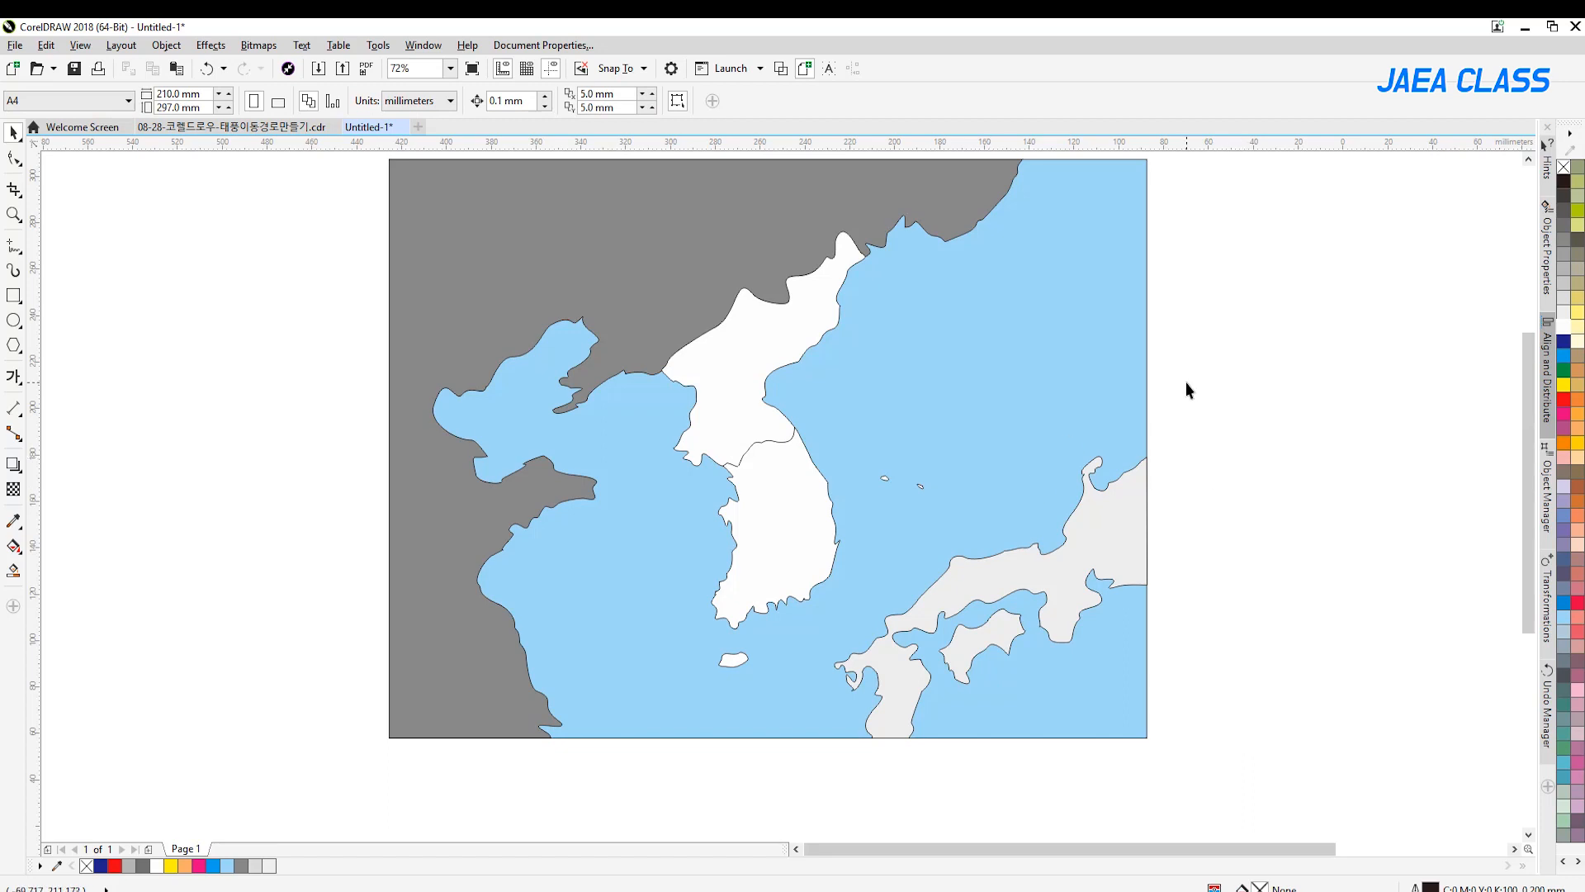
Fill the Korean peninsula, Jeju and the two small East Sea islands with deep yellow (C:0 M:20 Y:100 K:0)
{"action": "left_click", "coordinate": [737, 362]}
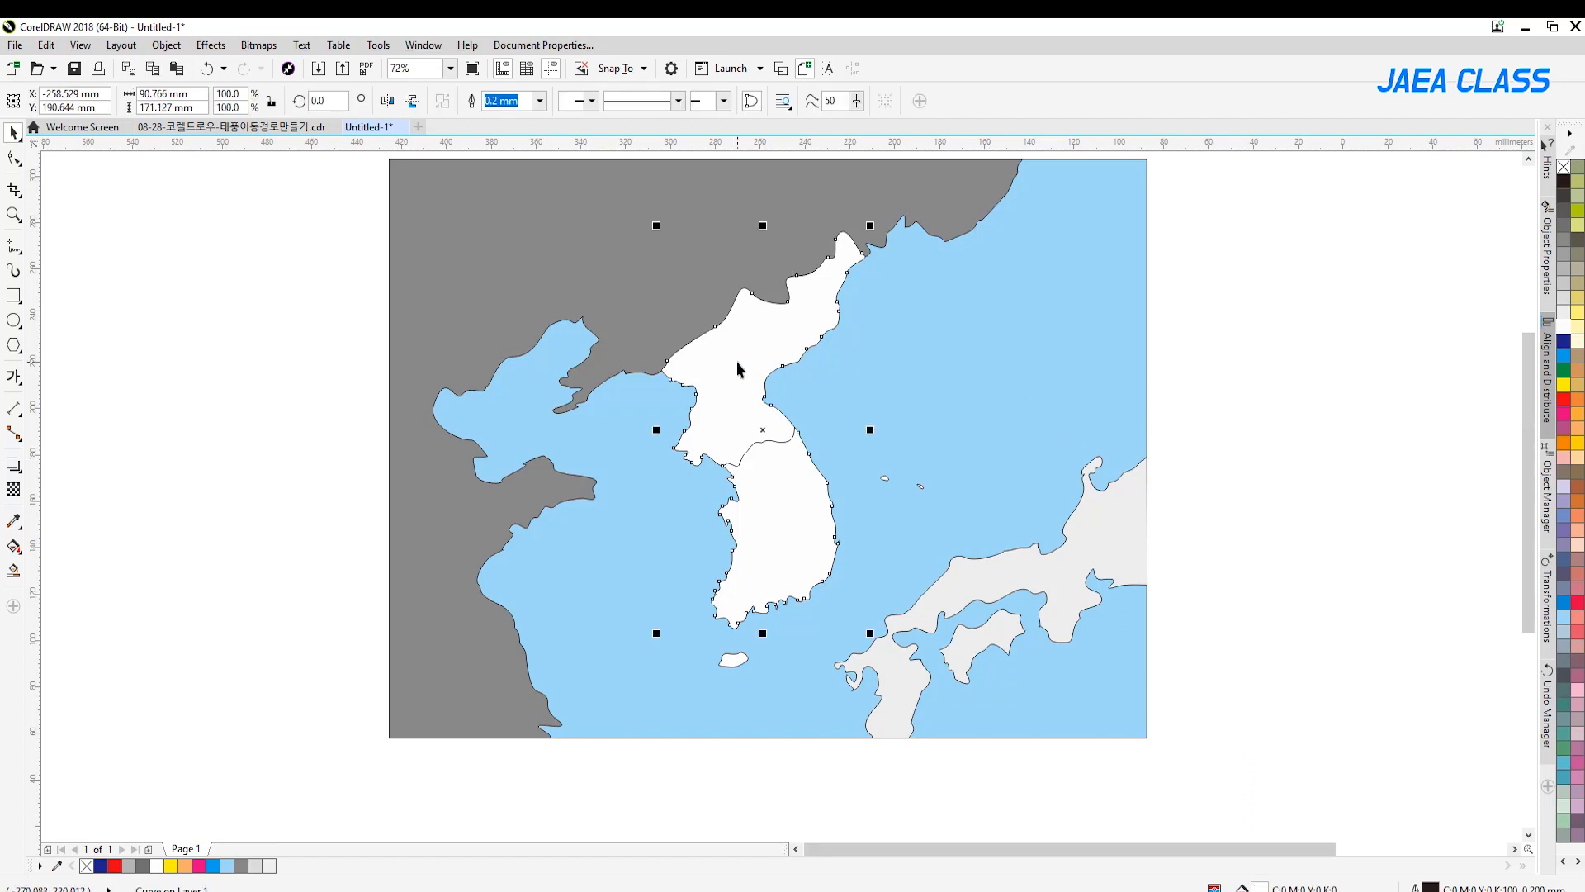
{"action": "left_click", "coordinate": [1578, 446]}
{"action": "left_click", "coordinate": [1195, 533]}
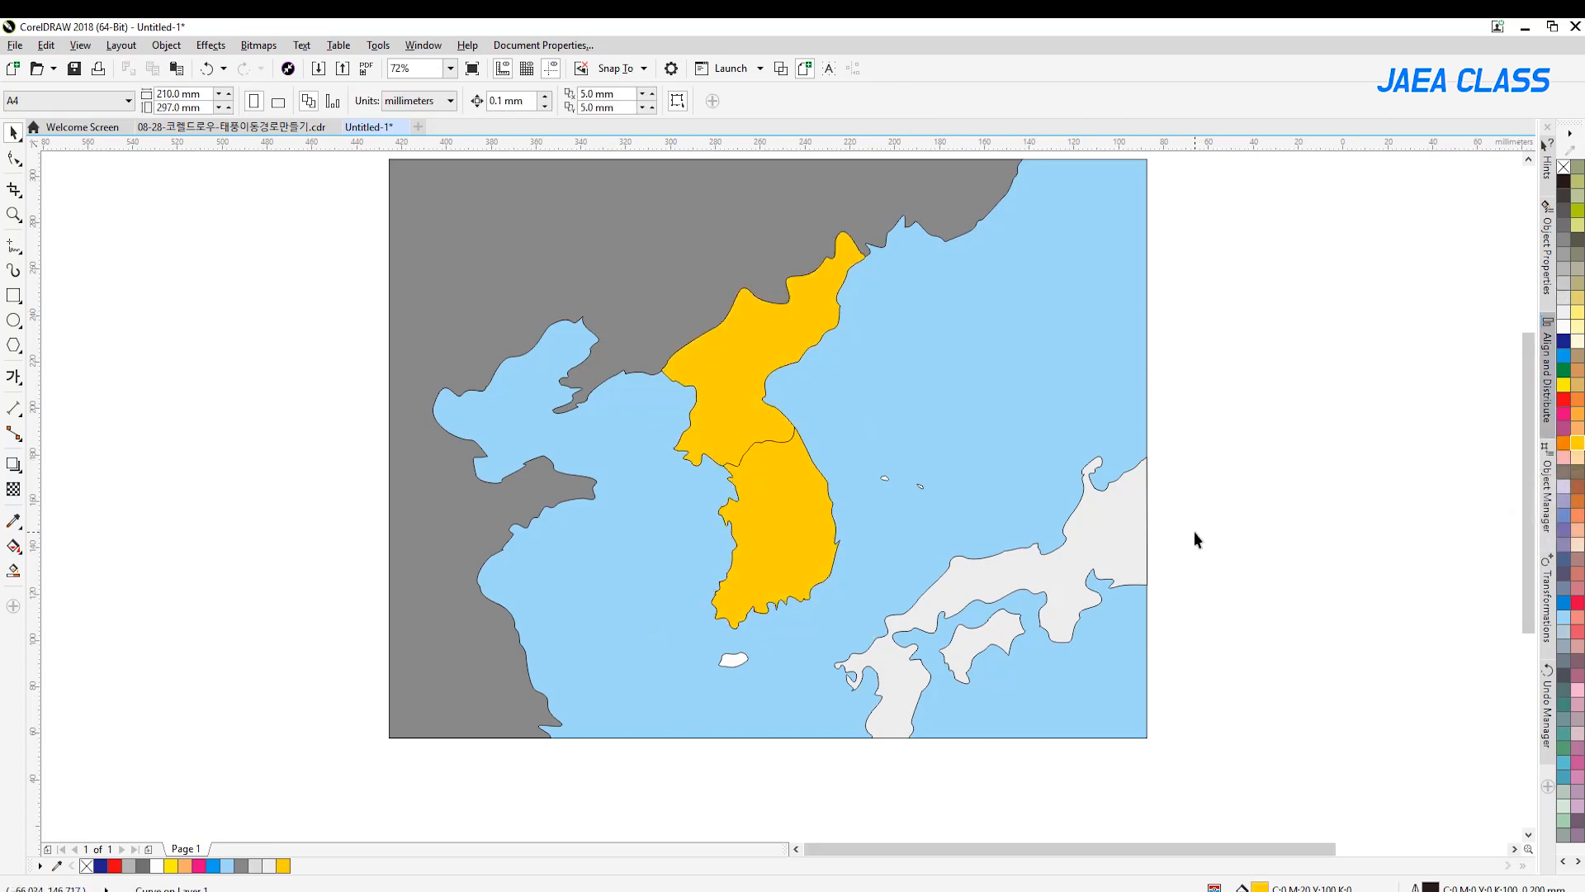
{"action": "left_click", "coordinate": [733, 659]}
{"action": "left_click_drag", "start_coordinate": [1280, 428], "coordinate": [873, 522]}
{"action": "left_click", "coordinate": [1578, 446]}
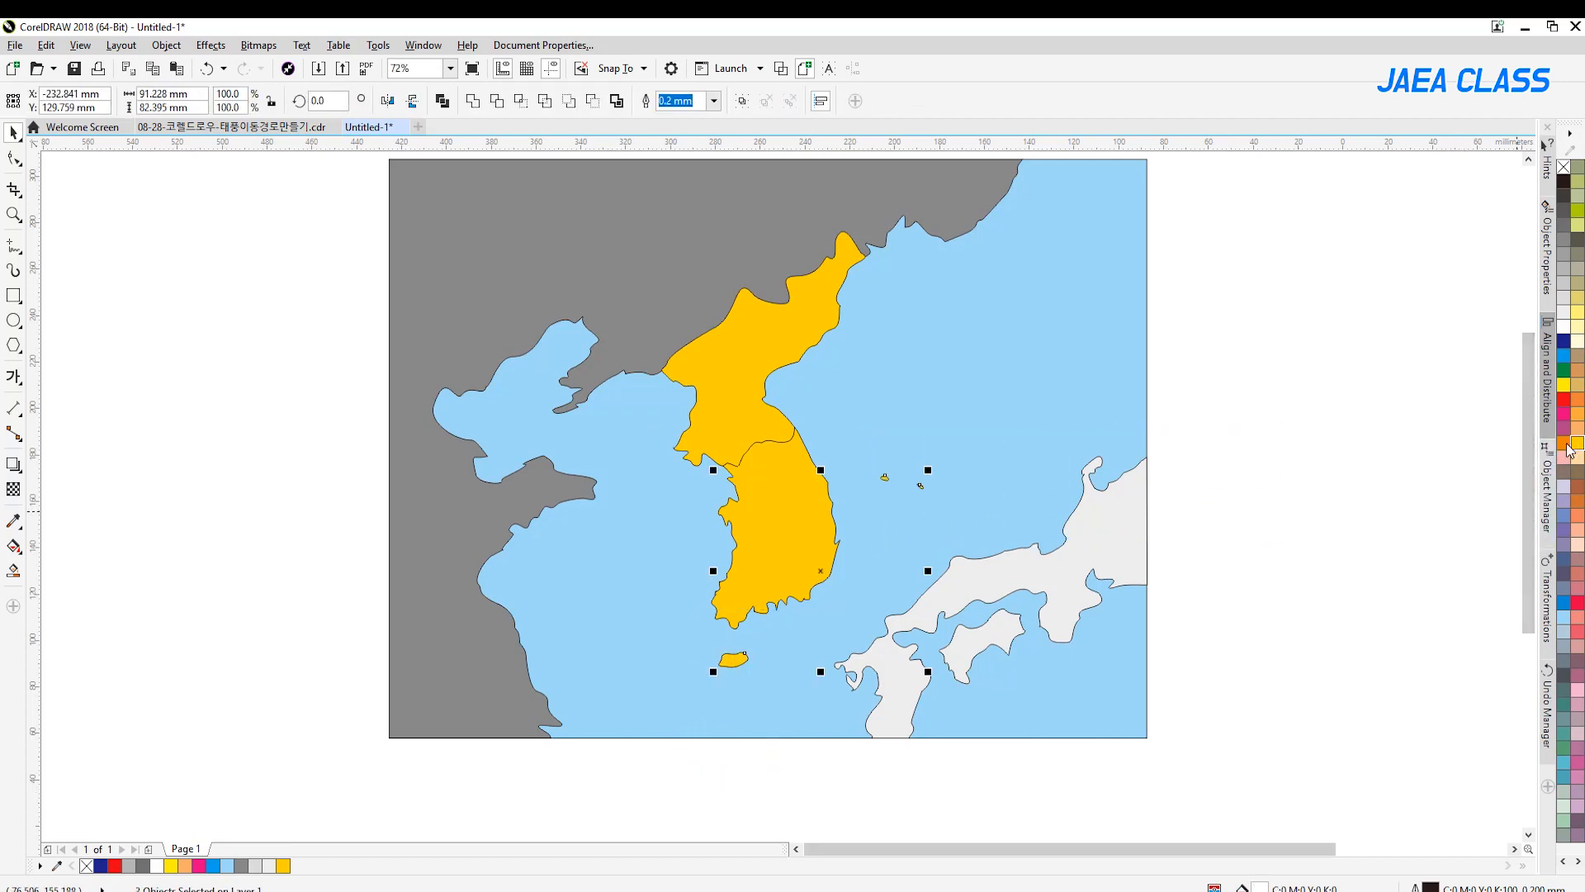
{"action": "left_click", "coordinate": [1282, 541]}
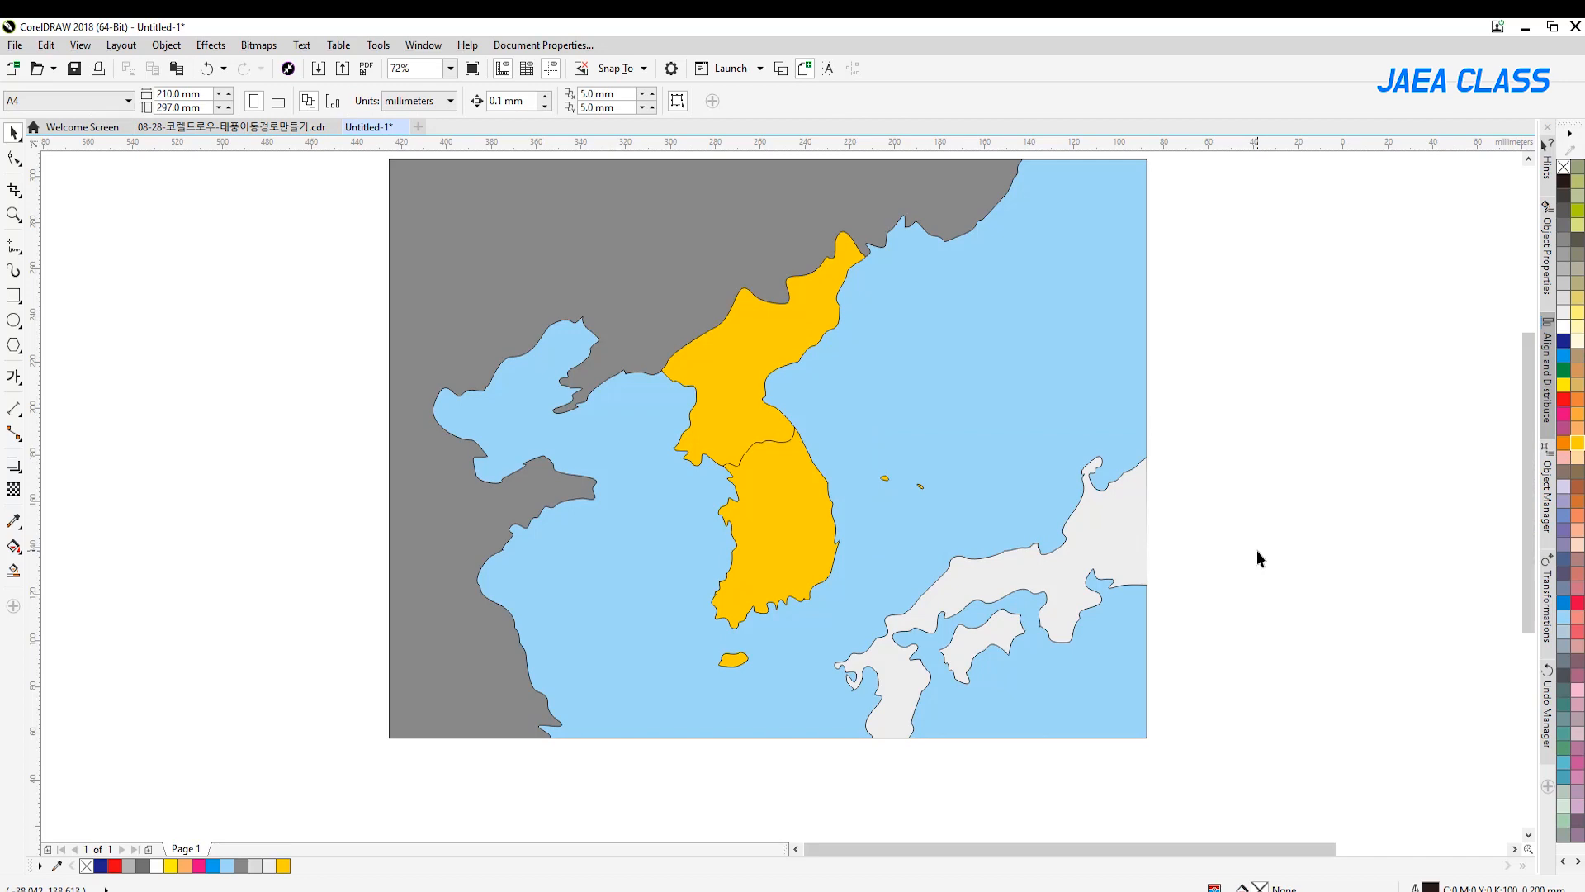
Start an artistic text beside the map's west edge with the country names 러시아, 중국 and 북한 on separate lines
{"action": "left_click", "coordinate": [14, 377]}
{"action": "left_click", "coordinate": [320, 456]}
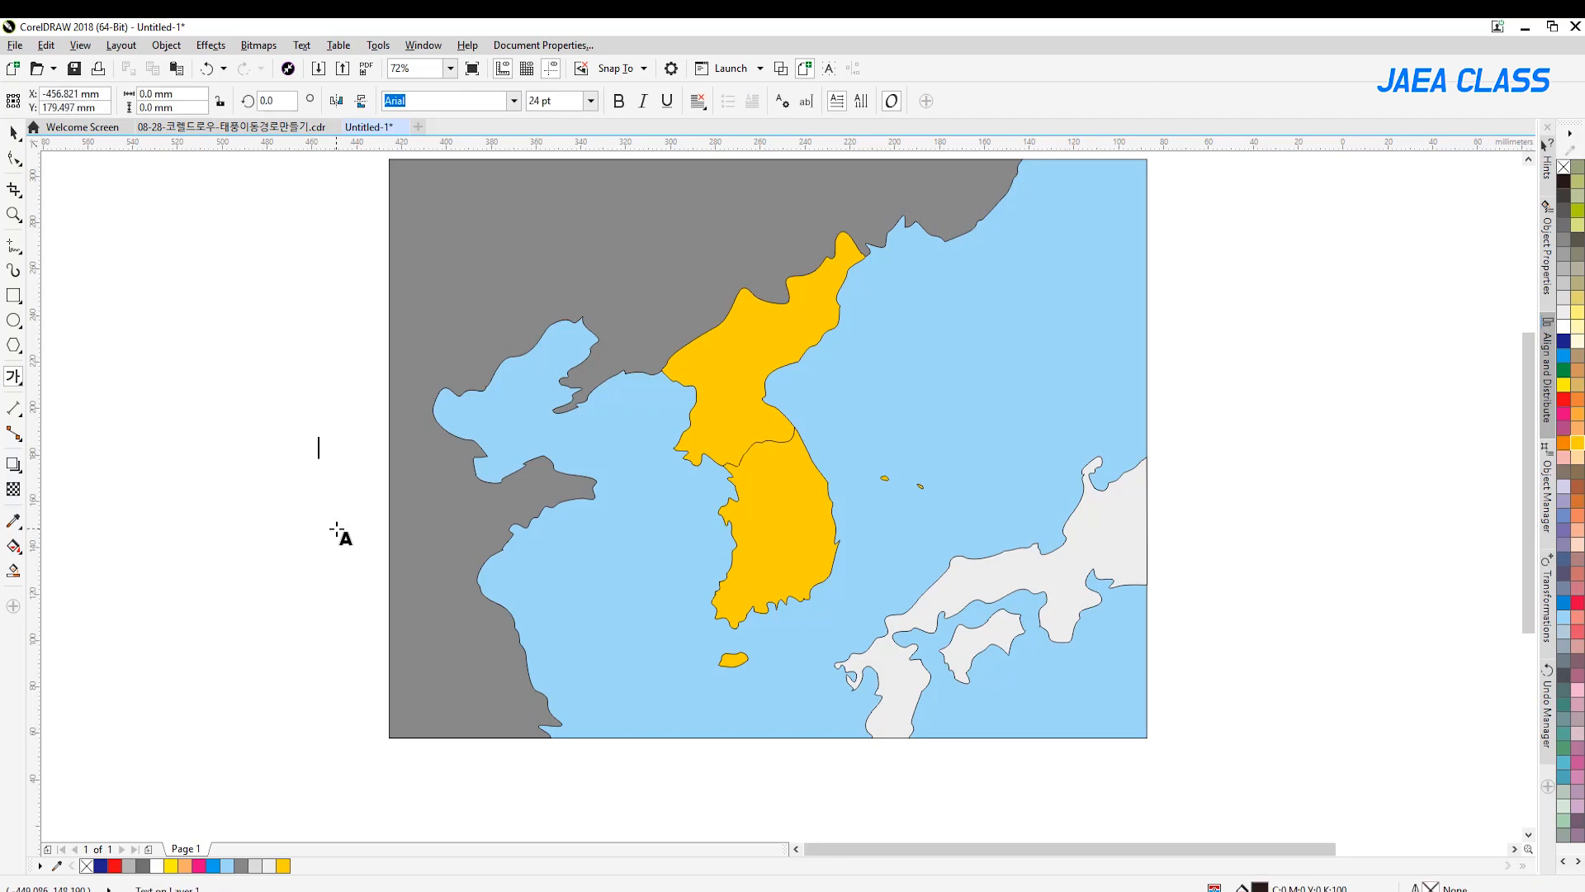
{"action": "type", "text": "d"}
{"action": "key", "text": "BackSpace"}
{"action": "key", "text": "Hangul"}
{"action": "type", "text": "러시아 "}
{"action": "type", "text": "ㅈㅇ"}
{"action": "type", "text": "국"}
{"action": "key", "text": "Return"}
{"action": "type", "text": "북한"}
{"action": "key", "text": "Return"}
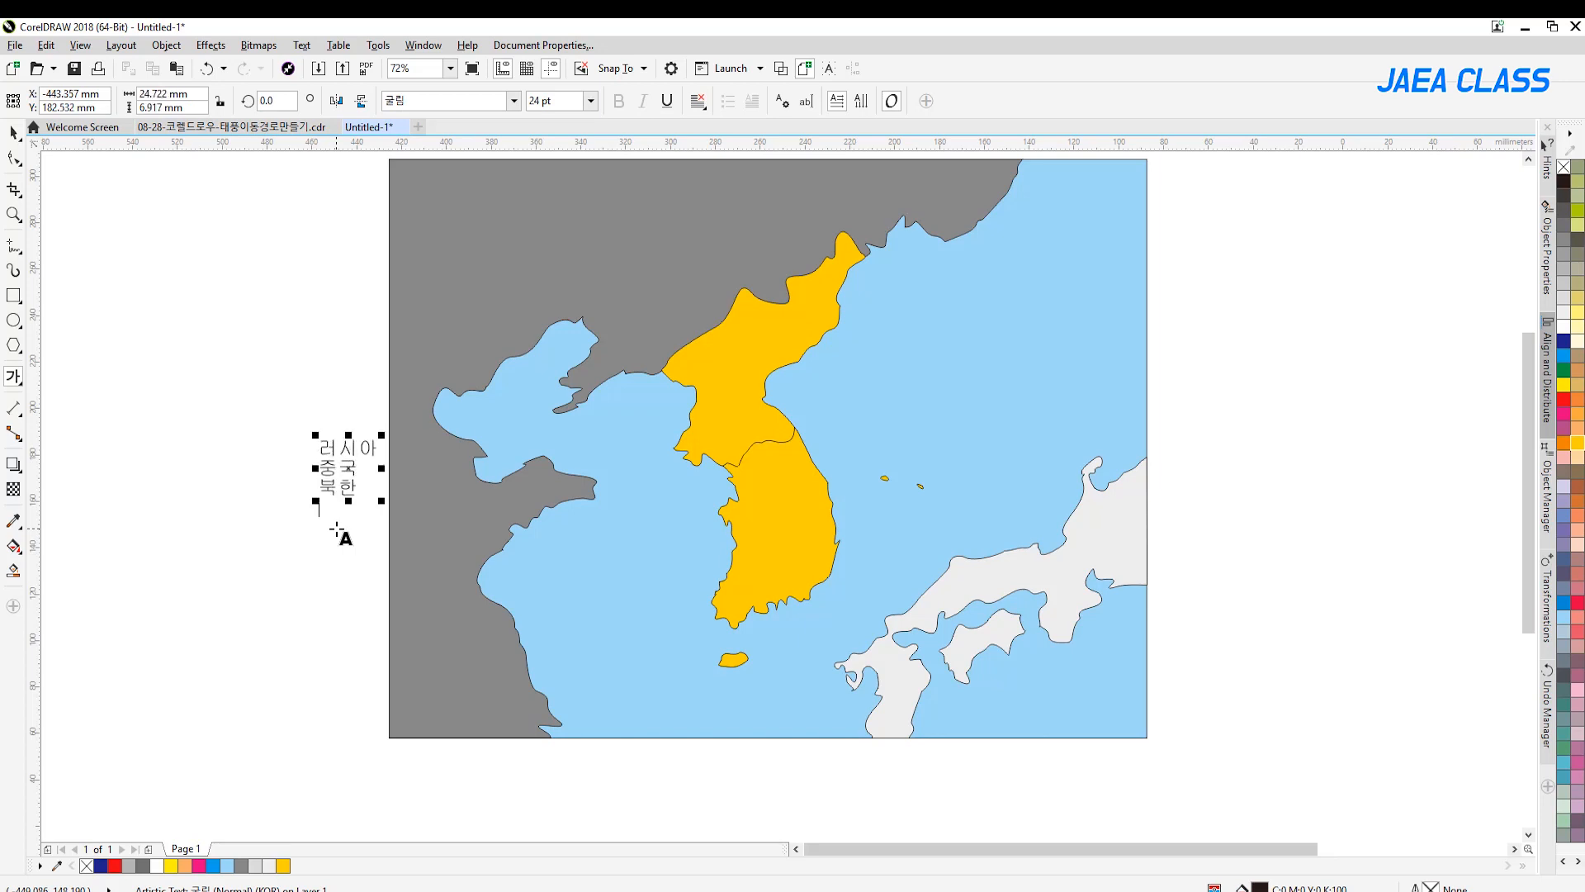
Complete the country name list with 한국 and 일본 on separate lines
{"action": "type", "text": "한국"}
{"action": "key", "text": "Return"}
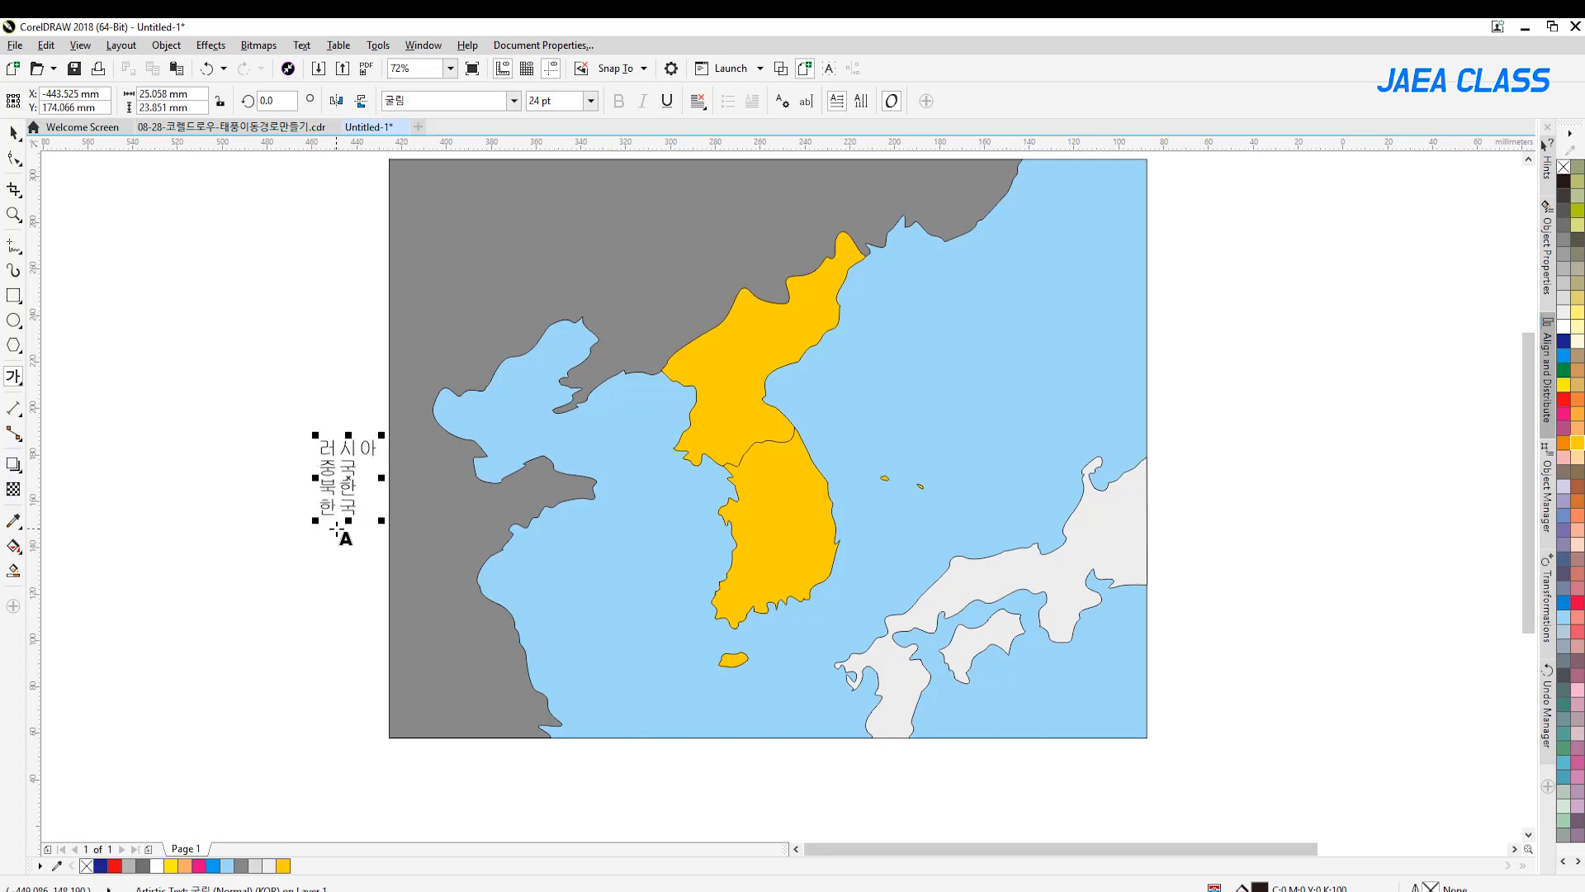
{"action": "key", "text": "BackSpace"}
{"action": "key", "text": "BackSpace"}
{"action": "key", "text": "BackSpace"}
{"action": "left_click", "coordinate": [14, 132]}
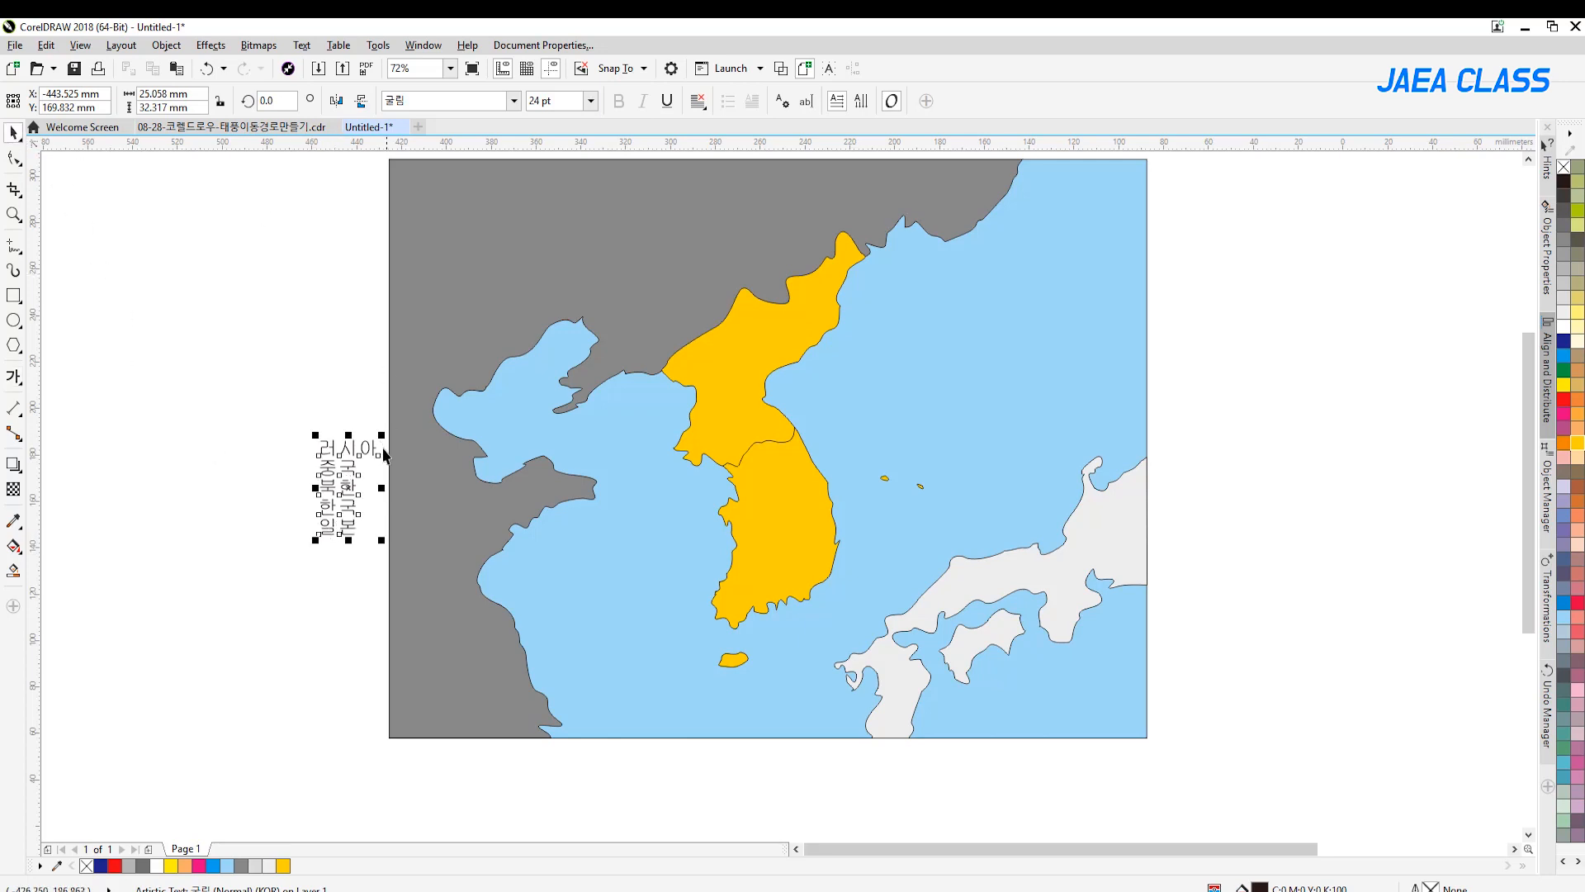
Move the country name list to the blank area east of the map and set its font to 나눔스퀘어라운드 ExtraBold
{"action": "left_click_drag", "start_coordinate": [354, 446], "coordinate": [1236, 256]}
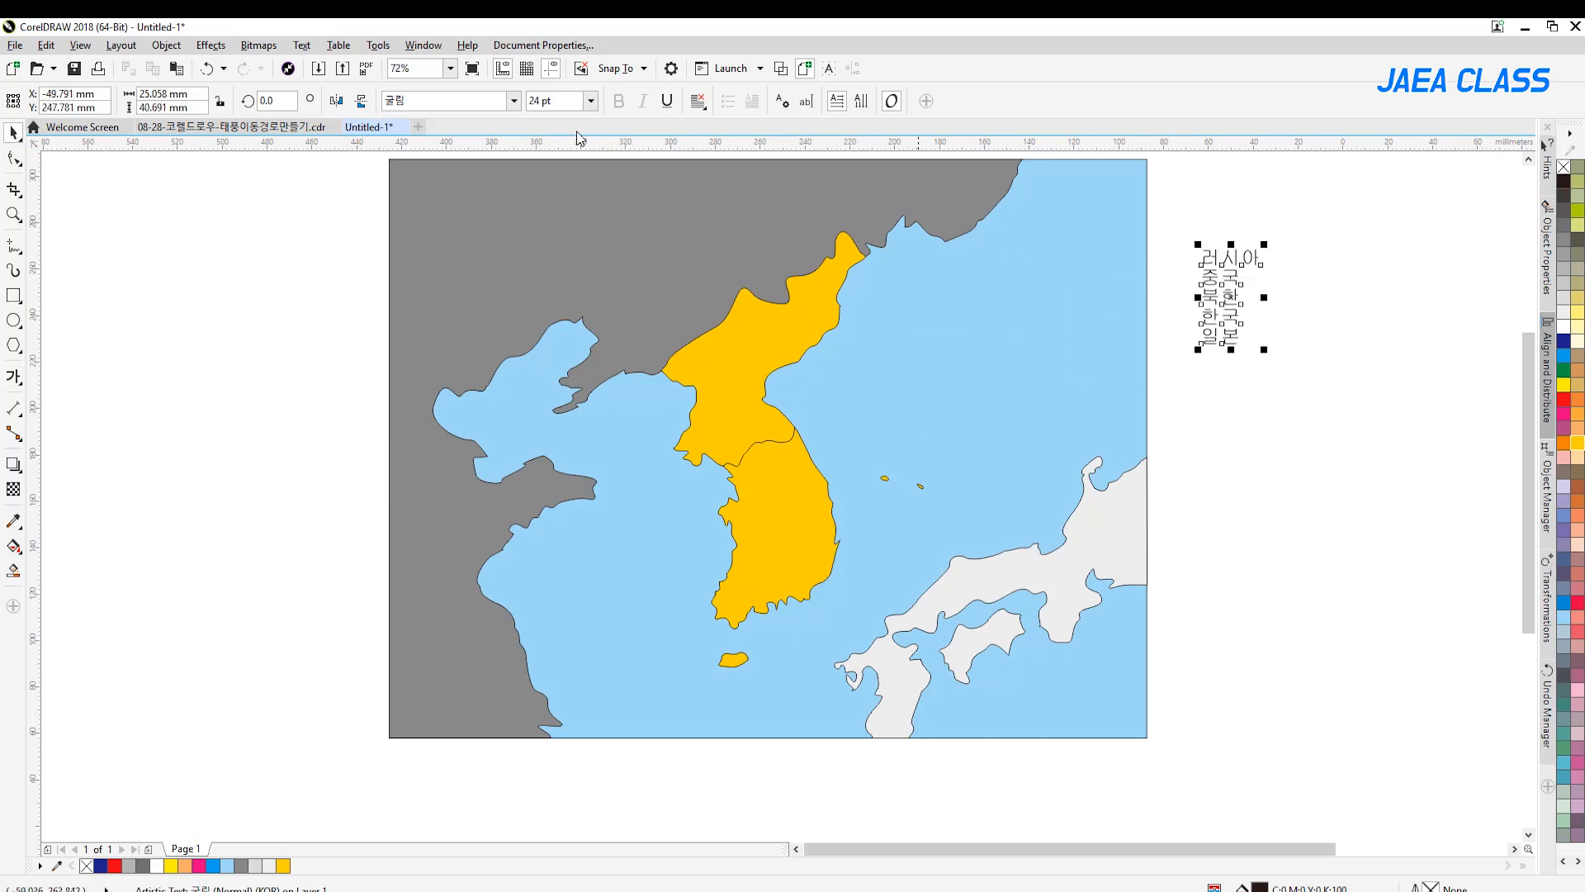
{"action": "left_click", "coordinate": [518, 103]}
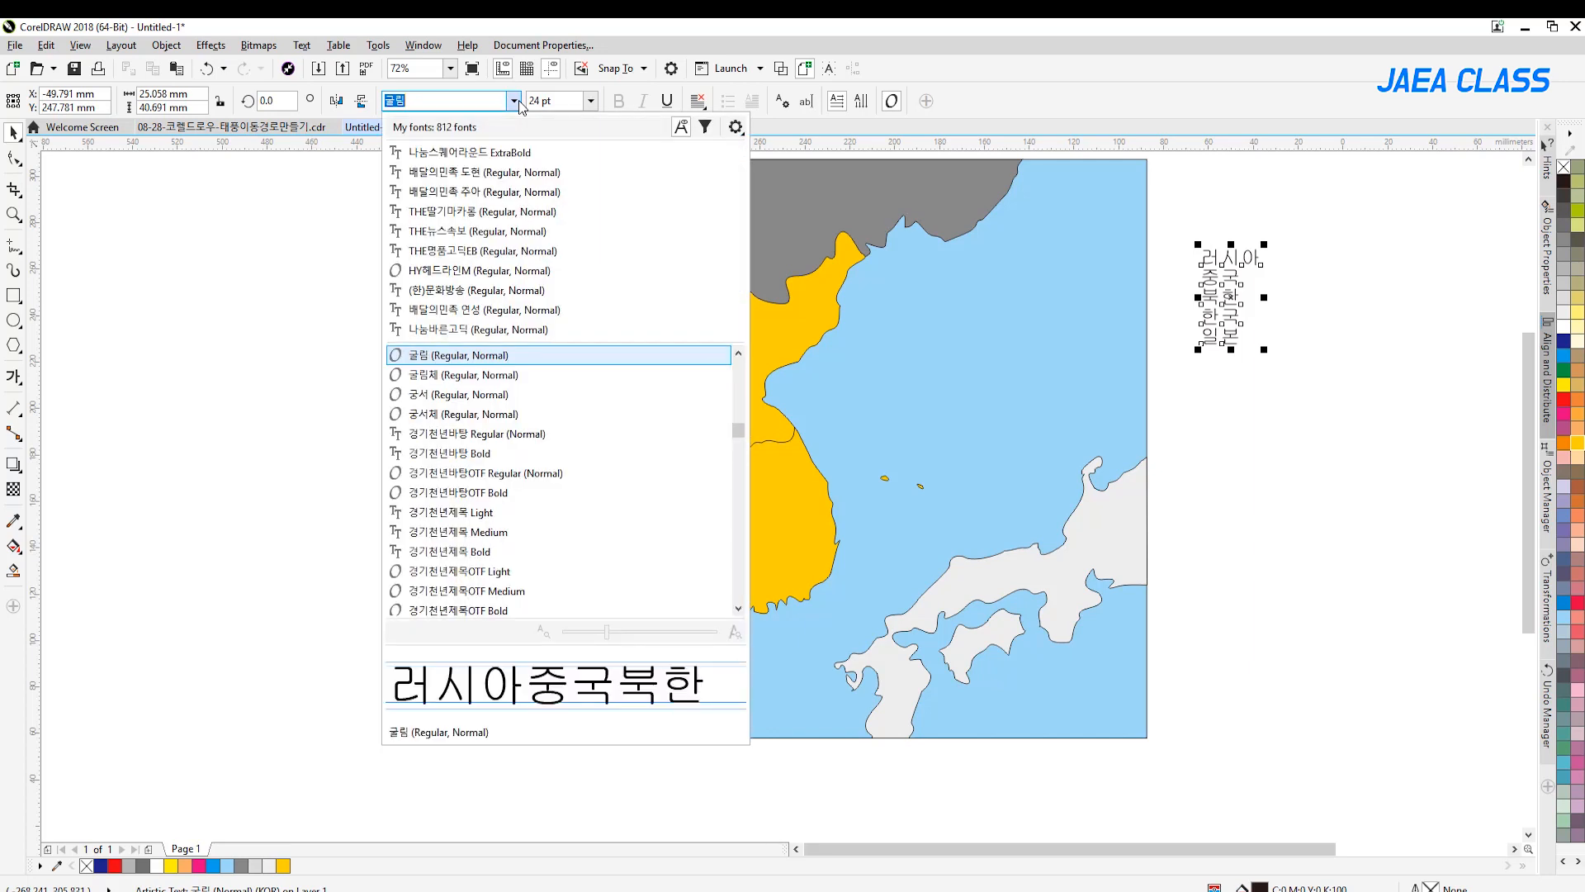
{"action": "left_click", "coordinate": [500, 154]}
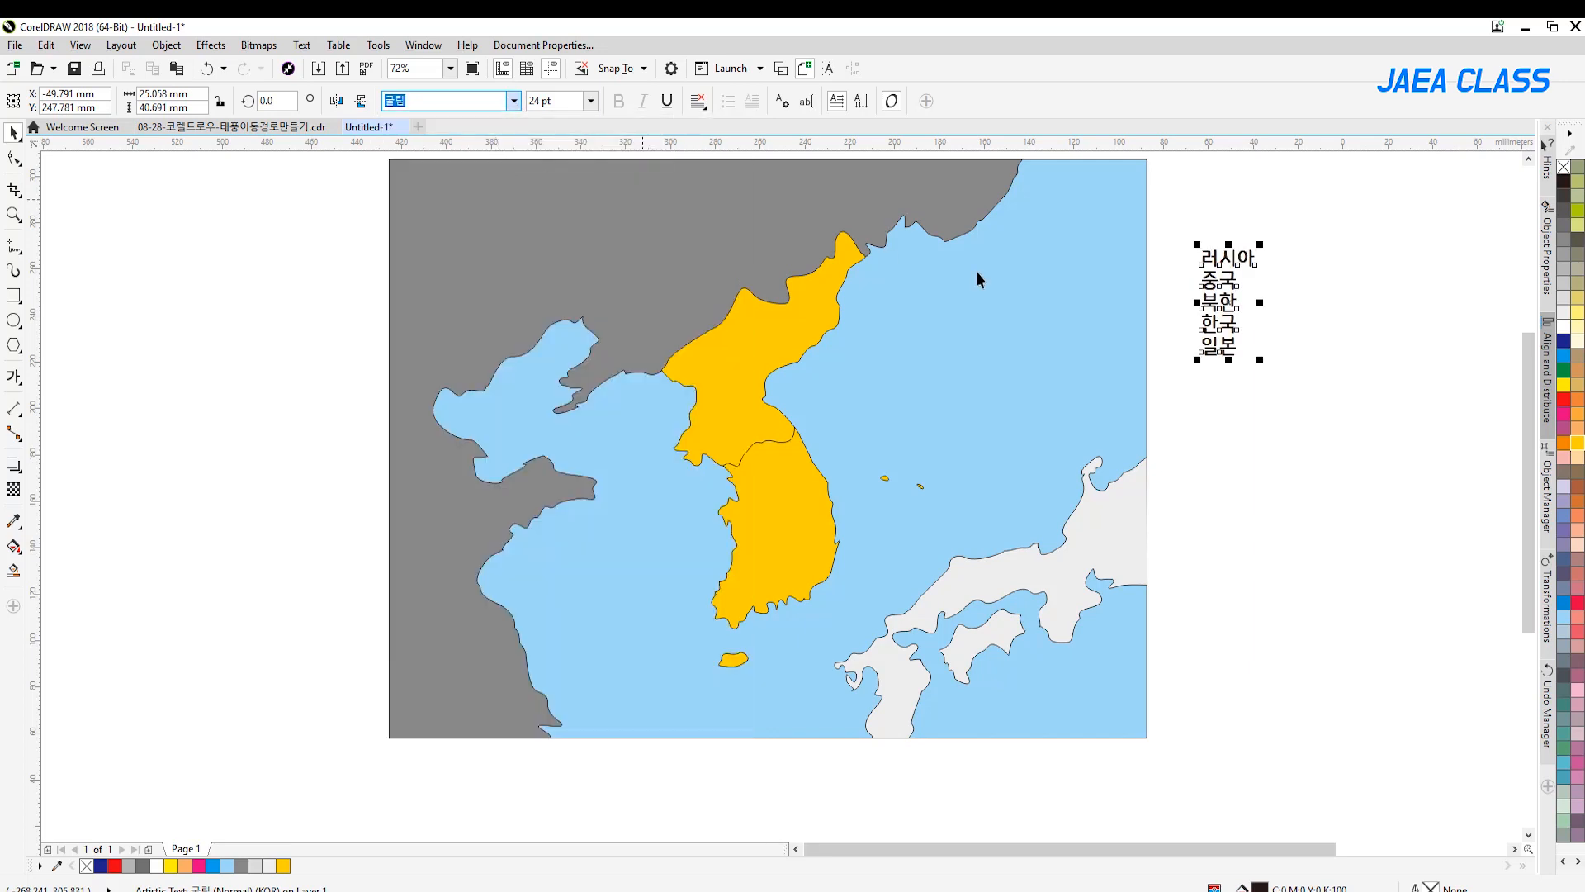
{"action": "left_click", "coordinate": [1297, 330]}
{"action": "left_click", "coordinate": [1230, 264]}
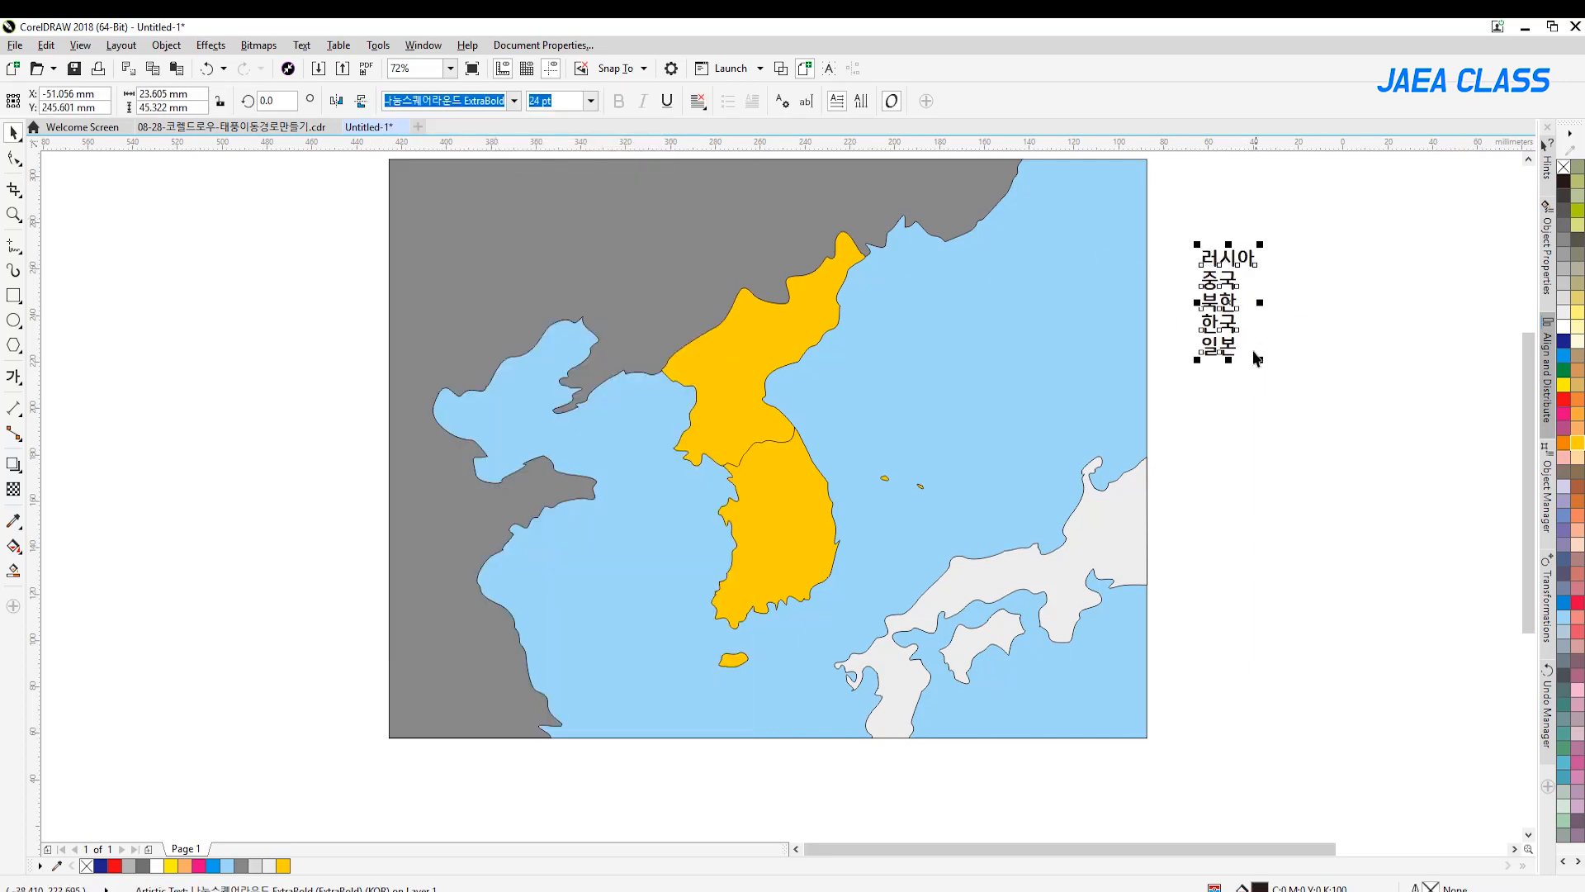
Tighten the character spacing of the country name list slightly
{"action": "left_click", "coordinate": [13, 159]}
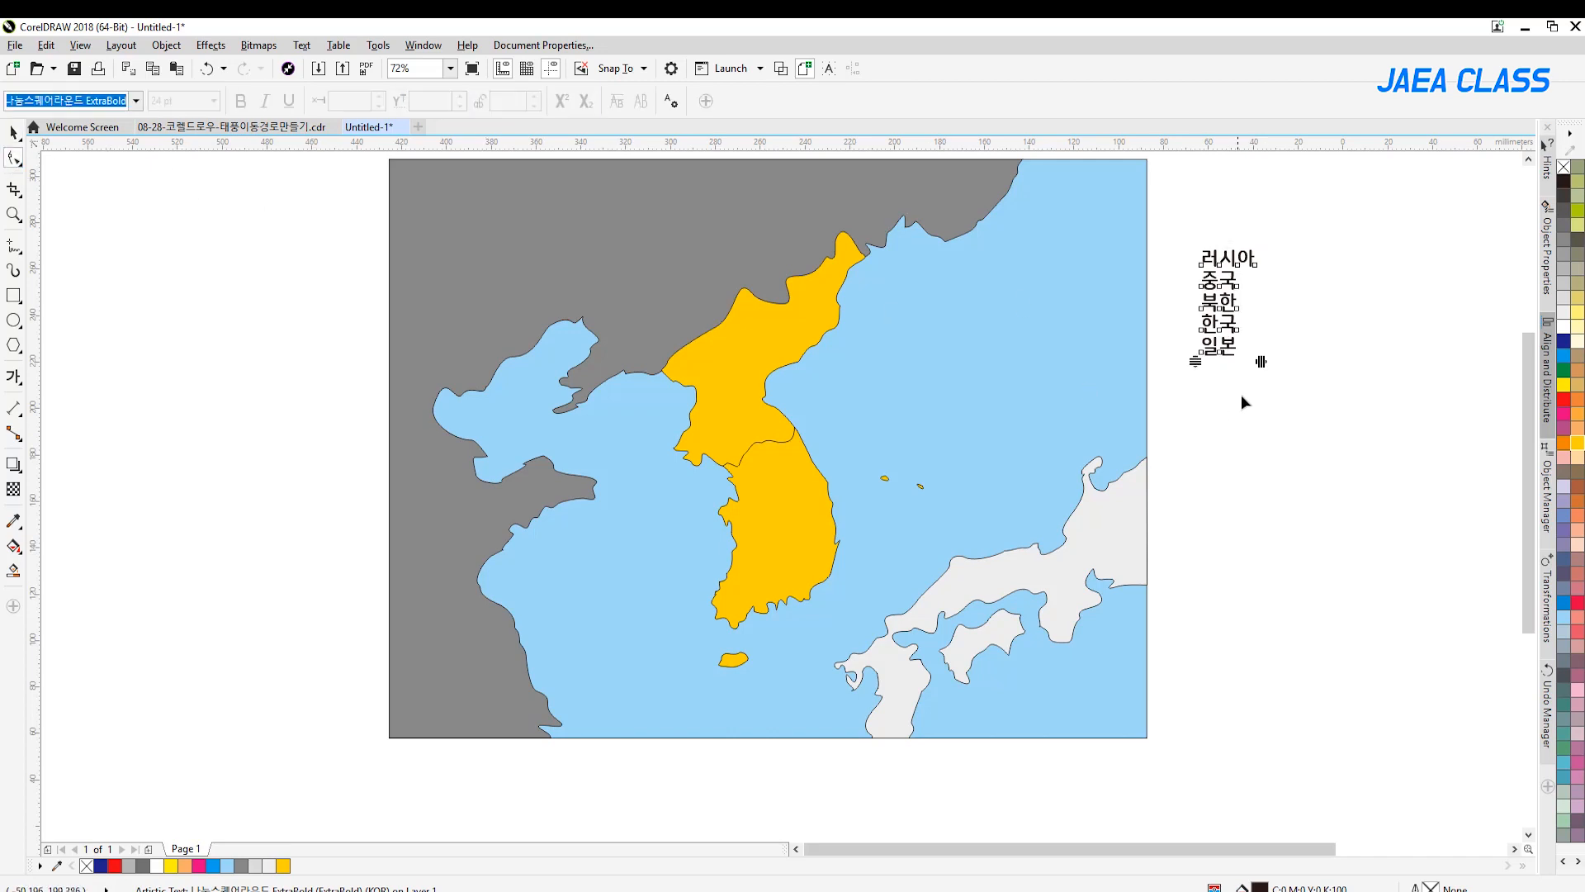
{"action": "left_click_drag", "start_coordinate": [1261, 364], "coordinate": [1246, 364]}
{"action": "key", "text": "space"}
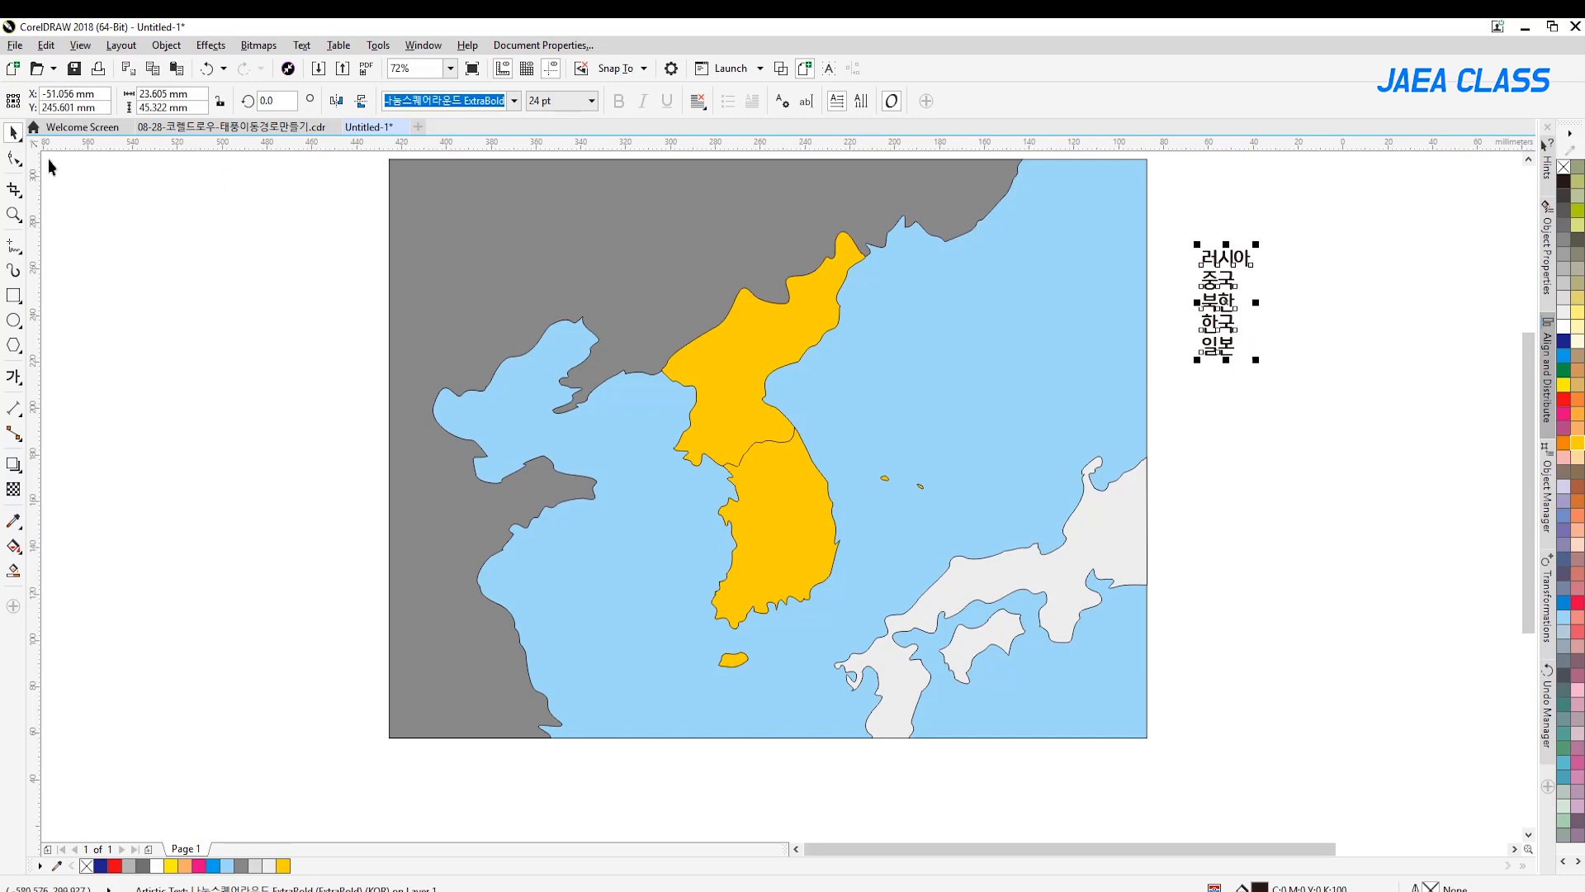
Try the country name list at other positions and sizes beside the map, undoing the trial change
{"action": "mouse_move", "coordinate": [1228, 307]}
{"action": "left_mouse_down"}
{"action": "mouse_move", "coordinate": [753, 334]}
{"action": "mouse_move", "coordinate": [767, 516]}
{"action": "mouse_move", "coordinate": [788, 519]}
{"action": "mouse_move", "coordinate": [988, 292]}
{"action": "mouse_move", "coordinate": [1211, 299]}
{"action": "mouse_move", "coordinate": [1297, 332]}
{"action": "mouse_move", "coordinate": [844, 303]}
{"action": "mouse_move", "coordinate": [1229, 312]}
{"action": "left_mouse_up"}
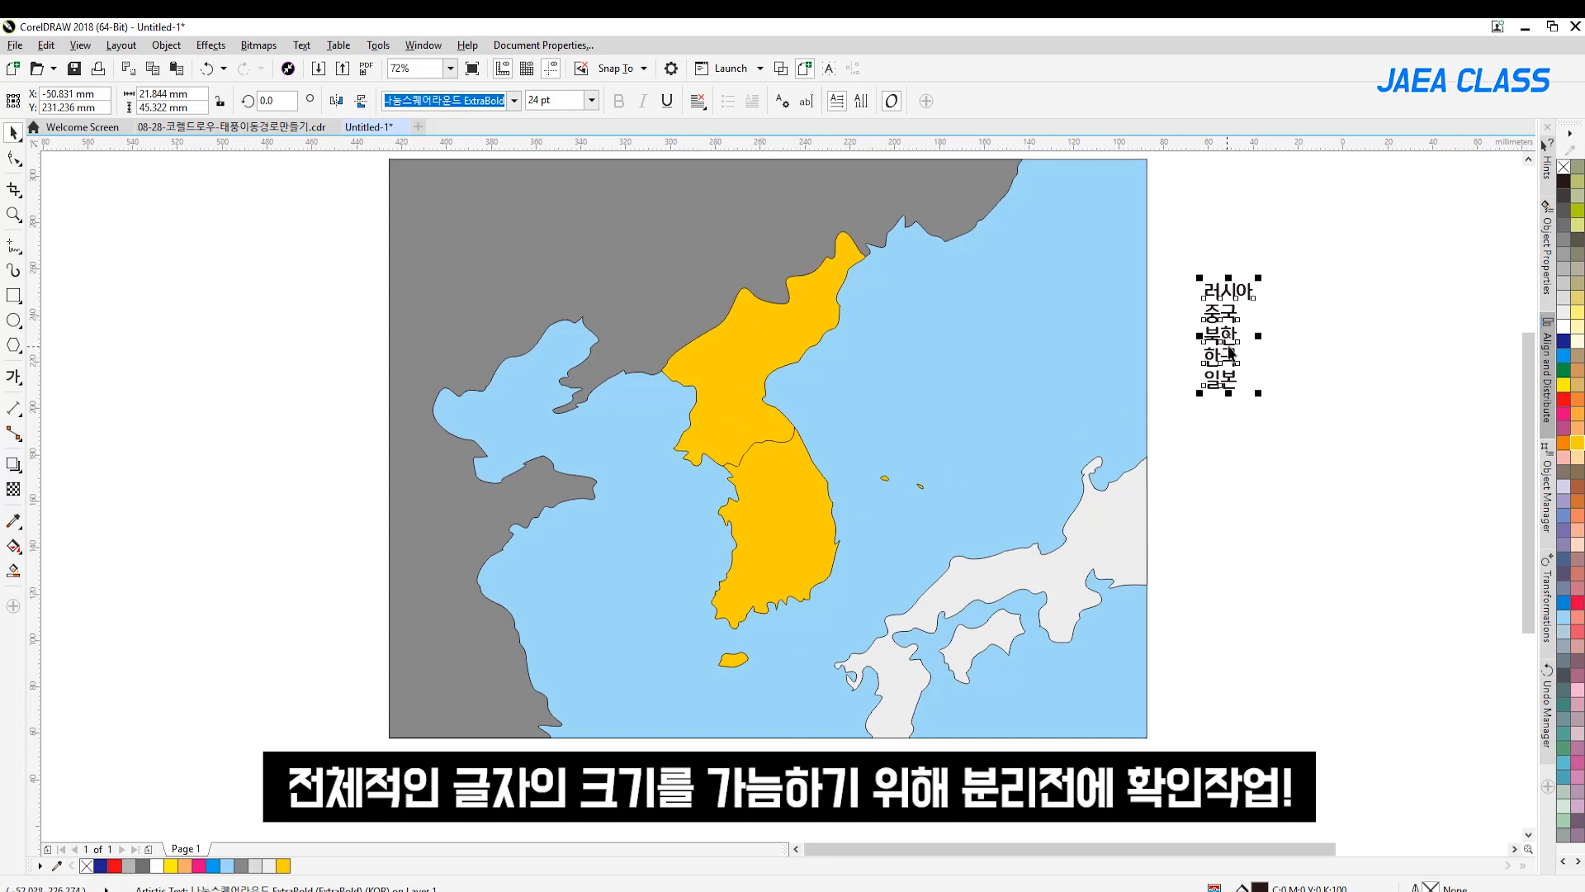
{"action": "left_click_drag", "start_coordinate": [1236, 368], "coordinate": [1254, 334]}
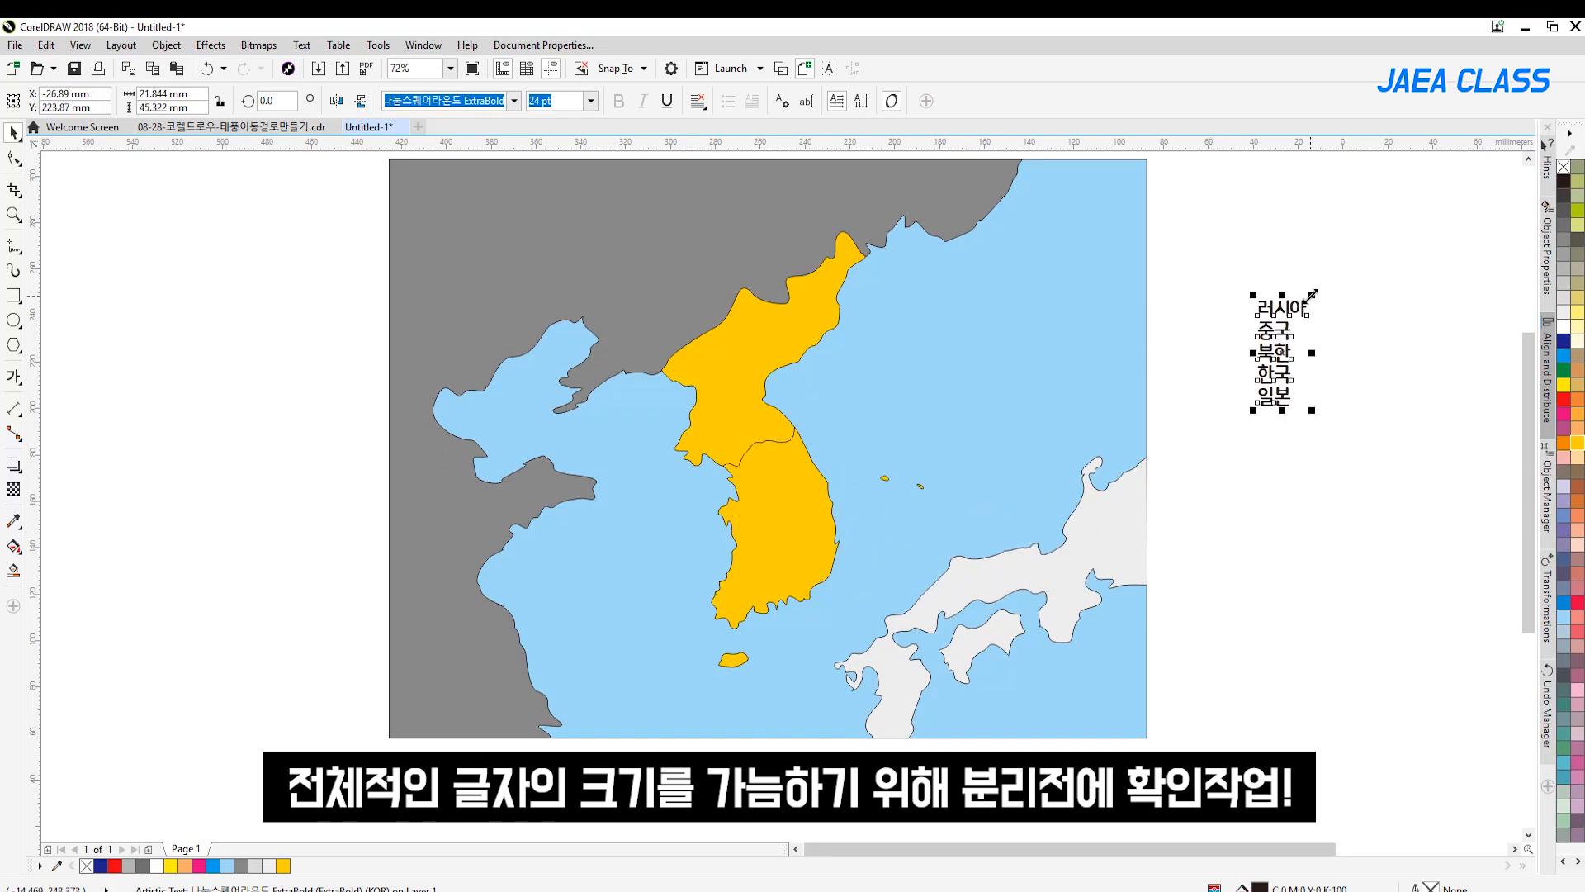
{"action": "left_click_drag", "start_coordinate": [1381, 239], "coordinate": [1380, 226]}
{"action": "left_click_drag", "start_coordinate": [1089, 312], "coordinate": [1341, 256]}
{"action": "key", "text": "ctrl+z"}
{"action": "left_click_drag", "start_coordinate": [1286, 312], "coordinate": [1248, 330]}
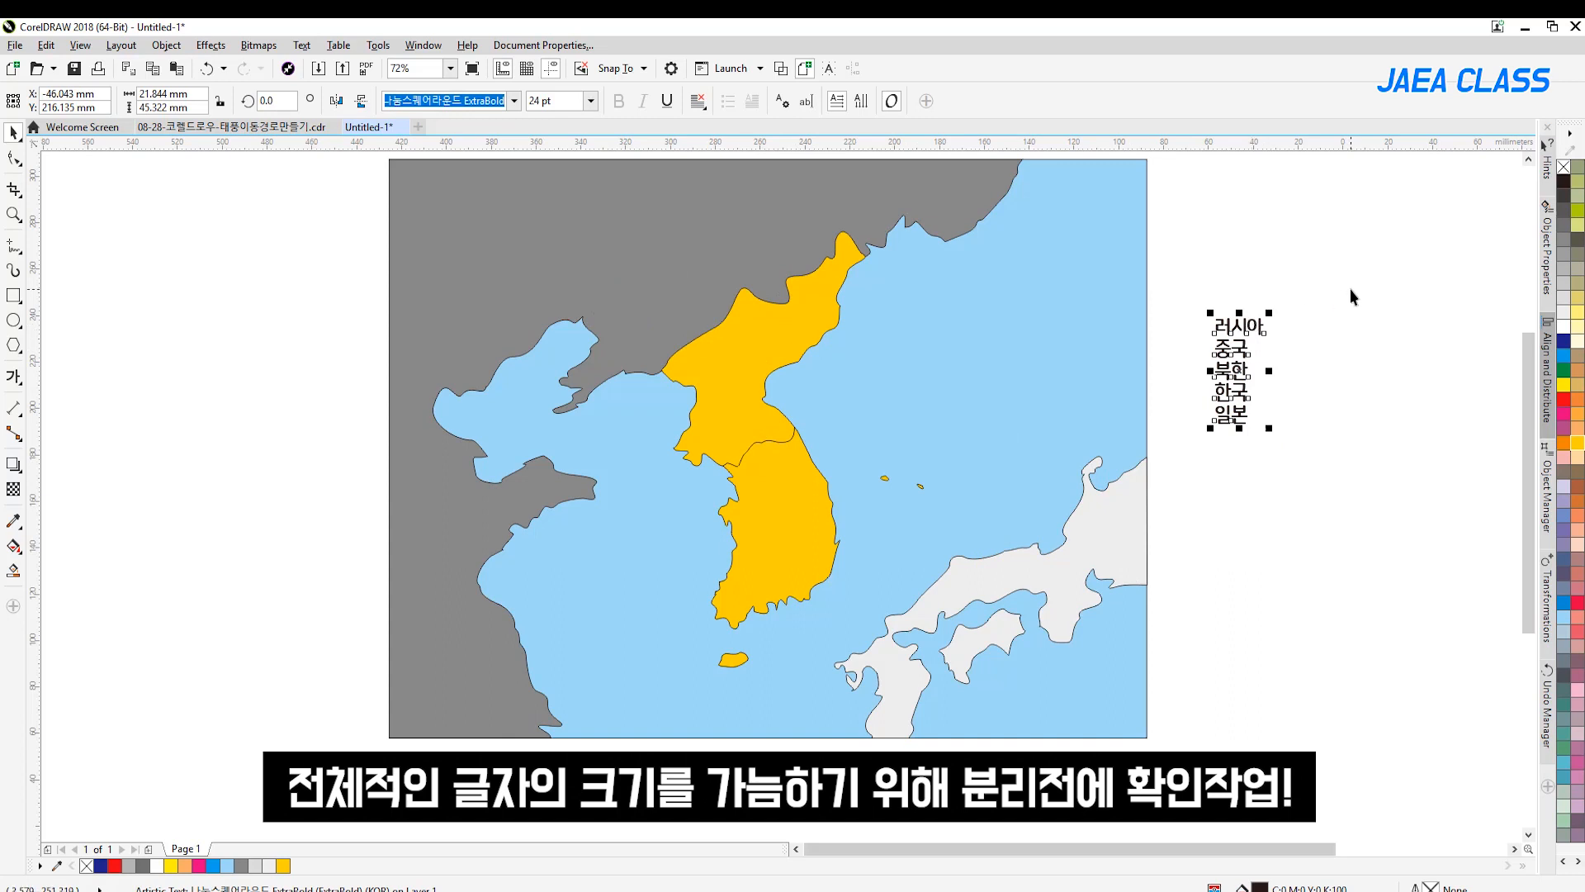
Break the country name list apart into separate lines and fill all five names with slate blue (C:60 M:40 Y:0 K:40)
{"action": "left_click", "coordinate": [1335, 335]}
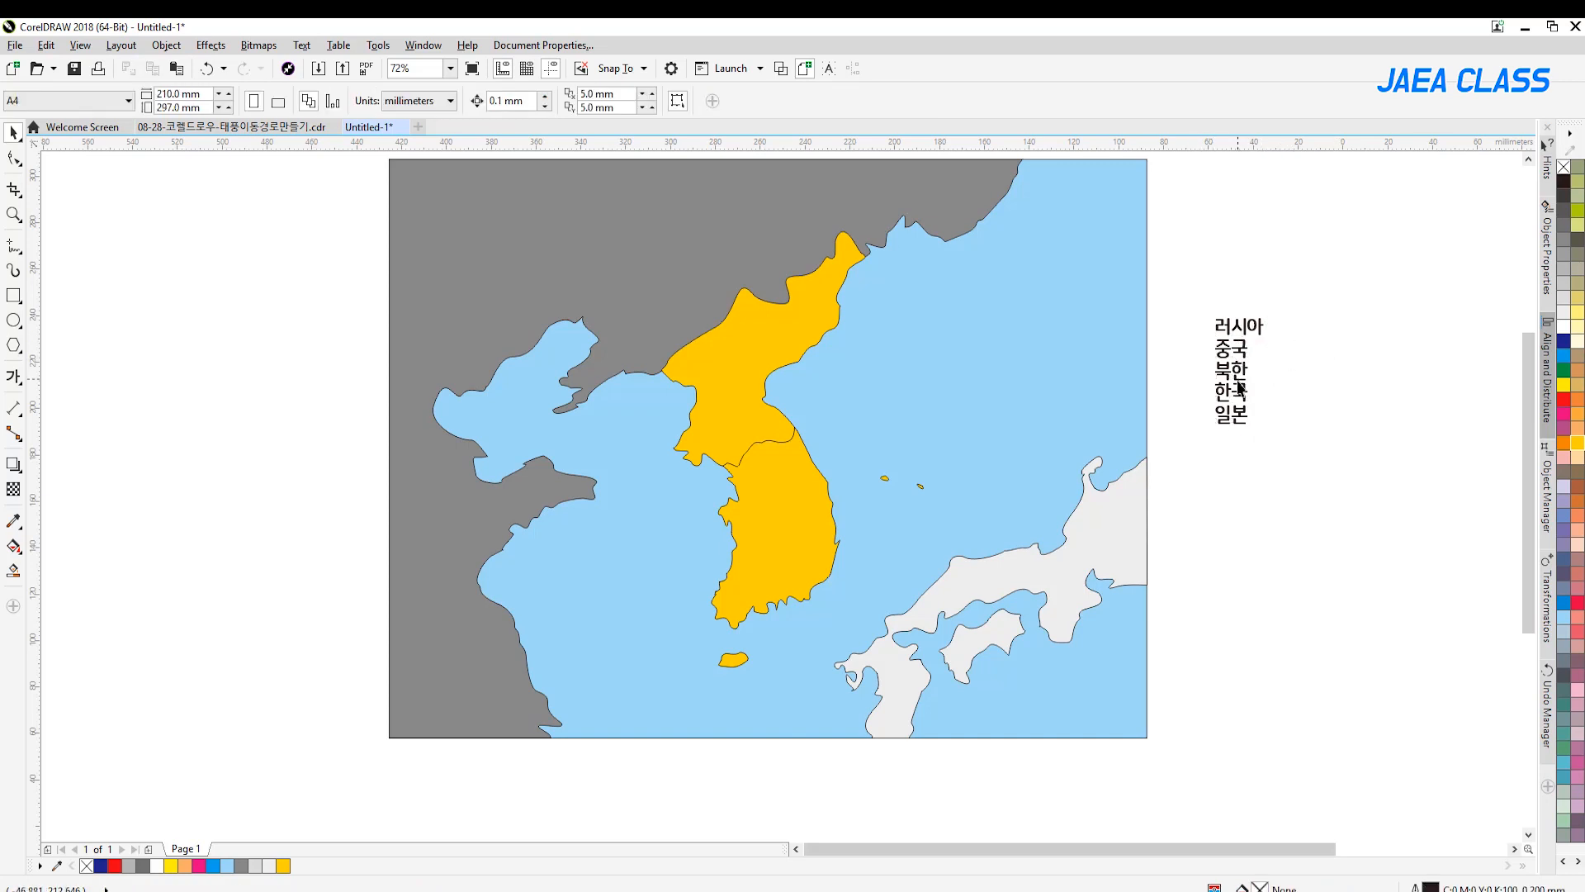
{"action": "left_click_drag", "start_coordinate": [1335, 232], "coordinate": [1179, 488]}
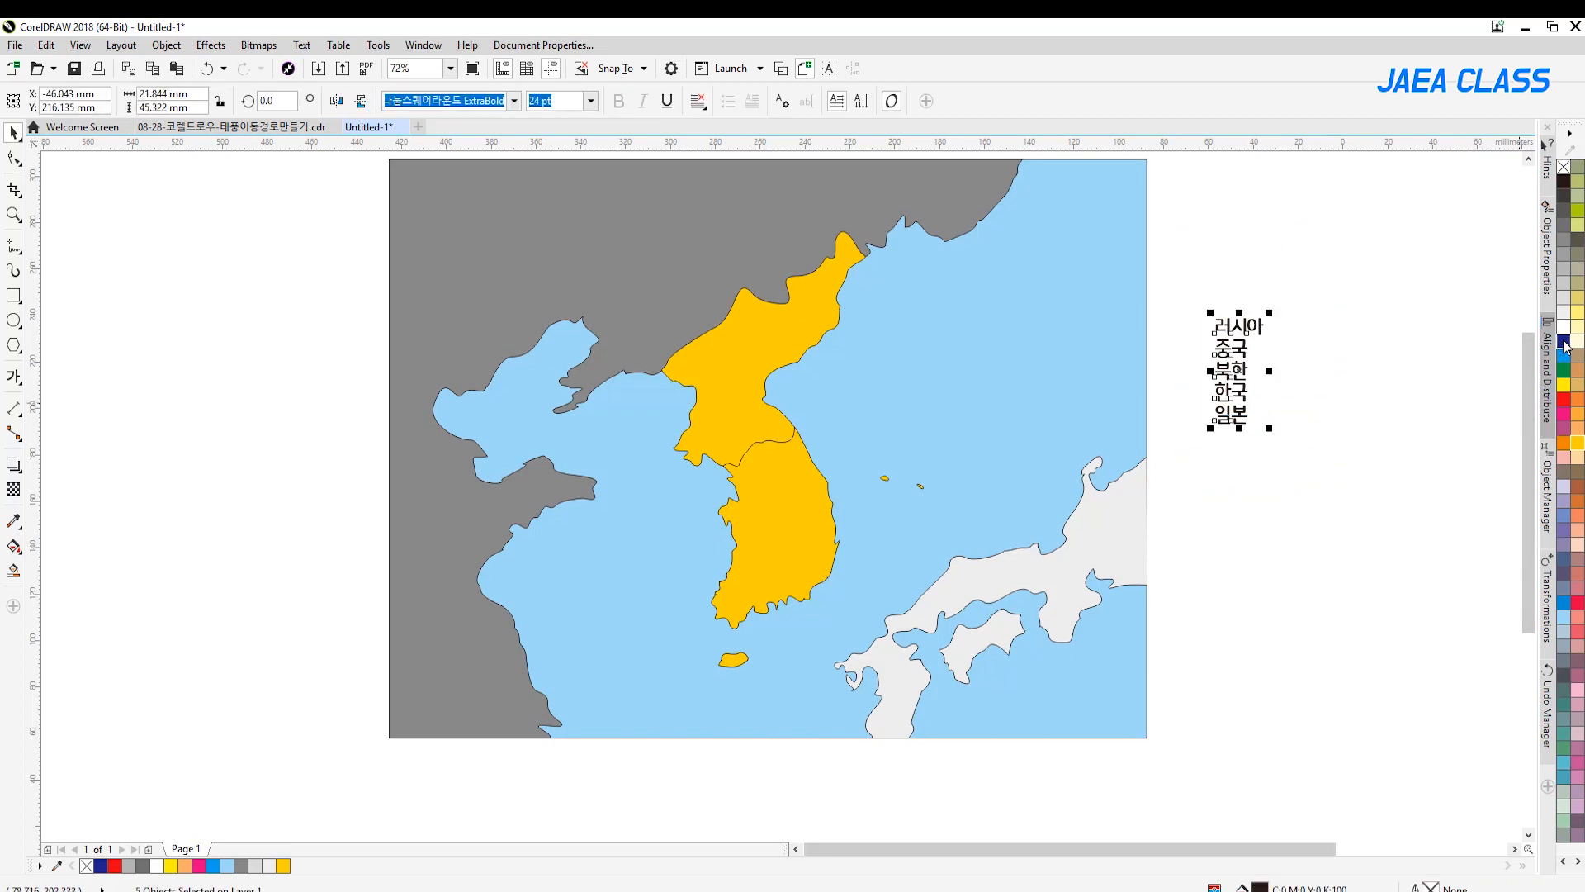
{"action": "left_click", "coordinate": [1563, 457]}
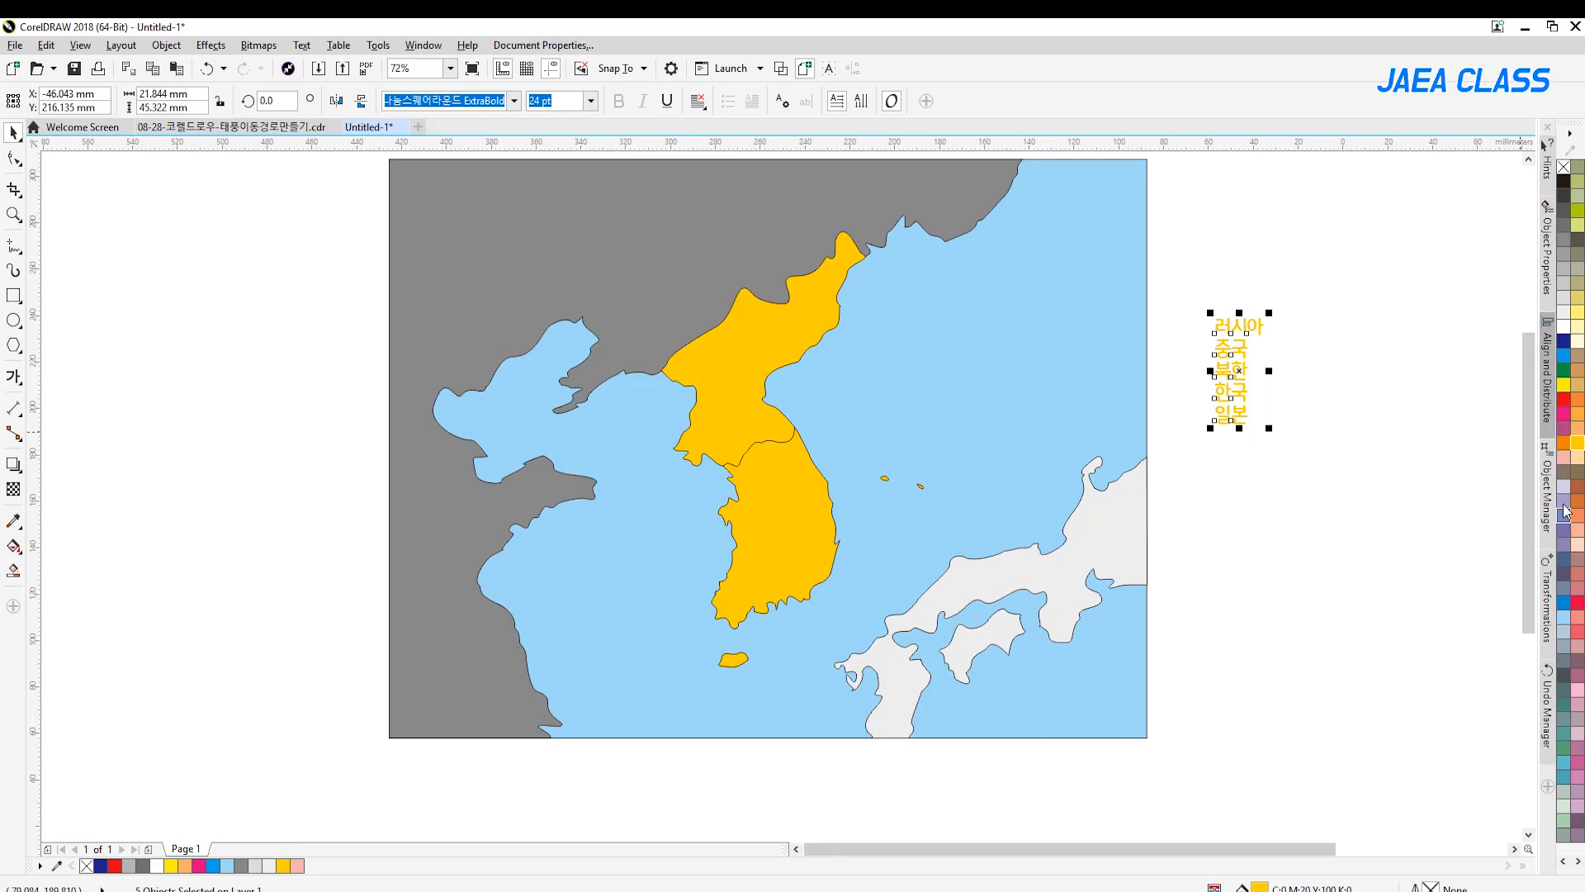
{"action": "left_click", "coordinate": [1565, 560]}
{"action": "left_click", "coordinate": [1277, 498]}
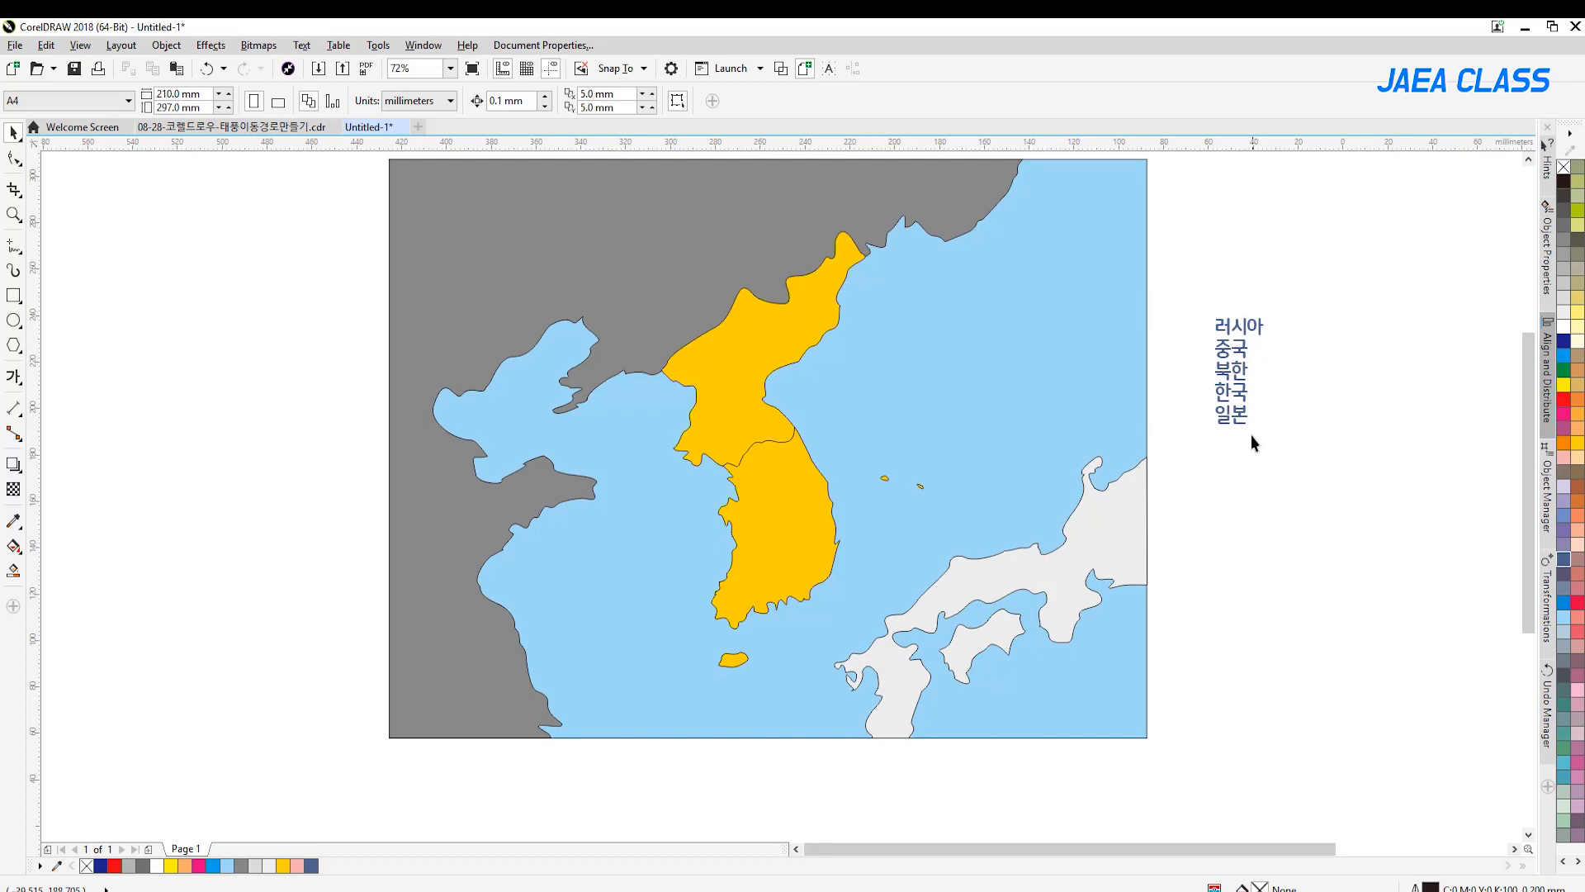
Place the labels 러시아, 중국, 북한, 한국 and 일본 on their respective countries on the map
{"action": "left_click_drag", "start_coordinate": [1243, 326], "coordinate": [914, 186]}
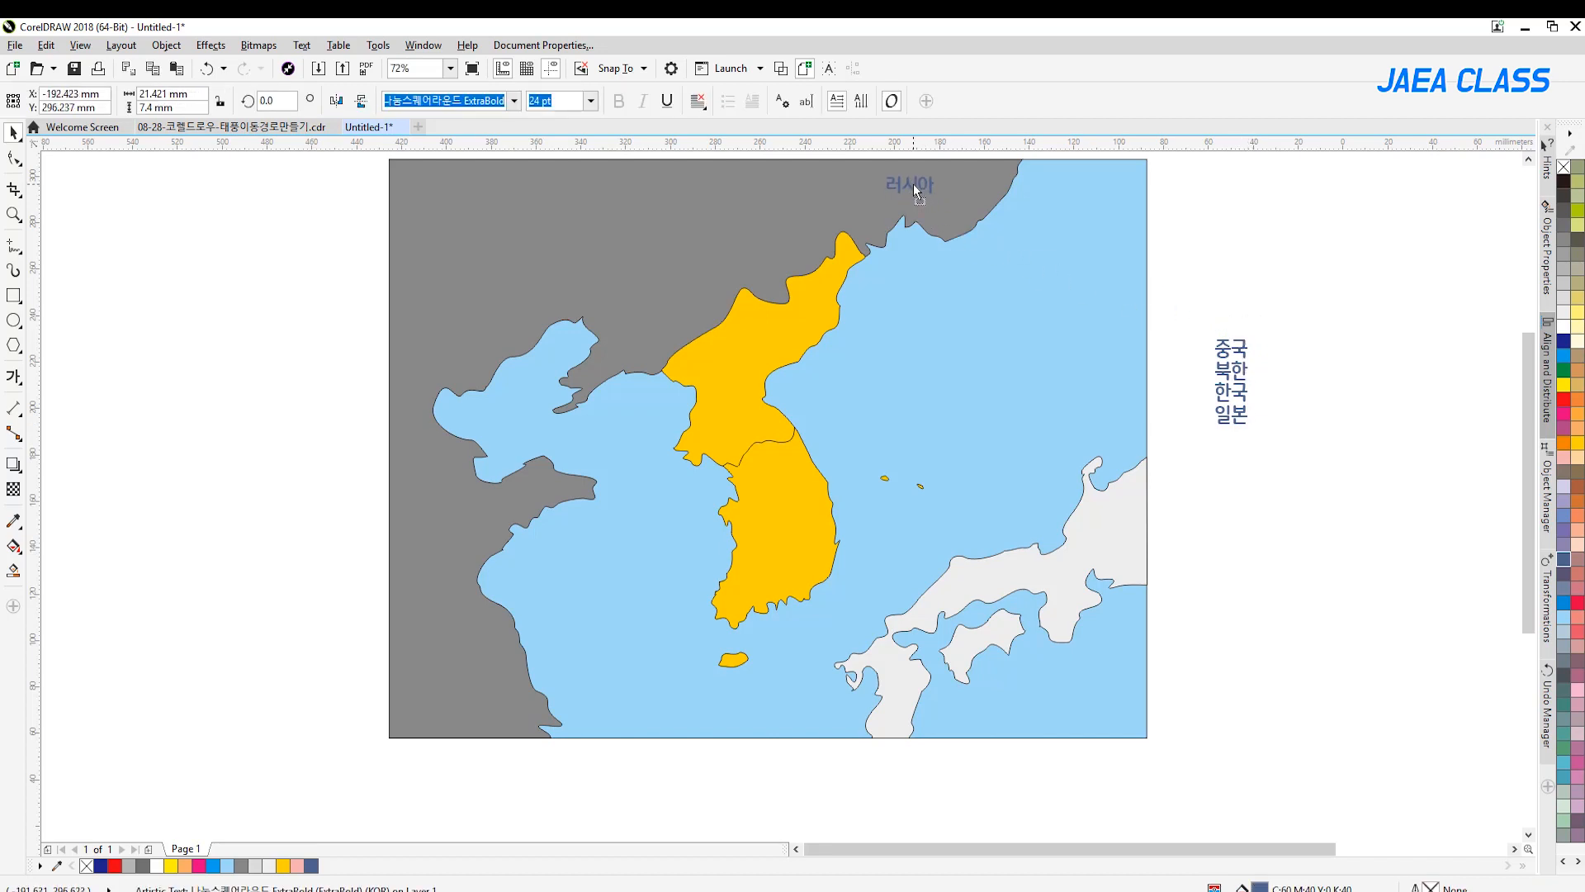
{"action": "left_click_drag", "start_coordinate": [1240, 357], "coordinate": [538, 240]}
{"action": "left_click_drag", "start_coordinate": [1237, 371], "coordinate": [737, 390]}
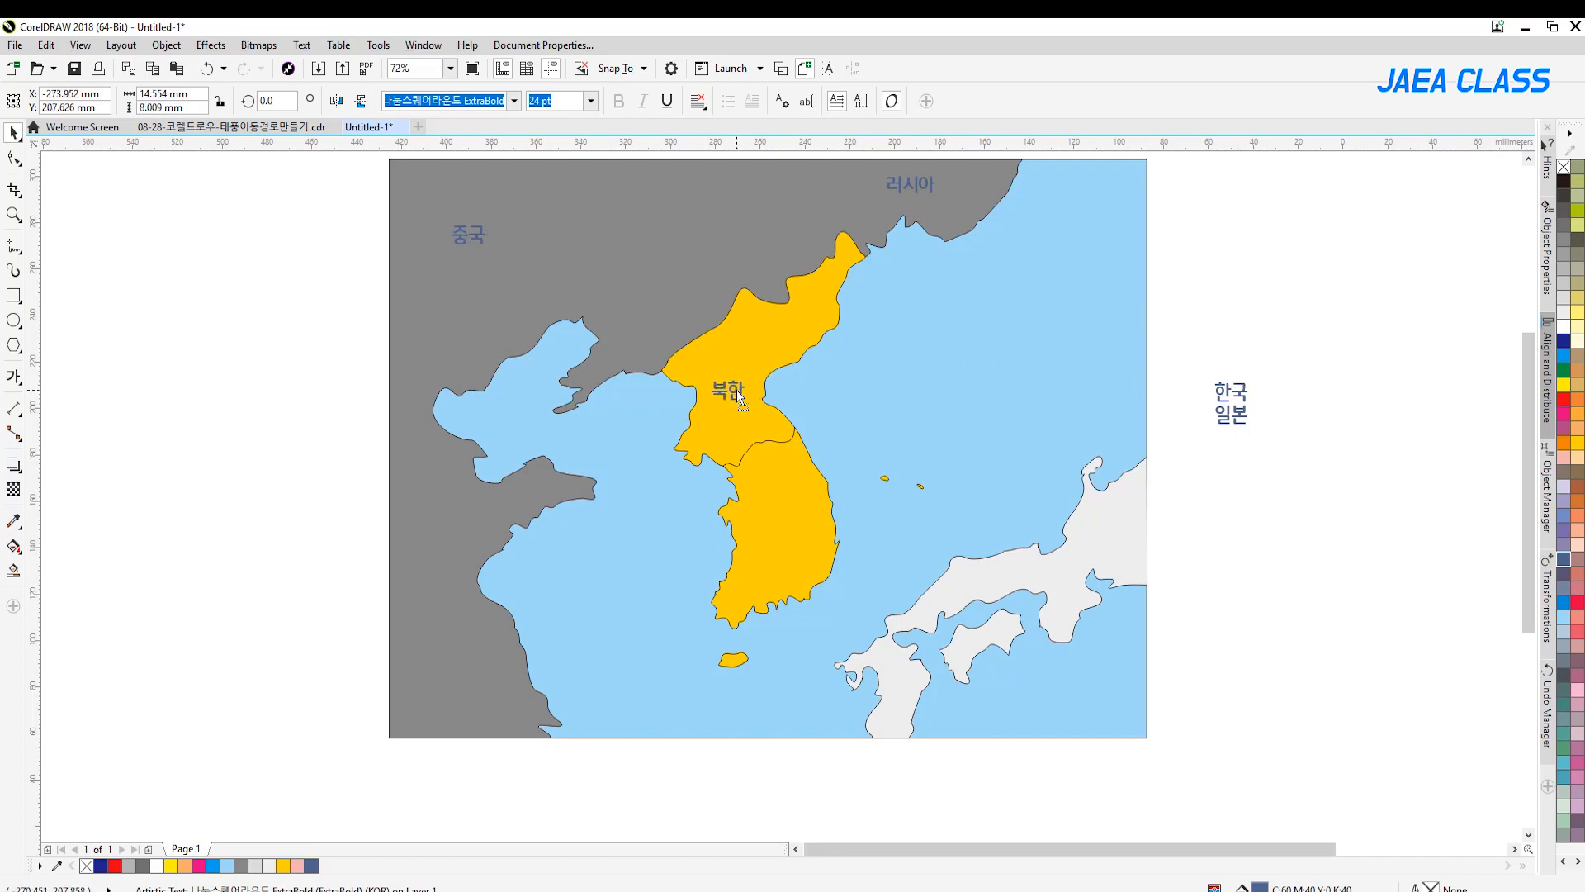
{"action": "left_click_drag", "start_coordinate": [1238, 405], "coordinate": [809, 560]}
{"action": "left_click_drag", "start_coordinate": [1233, 415], "coordinate": [1120, 545]}
{"action": "left_click", "coordinate": [1366, 462]}
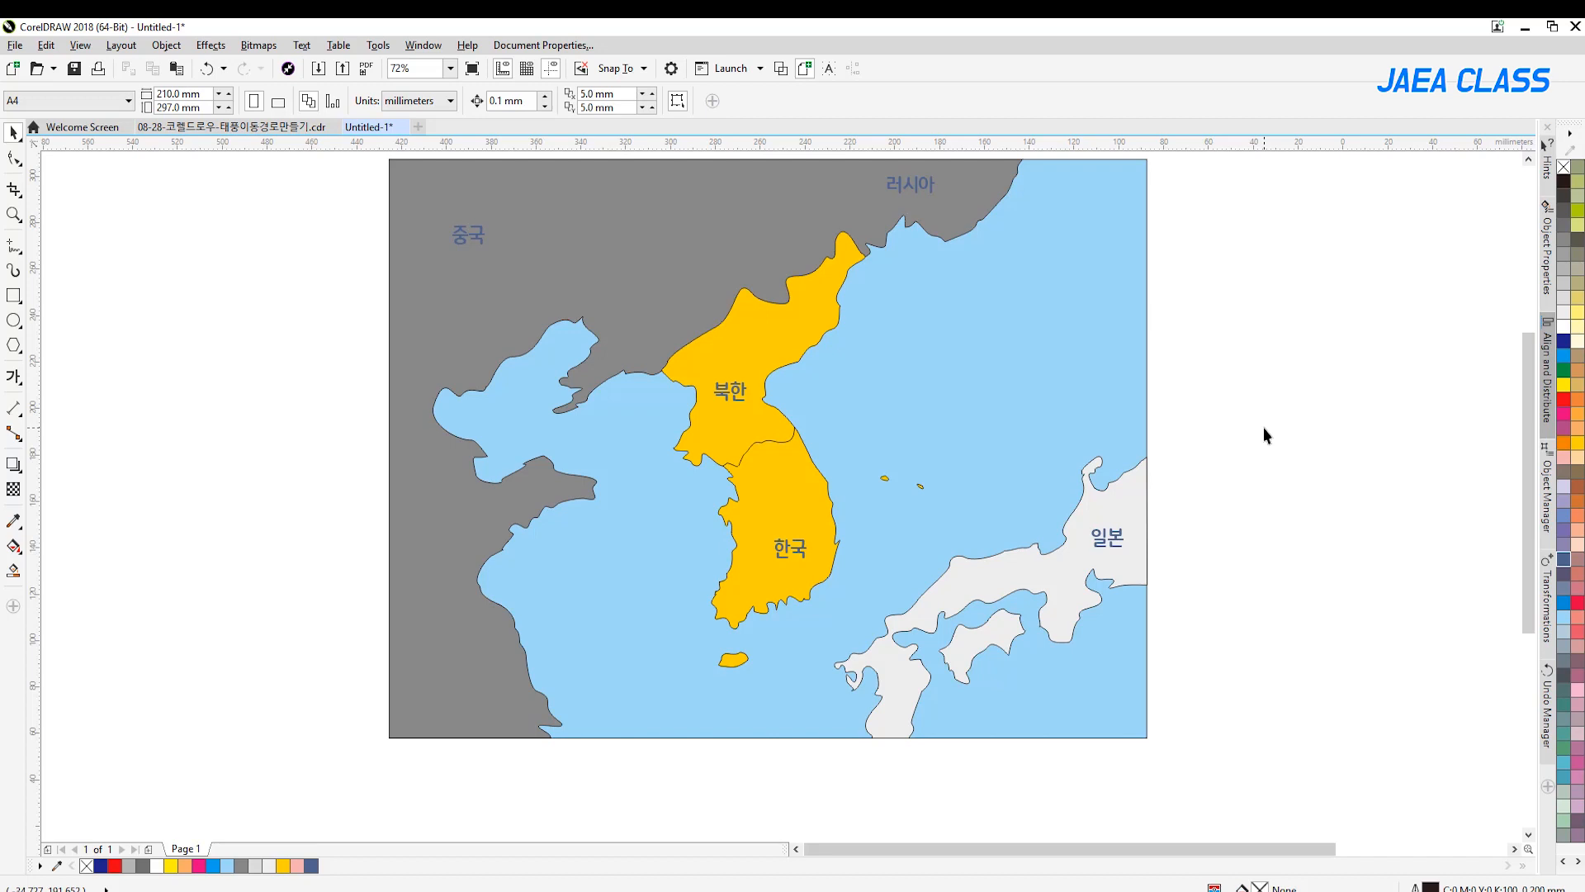
Fill the Korean peninsula, Jeju and the two small East Sea islands with pale yellow
{"action": "left_click", "coordinate": [800, 322]}
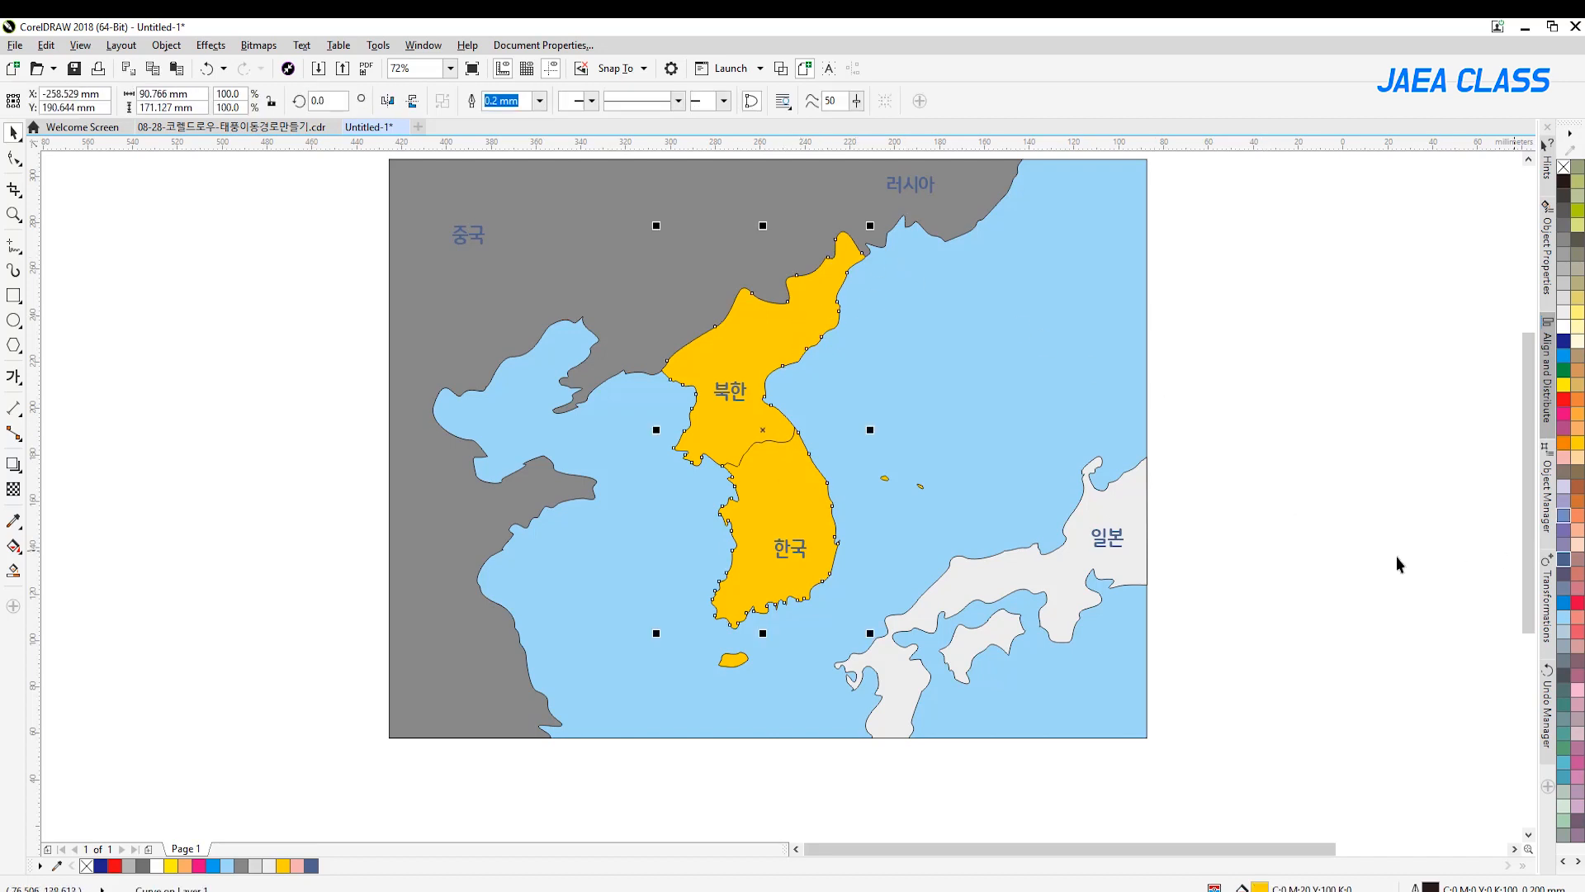
{"action": "left_click", "coordinate": [732, 660], "text": "shift"}
{"action": "left_click_drag", "start_coordinate": [1280, 368], "coordinate": [862, 503]}
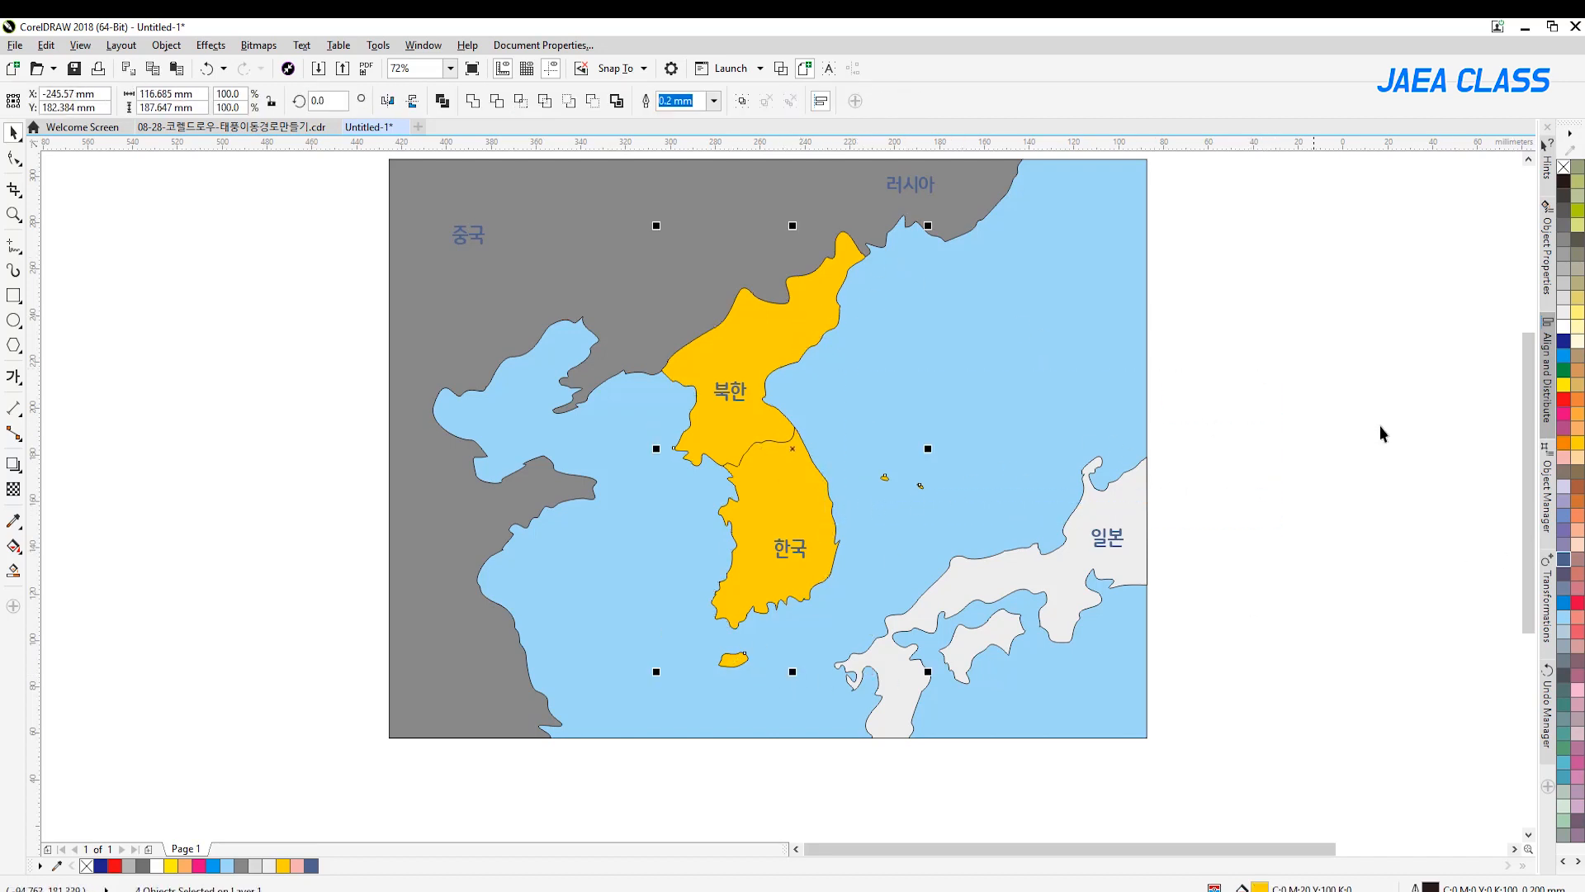
{"action": "left_click", "coordinate": [1578, 344]}
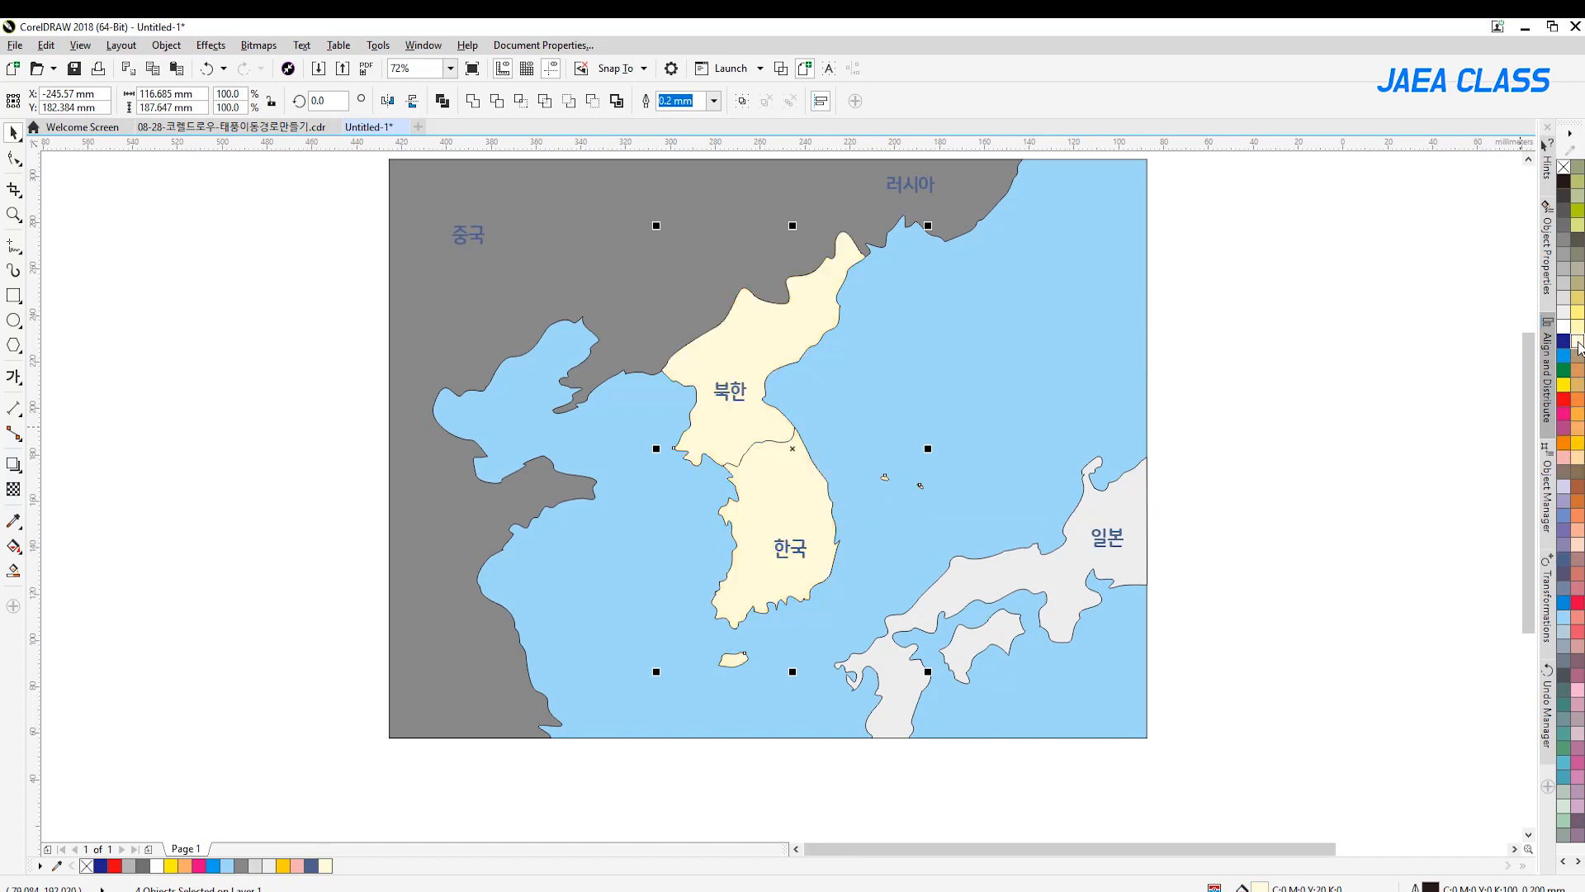
{"action": "left_click", "coordinate": [1578, 538]}
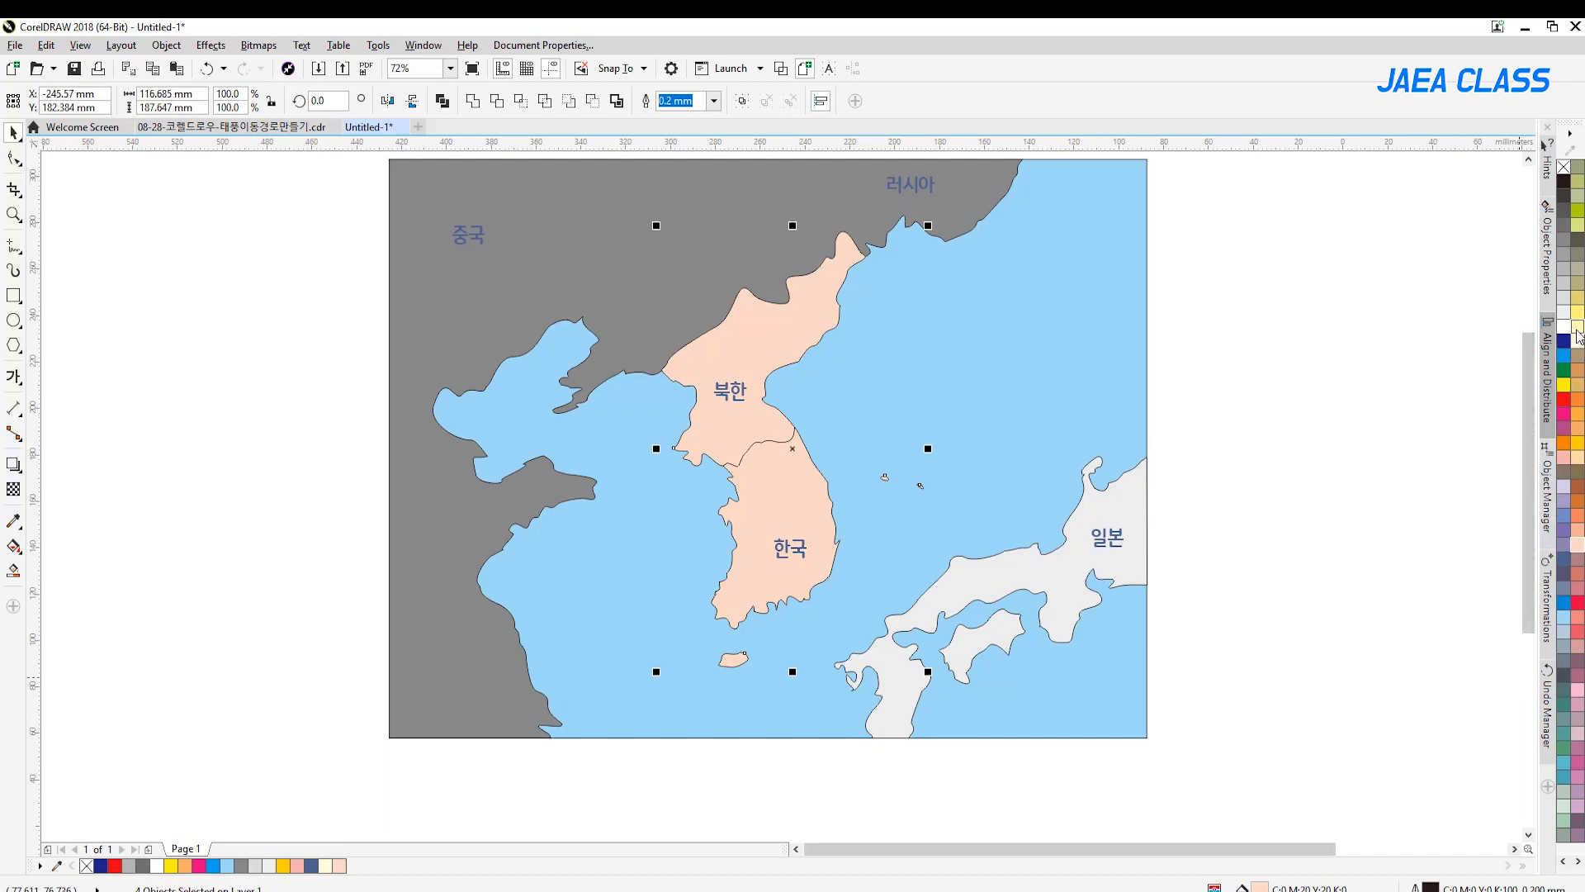
{"action": "left_click", "coordinate": [1578, 332]}
{"action": "key", "text": "Escape"}
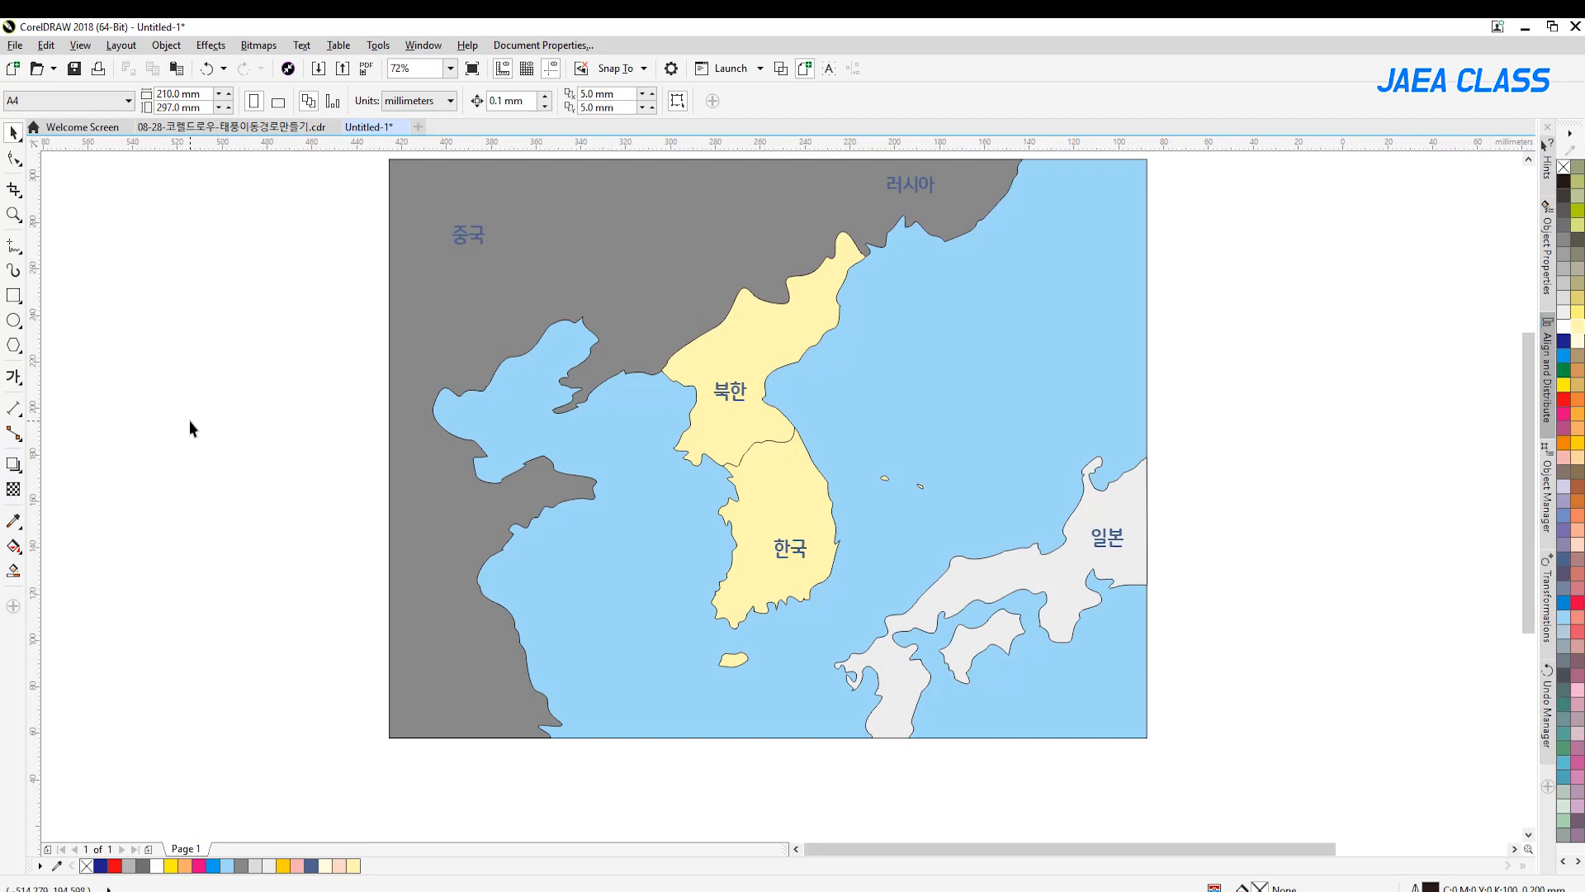
Look at the finished typhoon path map in the reference document and return to Untitled-1
{"action": "left_click", "coordinate": [221, 126]}
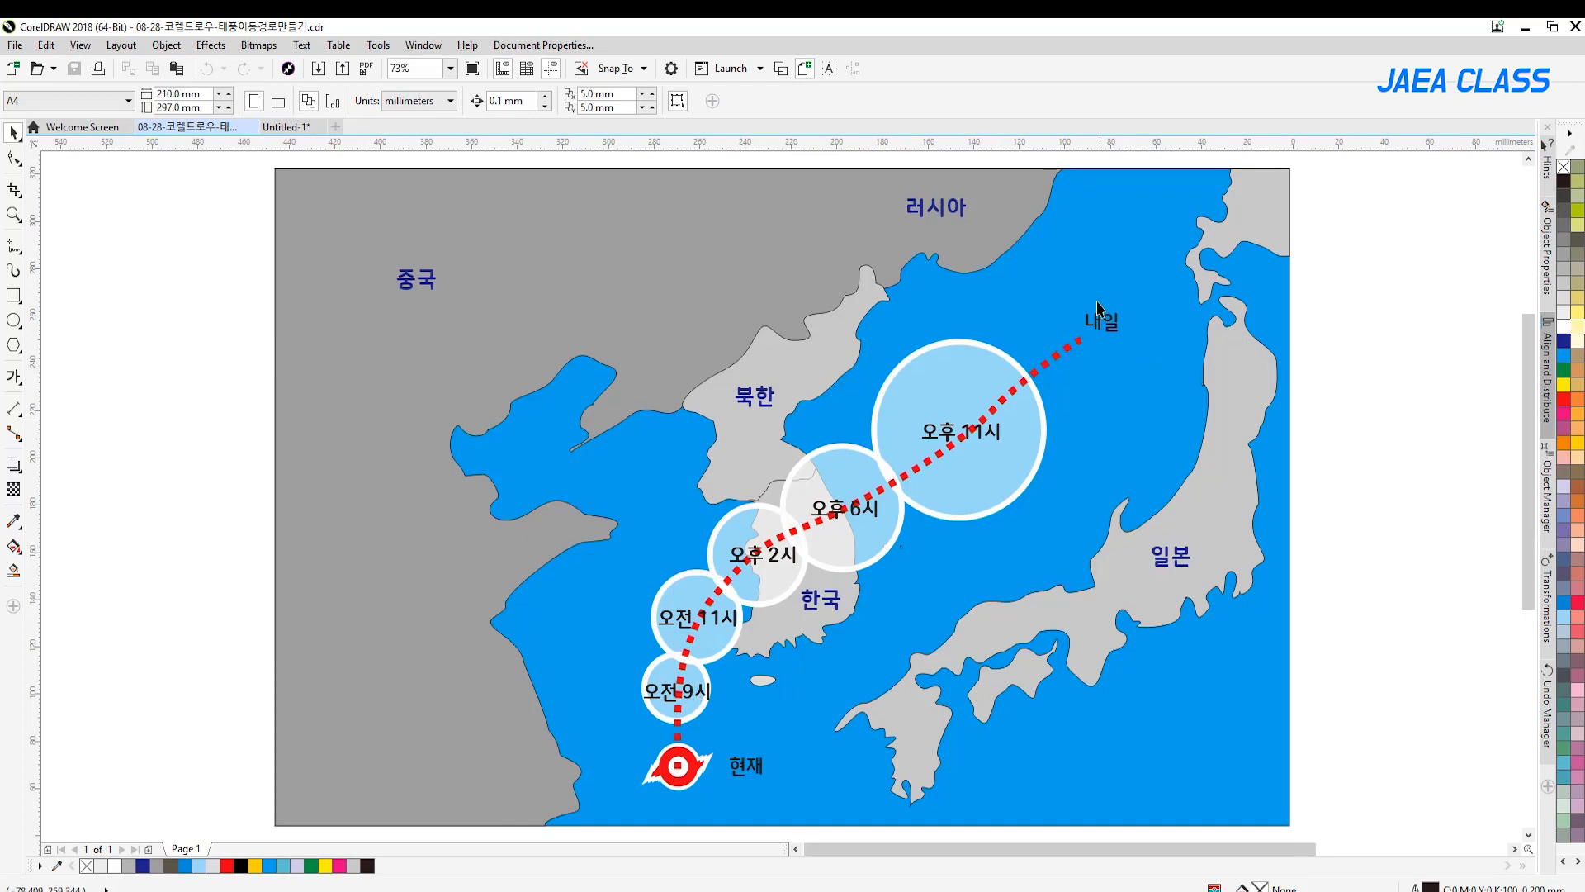
{"action": "left_click", "coordinate": [286, 127]}
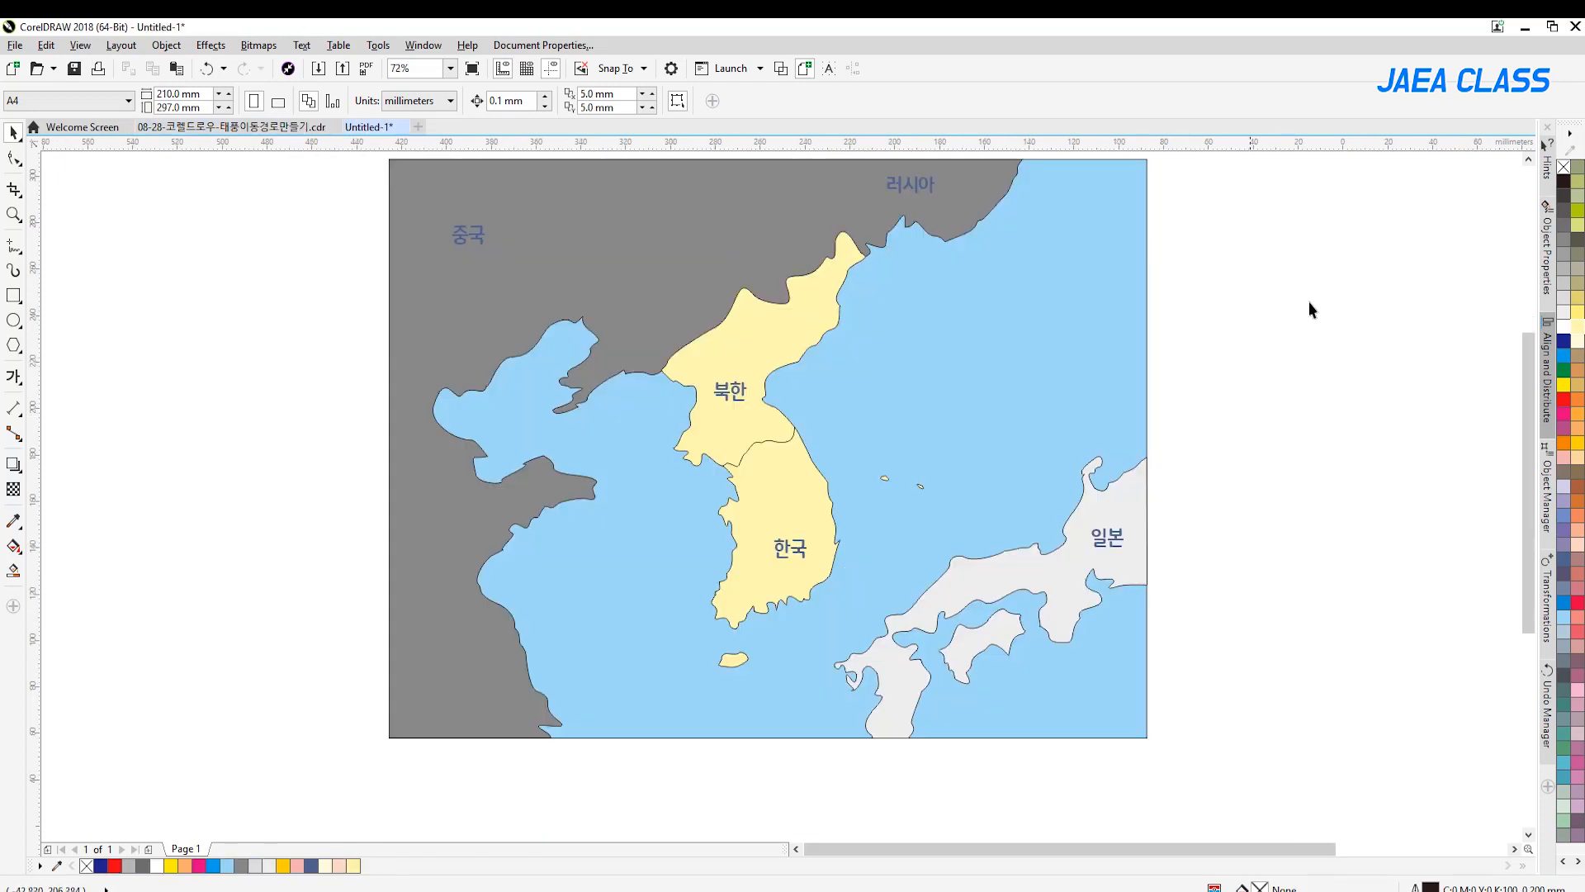
{"action": "scroll", "coordinate": [1514, 169], "scroll_direction": "up", "scroll_amount": 2}
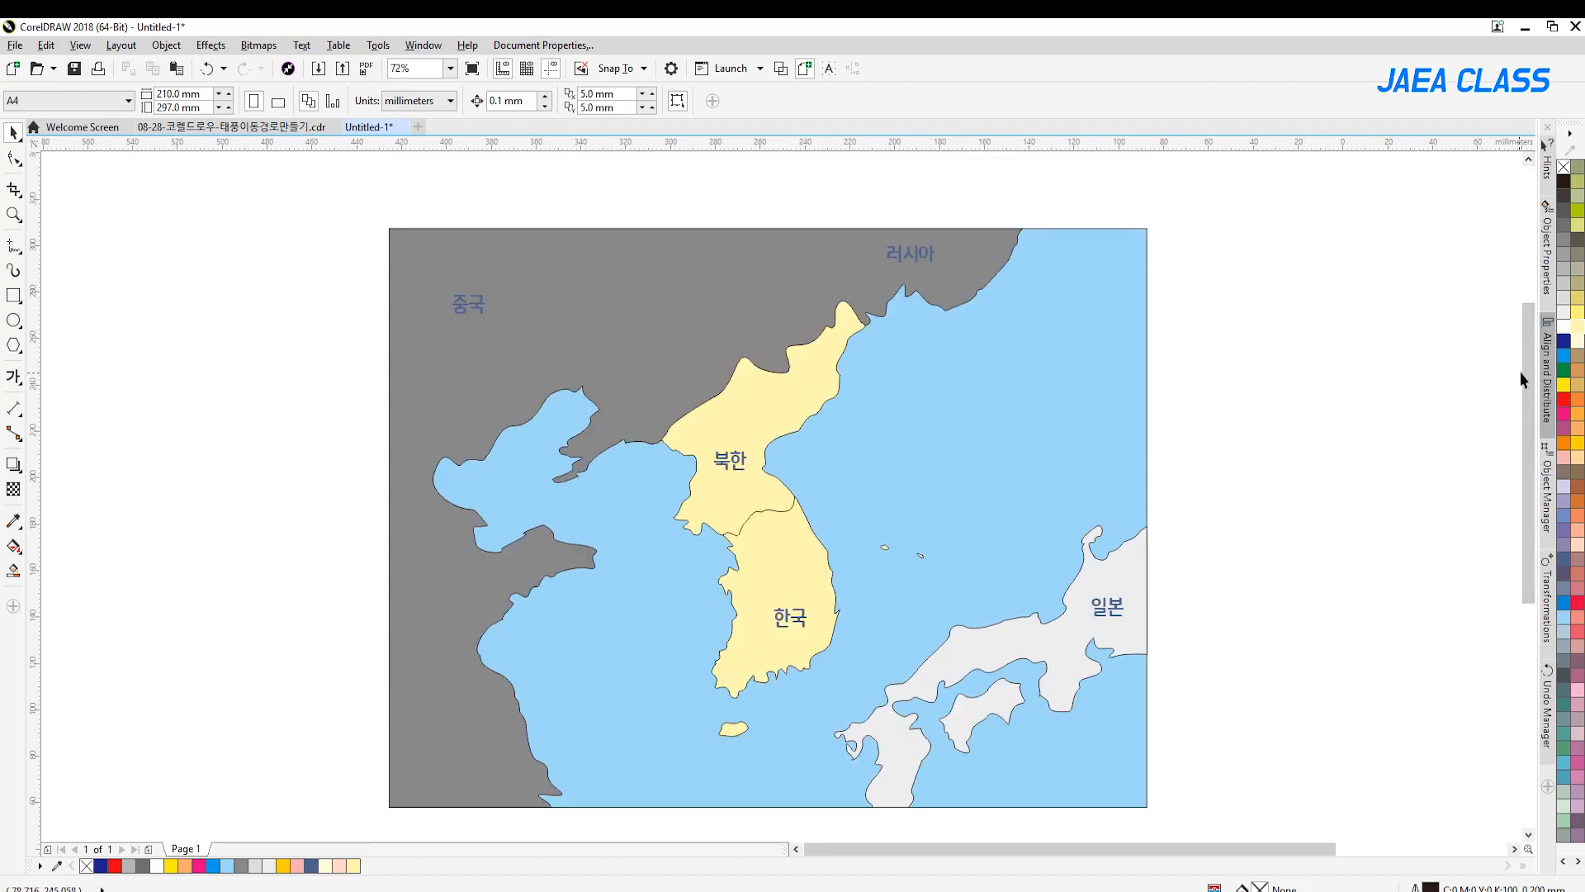
{"action": "scroll", "coordinate": [1523, 376], "scroll_direction": "down", "scroll_amount": 1}
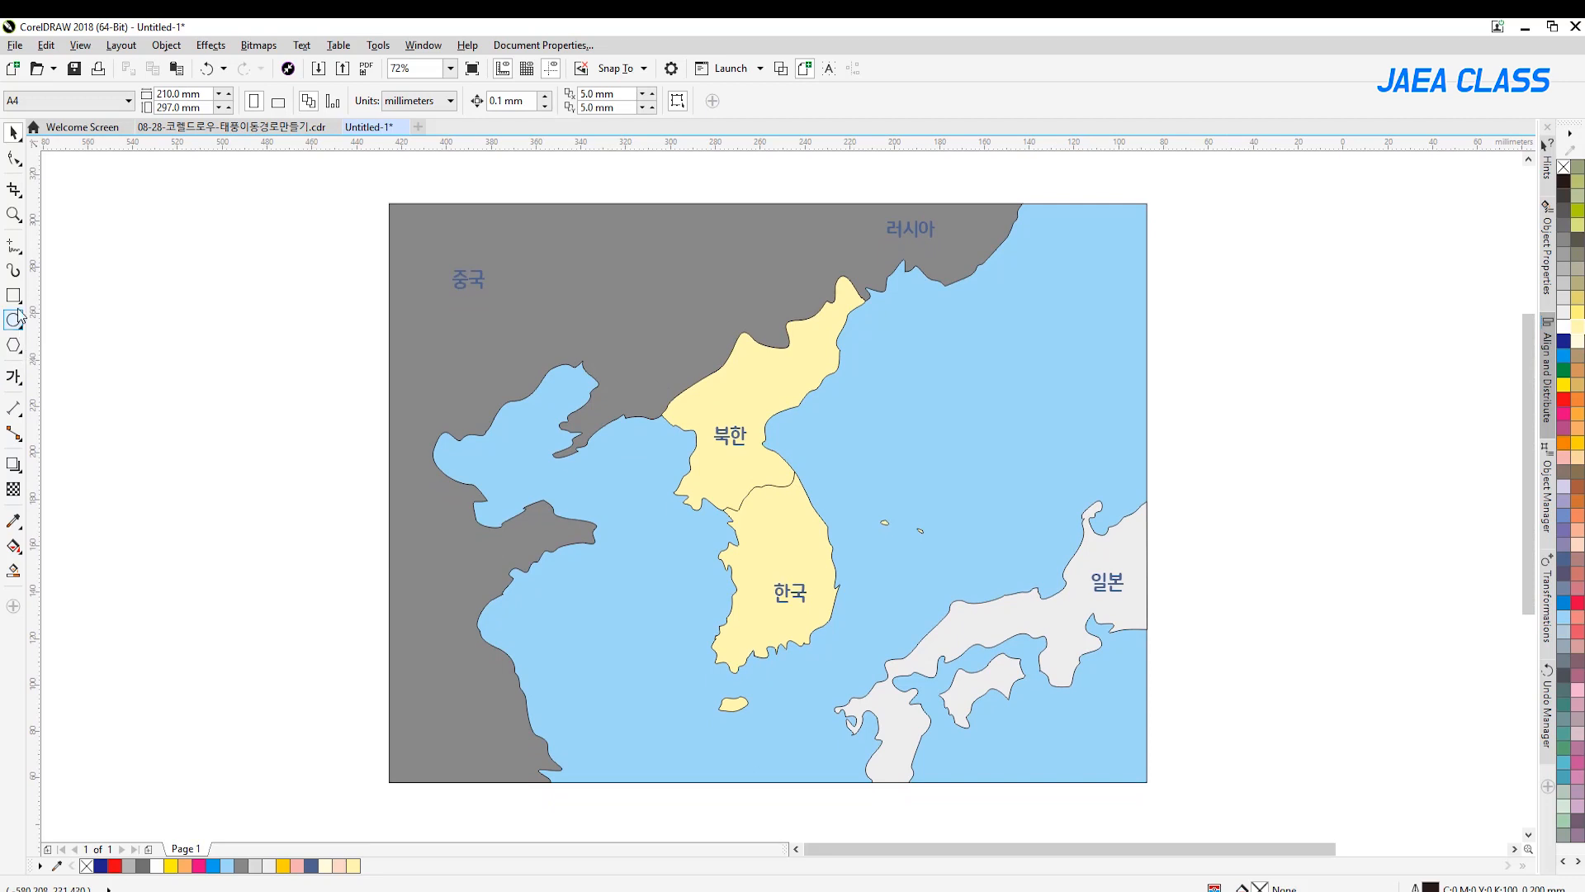
Draw a circle about 42 mm in diameter in the blank area west of the map
{"action": "left_click", "coordinate": [14, 214]}
{"action": "left_click", "coordinate": [241, 620]}
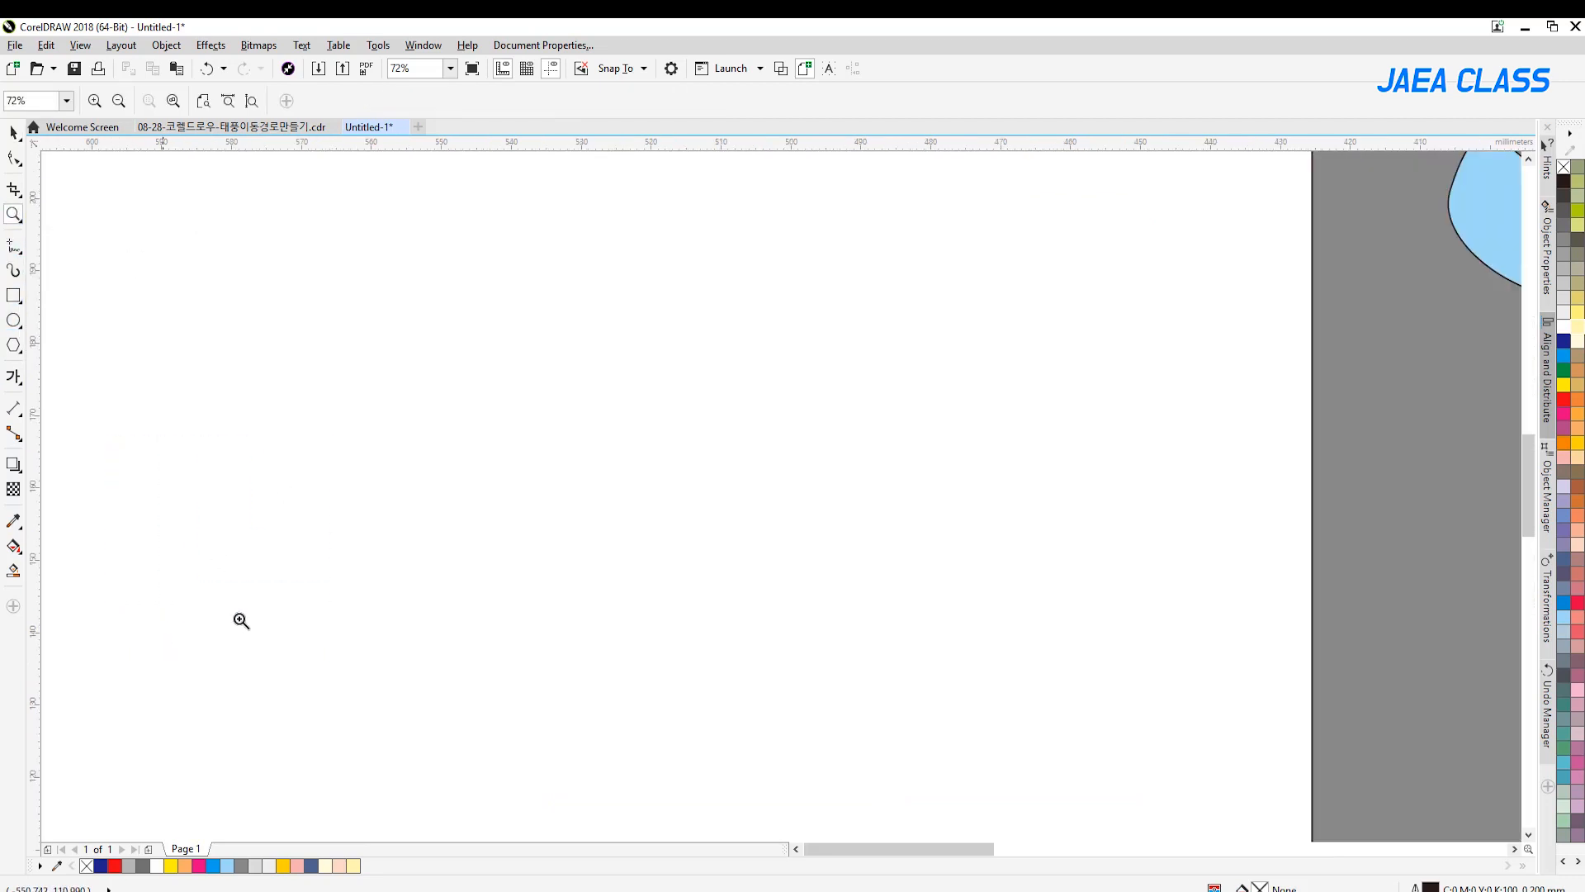
{"action": "left_click", "coordinate": [13, 319]}
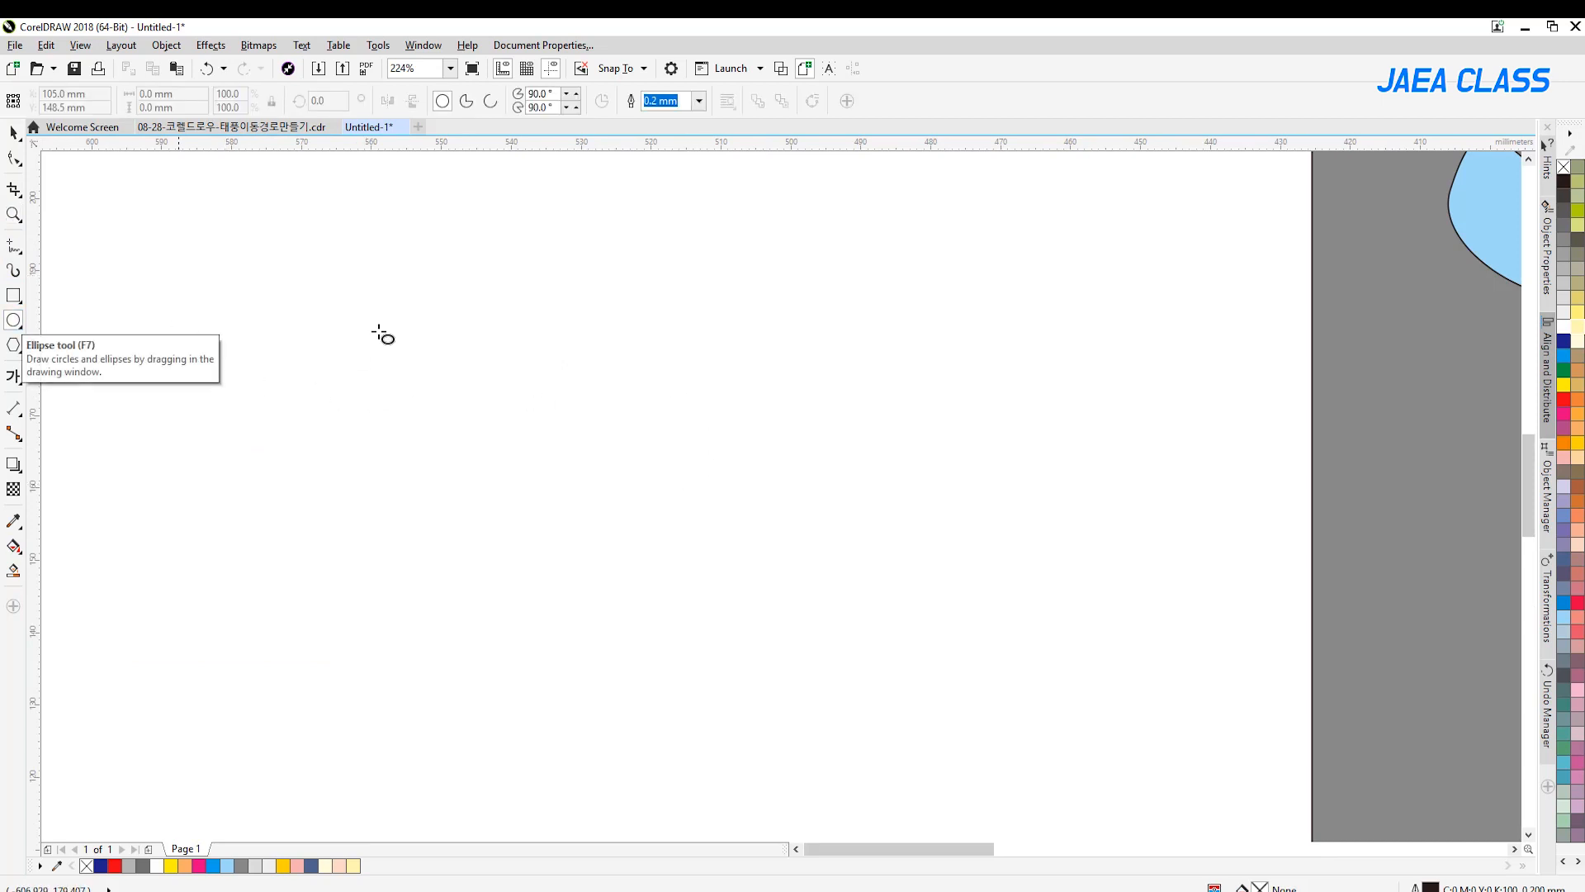
{"action": "left_click_drag", "start_coordinate": [581, 355], "coordinate": [807, 400]}
{"action": "key", "text": "space"}
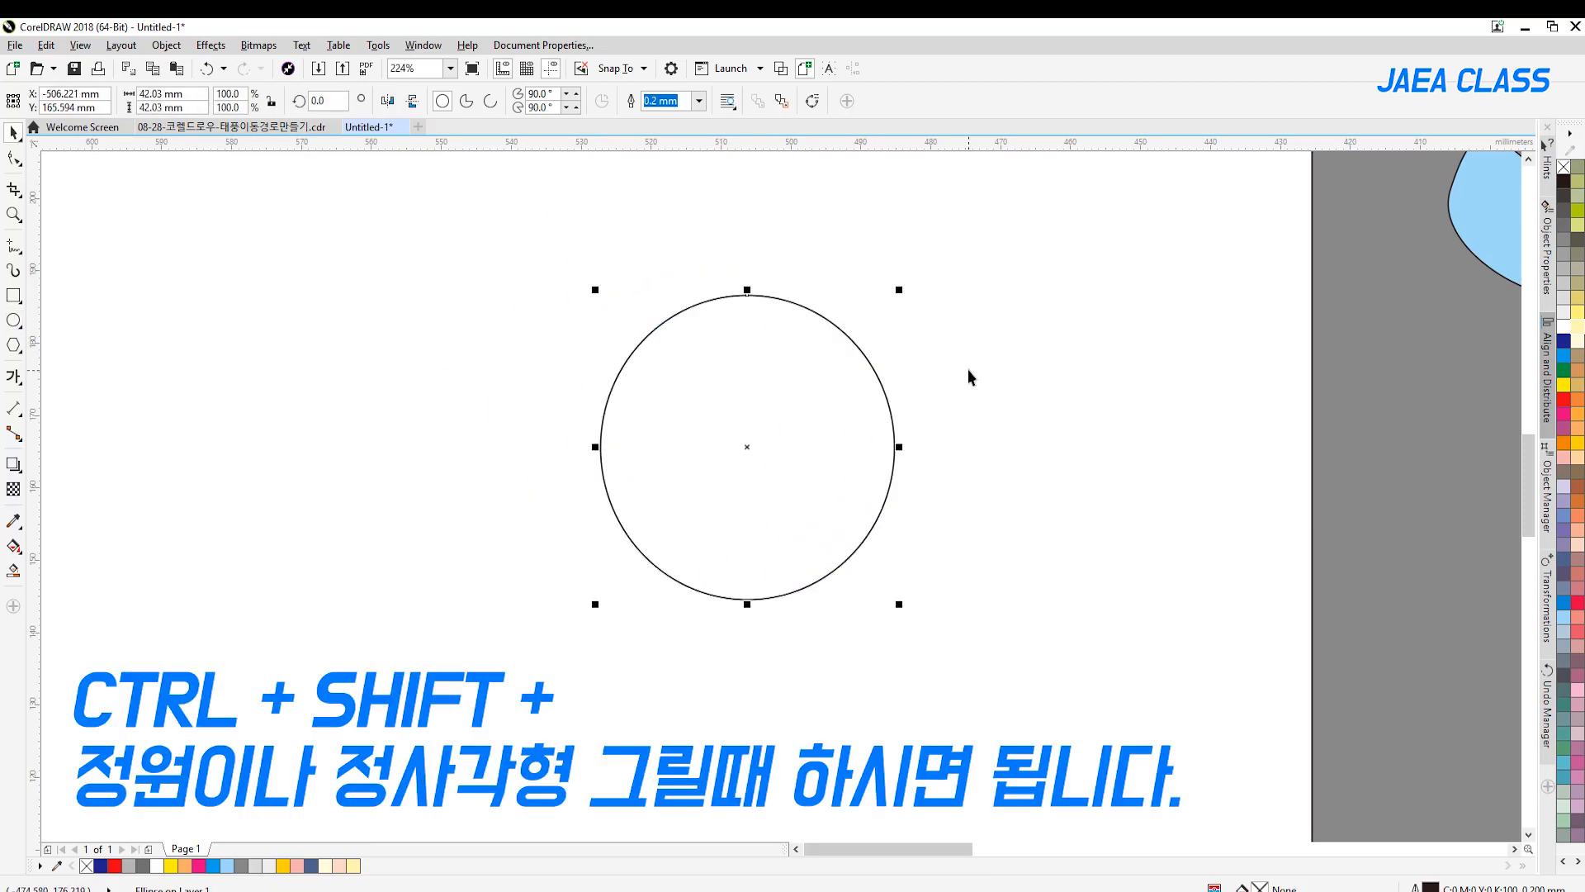
{"action": "left_click", "coordinate": [17, 299]}
{"action": "left_click", "coordinate": [17, 347]}
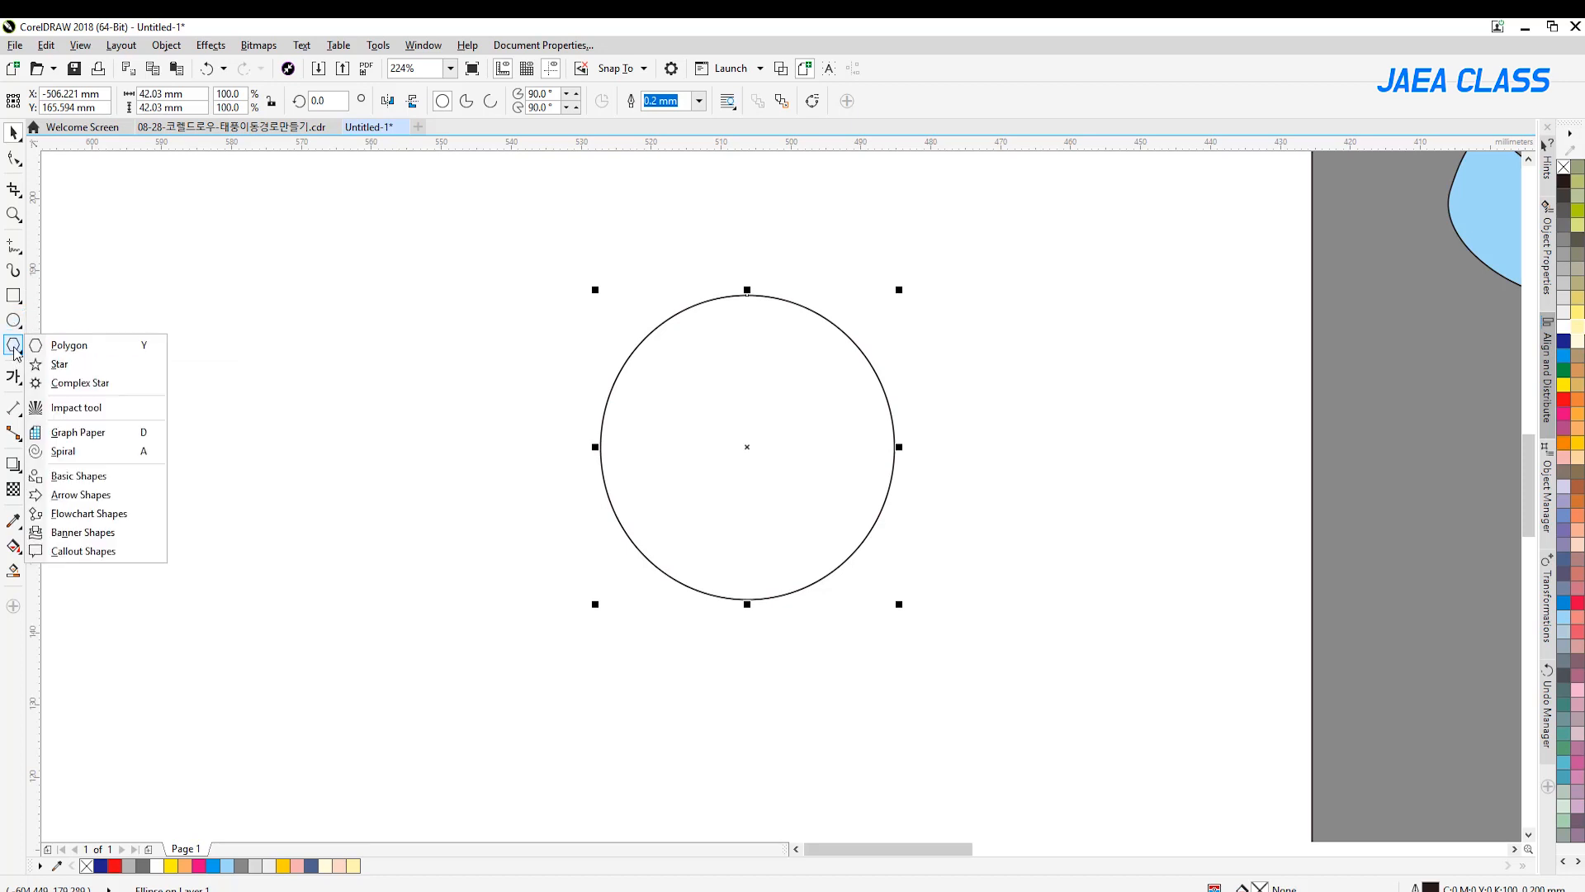
{"action": "left_click", "coordinate": [82, 477]}
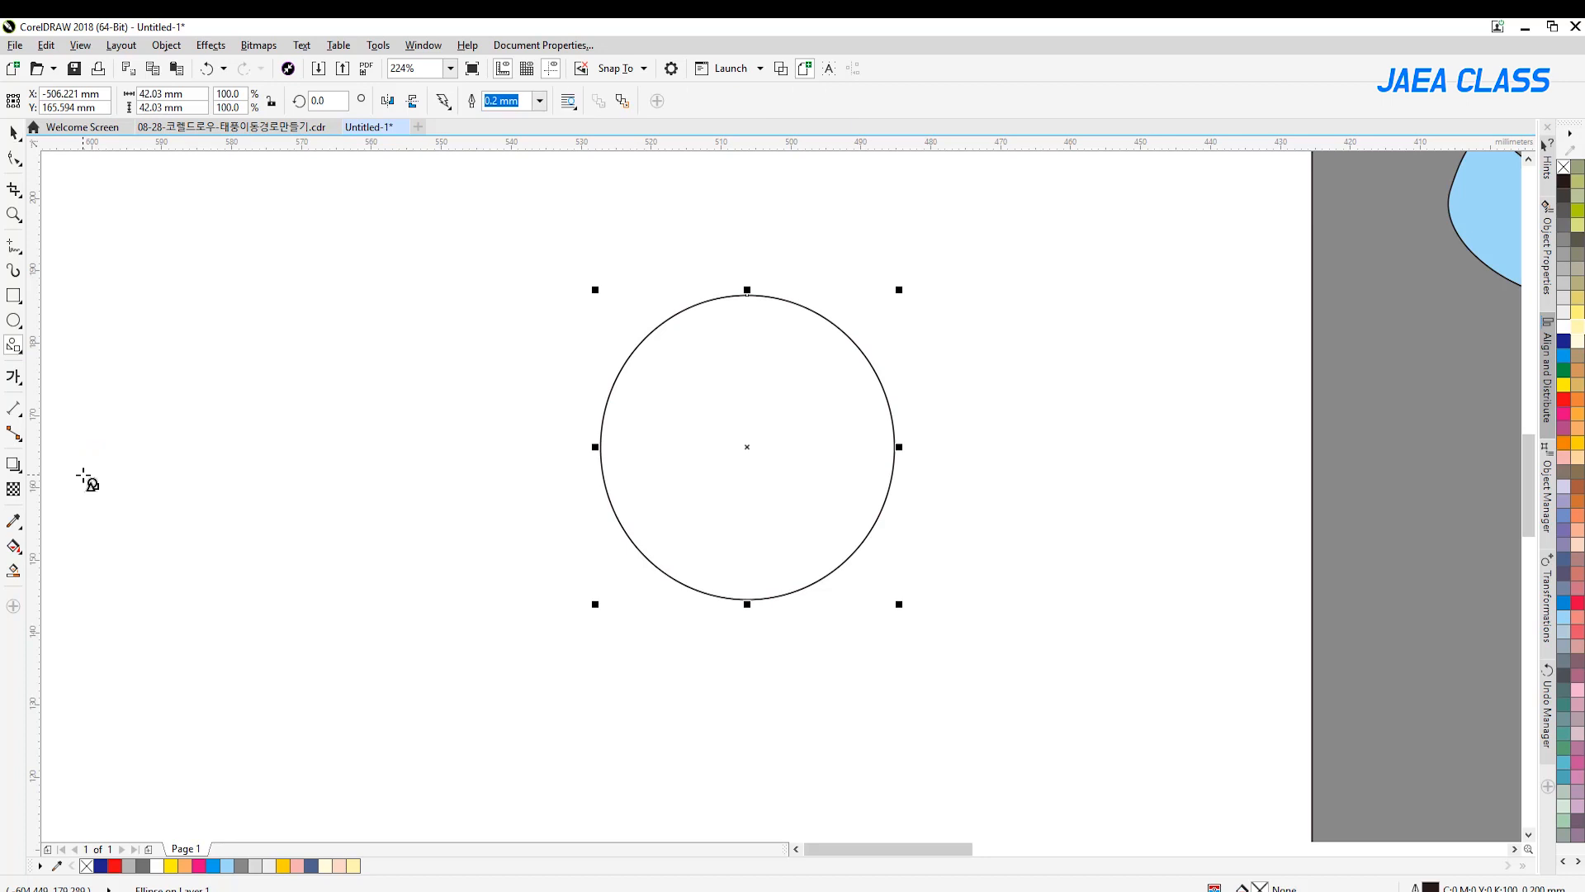
{"action": "left_click", "coordinate": [443, 101]}
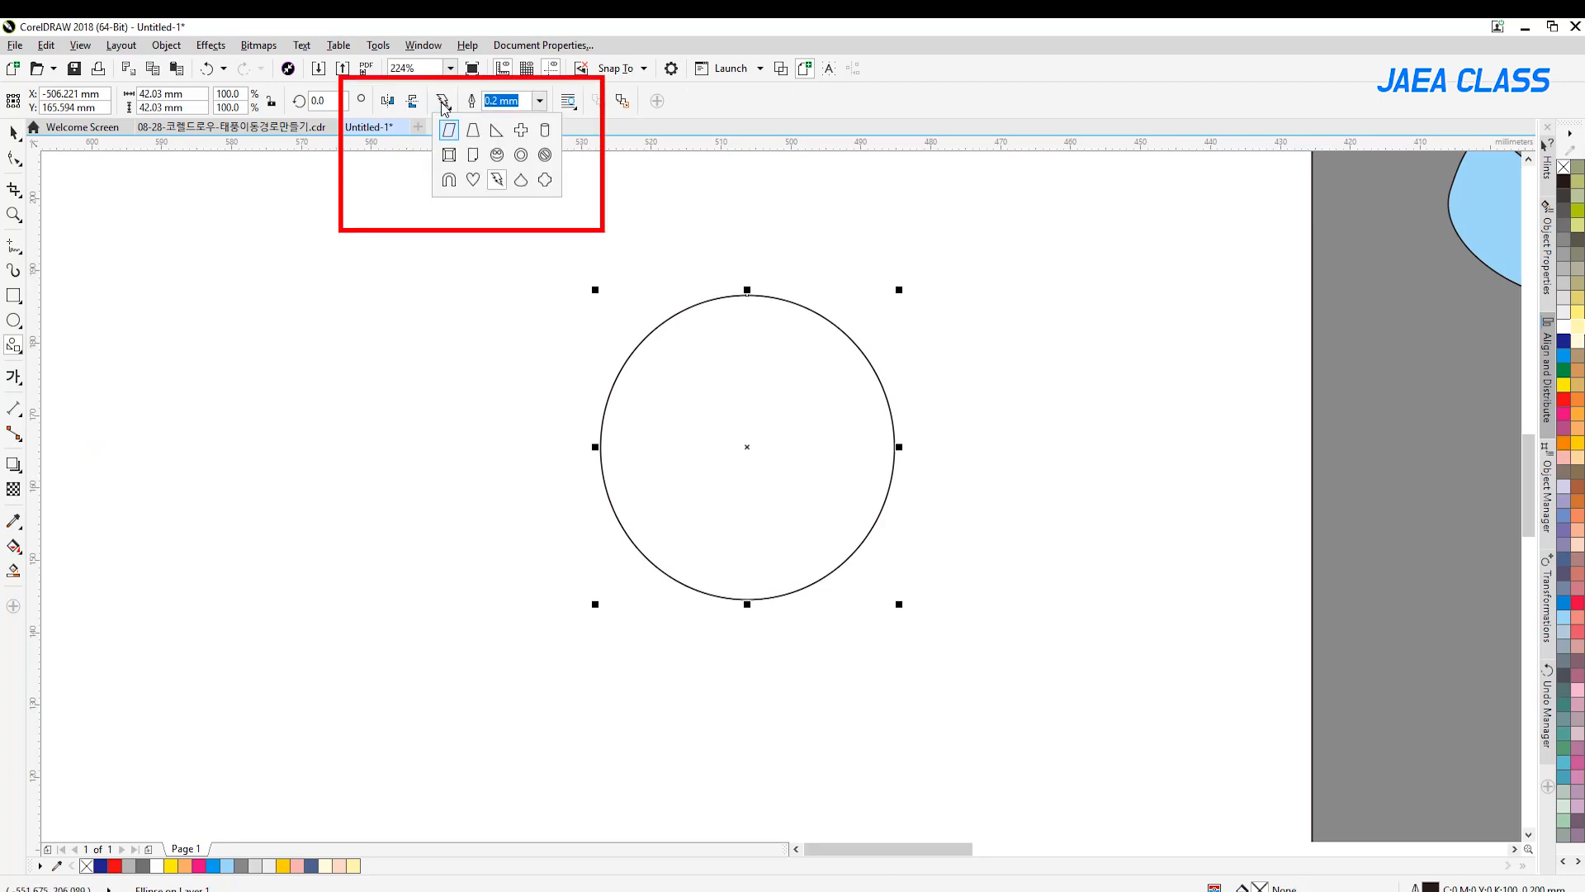
{"action": "left_click", "coordinate": [497, 135]}
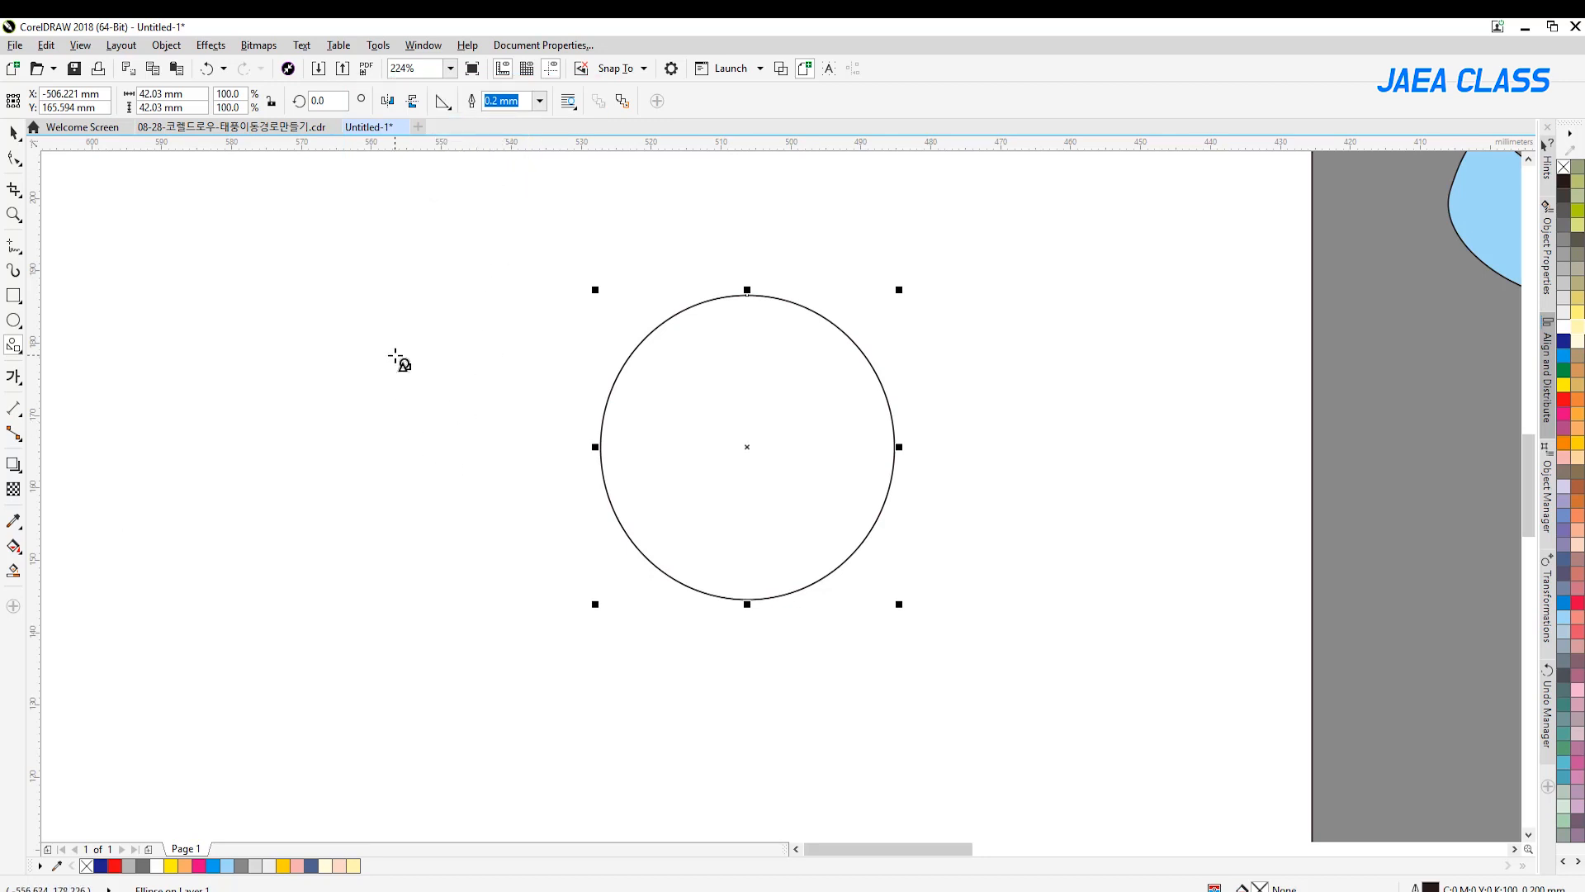
{"action": "mouse_move", "coordinate": [396, 356]}
{"action": "left_mouse_down"}
{"action": "mouse_move", "coordinate": [473, 463]}
{"action": "mouse_move", "coordinate": [462, 458]}
{"action": "left_mouse_up"}
{"action": "key", "text": "space"}
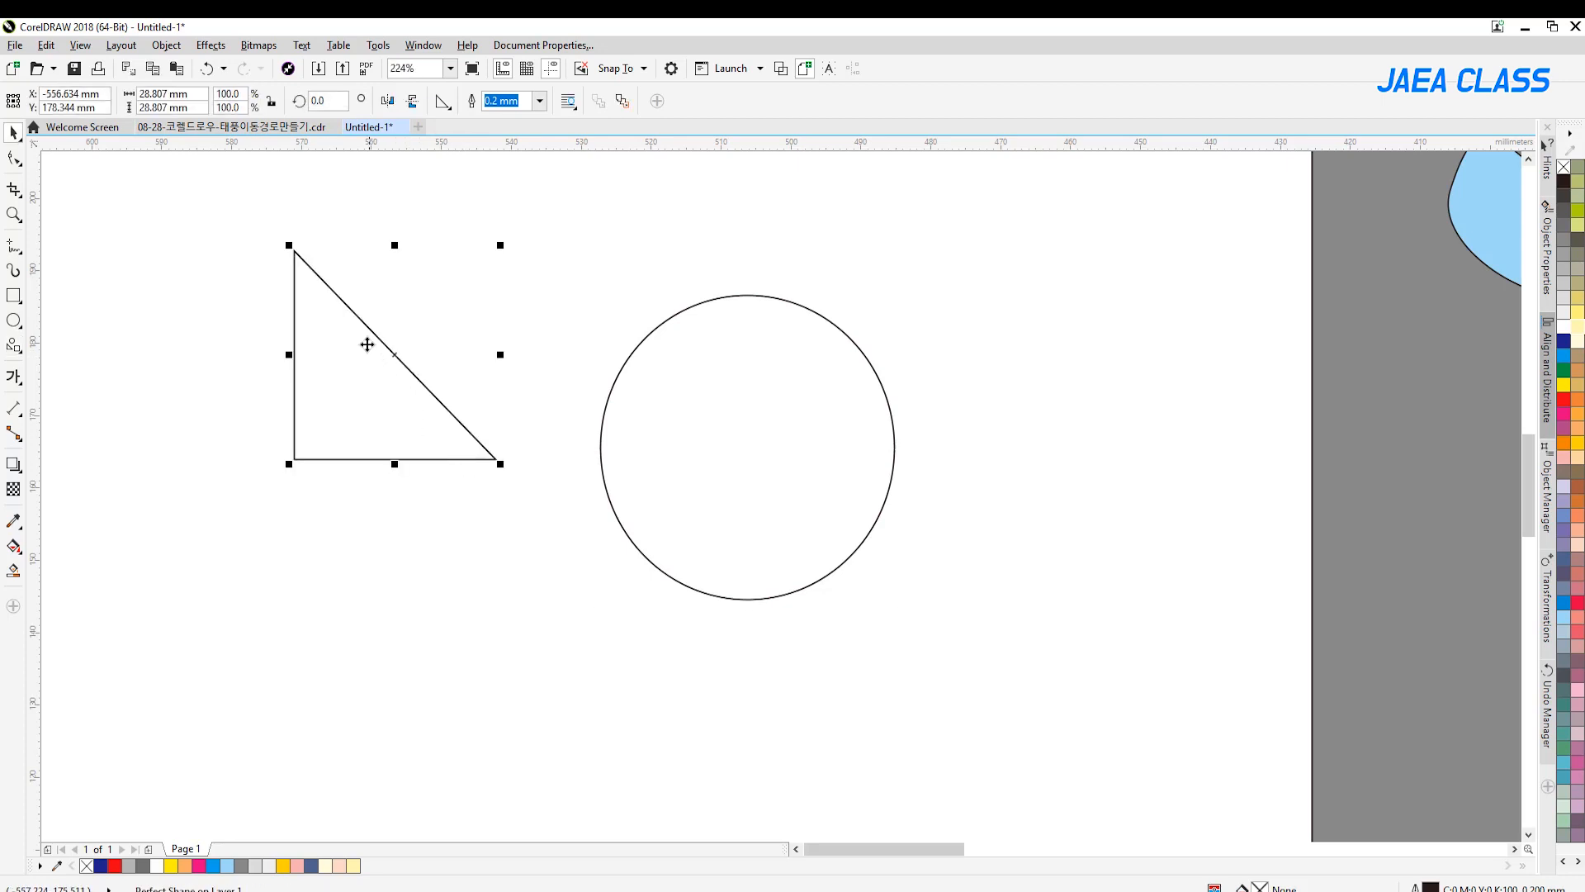
{"action": "left_click_drag", "start_coordinate": [366, 341], "coordinate": [684, 532]}
{"action": "left_click_drag", "start_coordinate": [817, 648], "coordinate": [746, 571]}
{"action": "left_click_drag", "start_coordinate": [661, 519], "coordinate": [655, 541]}
{"action": "left_click", "coordinate": [606, 561]}
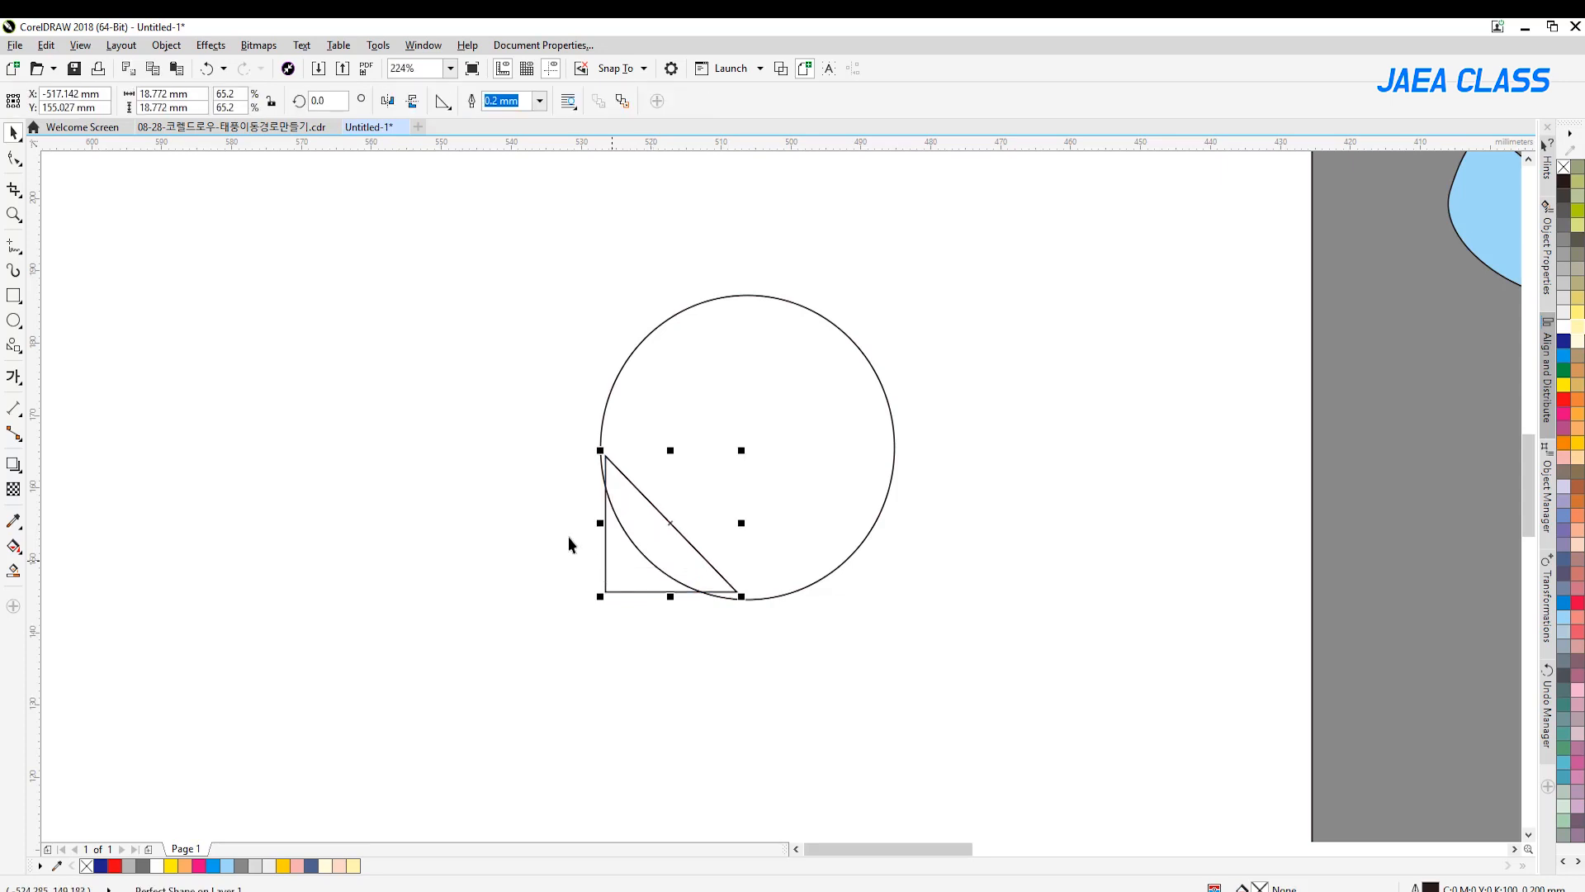
{"action": "key", "text": "Delete"}
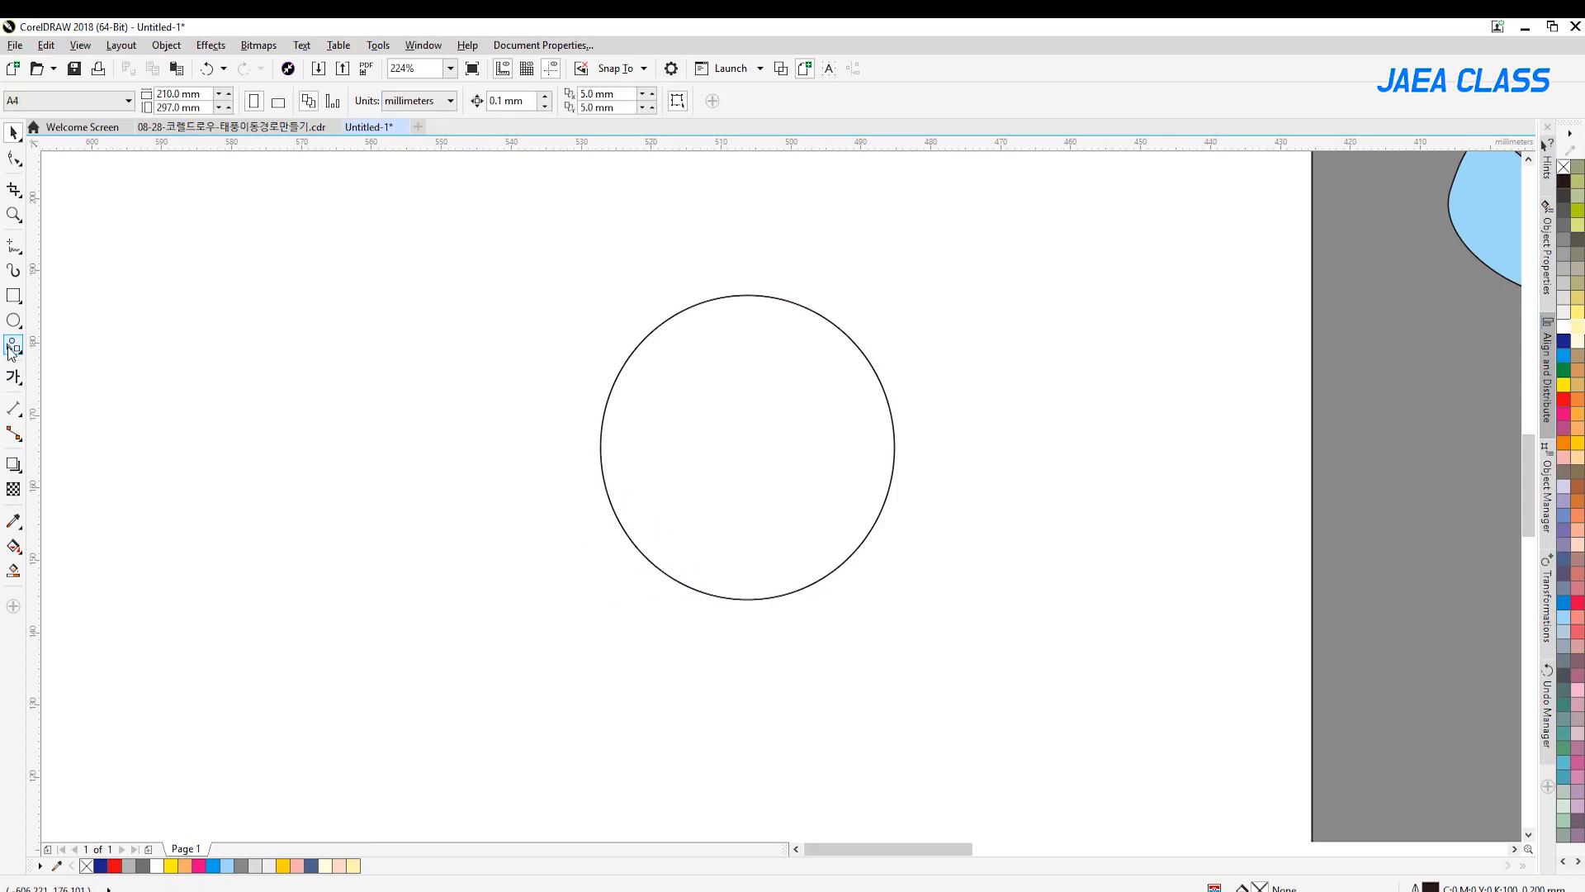
Draw a jagged lightning-bolt basic shape about 30 by 32 mm west of the circle and place a copy directly above it
{"action": "left_click", "coordinate": [443, 101]}
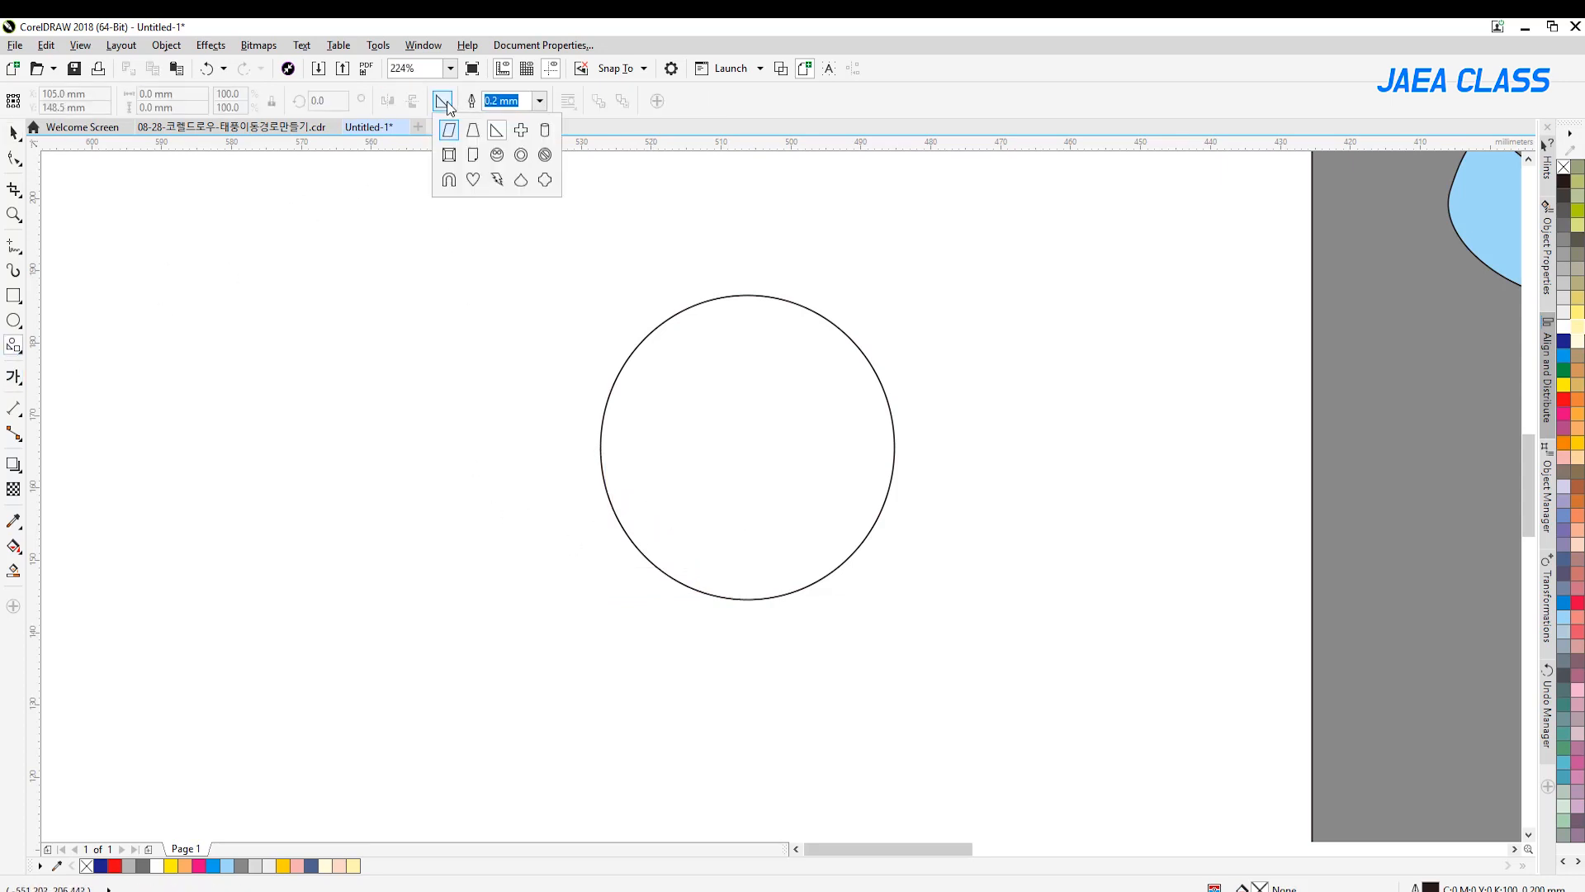
{"action": "left_click", "coordinate": [498, 181]}
{"action": "left_click_drag", "start_coordinate": [306, 303], "coordinate": [519, 535]}
{"action": "key", "text": "space"}
{"action": "left_click_drag", "start_coordinate": [473, 322], "coordinate": [461, 457]}
{"action": "left_click_drag", "start_coordinate": [429, 534], "coordinate": [429, 277]}
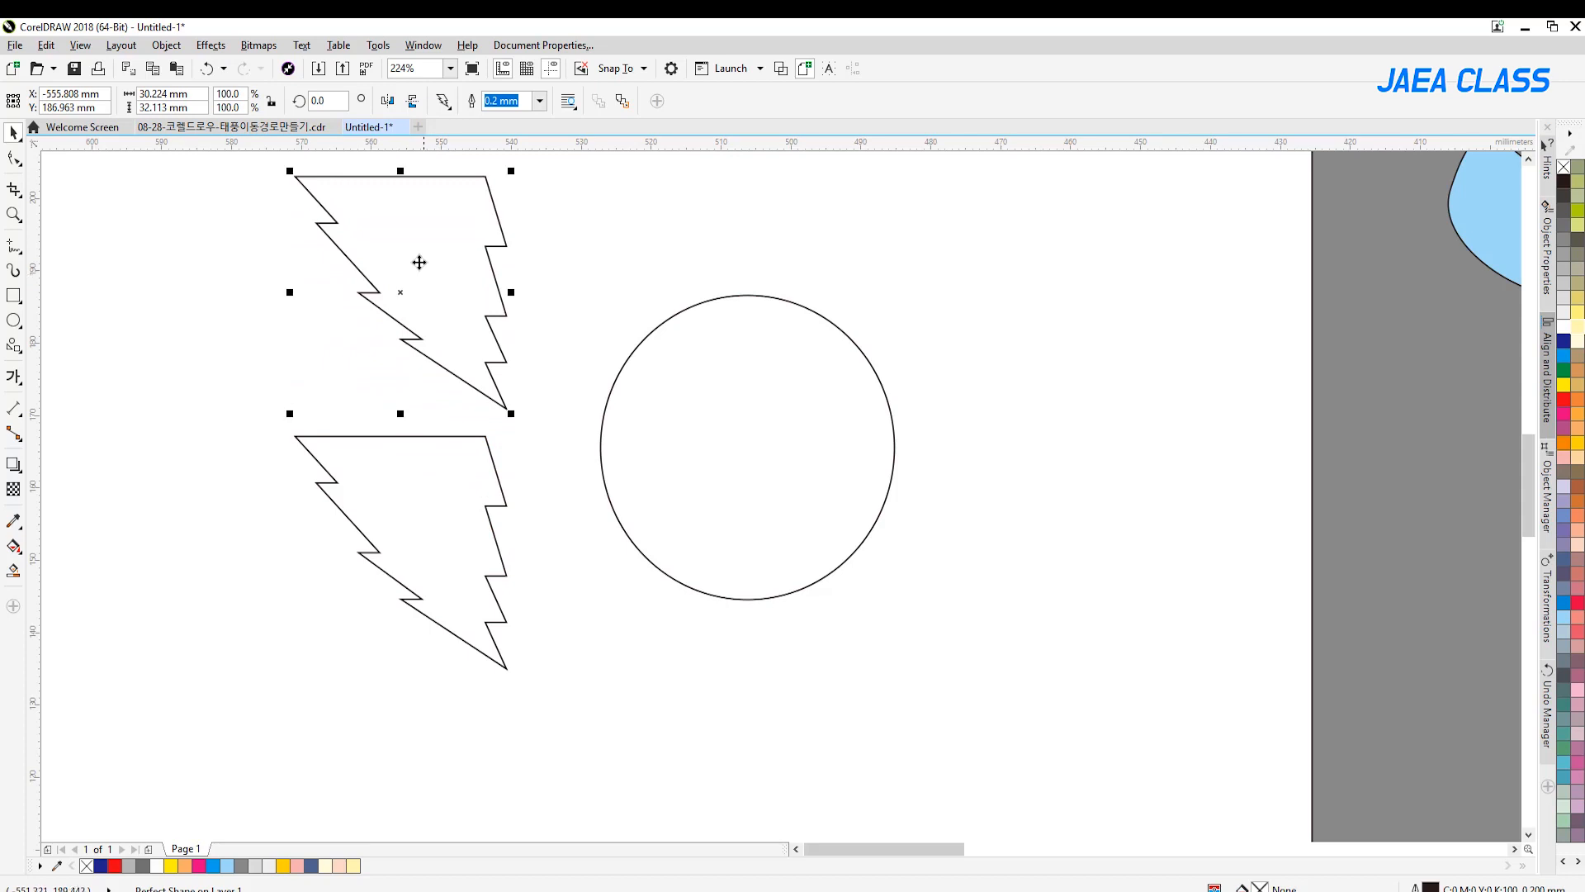
Mirror the upper lightning-bolt copy vertically and horizontally, and move the original farther down below it
{"action": "left_click", "coordinate": [413, 101]}
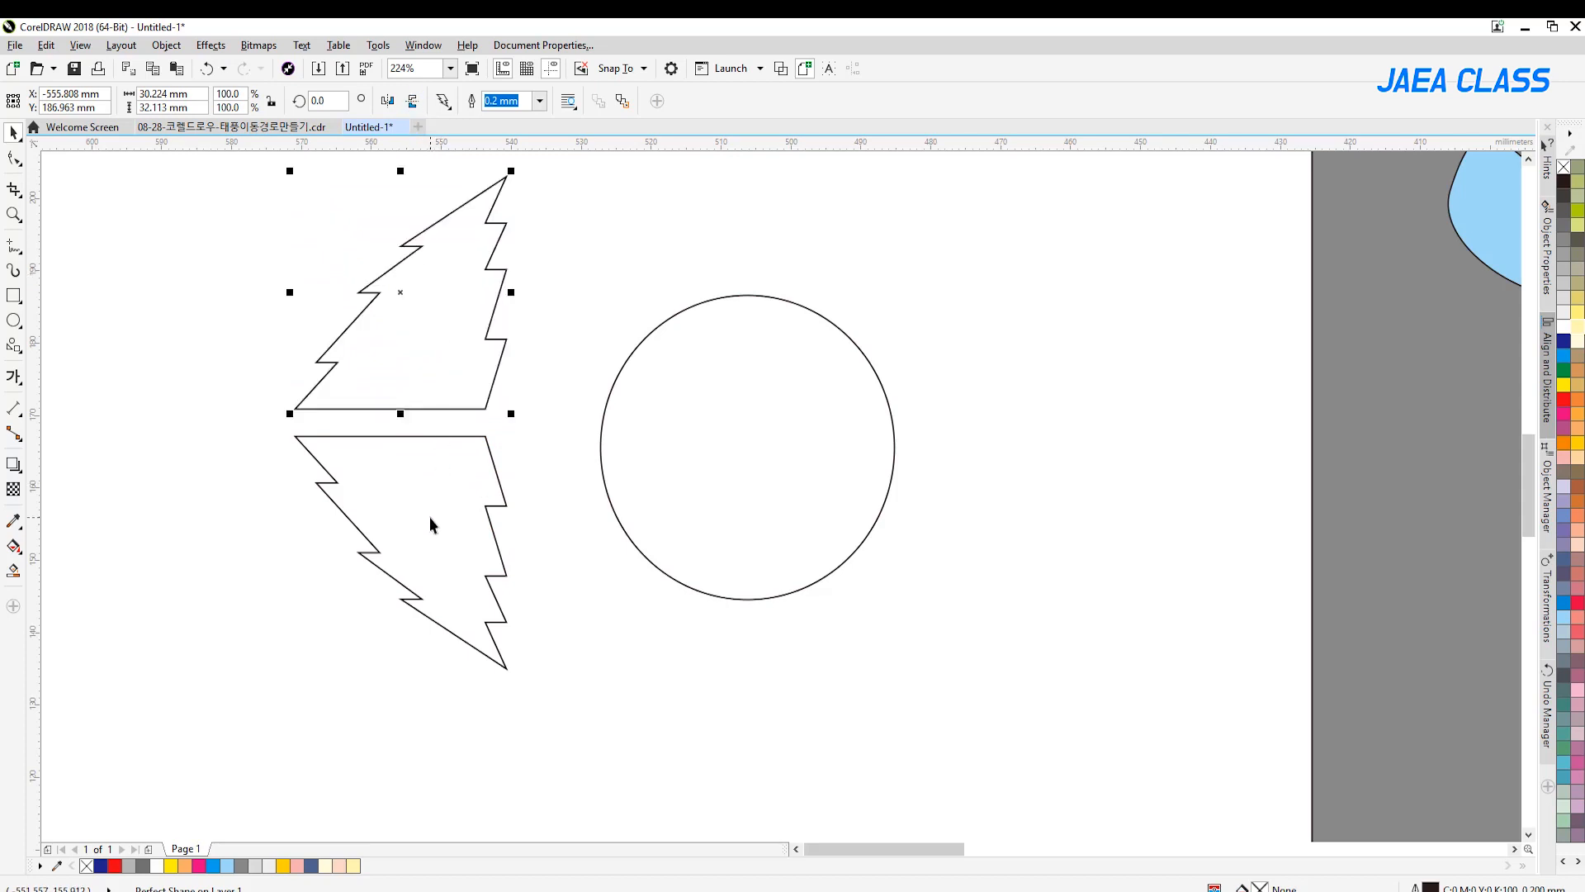
{"action": "left_click", "coordinate": [389, 101]}
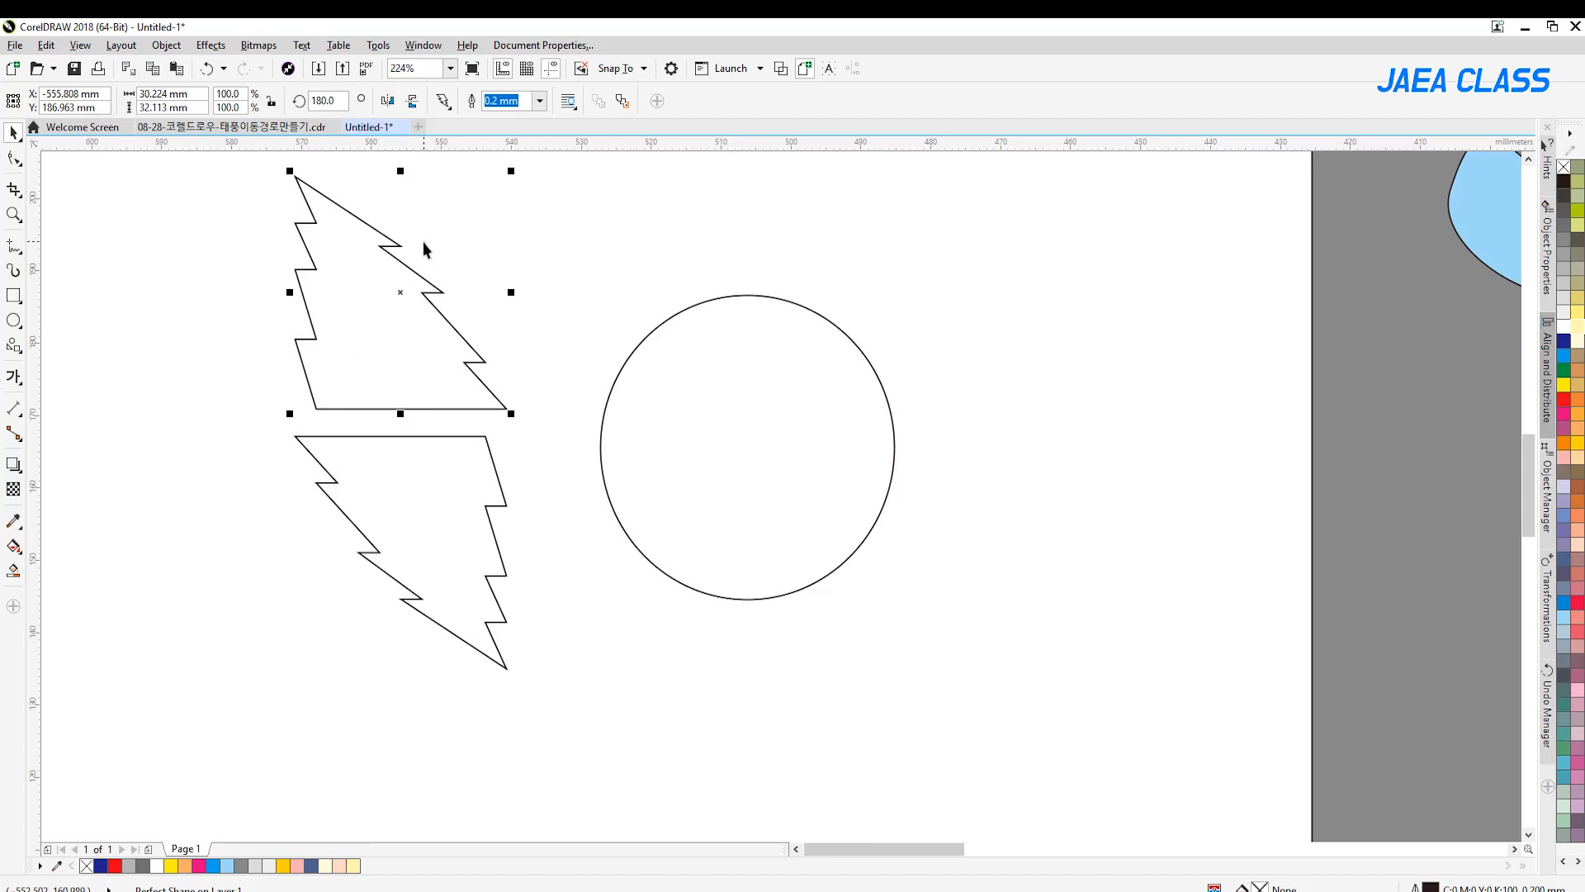
{"action": "left_click", "coordinate": [421, 482]}
{"action": "left_click_drag", "start_coordinate": [421, 517], "coordinate": [421, 631]}
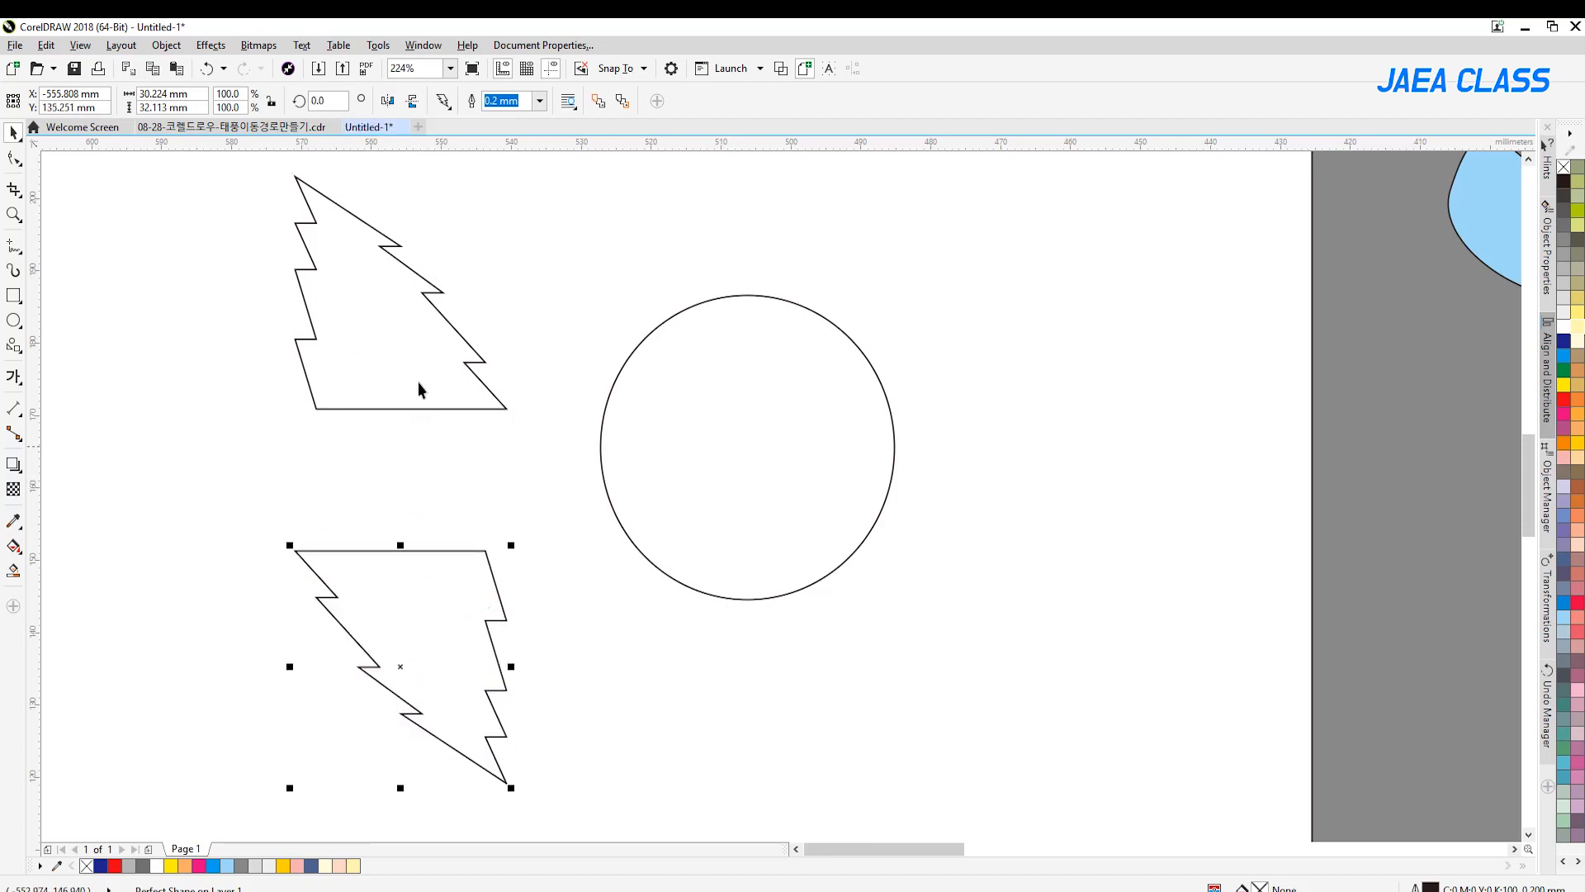
Move both lightning-bolt shapes over to the circle and rotate them together by 90 degrees
{"action": "left_click", "coordinate": [401, 386], "text": "shift"}
{"action": "left_click_drag", "start_coordinate": [402, 386], "coordinate": [640, 383]}
{"action": "left_click", "coordinate": [322, 100]}
{"action": "type", "text": "0"}
{"action": "key", "text": "Return"}
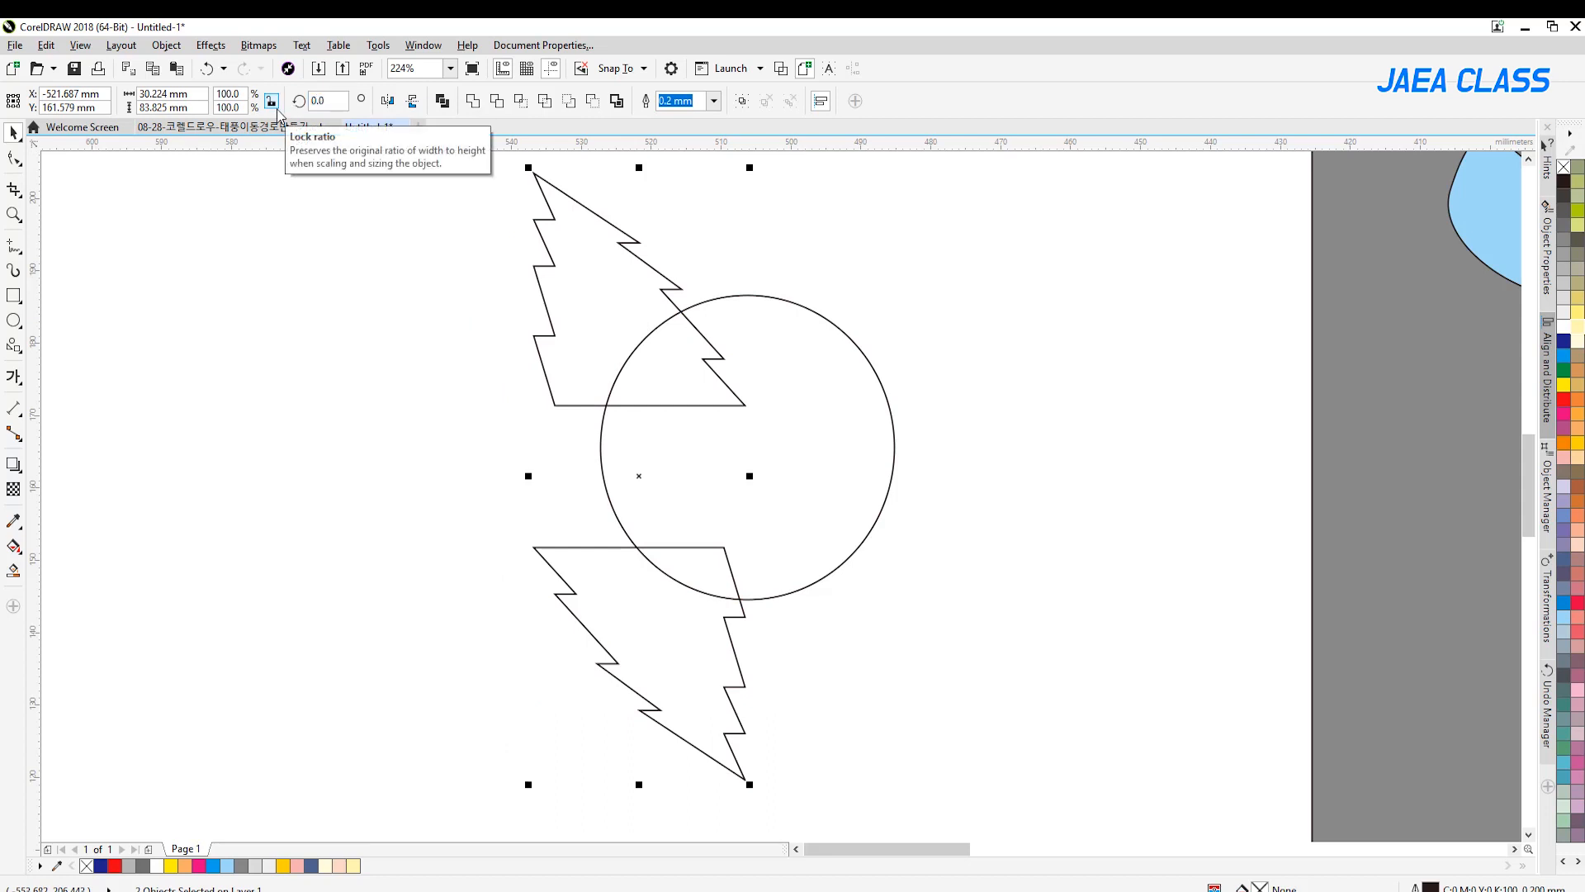
{"action": "type", "text": "90"}
{"action": "key", "text": "Return"}
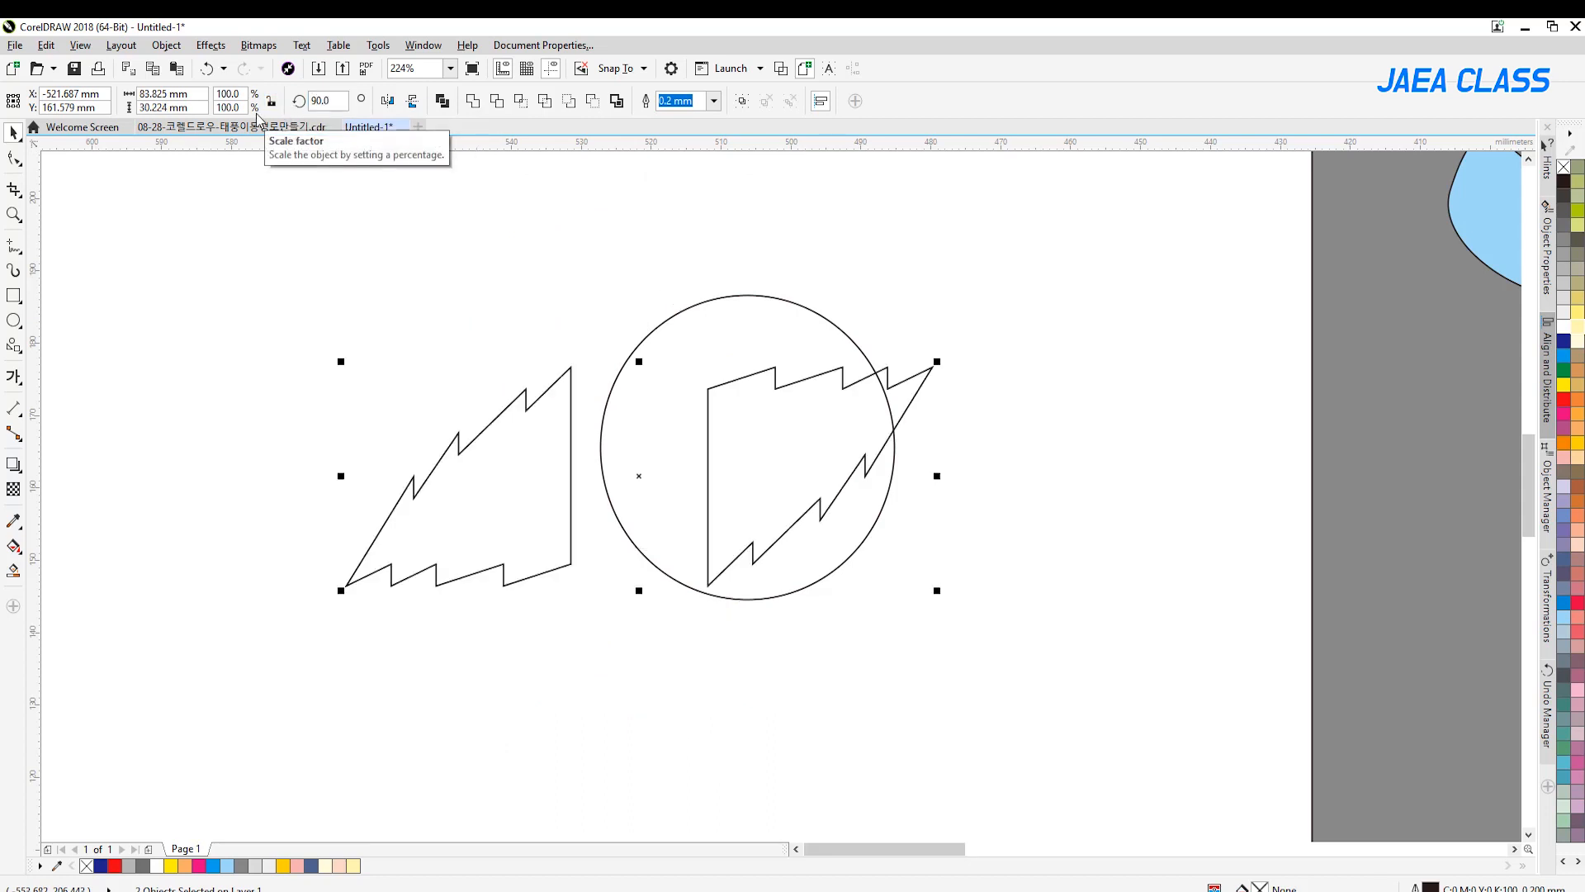
Position the two lightning-bolt shapes so that they overlap the west and east sides of the circle
{"action": "left_click_drag", "start_coordinate": [842, 435], "coordinate": [948, 410]}
{"action": "left_click", "coordinate": [573, 268]}
{"action": "left_click", "coordinate": [869, 425]}
{"action": "left_click", "coordinate": [647, 425], "text": "shift"}
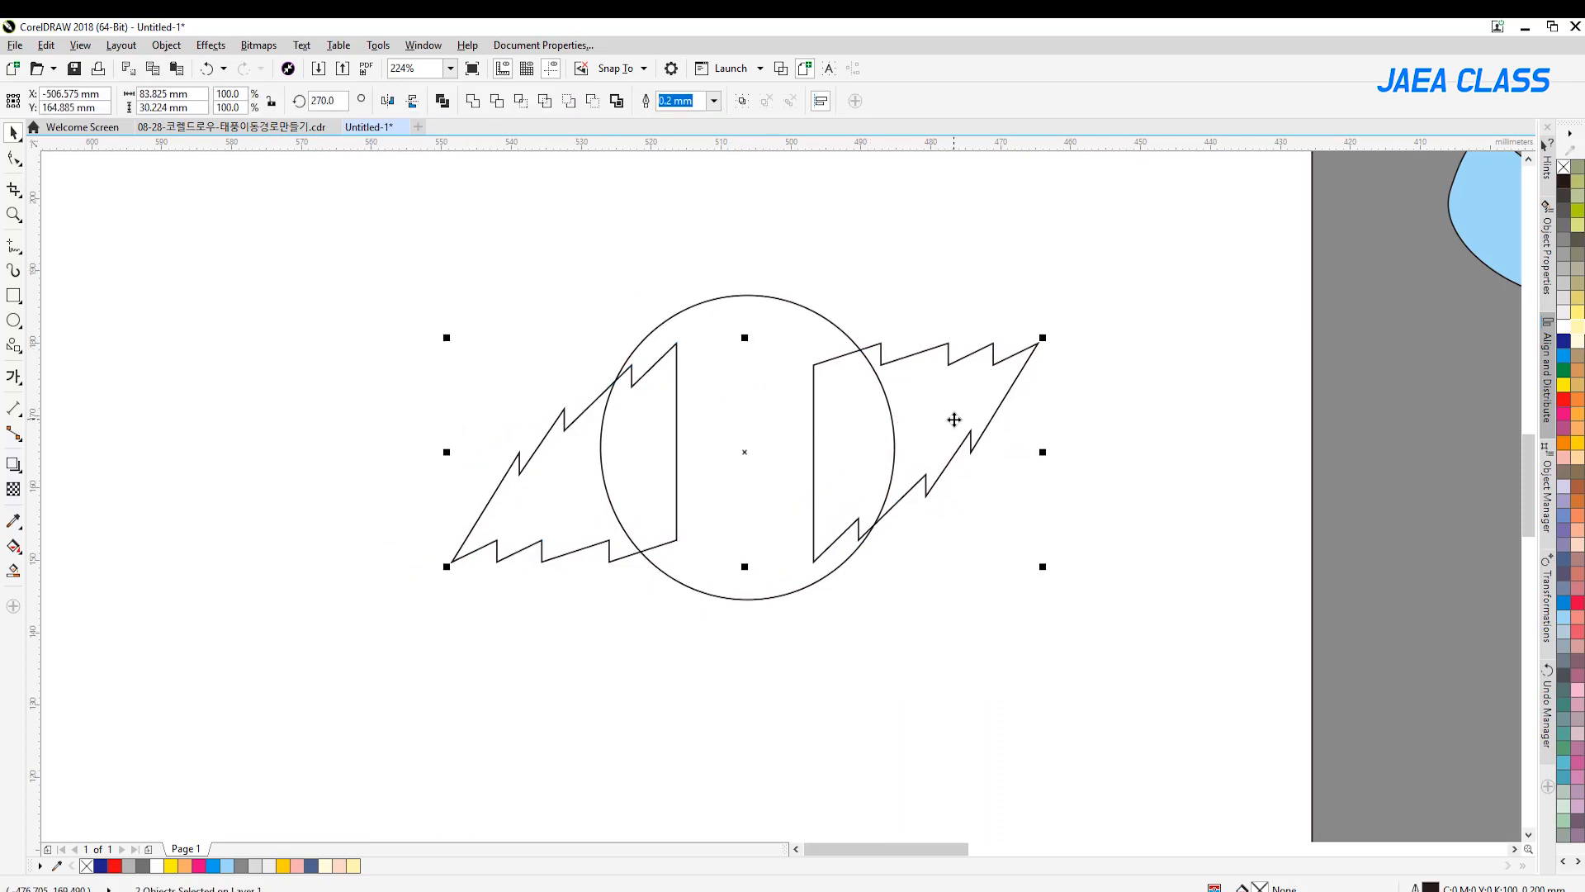
{"action": "left_click_drag", "start_coordinate": [1224, 273], "coordinate": [235, 649]}
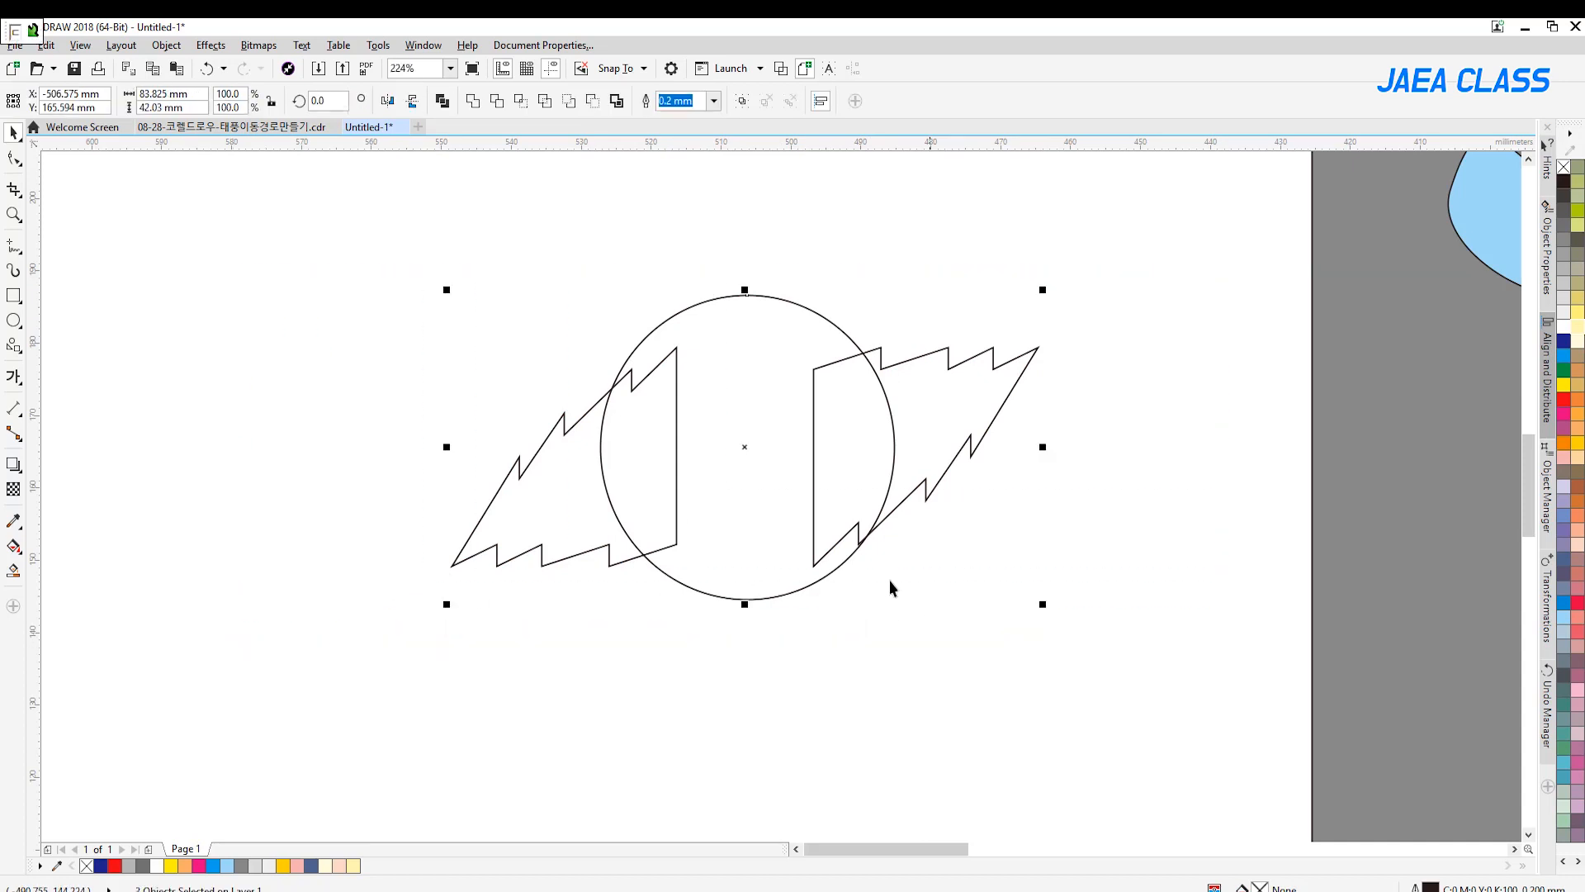
{"action": "key", "text": "e"}
{"action": "left_click", "coordinate": [968, 595]}
{"action": "left_click", "coordinate": [814, 450]}
{"action": "left_click", "coordinate": [636, 435], "text": "shift"}
{"action": "left_click_drag", "start_coordinate": [935, 413], "coordinate": [936, 420]}
{"action": "left_click", "coordinate": [1004, 423]}
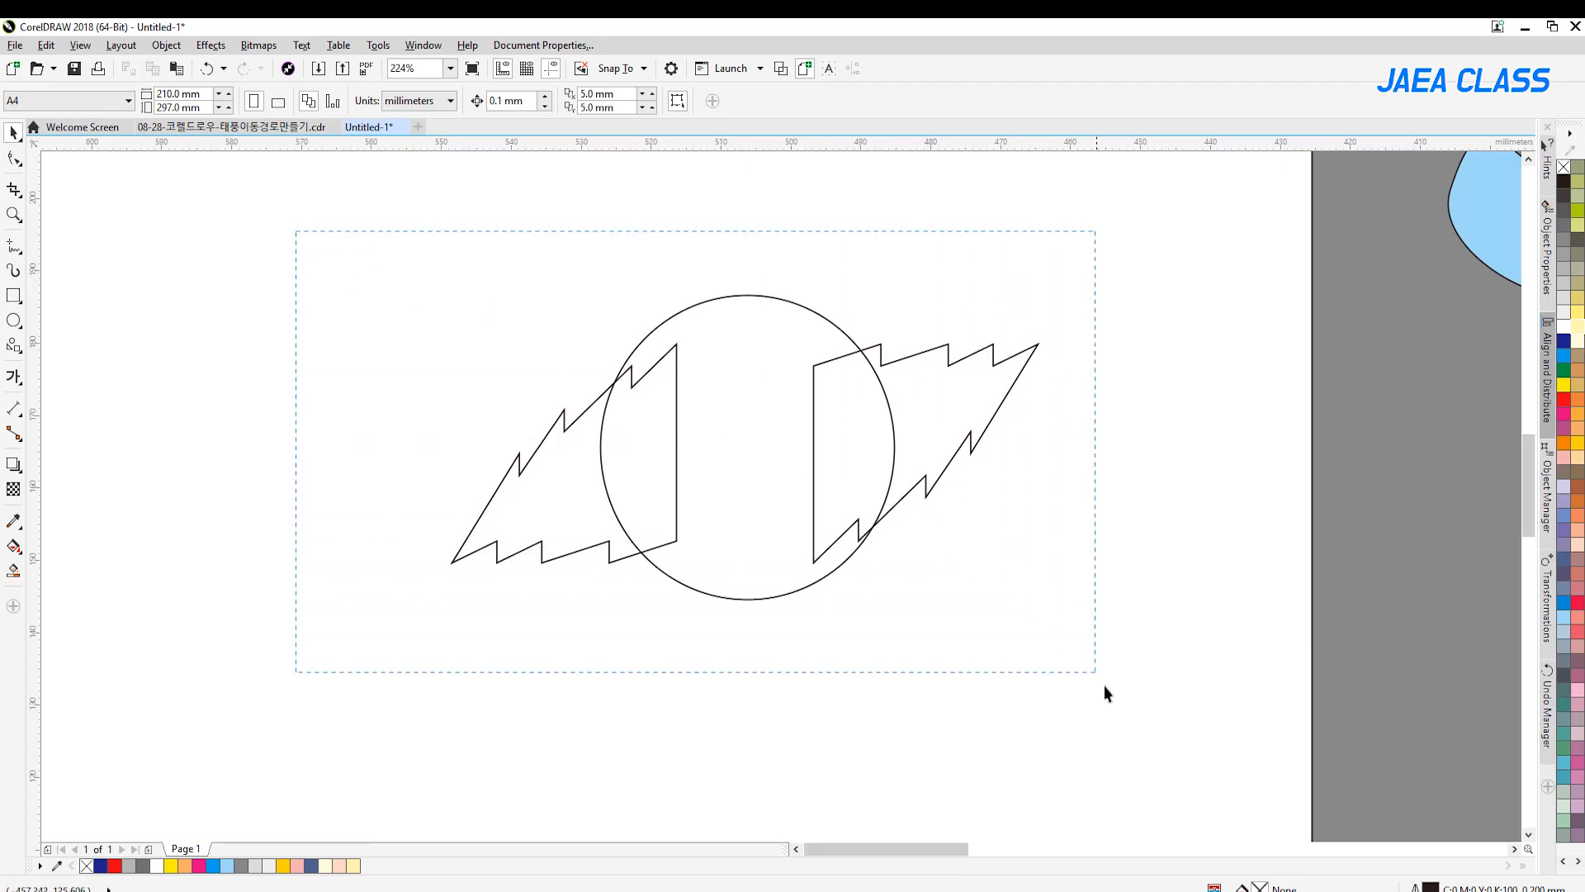
Fill the circle and both lightning-bolt shapes with red and remove their outlines
{"action": "left_click_drag", "start_coordinate": [1096, 674], "coordinate": [1115, 701]}
{"action": "left_click", "coordinate": [1563, 400]}
{"action": "left_click", "coordinate": [1042, 593]}
{"action": "left_click_drag", "start_coordinate": [323, 258], "coordinate": [1147, 695]}
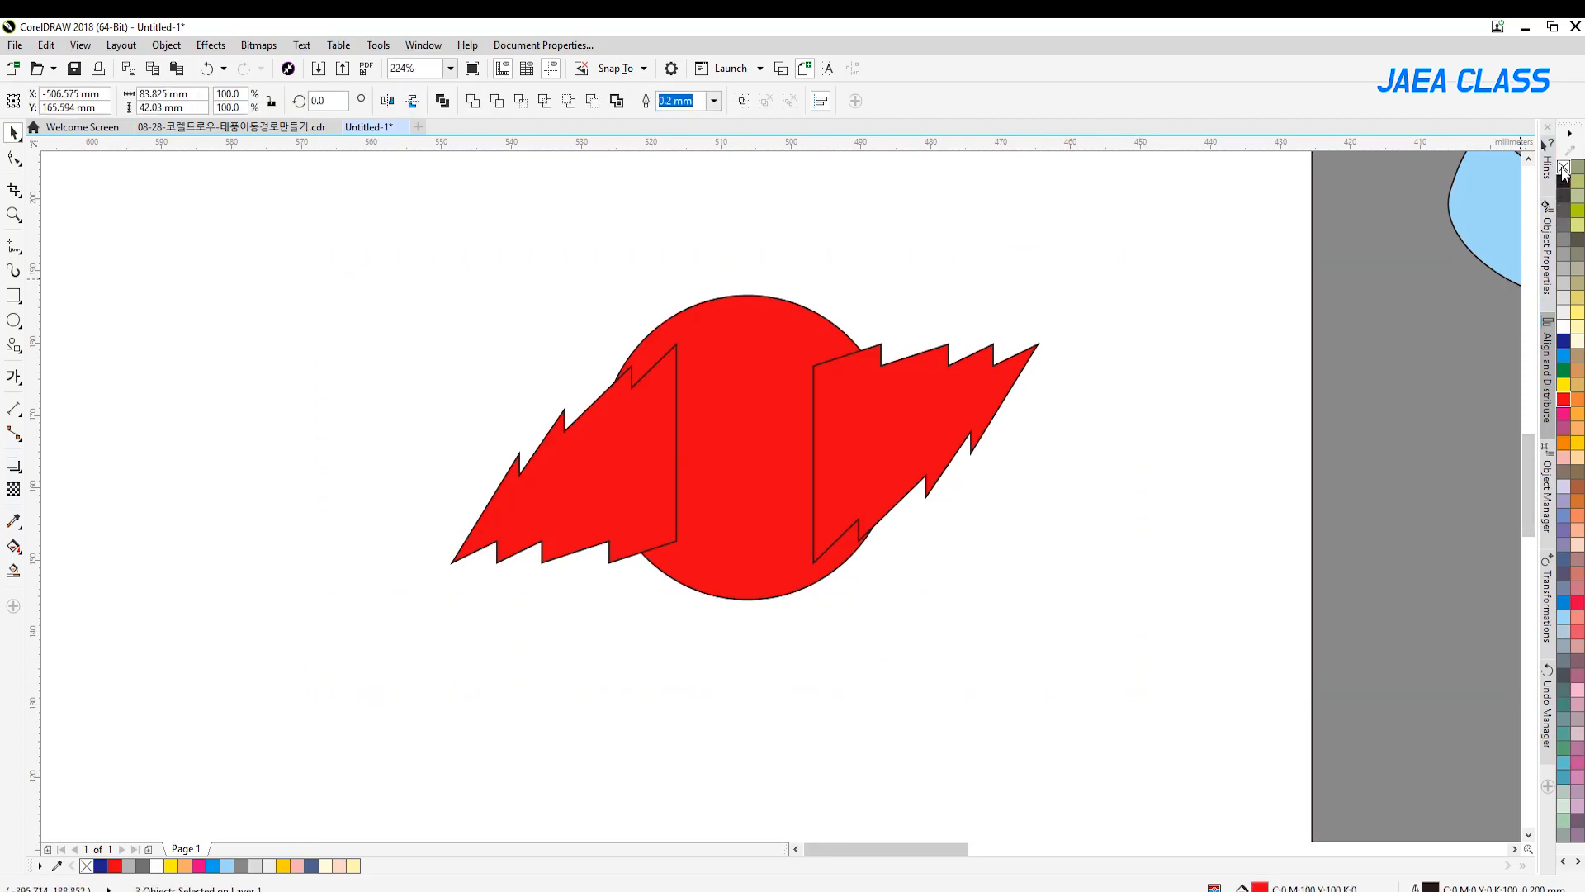
{"action": "right_click", "coordinate": [1564, 169]}
{"action": "left_click", "coordinate": [948, 274]}
{"action": "left_click", "coordinate": [753, 307]}
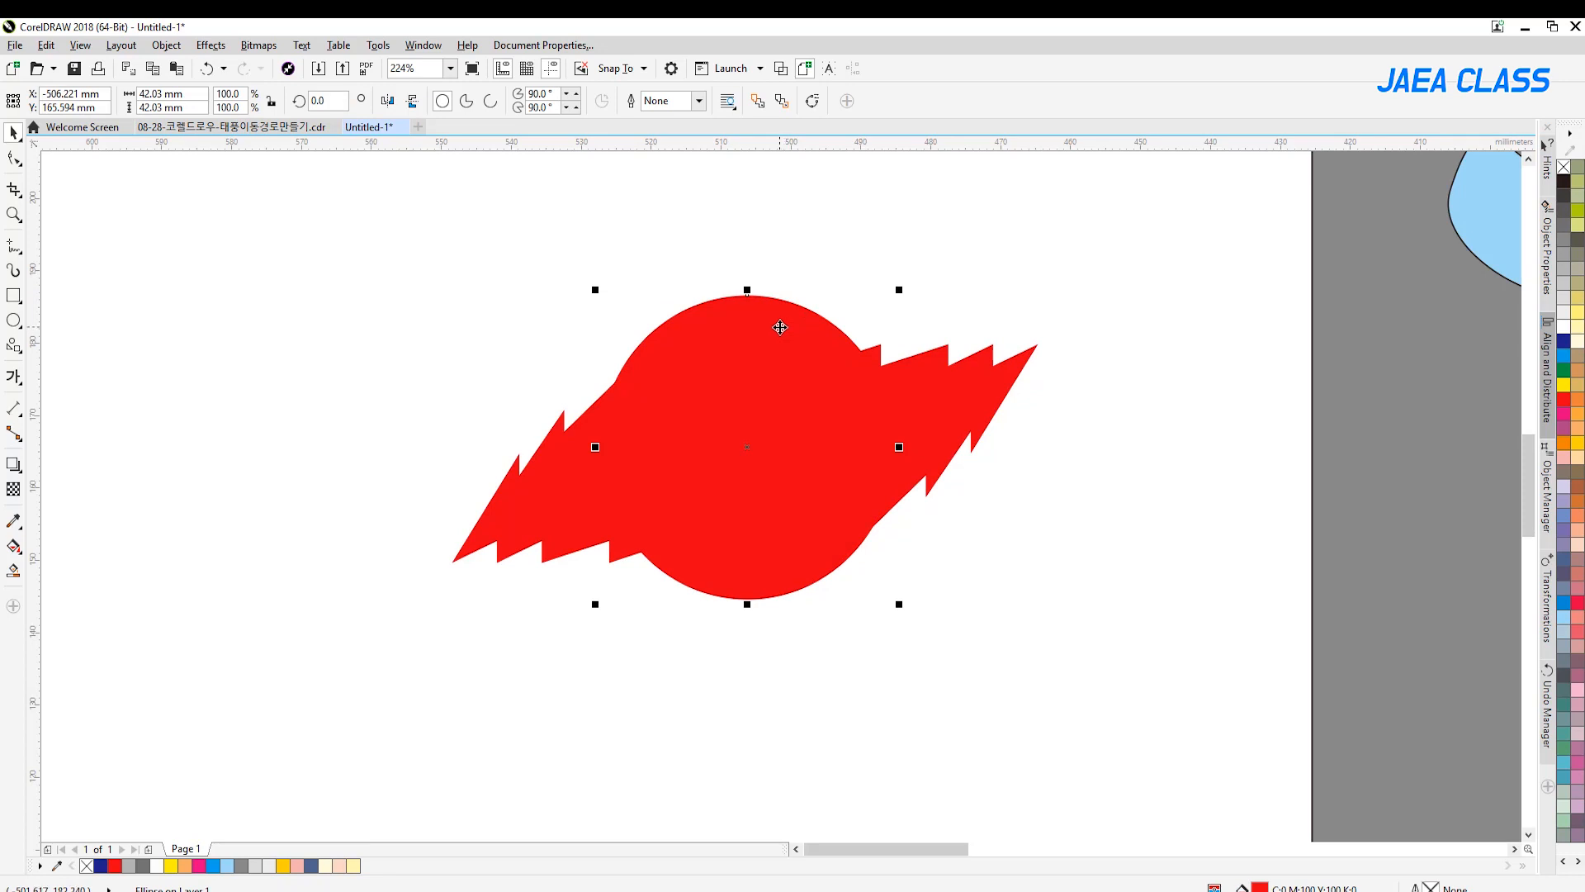
{"action": "left_click_drag", "start_coordinate": [522, 497], "coordinate": [334, 477]}
{"action": "left_click_drag", "start_coordinate": [898, 449], "coordinate": [1084, 455]}
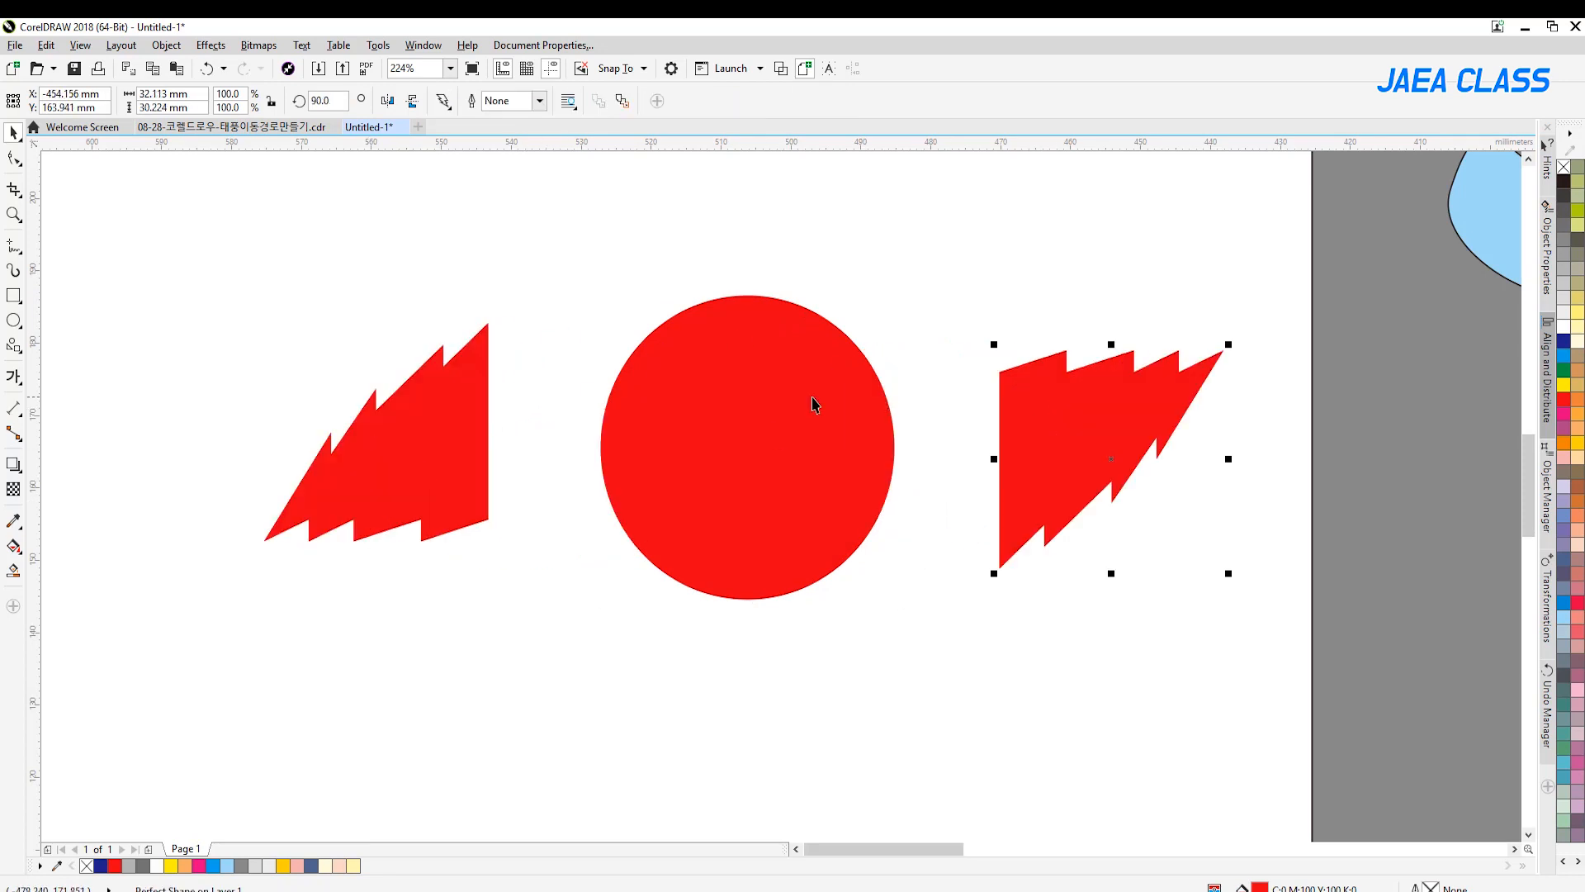
{"action": "left_click_drag", "start_coordinate": [814, 403], "coordinate": [808, 318]}
{"action": "key", "text": "ctrl+z"}
{"action": "key", "text": "ctrl+z"}
{"action": "key", "text": "ctrl+z"}
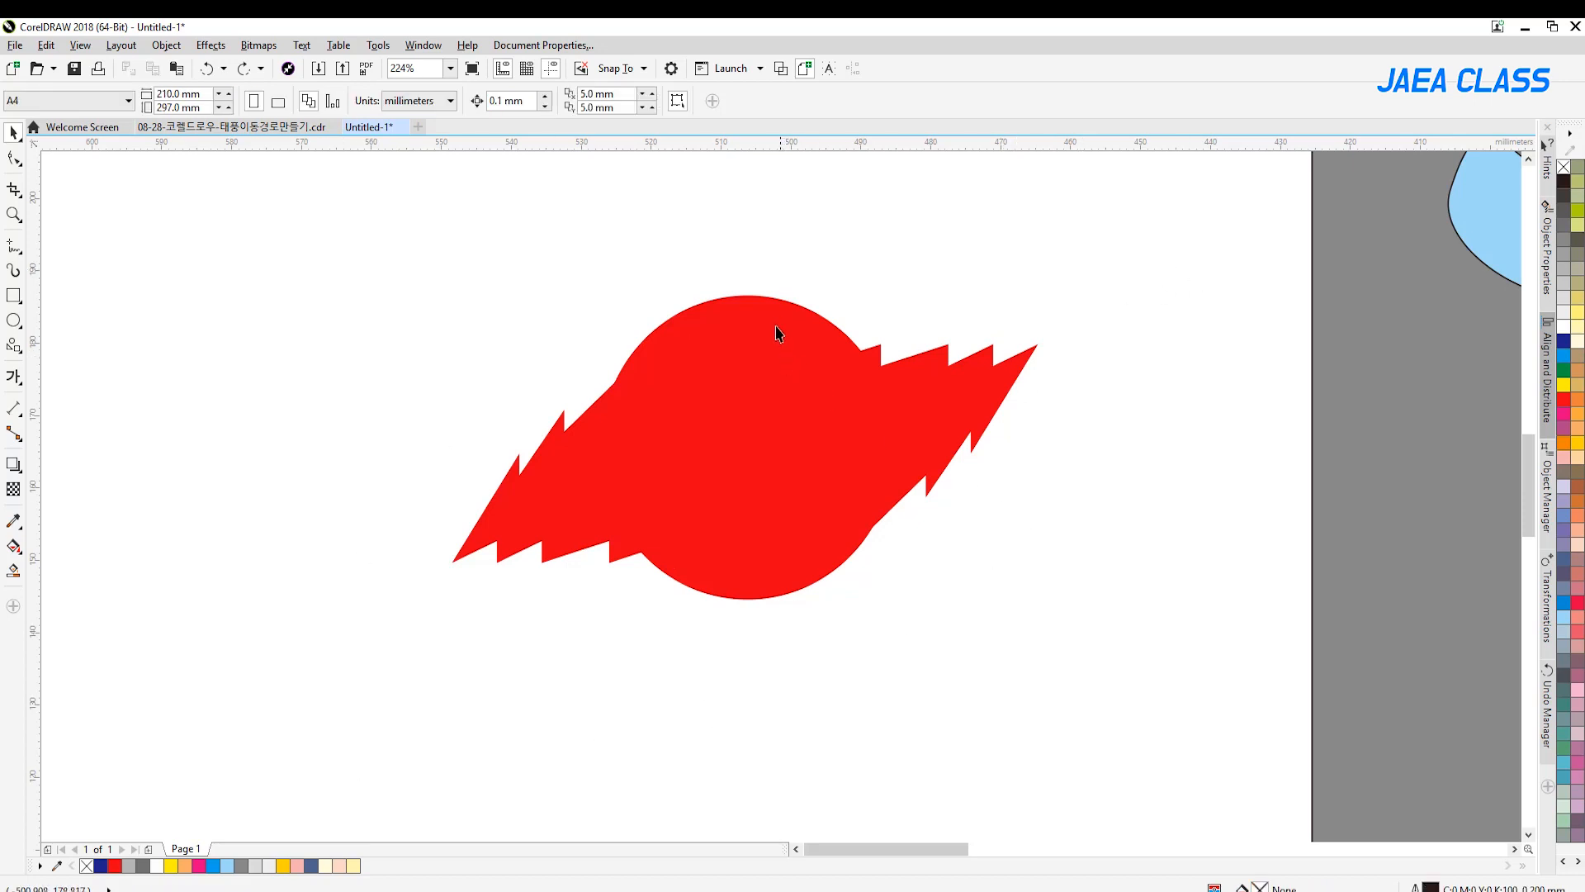
{"action": "left_click", "coordinate": [781, 70]}
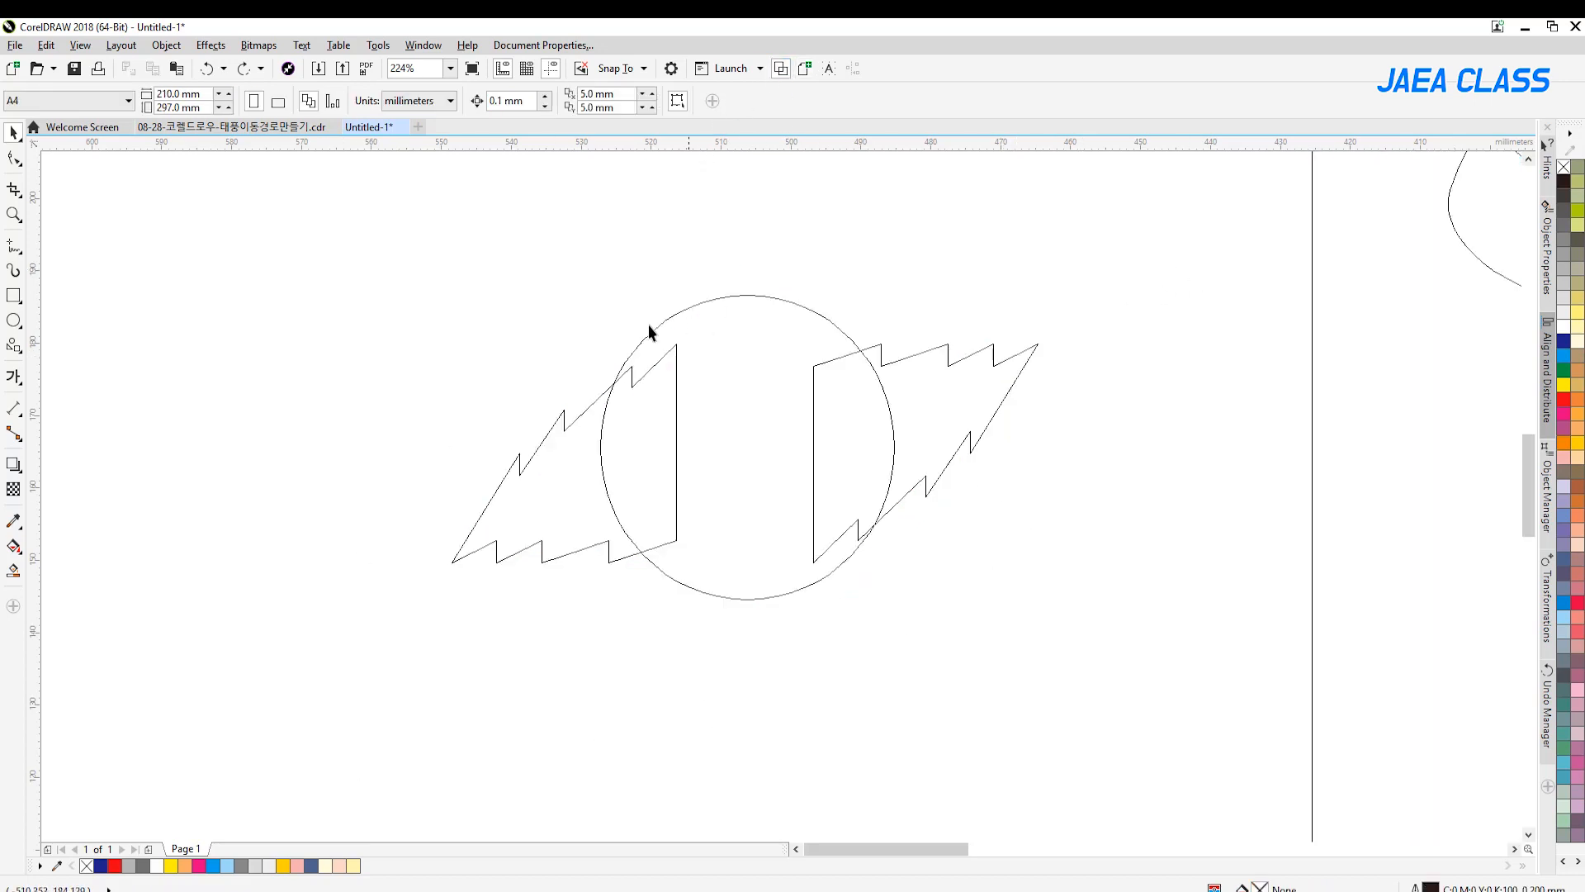
{"action": "left_click", "coordinate": [805, 69]}
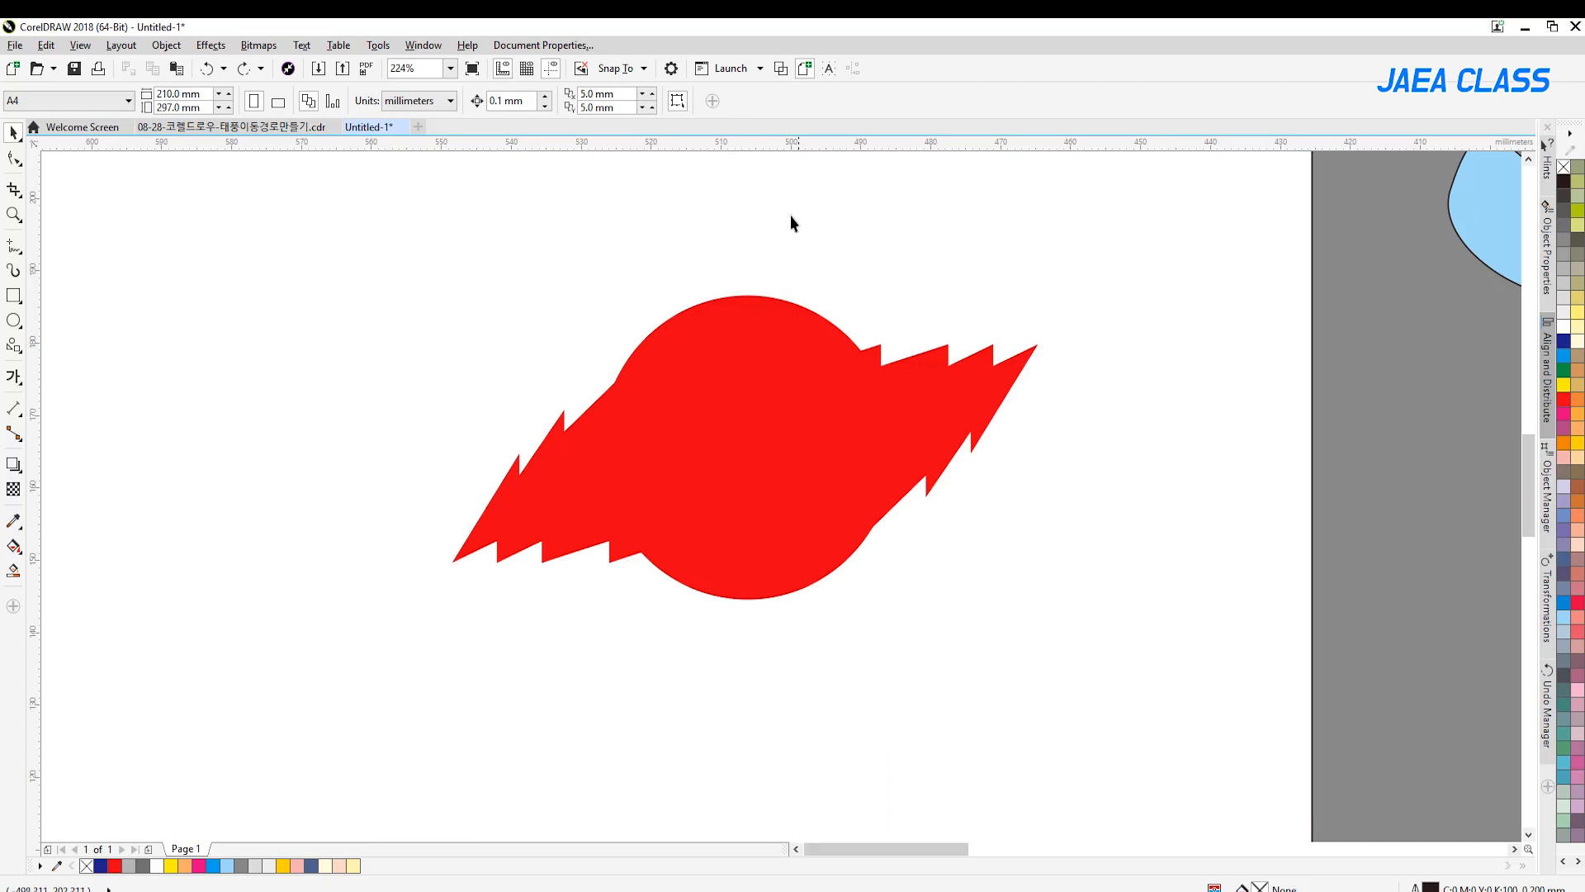
Duplicate the red circle in place, shrink the copy concentrically to about 22 mm in diameter and fill it with white
{"action": "left_click", "coordinate": [771, 314]}
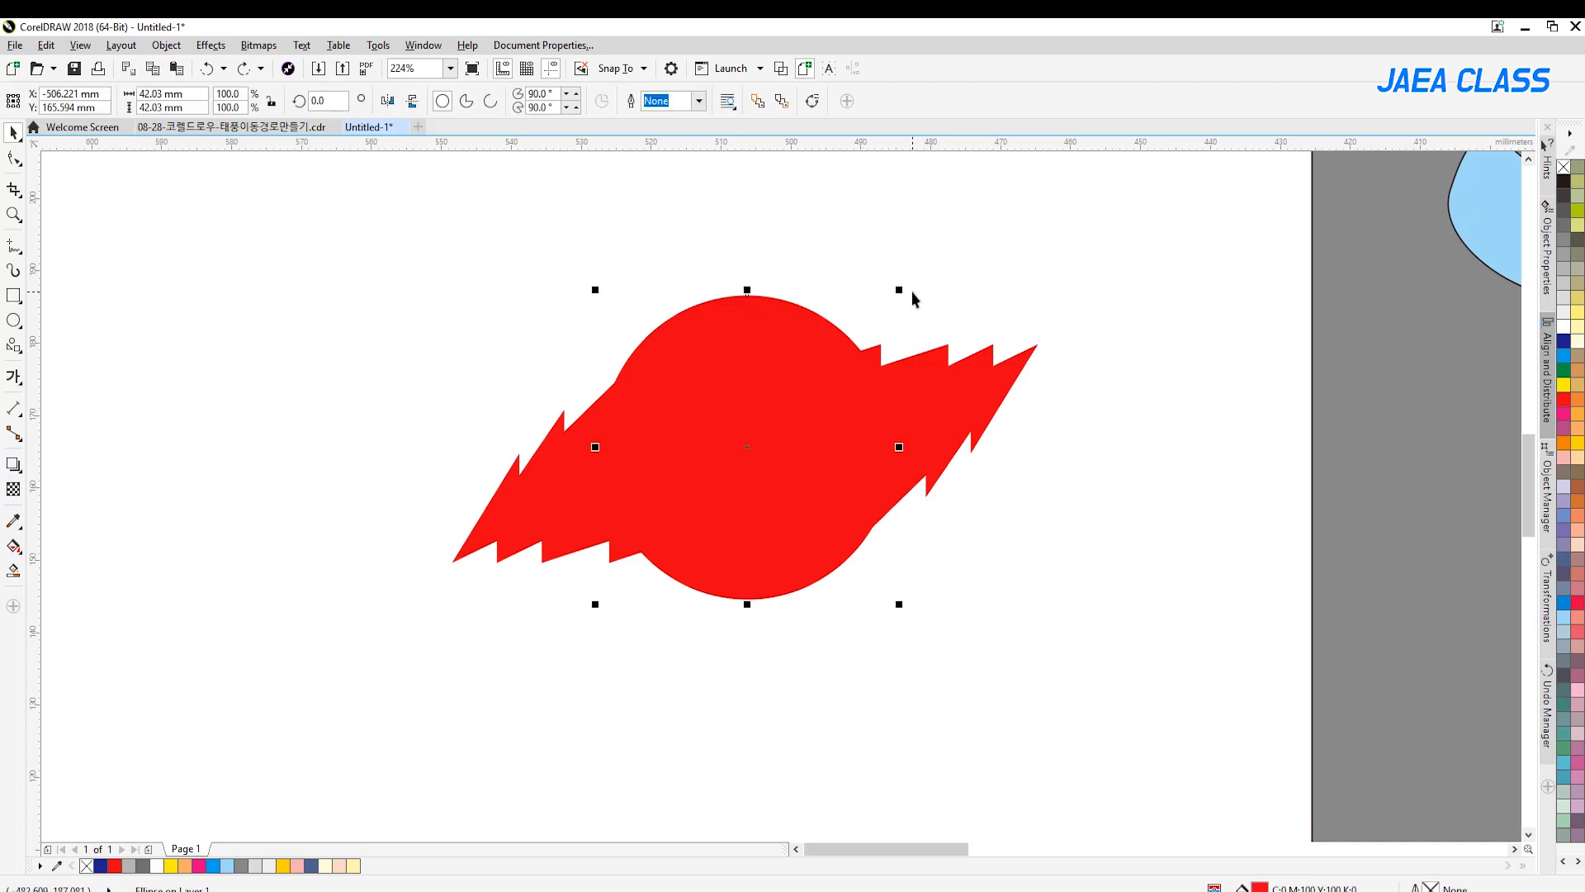
{"action": "key", "text": "KP_Add"}
{"action": "left_click_drag", "start_coordinate": [903, 287], "coordinate": [870, 359]}
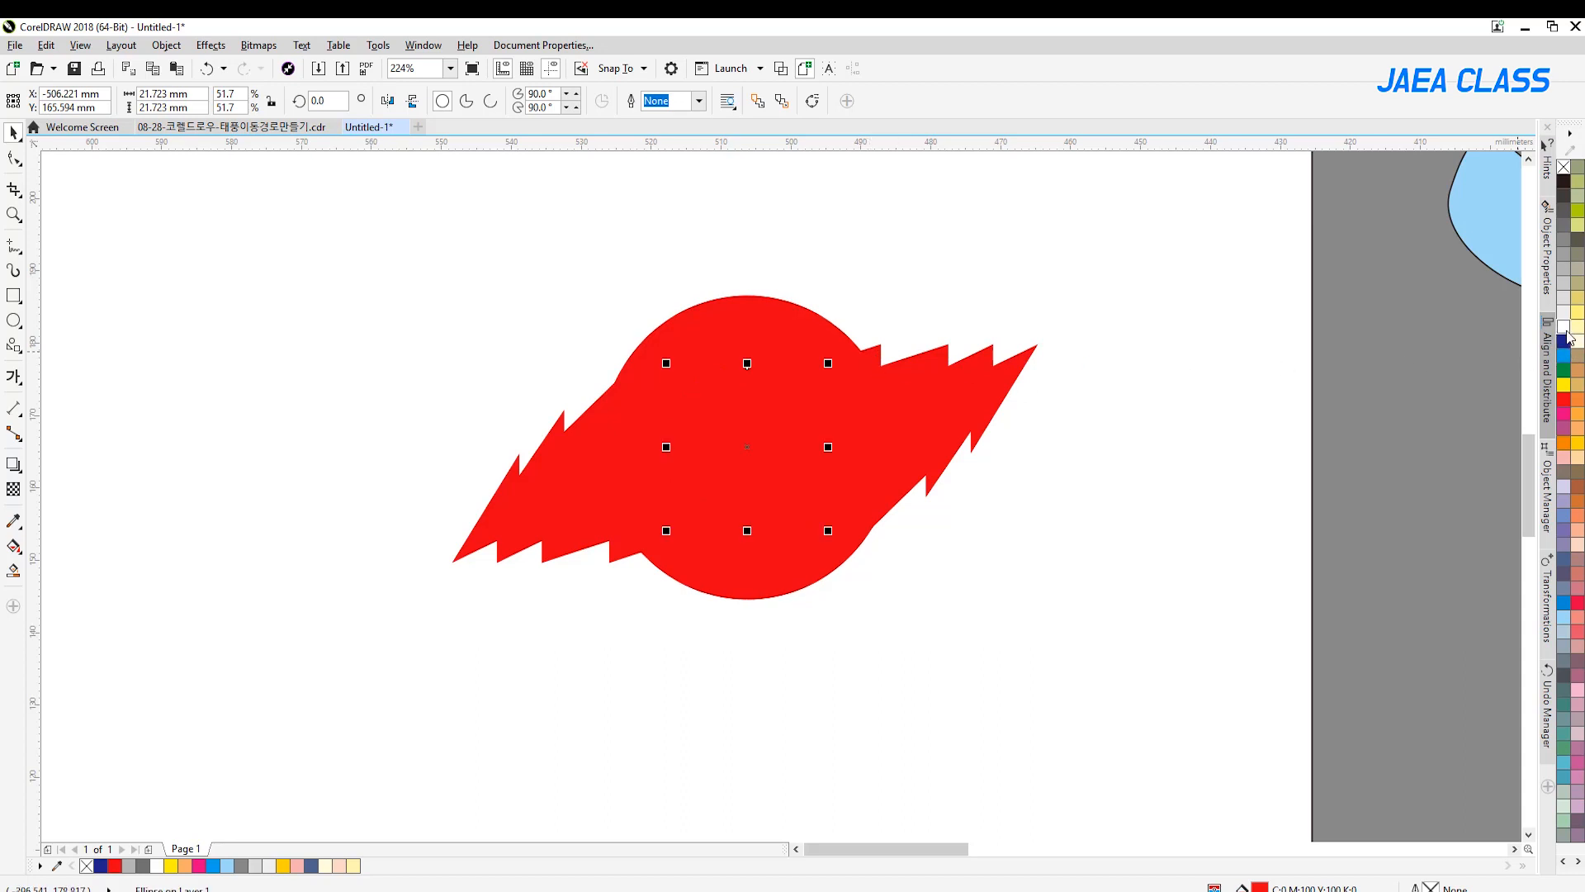
{"action": "left_click", "coordinate": [1563, 326]}
{"action": "left_click", "coordinate": [994, 314]}
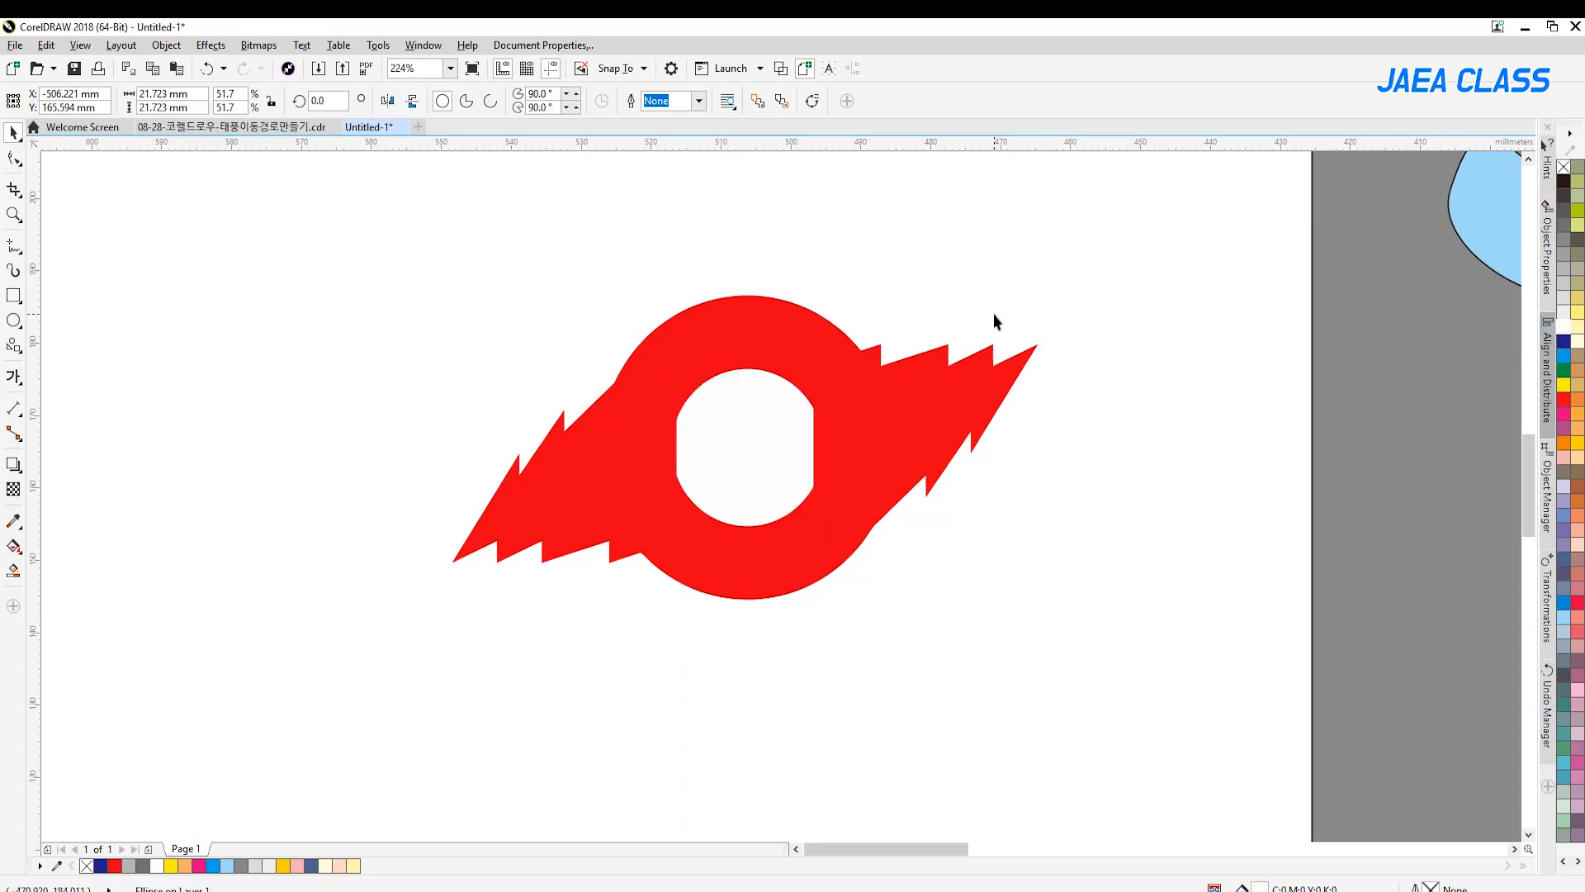
Bring the white inner circle to the front of the page
{"action": "left_click", "coordinate": [765, 404]}
{"action": "right_click", "coordinate": [780, 405]}
{"action": "mouse_move", "coordinate": [842, 718]}
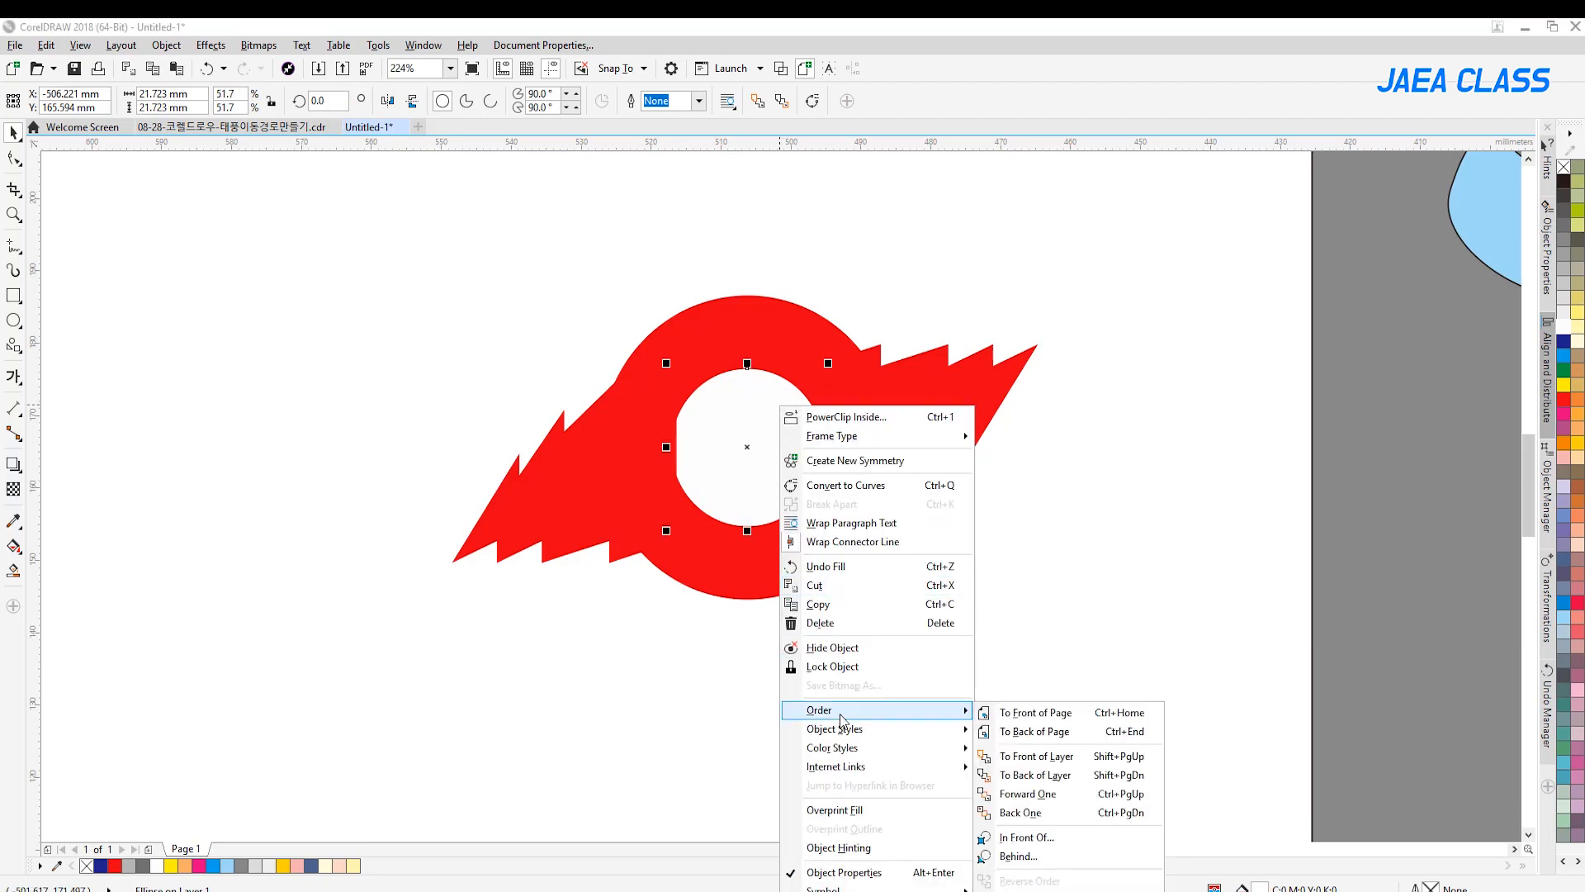
{"action": "left_click", "coordinate": [1068, 719]}
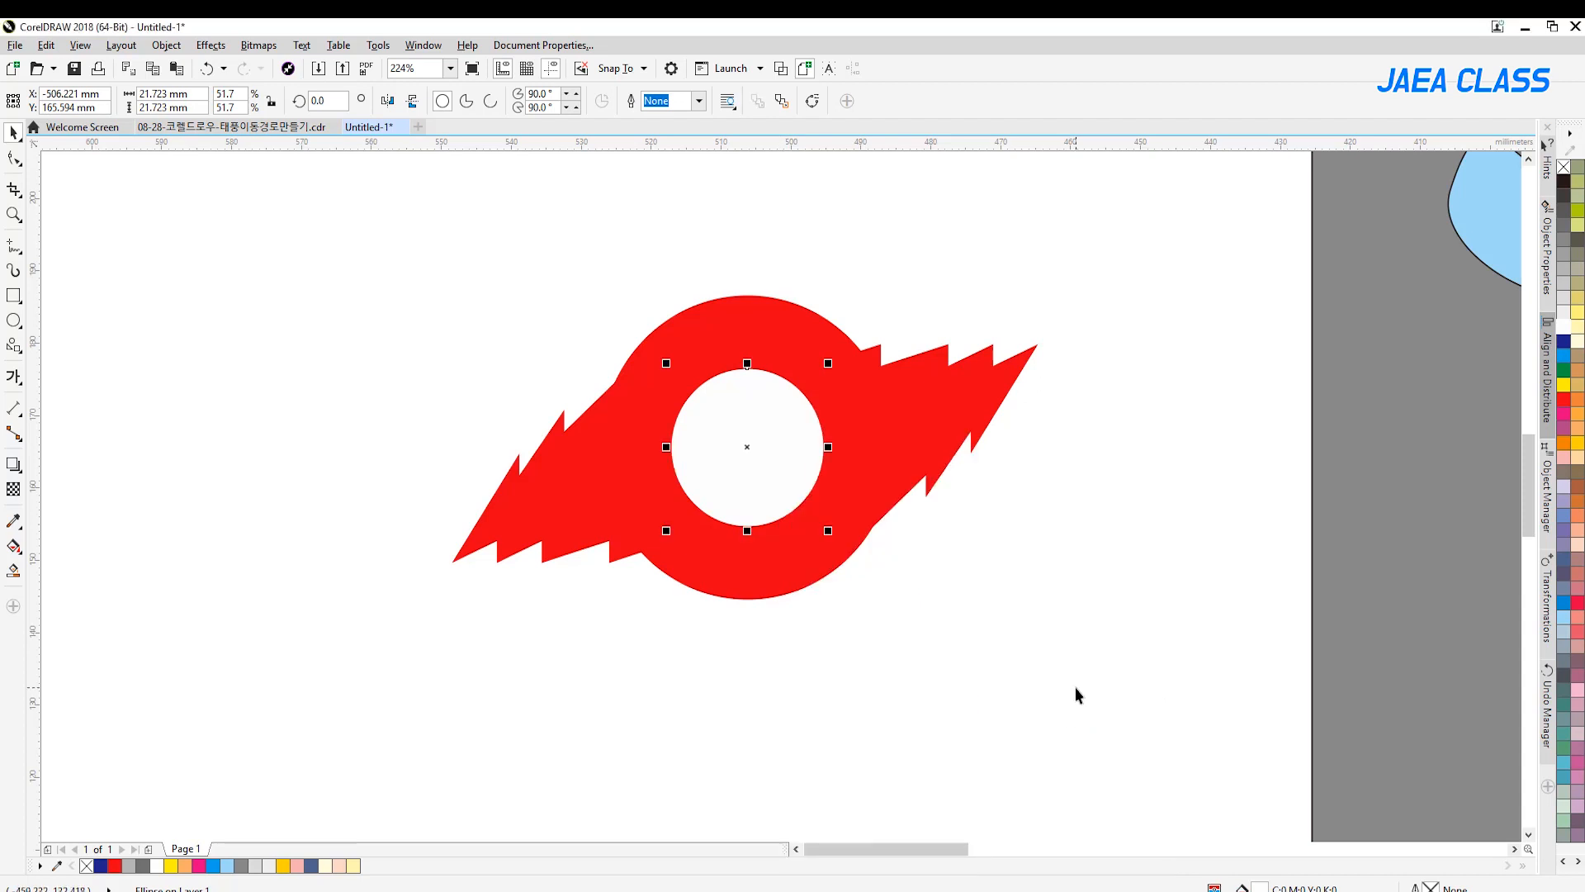
Enlarge the white inner circle slightly and group all four parts of the typhoon symbol
{"action": "left_click_drag", "start_coordinate": [828, 363], "coordinate": [849, 348]}
{"action": "left_click_drag", "start_coordinate": [1187, 262], "coordinate": [344, 672]}
{"action": "key", "text": "ctrl+g"}
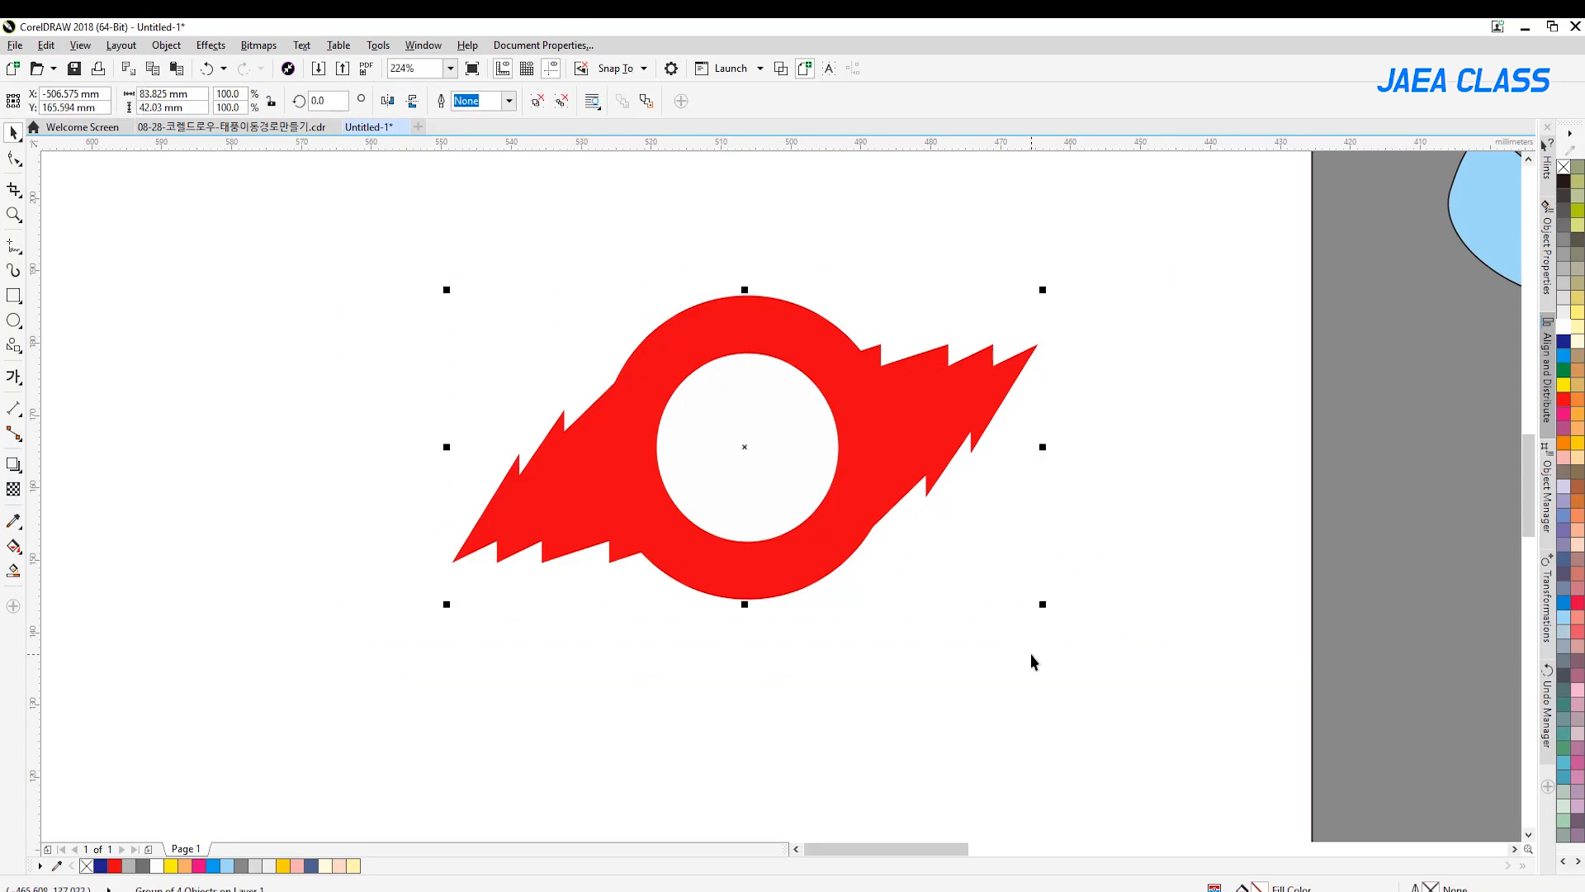
Scale the typhoon symbol down to about 35 mm wide and place it in the sea southwest of Jeju
{"action": "left_click", "coordinate": [13, 215]}
{"action": "right_click", "coordinate": [735, 427]}
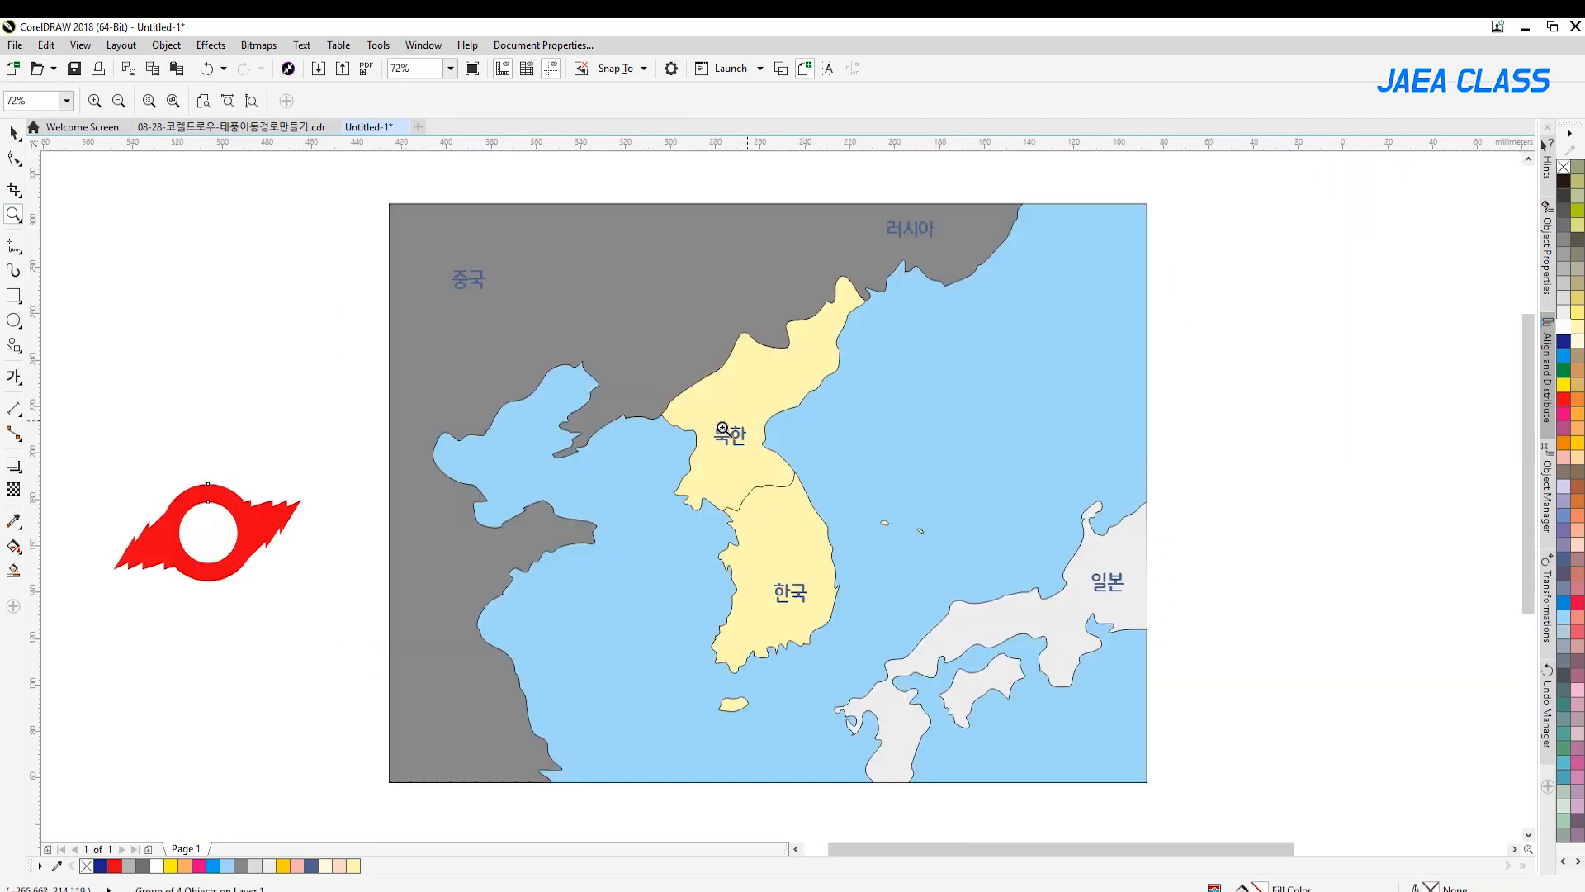
{"action": "left_click", "coordinate": [13, 133]}
{"action": "left_click_drag", "start_coordinate": [247, 529], "coordinate": [722, 710]}
{"action": "left_click_drag", "start_coordinate": [781, 658], "coordinate": [679, 740]}
{"action": "left_click", "coordinate": [311, 584]}
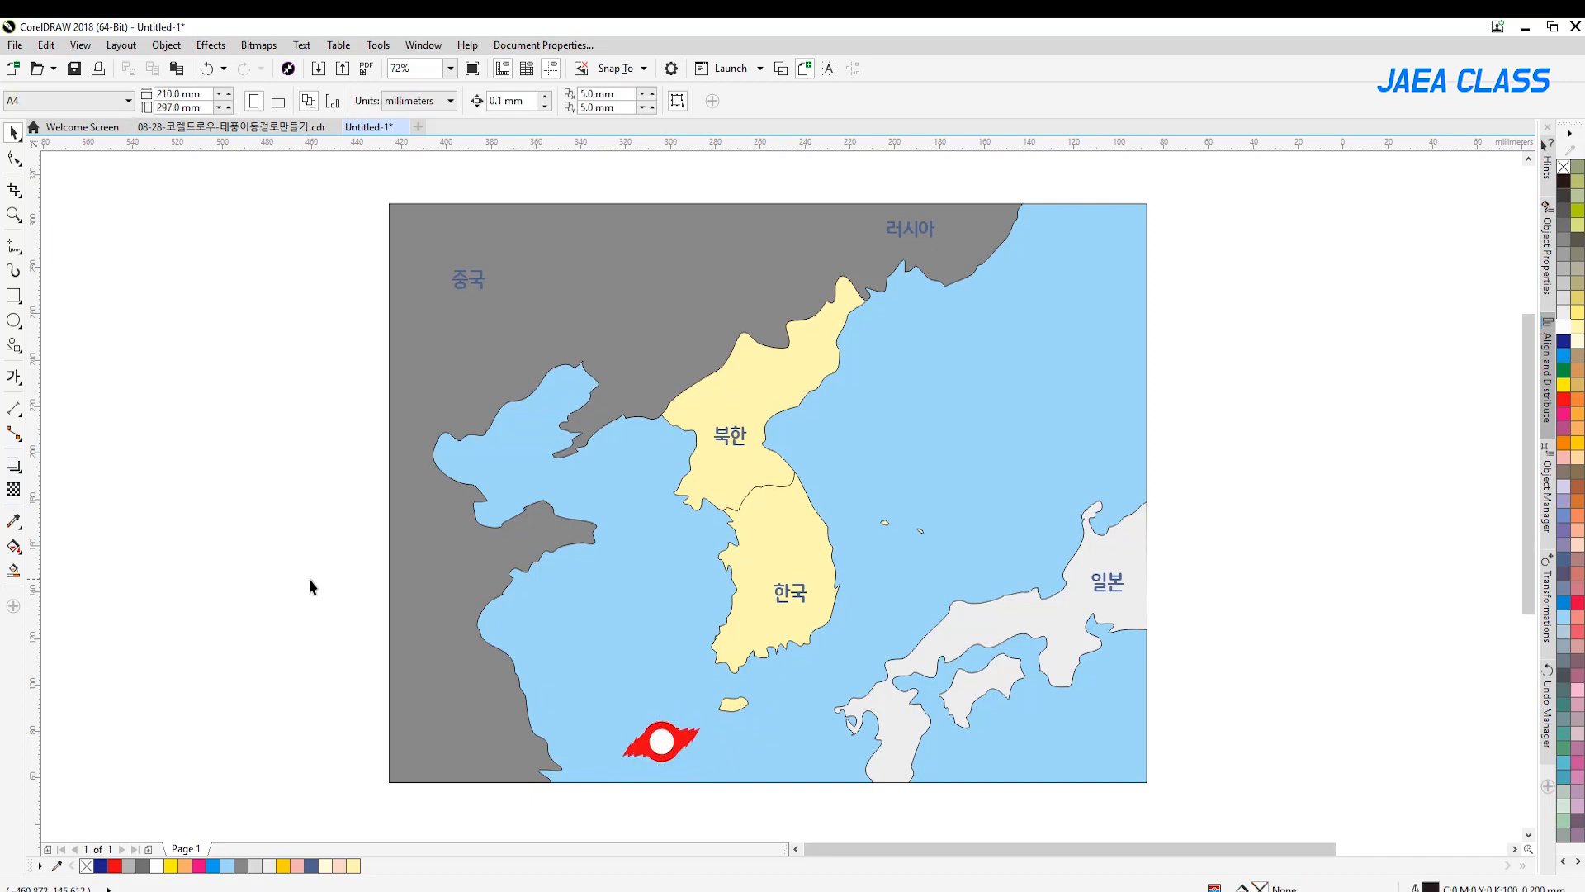
{"action": "left_click_drag", "start_coordinate": [656, 741], "coordinate": [640, 742]}
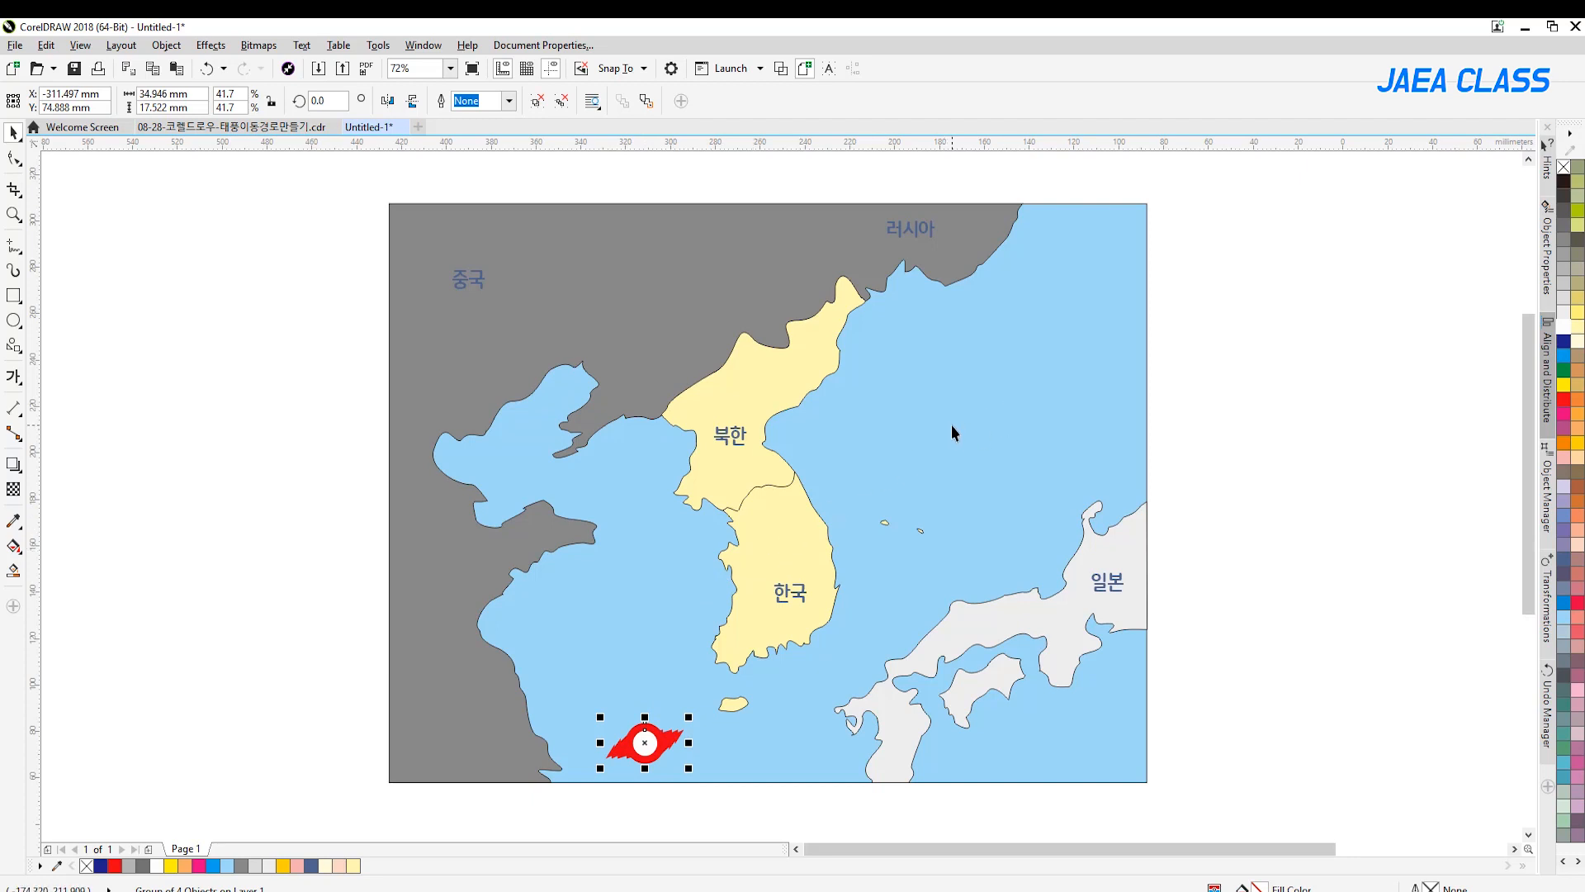
{"action": "left_click", "coordinate": [219, 446]}
Draw a circle about 27.5 mm in diameter on the gray land in the map's southwest corner
{"action": "left_click", "coordinate": [14, 216]}
{"action": "left_click_drag", "start_coordinate": [317, 562], "coordinate": [706, 813]}
{"action": "left_click", "coordinate": [14, 321]}
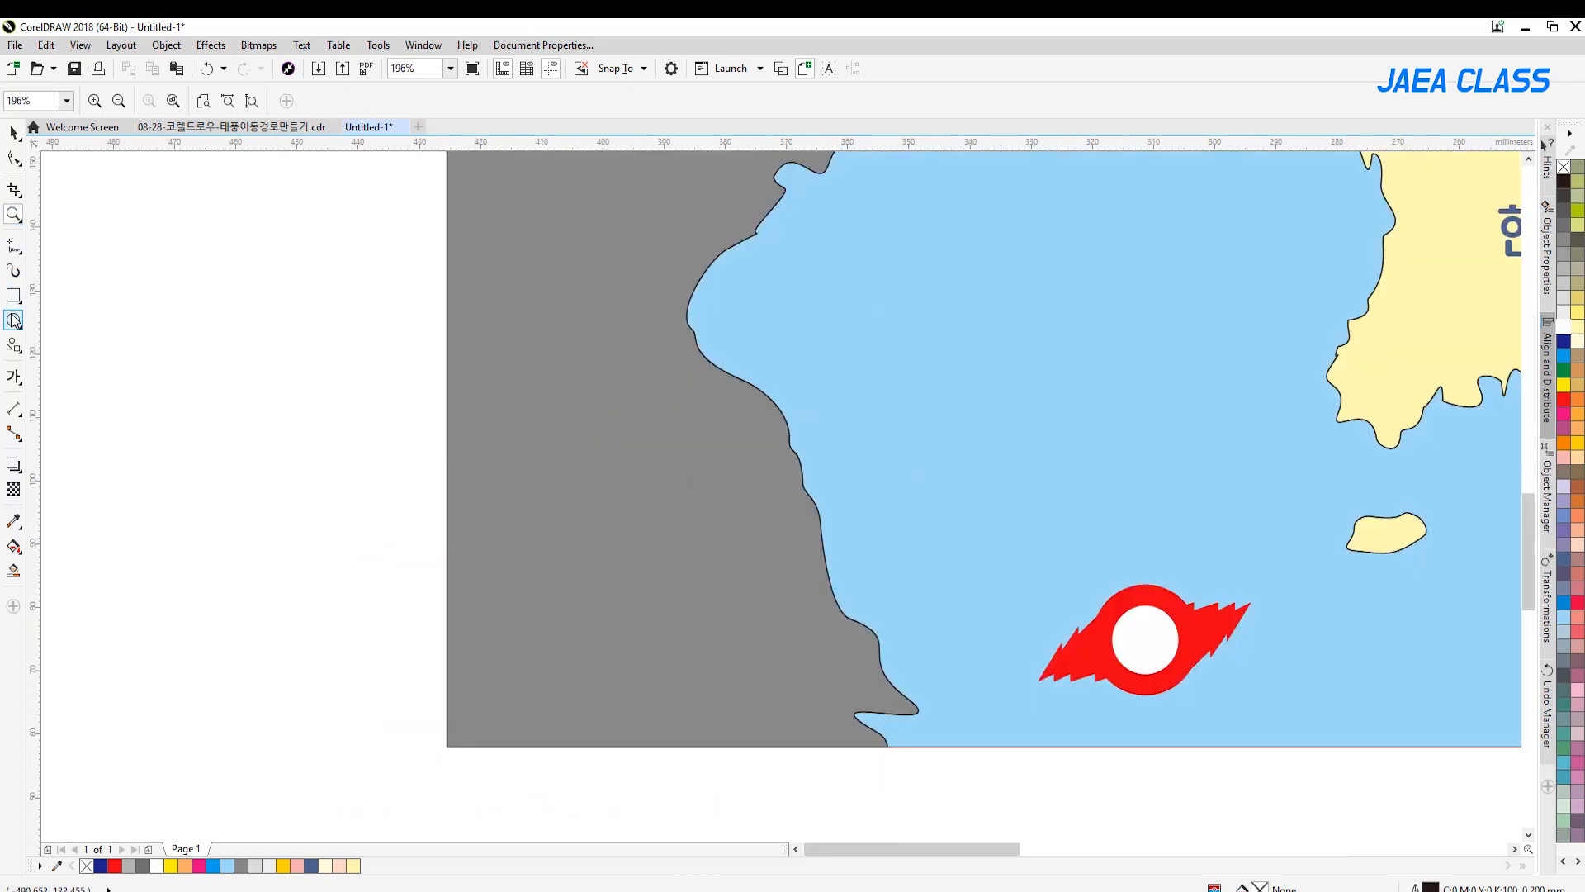
{"action": "left_click_drag", "start_coordinate": [579, 509], "coordinate": [661, 591]}
{"action": "key", "text": "space"}
{"action": "left_click_drag", "start_coordinate": [582, 504], "coordinate": [608, 515]}
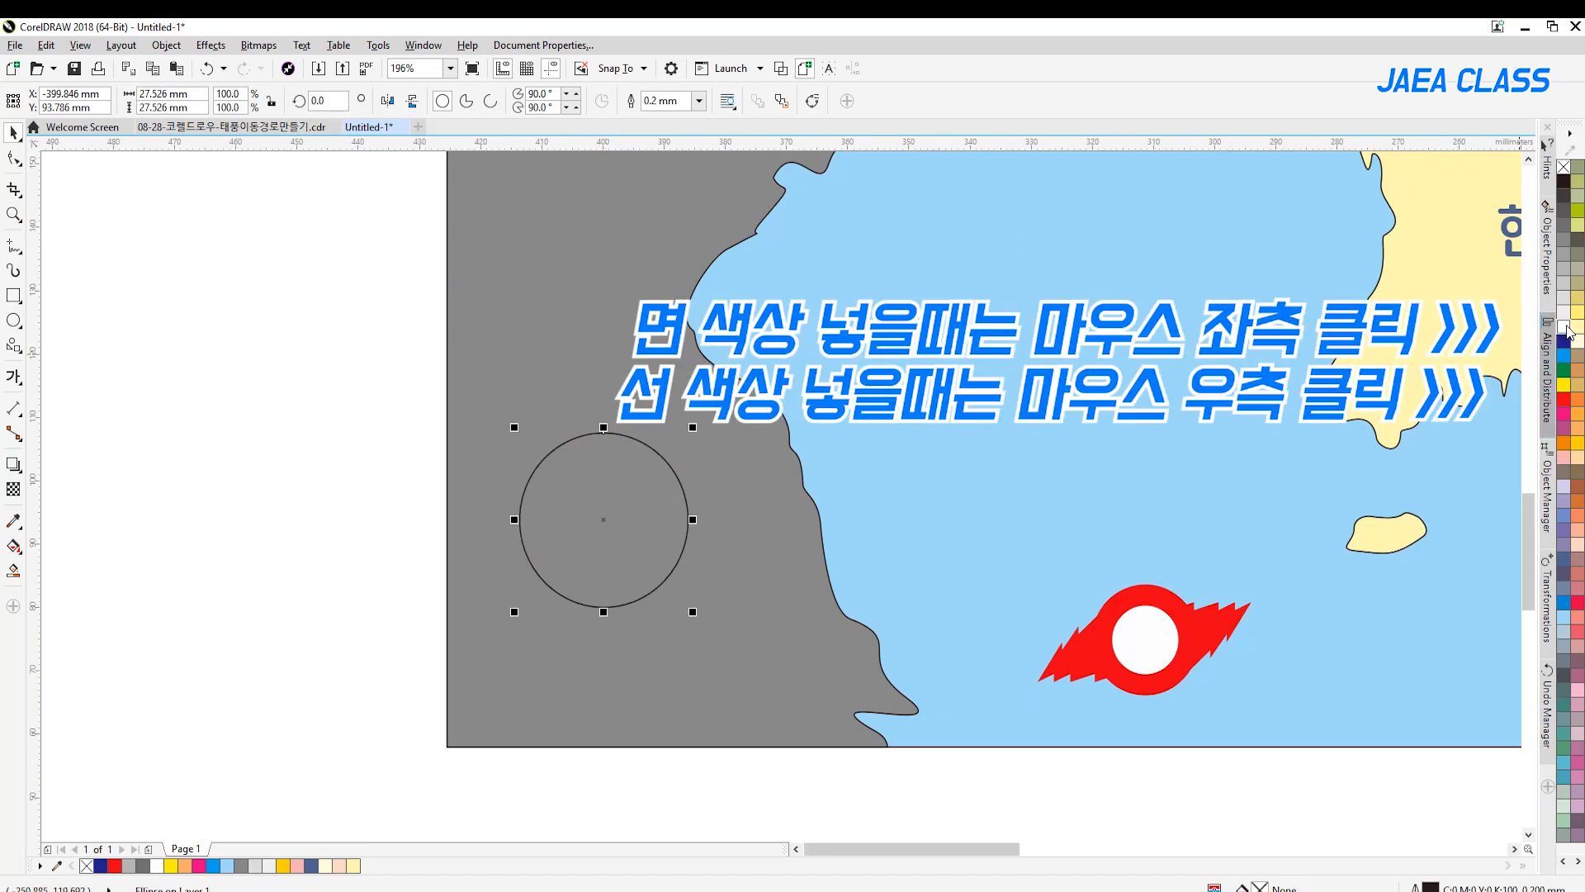
Give the new circle a white fill and a white outline 2.5 mm wide
{"action": "left_click", "coordinate": [1564, 326]}
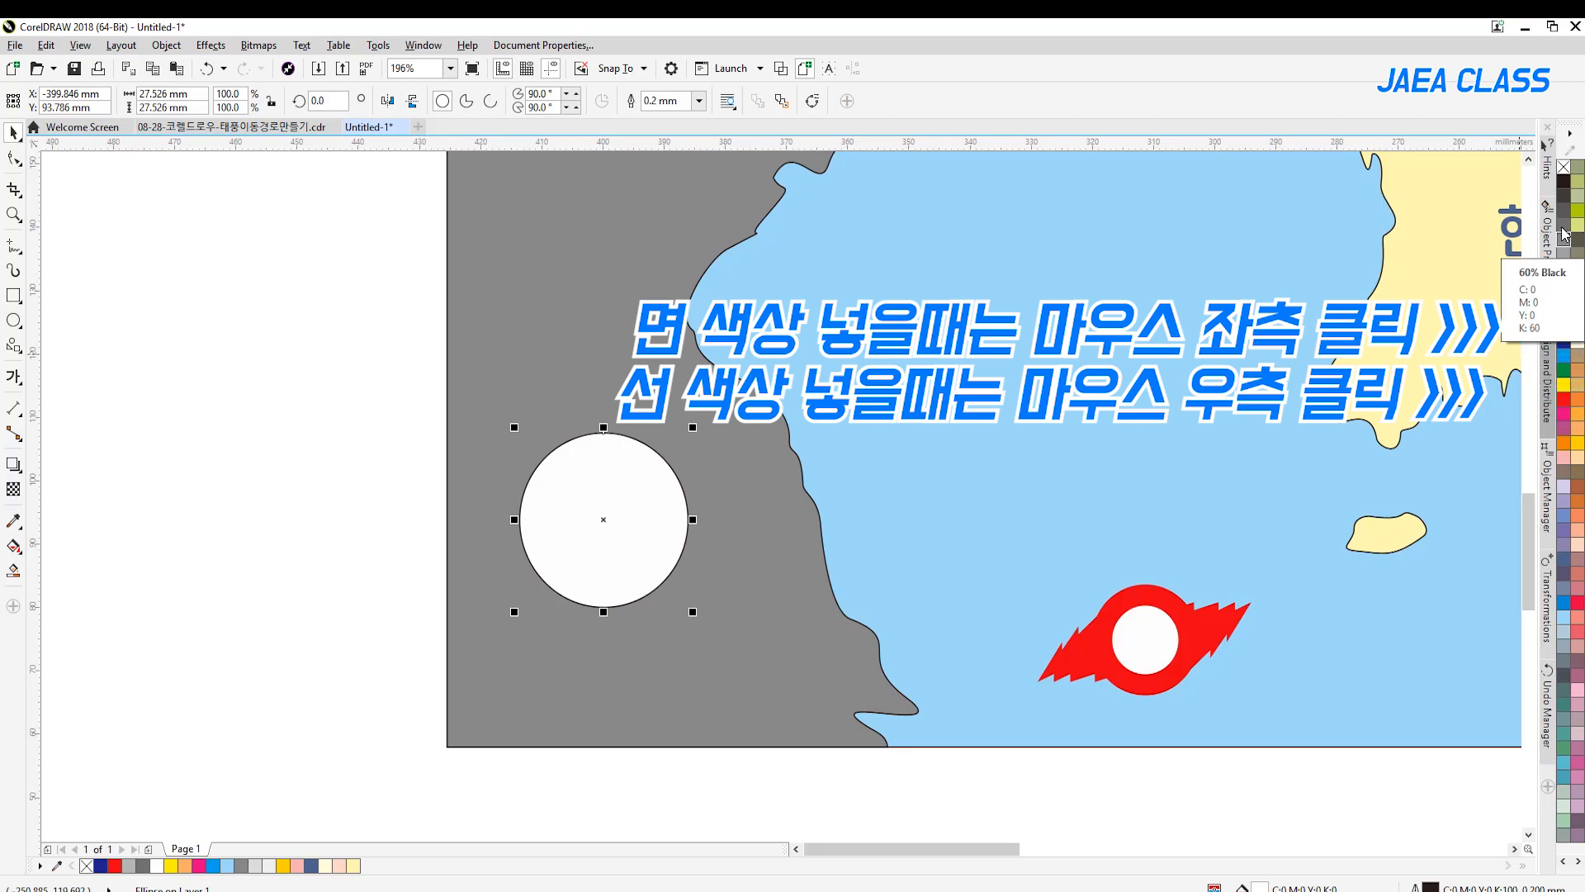
{"action": "right_click", "coordinate": [1565, 326]}
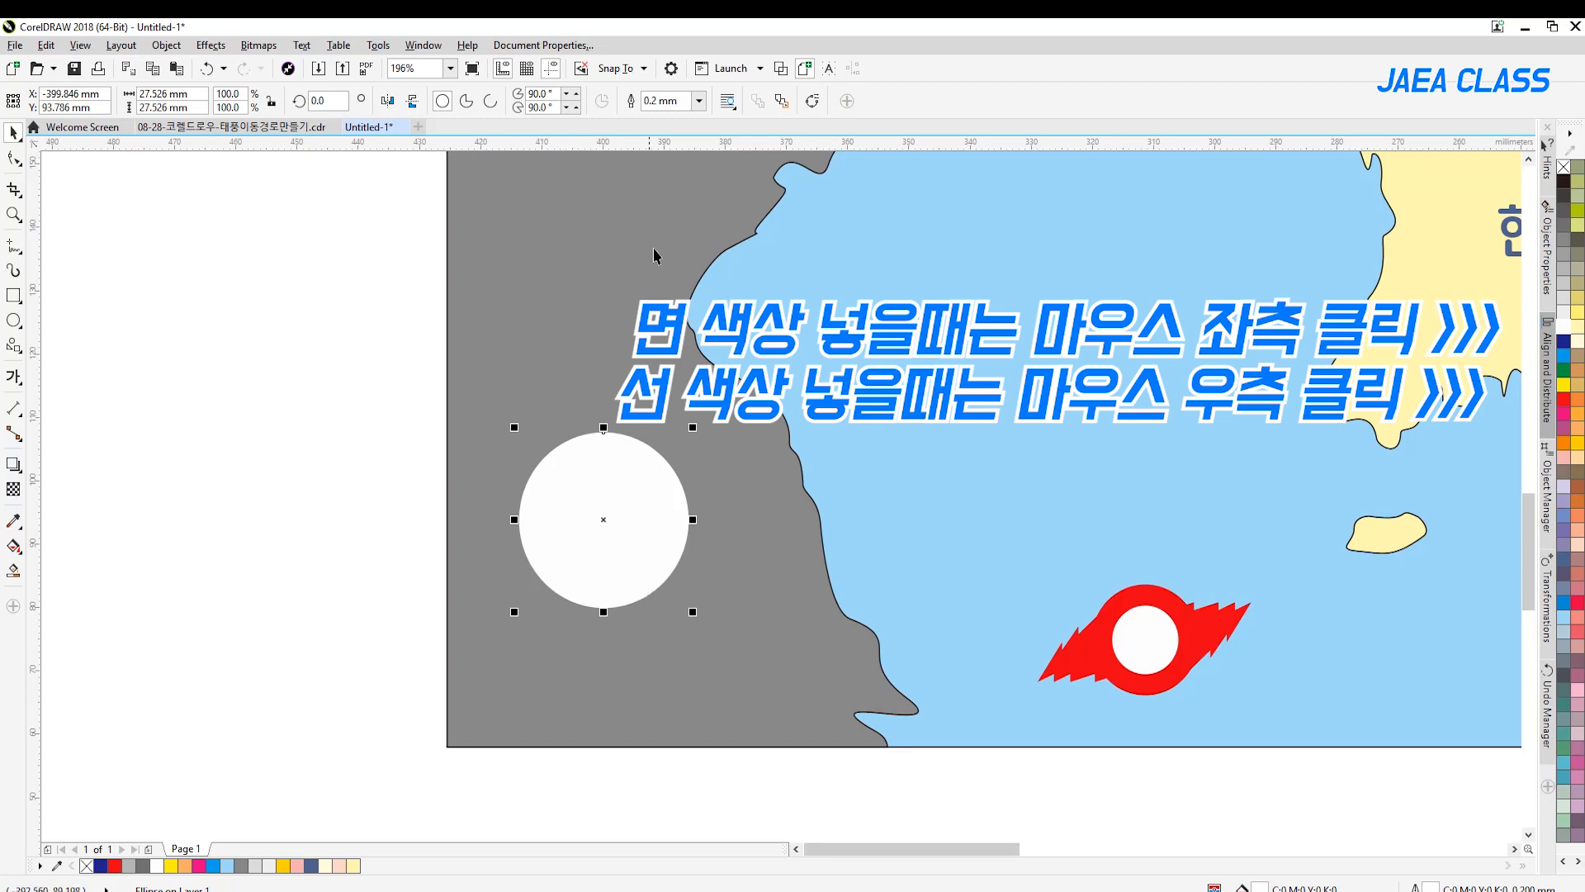
{"action": "left_click", "coordinate": [663, 101]}
{"action": "left_click", "coordinate": [698, 101]}
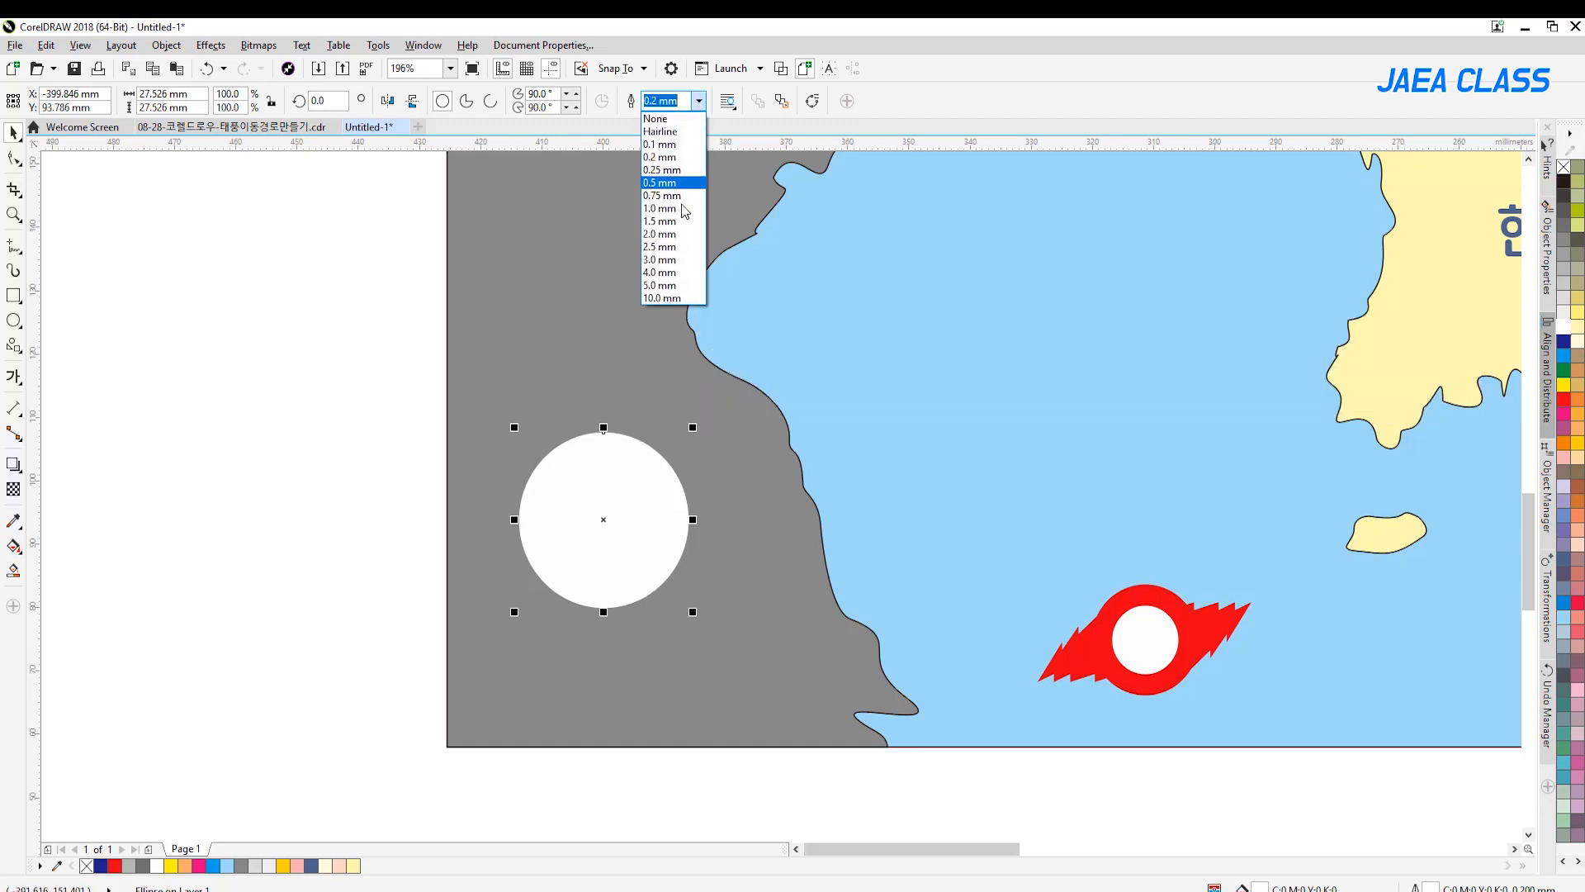
{"action": "left_click", "coordinate": [665, 259]}
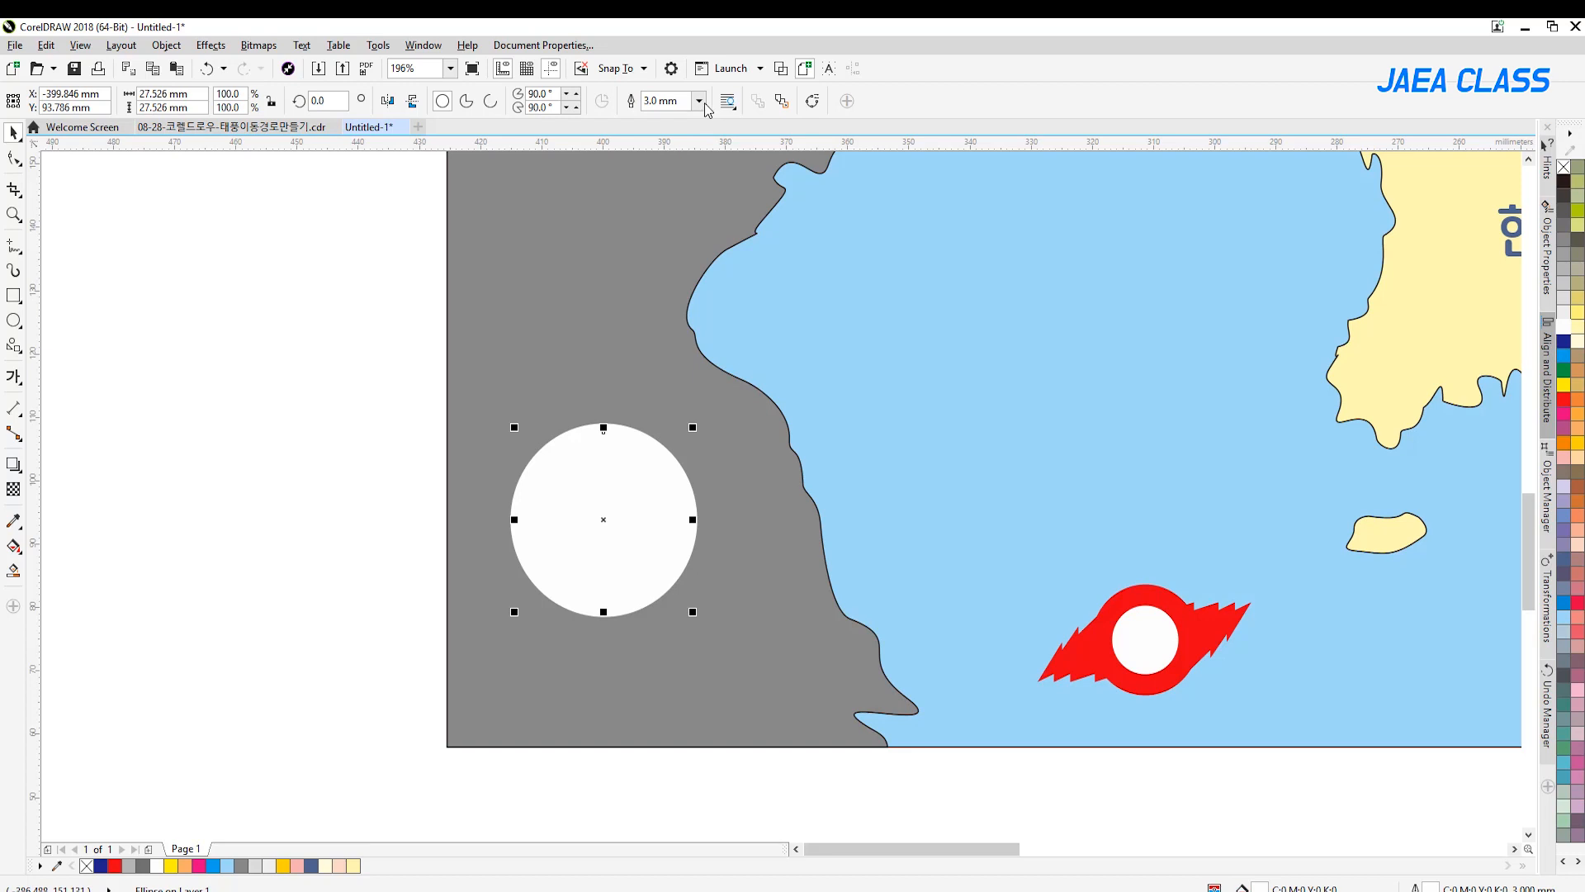
{"action": "left_click", "coordinate": [698, 100]}
{"action": "left_click", "coordinate": [691, 246]}
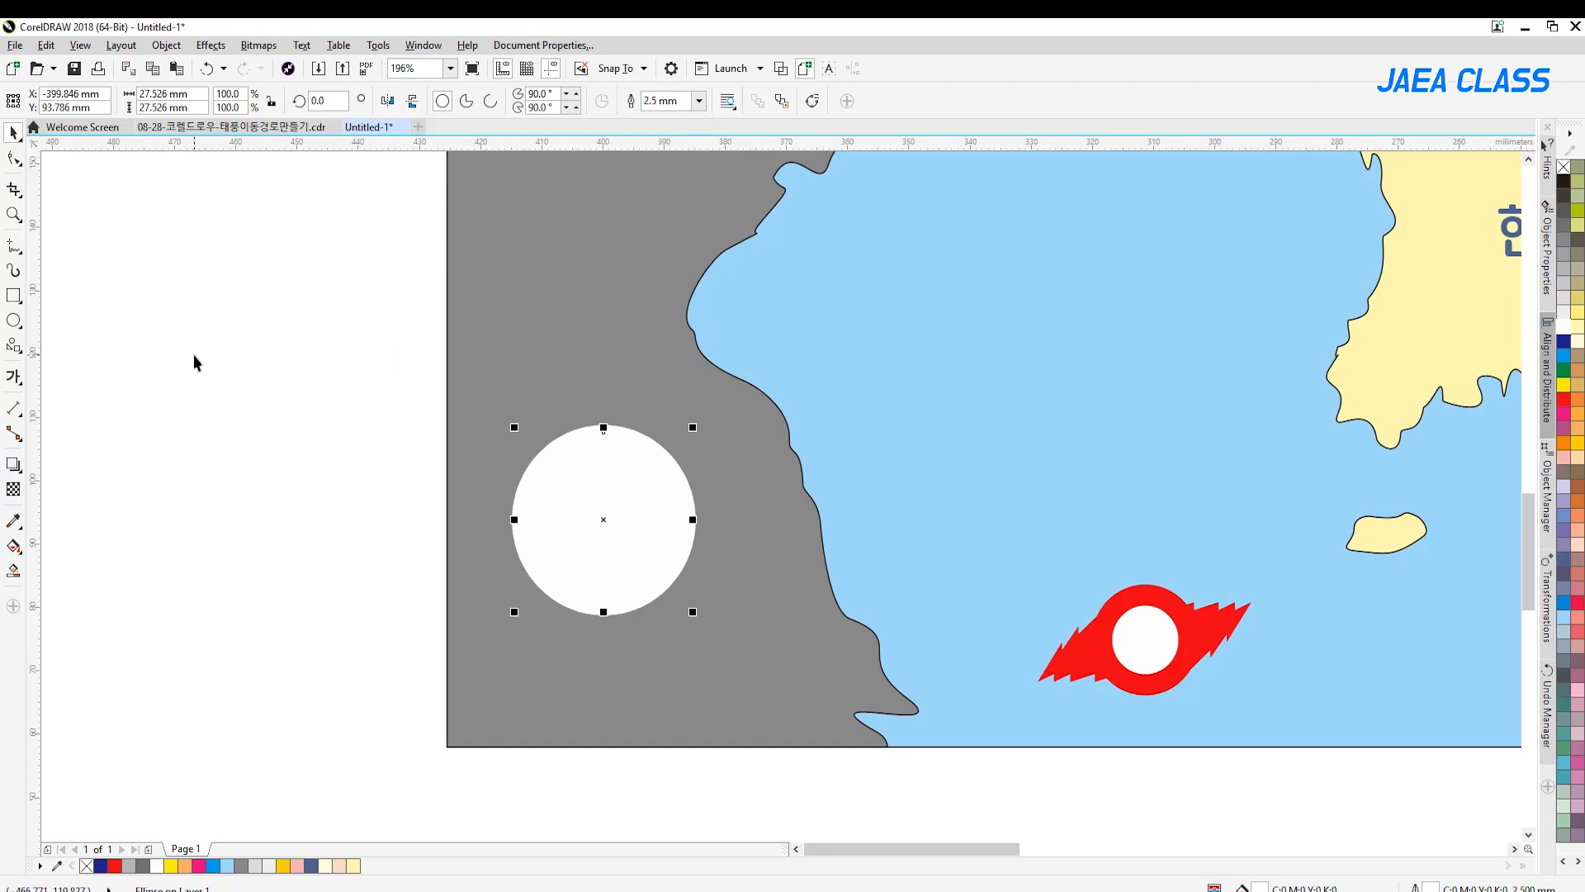
Apply a uniform transparency of 28 to the white circle's fill and outline
{"action": "left_click", "coordinate": [13, 488]}
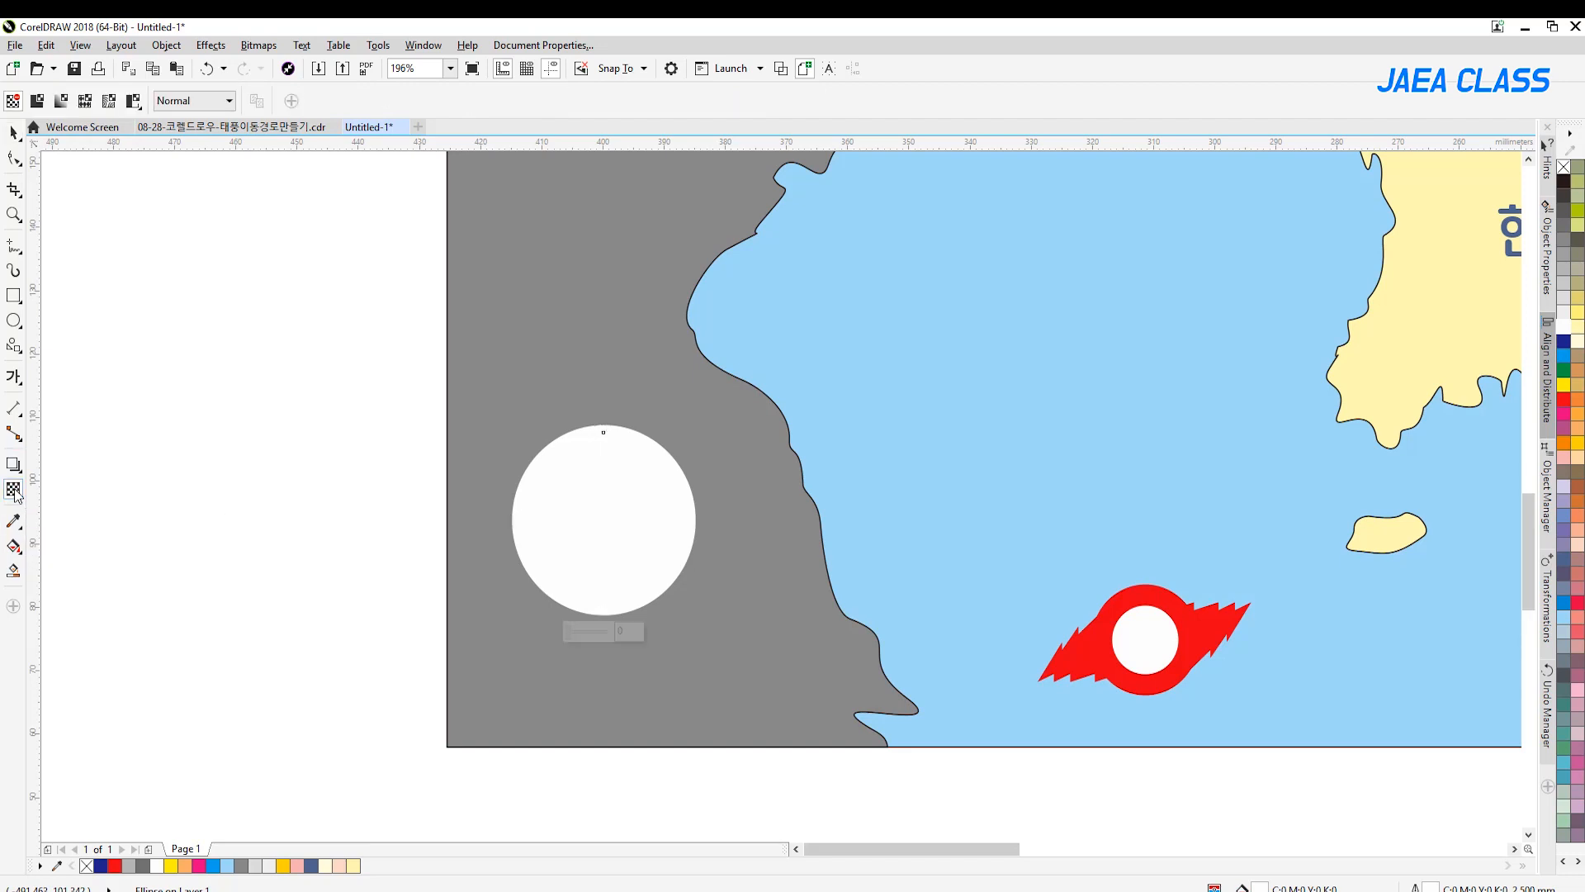
{"action": "left_click", "coordinate": [37, 101]}
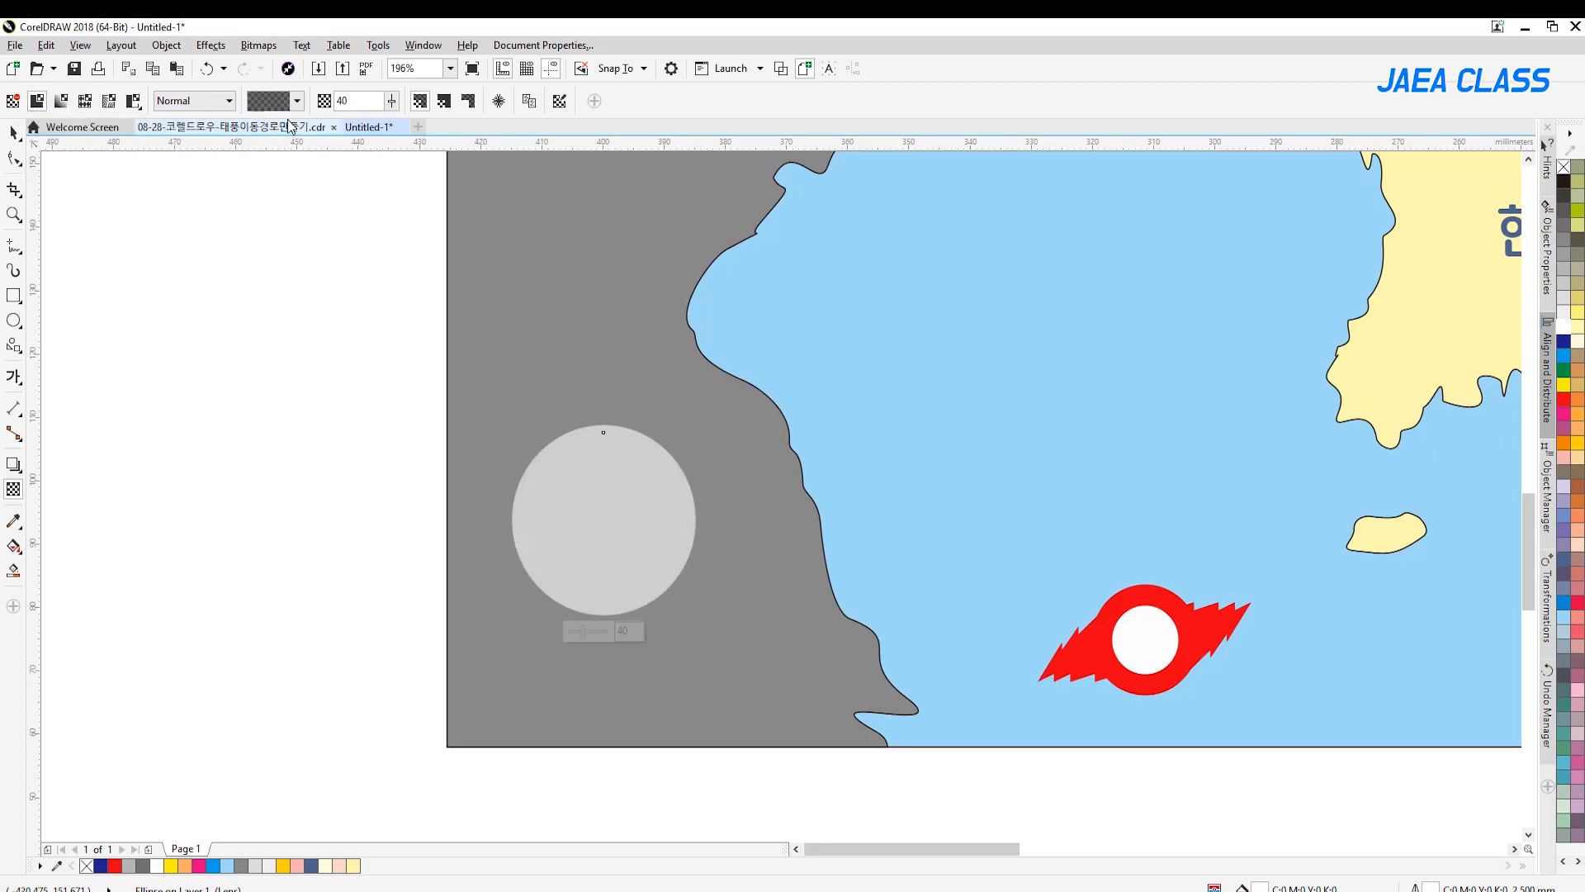
{"action": "left_click_drag", "start_coordinate": [393, 102], "coordinate": [384, 102]}
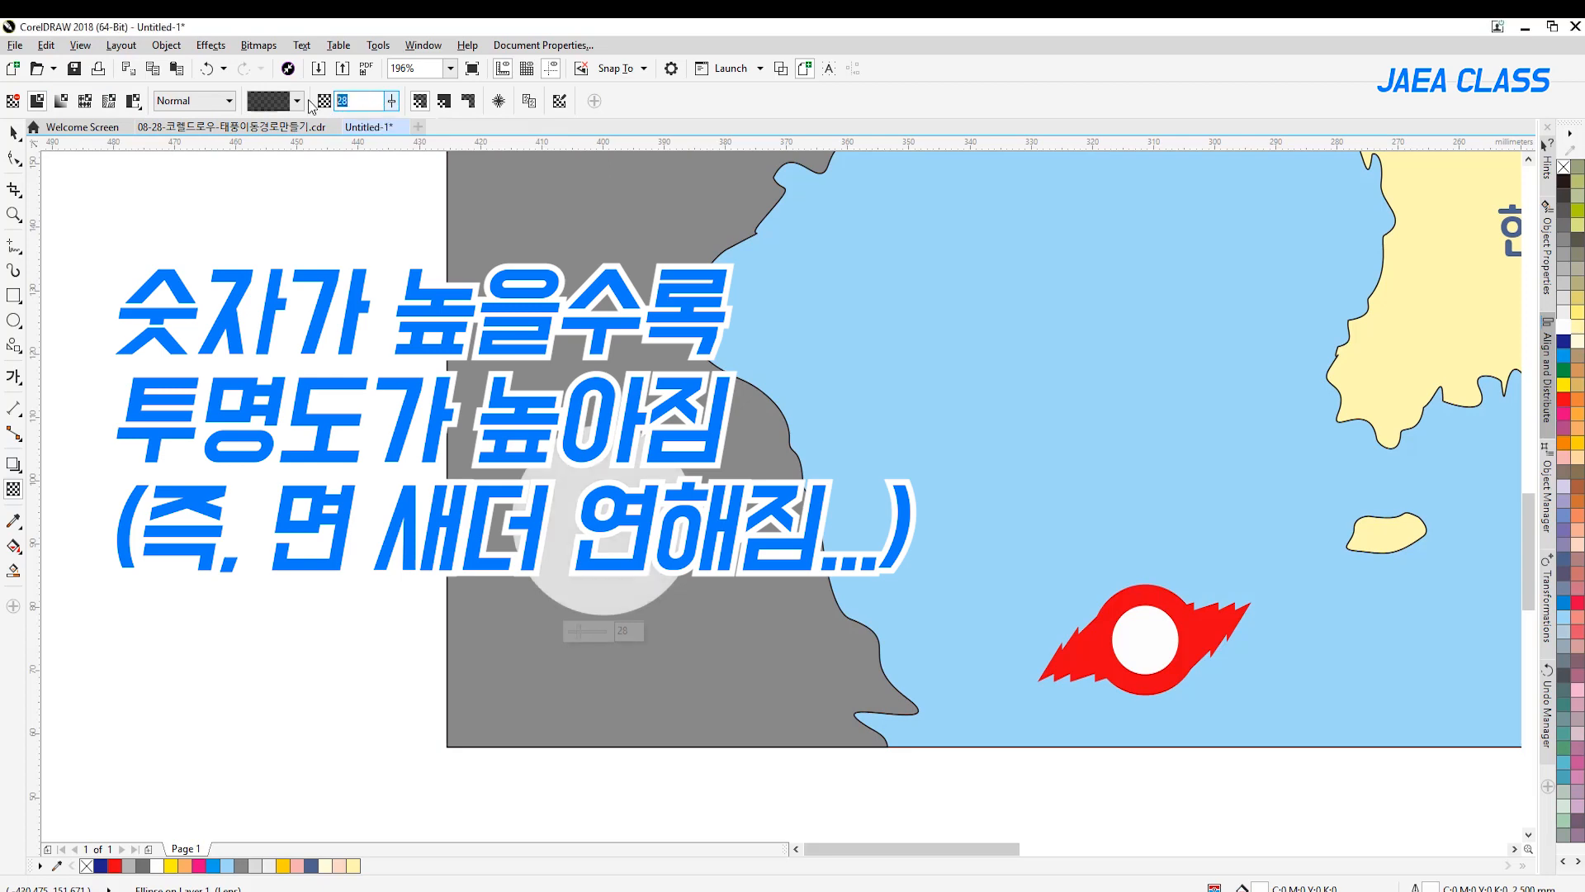
Set the white circle's transparency to 40 and apply it only to the fill
{"action": "type", "text": "0"}
{"action": "key", "text": "Return"}
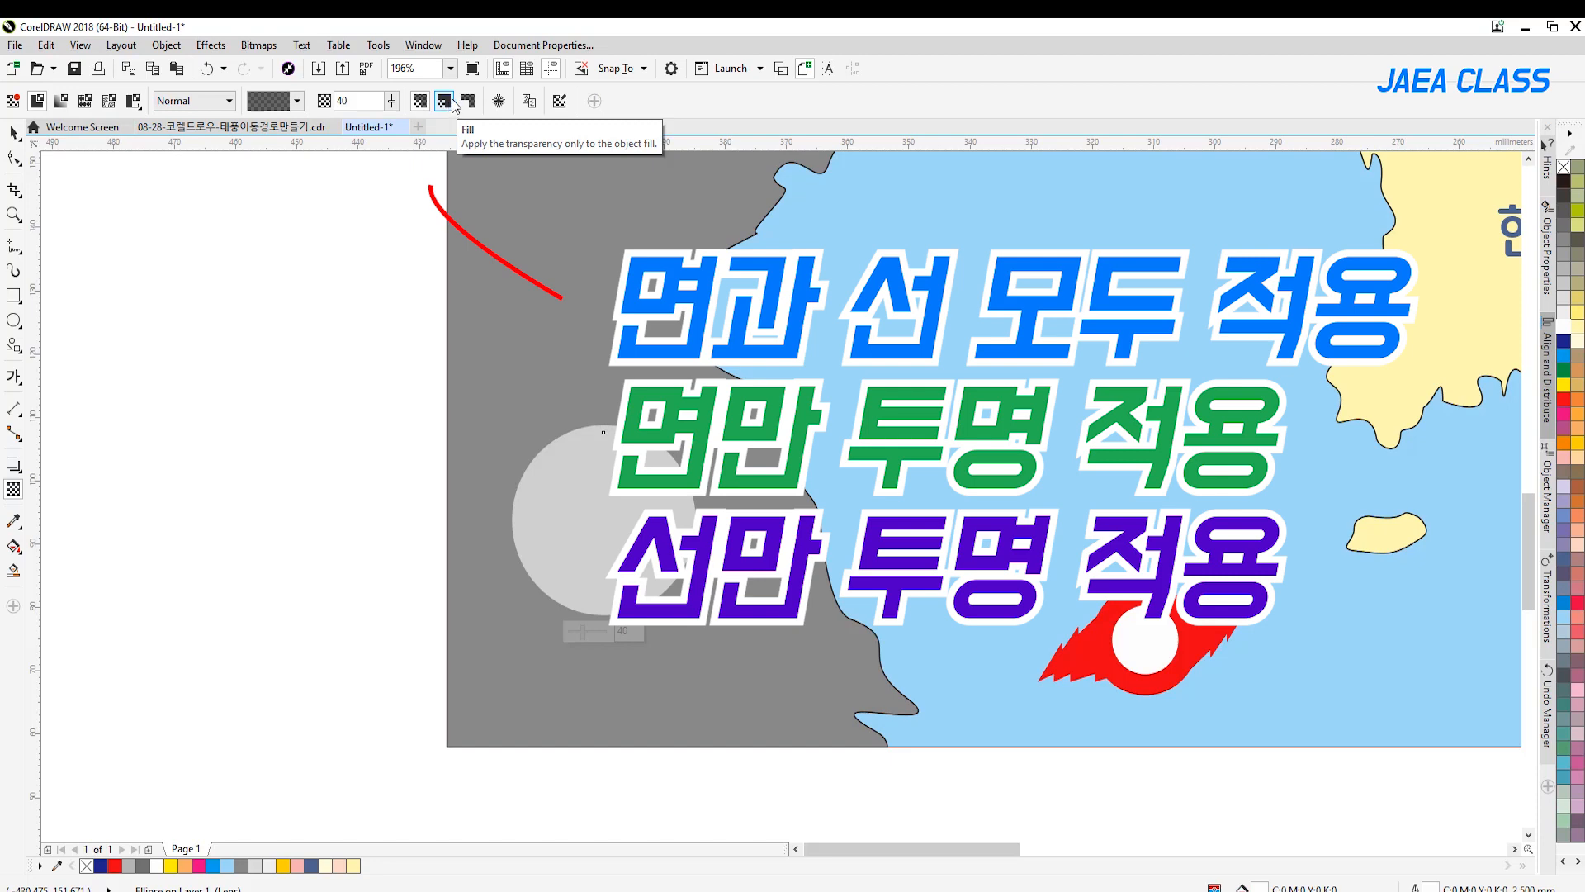
{"action": "left_click", "coordinate": [451, 102]}
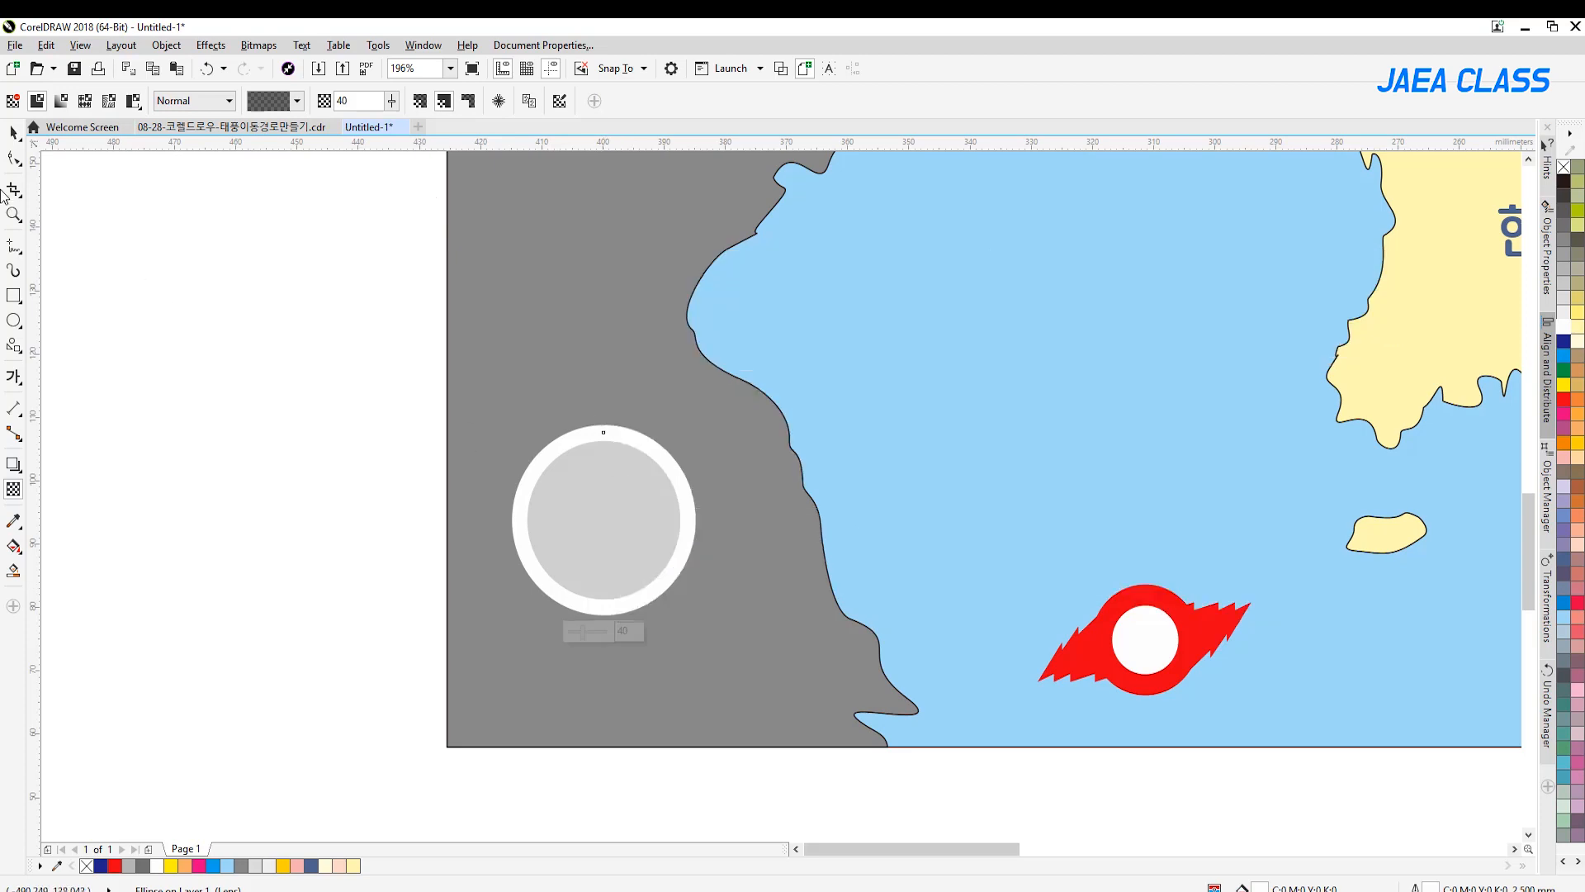
{"action": "left_click", "coordinate": [13, 132]}
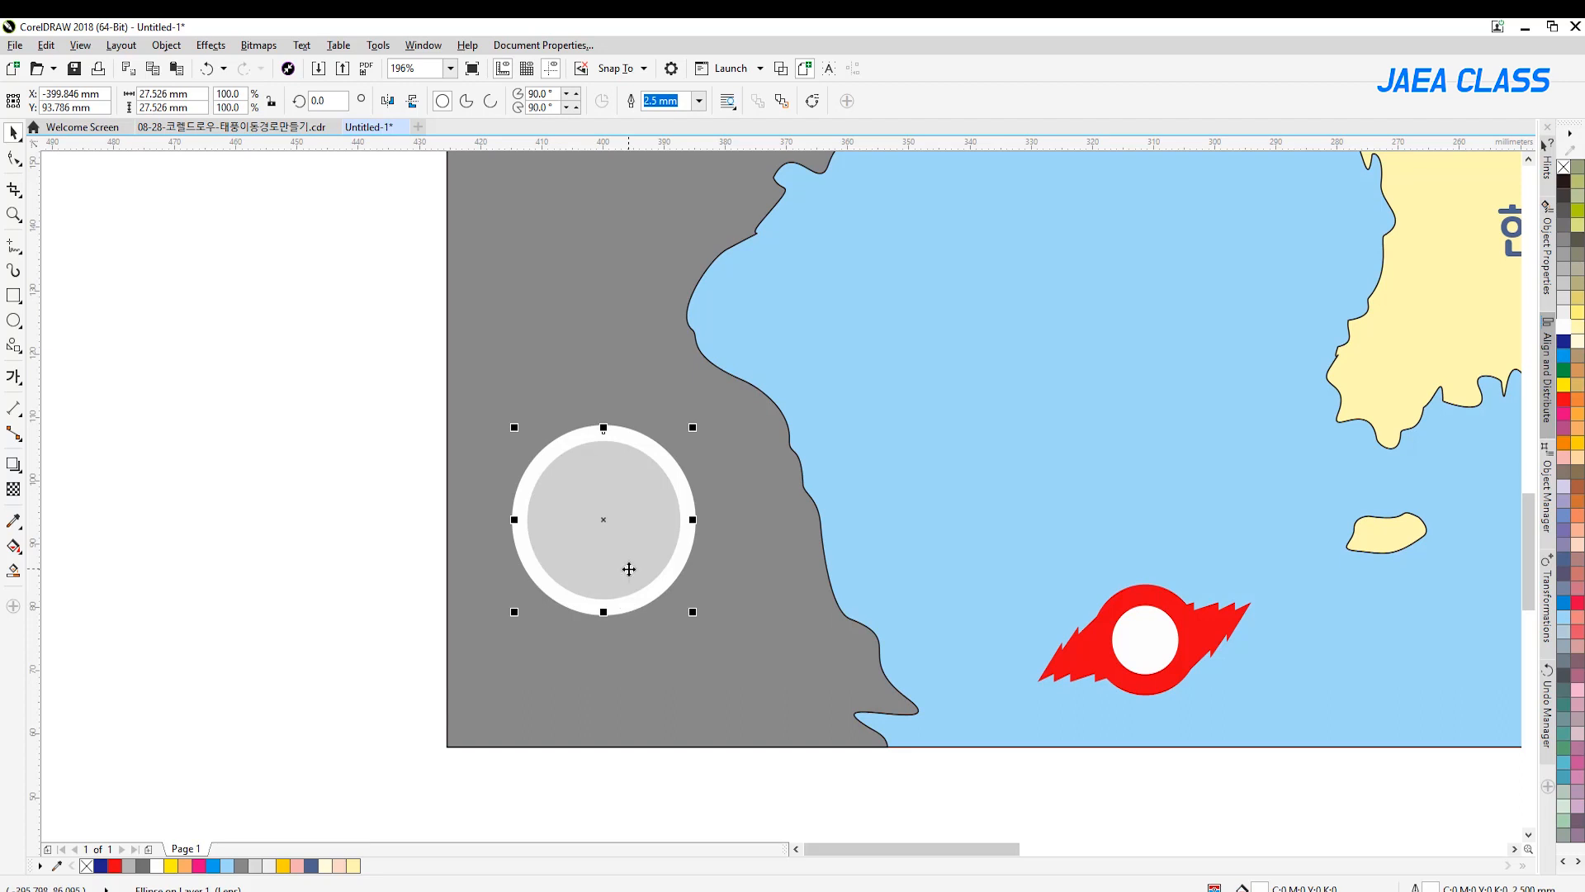
Move the white circle from the gray land to the sea just north of the typhoon symbol
{"action": "double_click", "coordinate": [13, 214]}
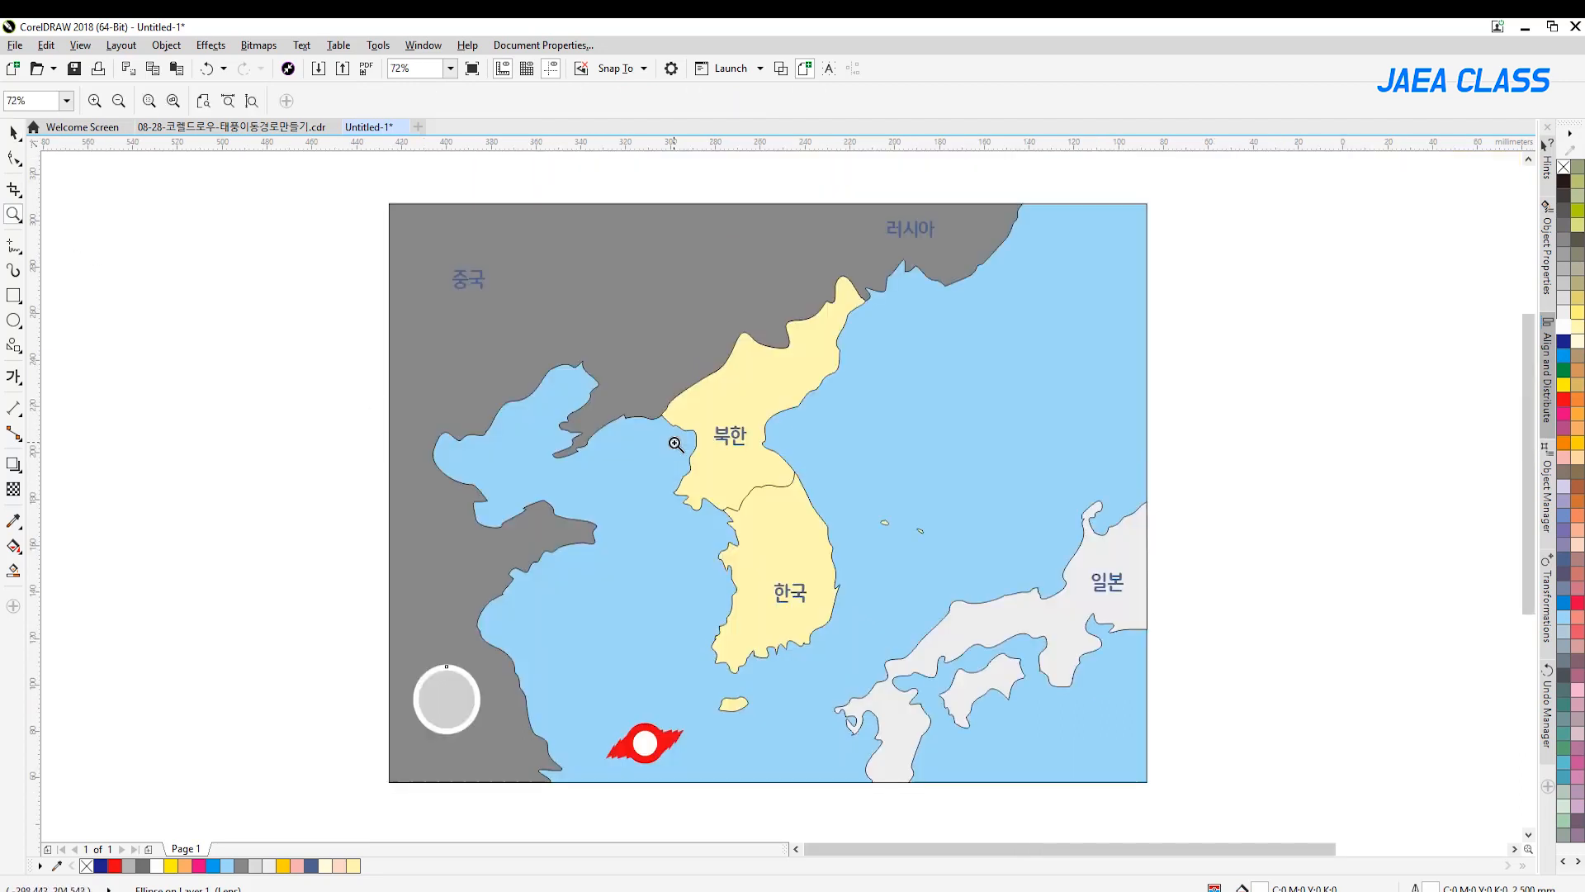
{"action": "left_click", "coordinate": [13, 132]}
{"action": "left_click_drag", "start_coordinate": [455, 688], "coordinate": [647, 655]}
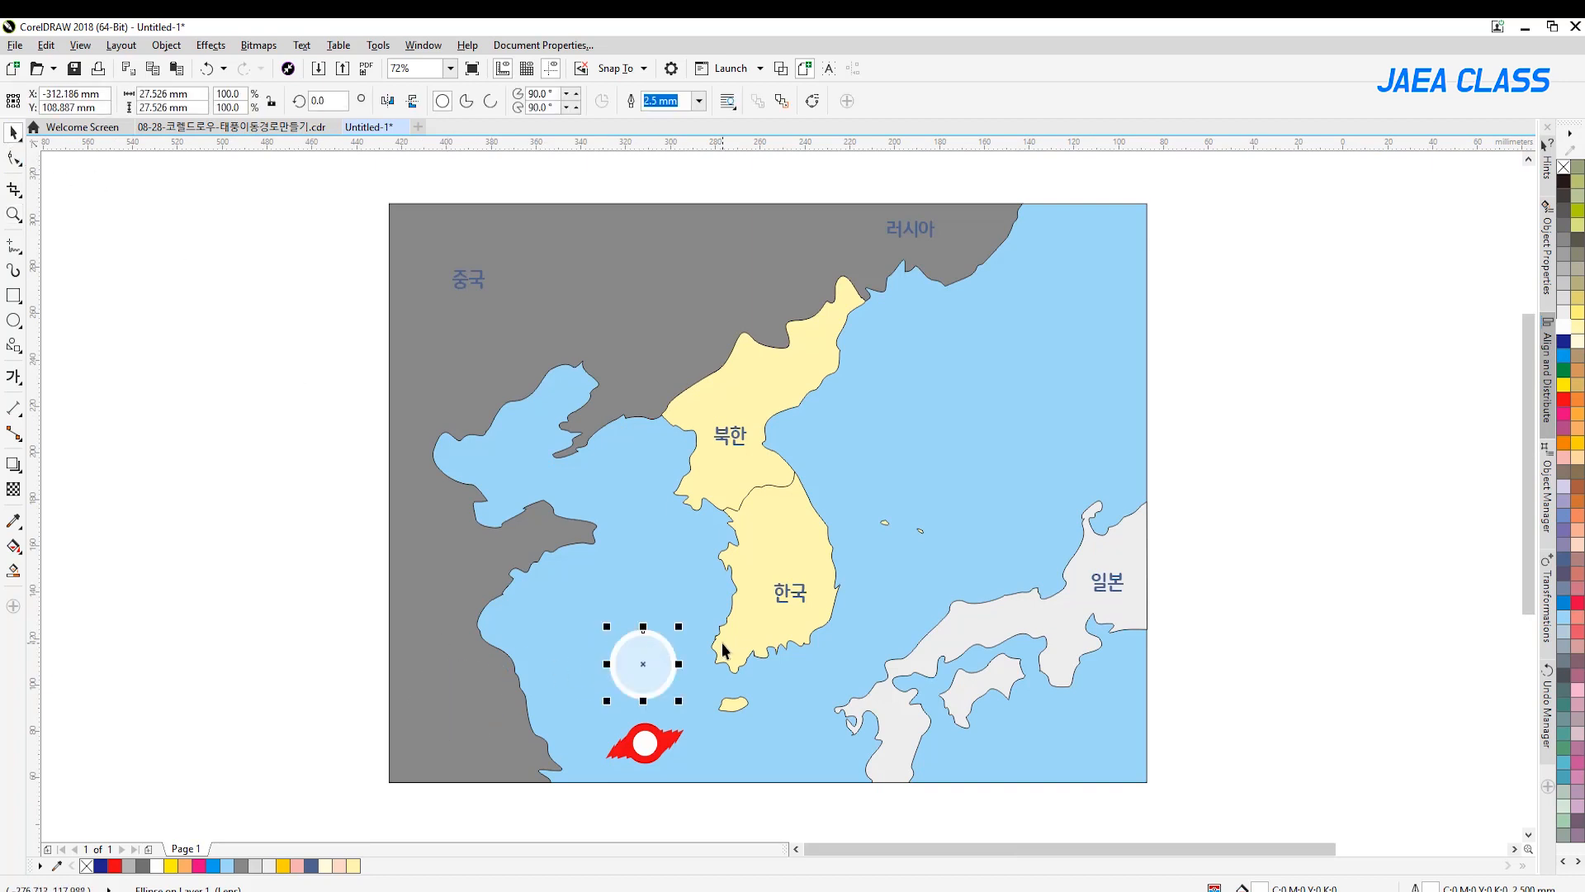
Duplicate the white circle northeastward across Korea into a chain of five circles that grow in size toward the East Sea
{"action": "left_click_drag", "start_coordinate": [649, 658], "coordinate": [880, 453]}
{"action": "right_click", "coordinate": [693, 585]}
{"action": "left_click", "coordinate": [658, 652]}
{"action": "right_click", "coordinate": [760, 553]}
{"action": "right_click", "coordinate": [832, 502]}
{"action": "left_click_drag", "start_coordinate": [834, 510], "coordinate": [923, 448]}
{"action": "right_click", "coordinate": [923, 447]}
{"action": "left_click_drag", "start_coordinate": [973, 393], "coordinate": [992, 374]}
Adjust the five circles' positions so they form an evenly spaced path from the typhoon symbol to the East Sea
{"action": "left_click_drag", "start_coordinate": [680, 603], "coordinate": [657, 671]}
{"action": "left_click_drag", "start_coordinate": [696, 616], "coordinate": [689, 623]}
{"action": "left_click_drag", "start_coordinate": [770, 547], "coordinate": [754, 554]}
{"action": "left_click_drag", "start_coordinate": [834, 511], "coordinate": [821, 517]}
{"action": "left_click_drag", "start_coordinate": [921, 449], "coordinate": [922, 448]}
{"action": "left_click_drag", "start_coordinate": [825, 503], "coordinate": [820, 498]}
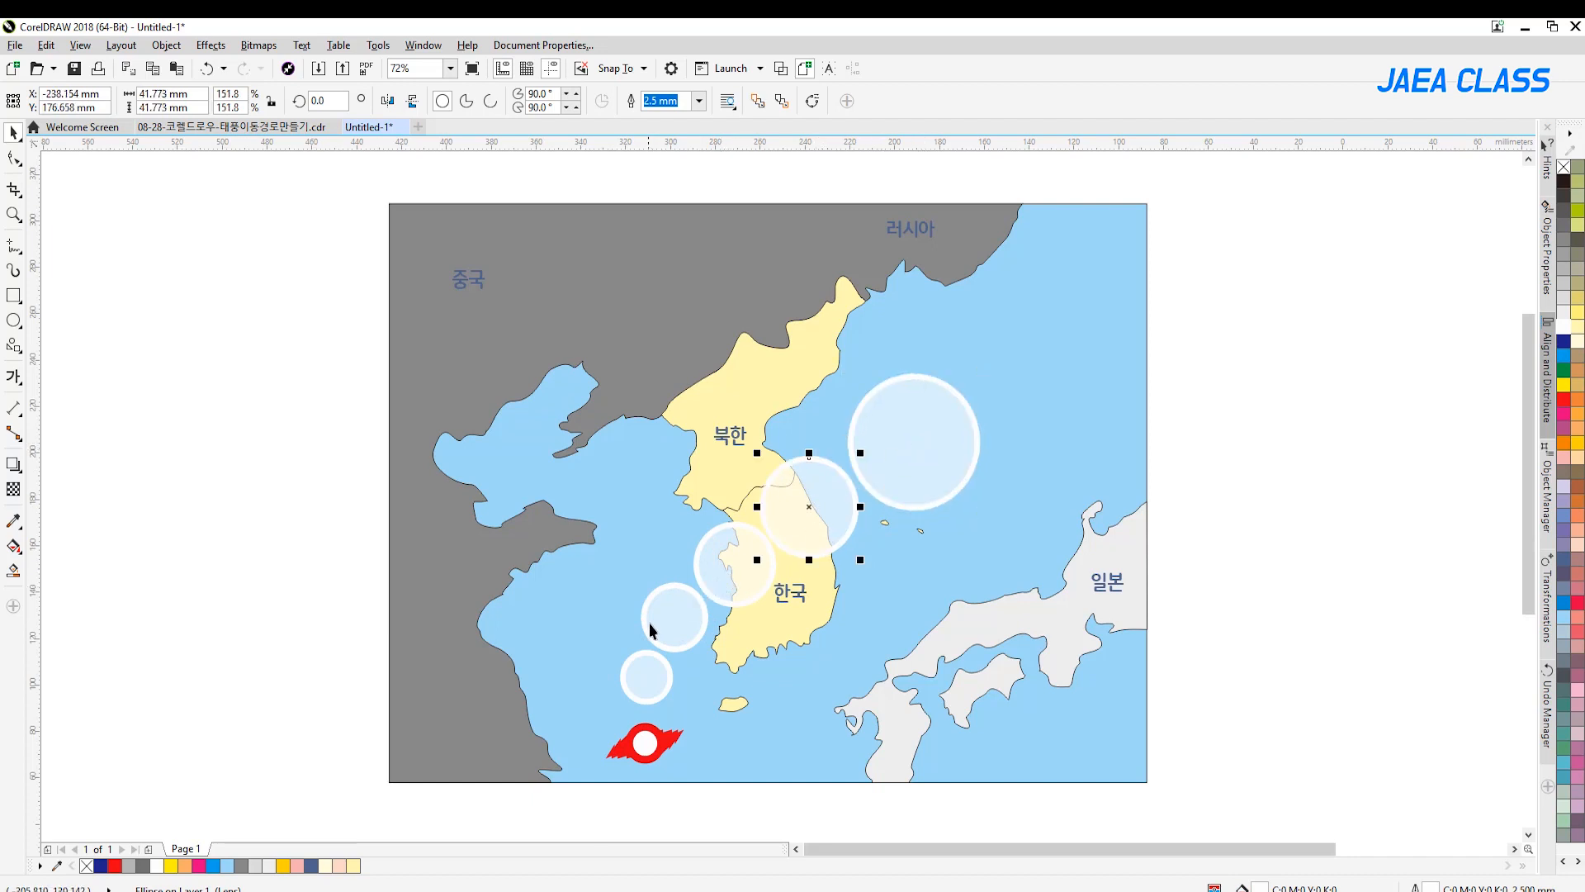
{"action": "left_click_drag", "start_coordinate": [670, 617], "coordinate": [676, 622]}
{"action": "left_click_drag", "start_coordinate": [651, 677], "coordinate": [656, 682]}
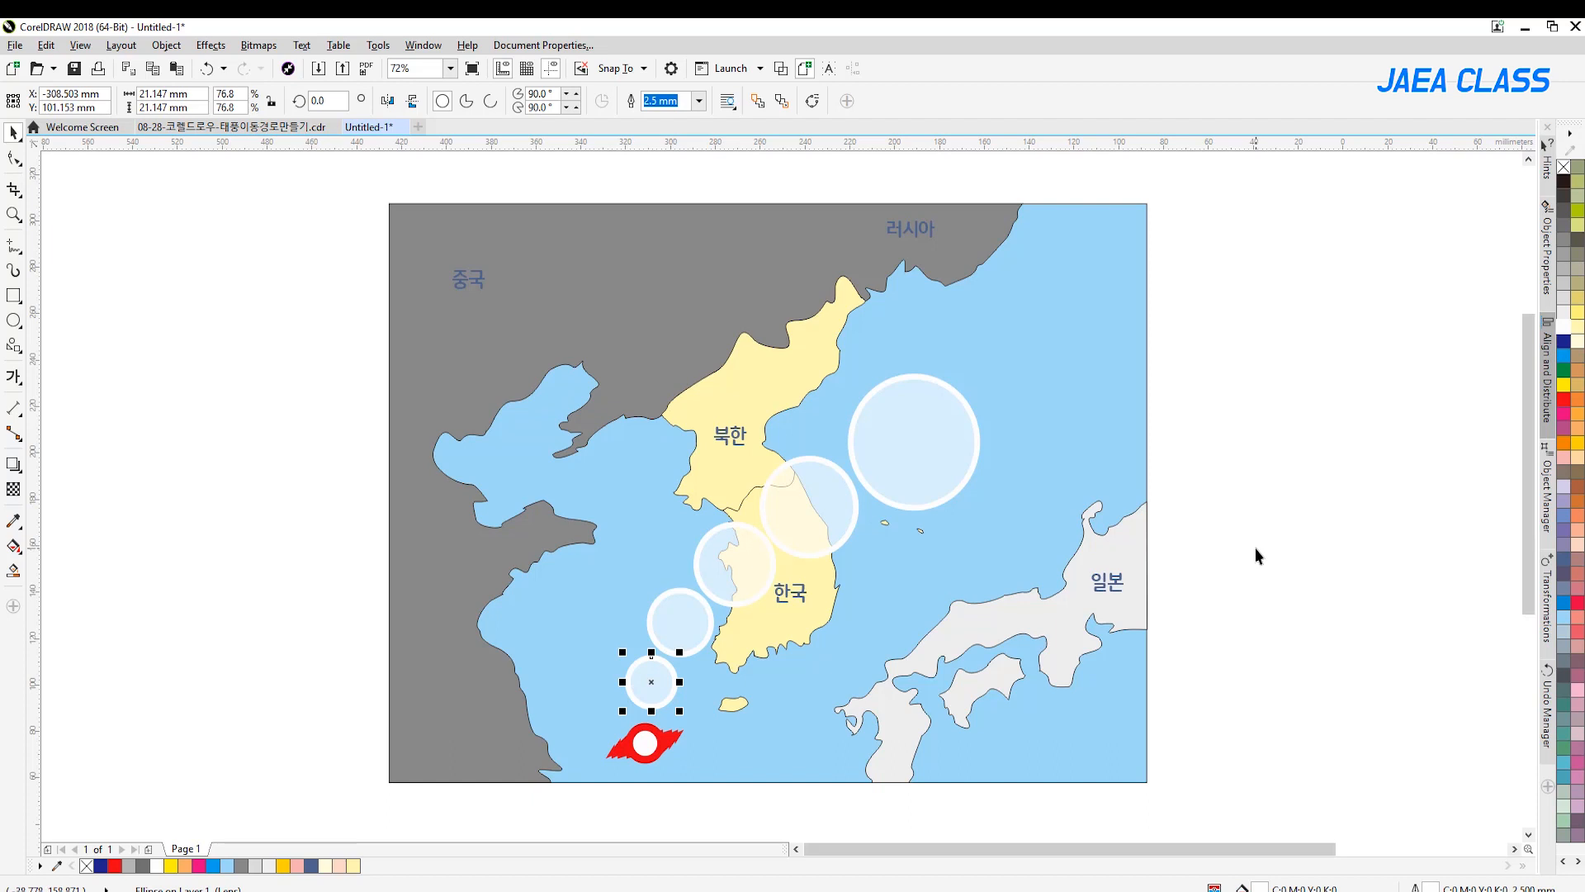
{"action": "left_click", "coordinate": [830, 512]}
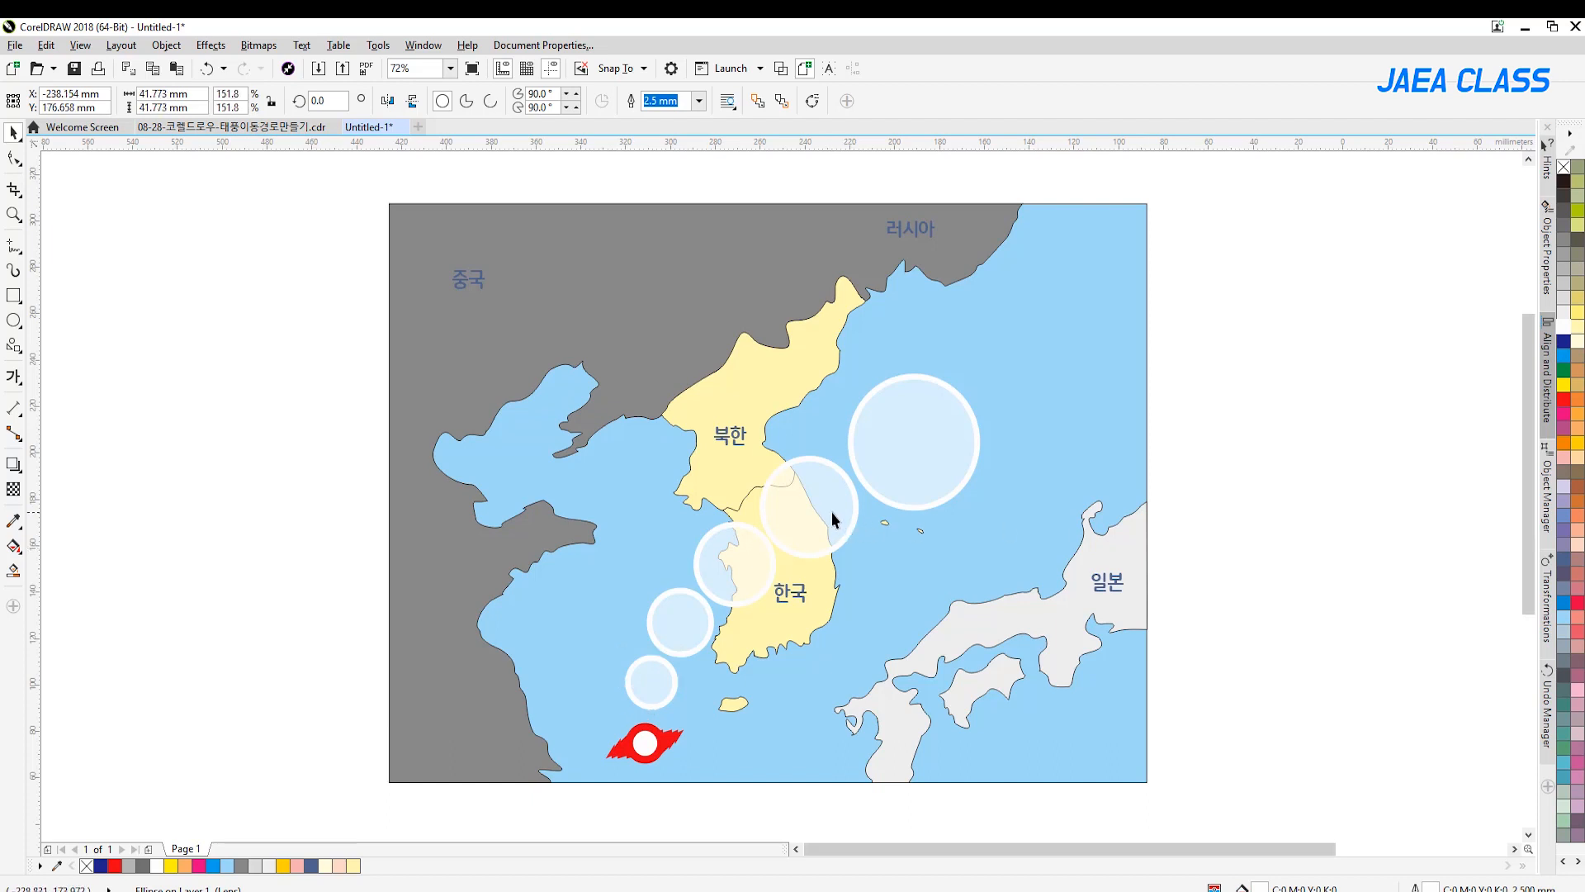
{"action": "left_click", "coordinate": [1327, 519]}
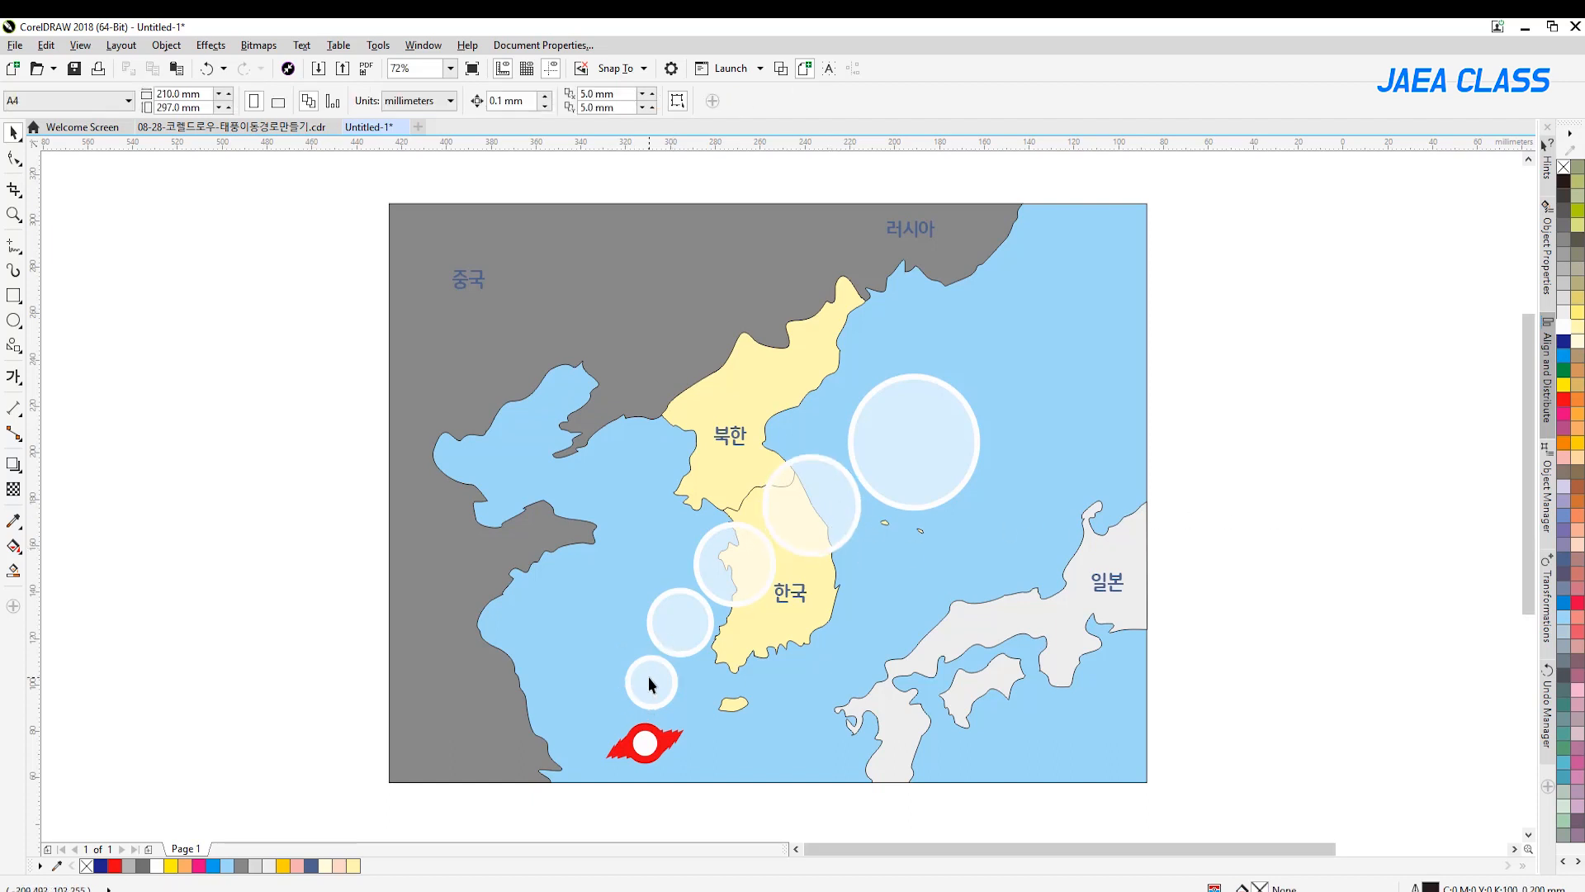
Shift the four smaller circles slightly southwest to refine the curve of the path
{"action": "left_click_drag", "start_coordinate": [647, 676], "coordinate": [646, 679]}
{"action": "left_click_drag", "start_coordinate": [677, 620], "coordinate": [671, 626]}
{"action": "left_click_drag", "start_coordinate": [729, 565], "coordinate": [725, 567]}
{"action": "left_click_drag", "start_coordinate": [794, 515], "coordinate": [789, 521]}
{"action": "left_click", "coordinate": [887, 448]}
{"action": "left_click", "coordinate": [1275, 434]}
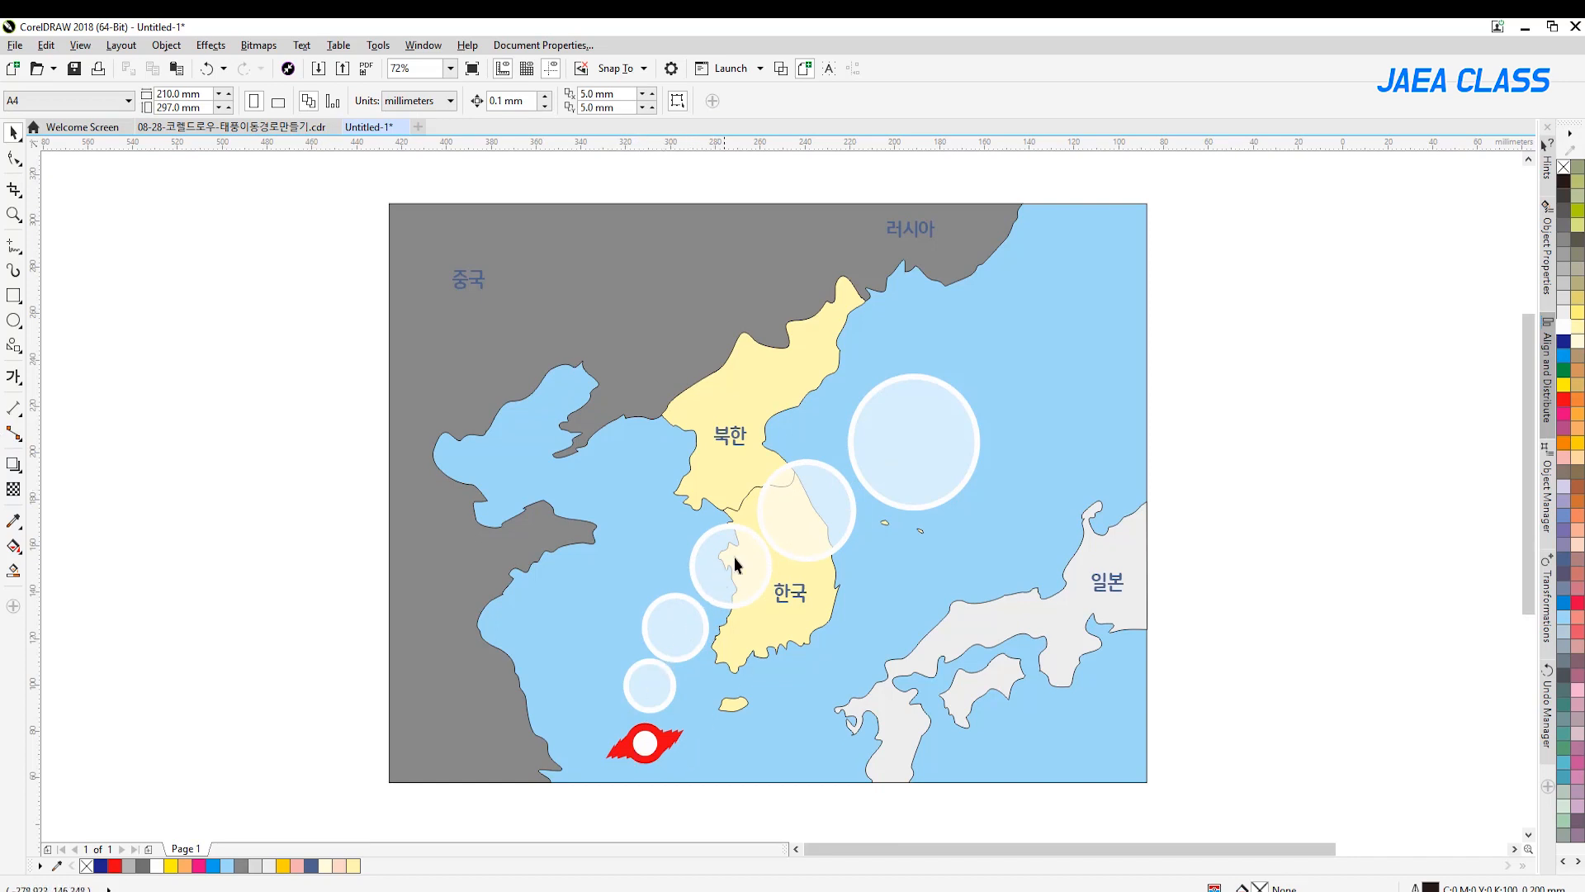
Check the finished reference map, and draw a freehand curve from the typhoon symbol's center through the circles to the largest circle's center
{"action": "left_click", "coordinate": [293, 133]}
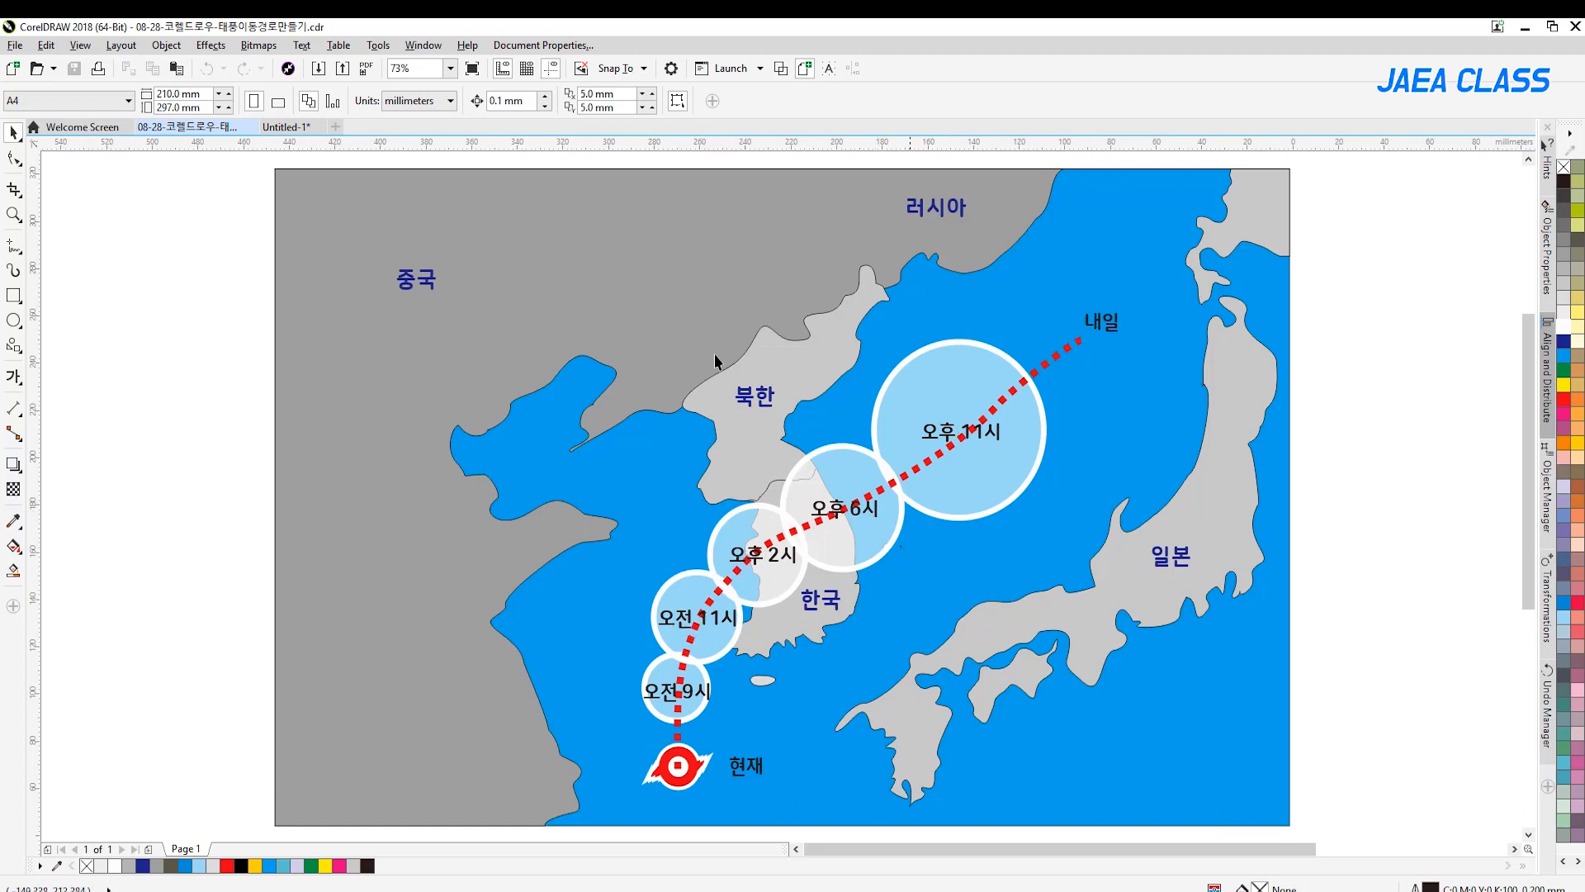
{"action": "left_click", "coordinate": [285, 126]}
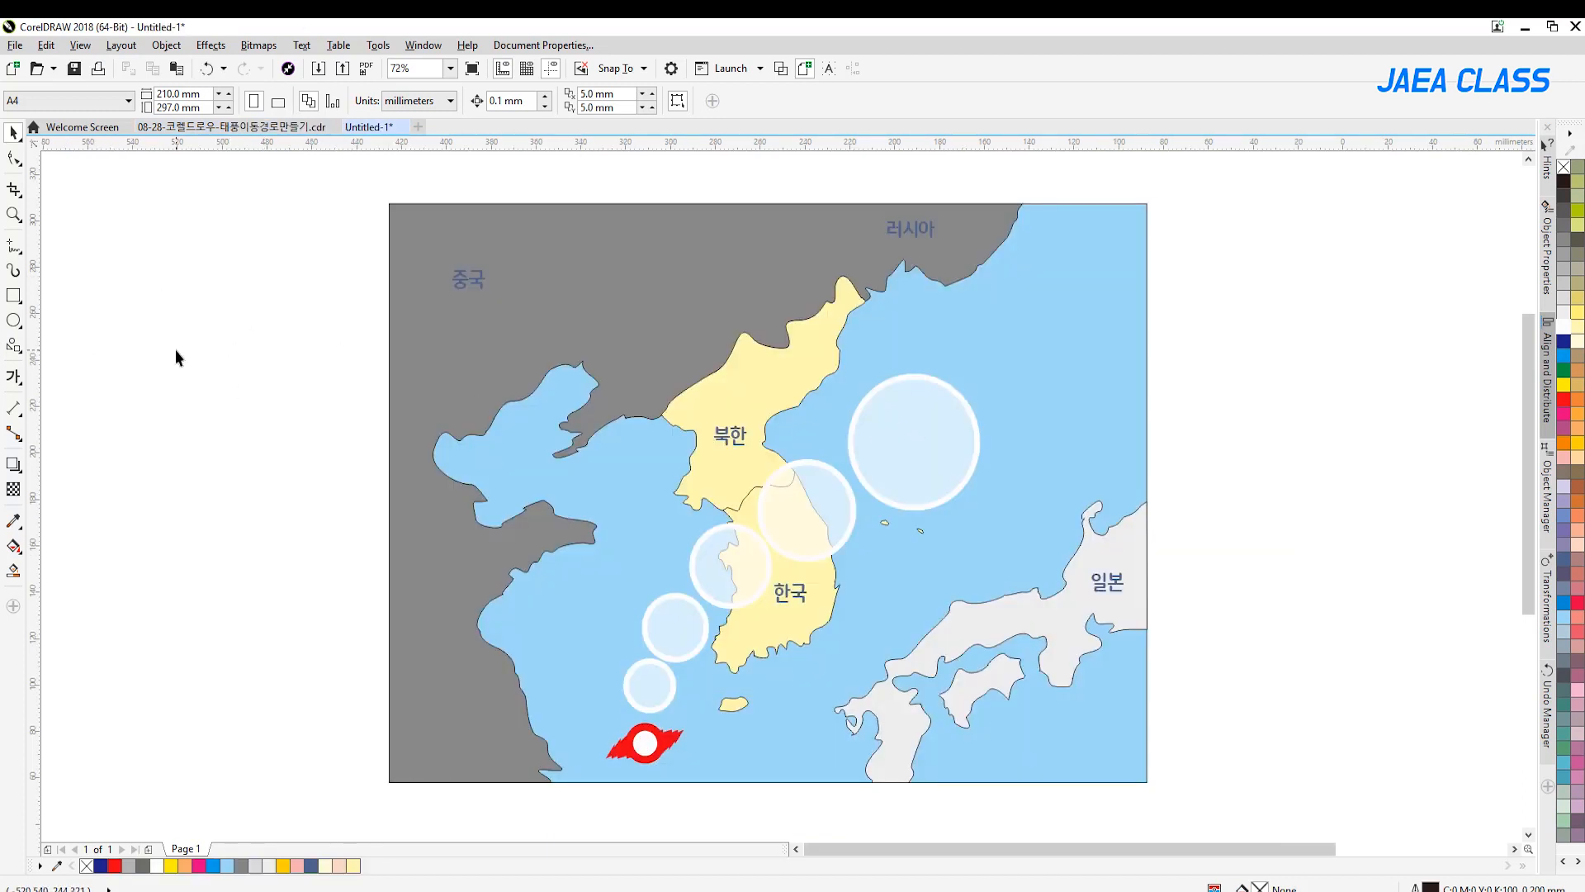
{"action": "left_click", "coordinate": [14, 246]}
{"action": "left_click", "coordinate": [87, 245]}
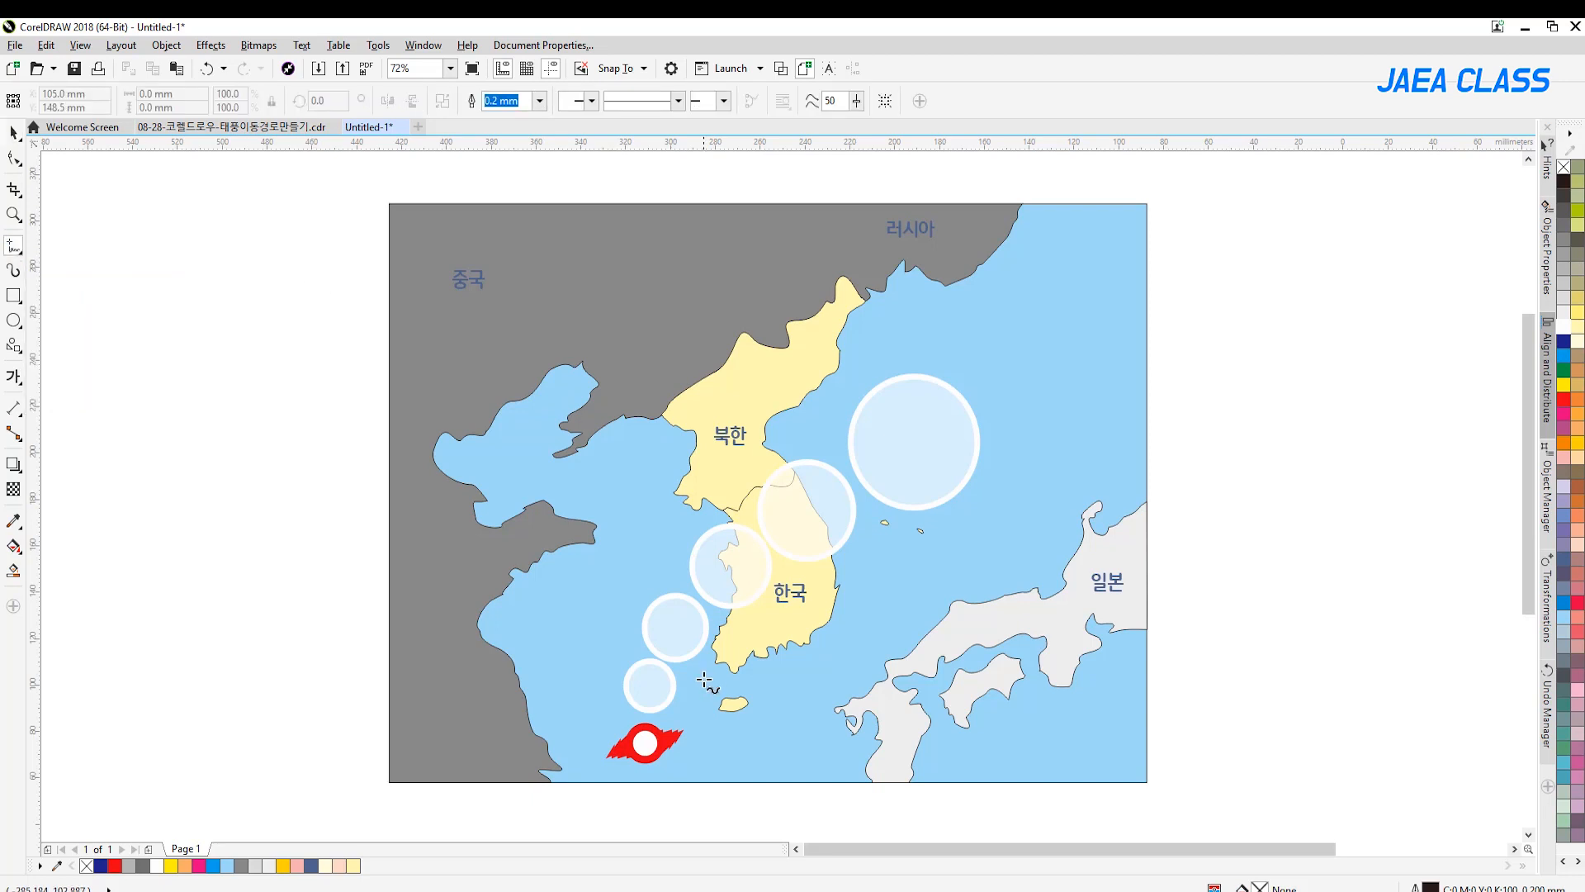
{"action": "left_click", "coordinate": [645, 743]}
{"action": "mouse_move", "coordinate": [656, 667]}
{"action": "left_mouse_down"}
{"action": "mouse_move", "coordinate": [743, 559]}
{"action": "mouse_move", "coordinate": [917, 436]}
{"action": "left_mouse_up"}
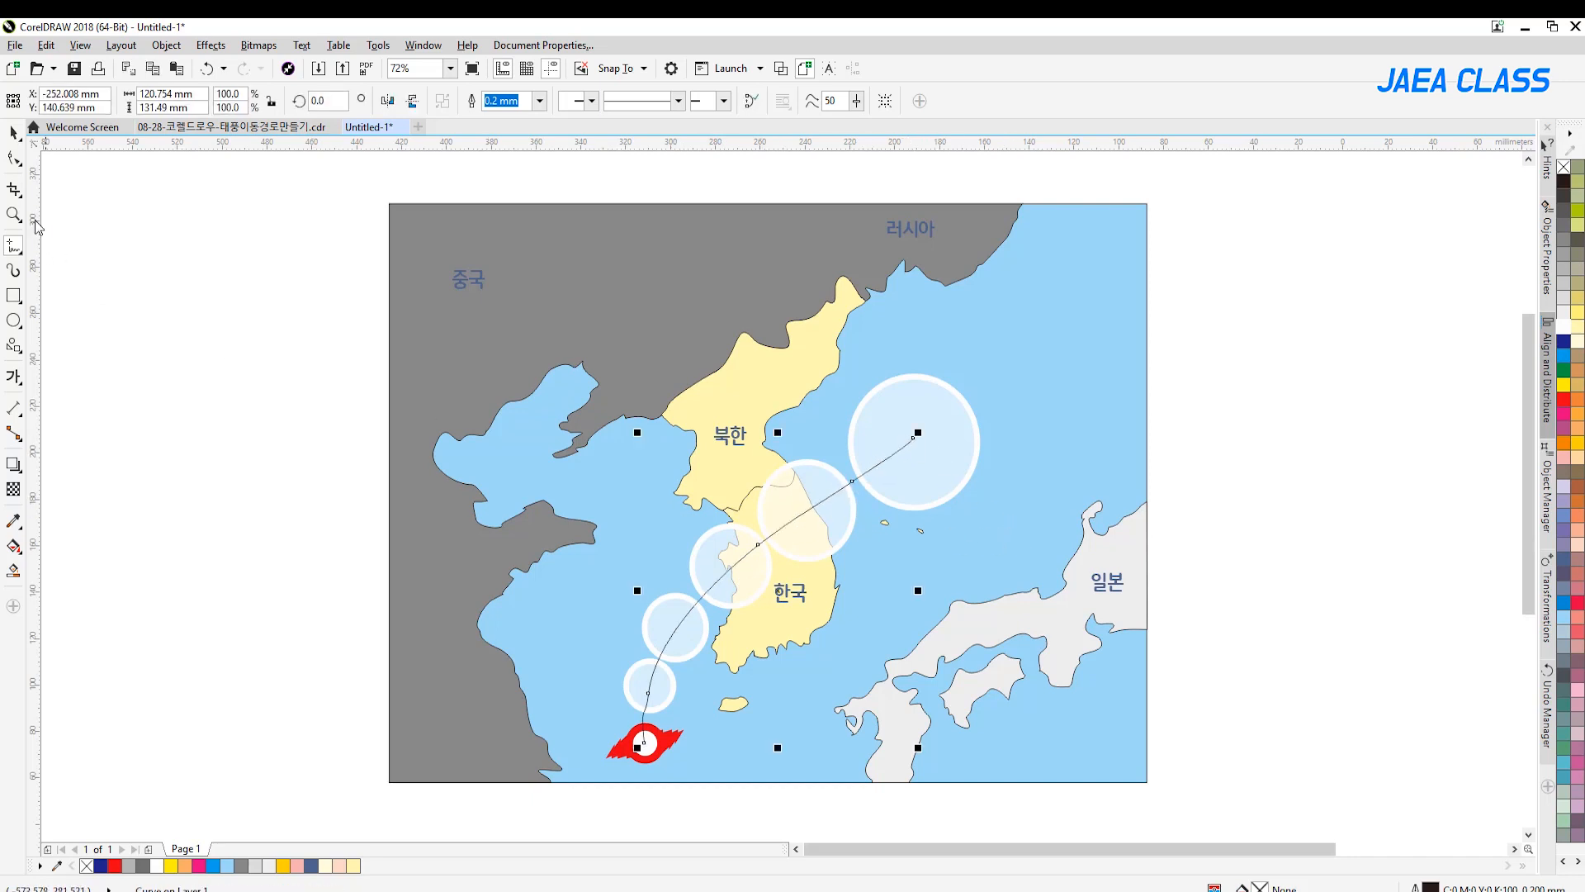
Delete the path curve's node inside the smallest circle to smooth the line
{"action": "left_click", "coordinate": [14, 159]}
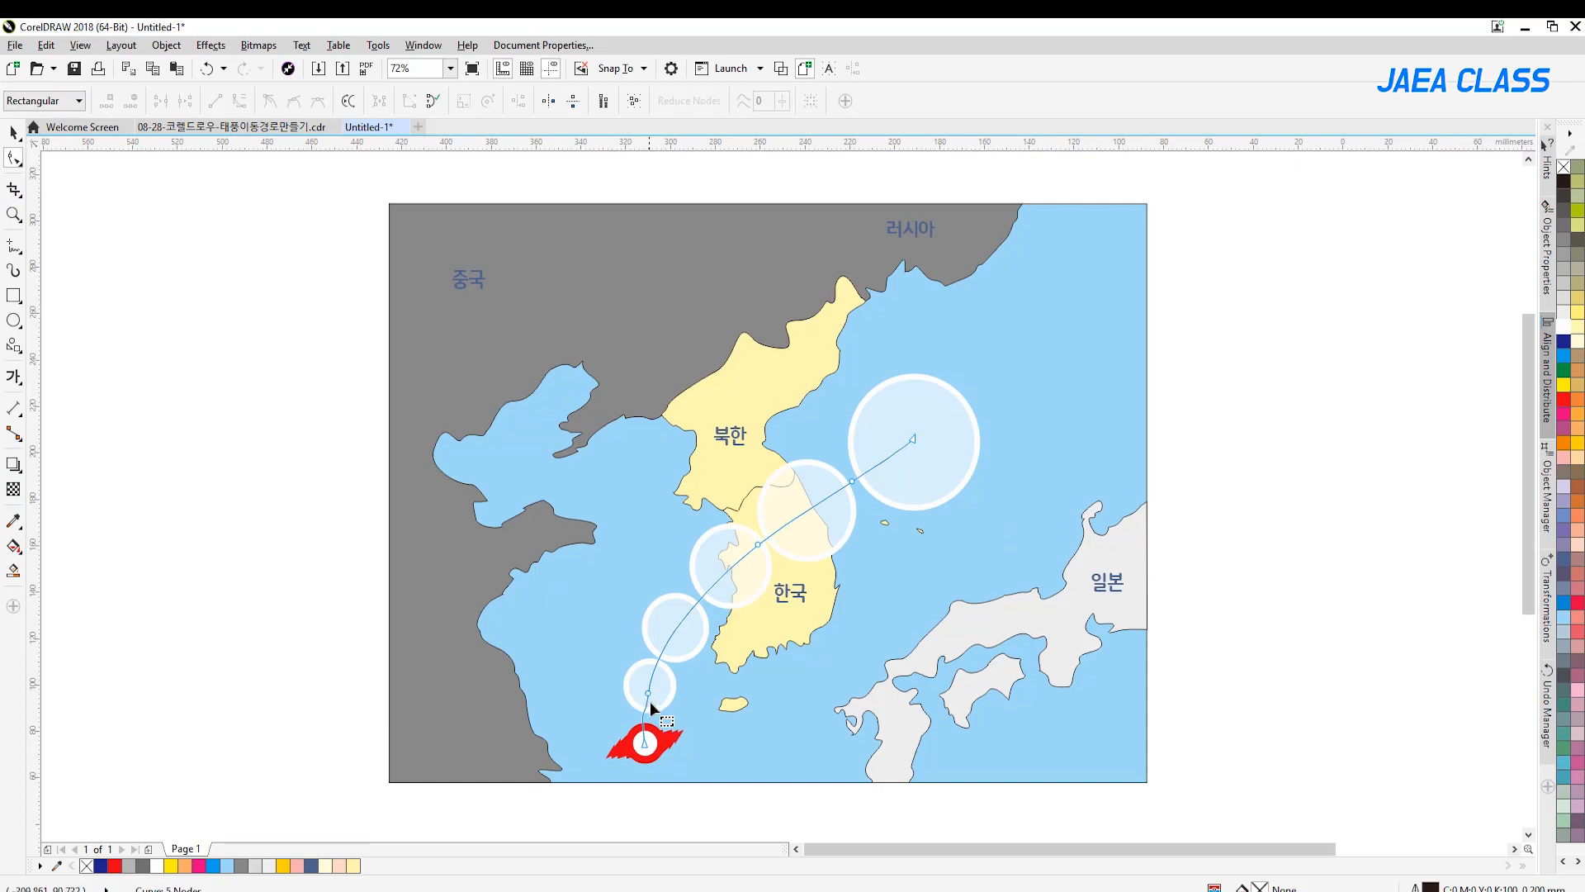
{"action": "left_click_drag", "start_coordinate": [610, 715], "coordinate": [609, 712]}
{"action": "key", "text": "Delete"}
{"action": "key", "text": "space"}
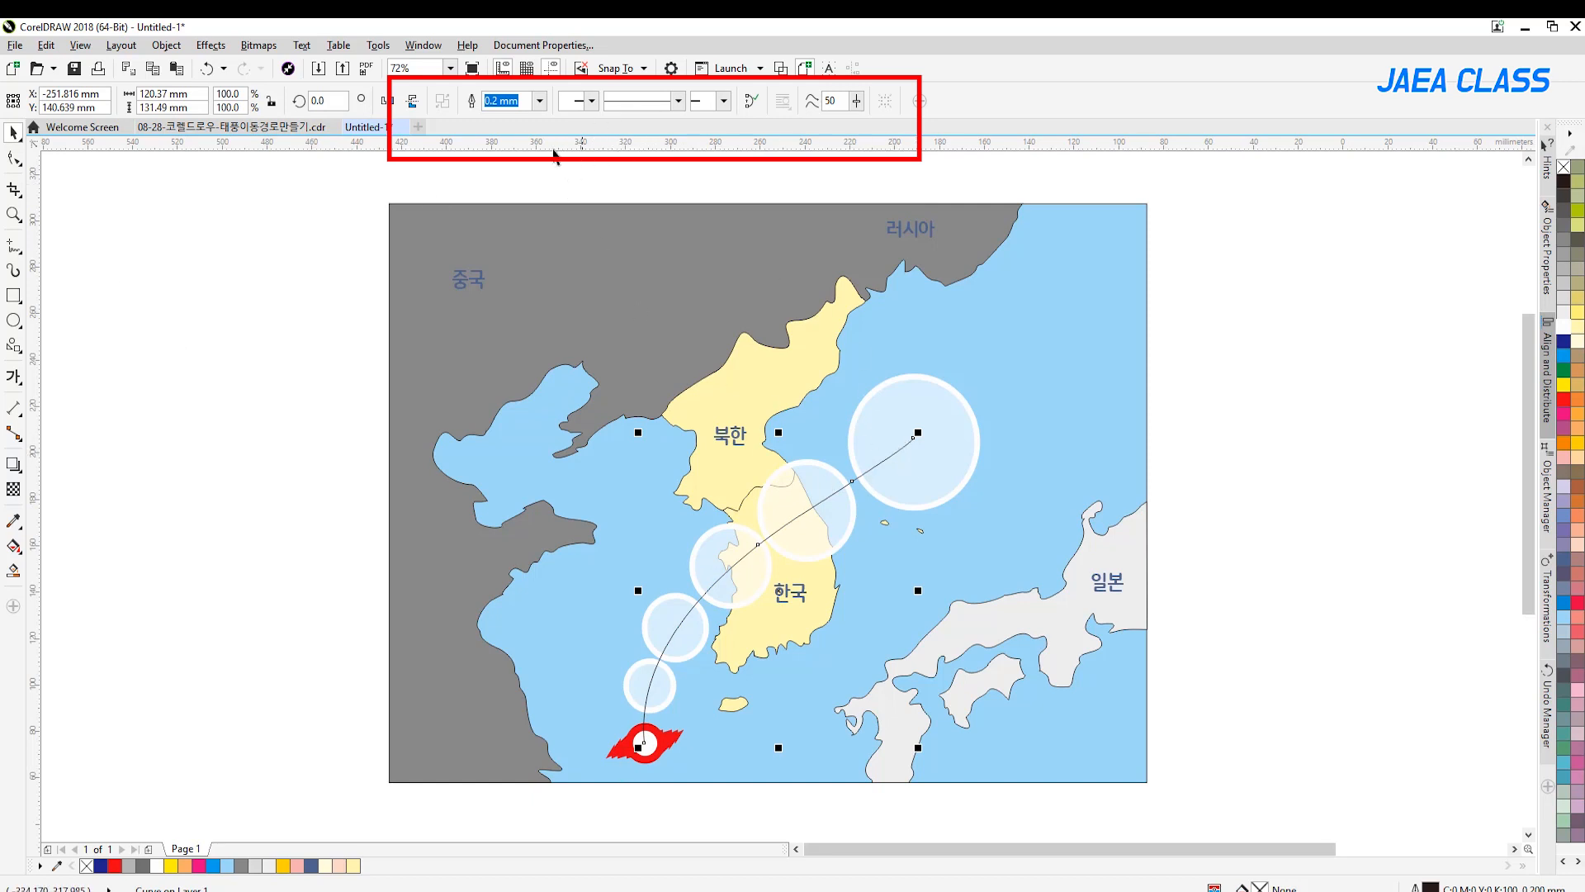
Give the path curve a red 3.0 mm outline with the closely spaced dotted line style
{"action": "left_click", "coordinate": [539, 101]}
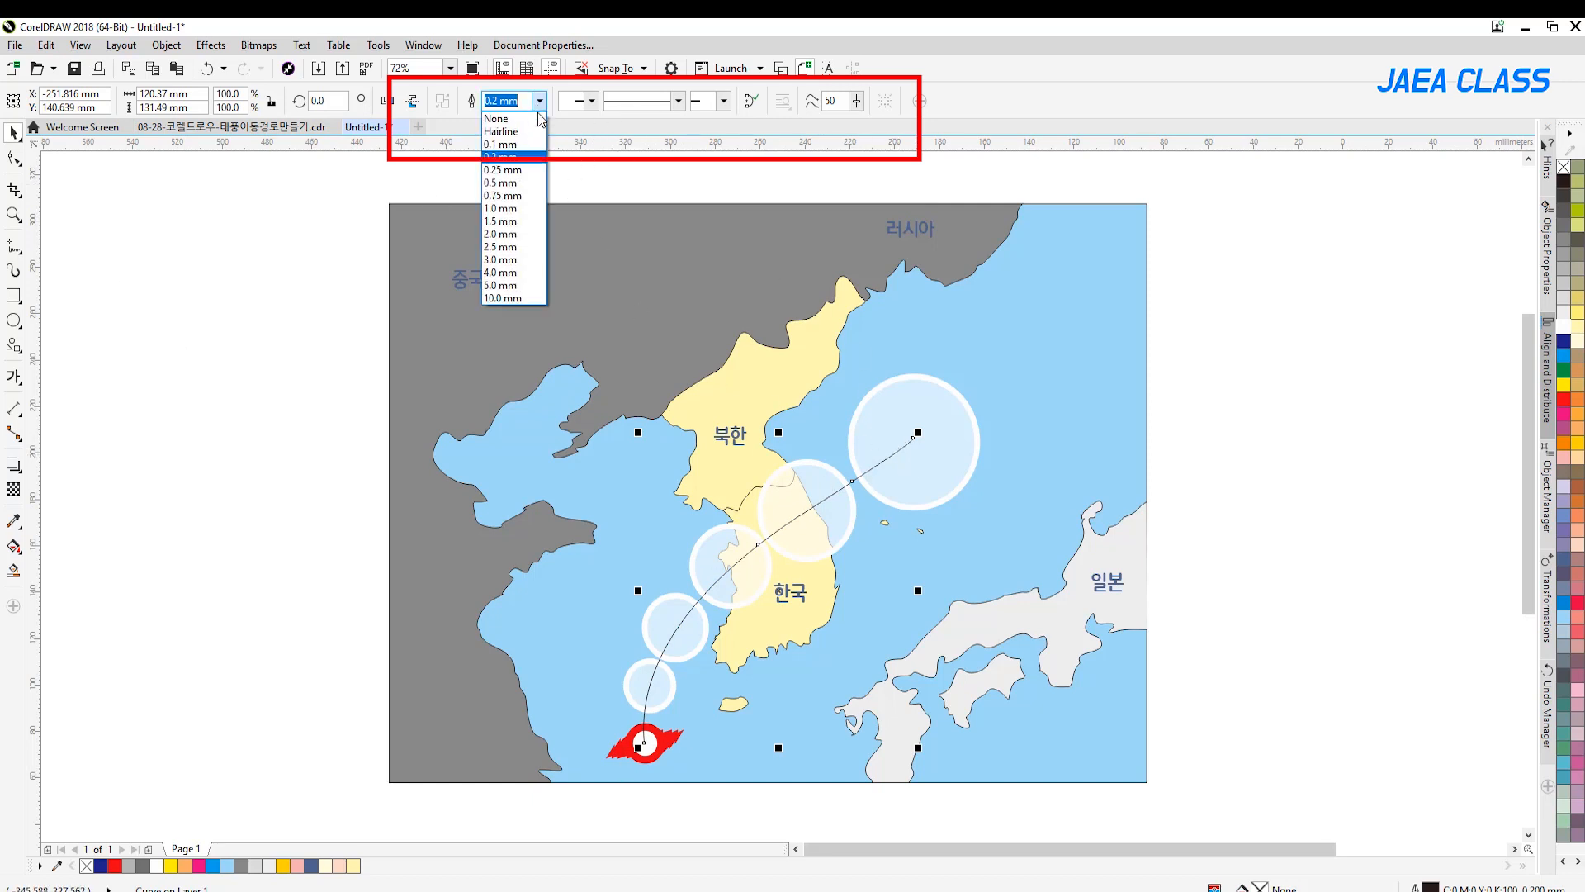
{"action": "left_click", "coordinate": [529, 260]}
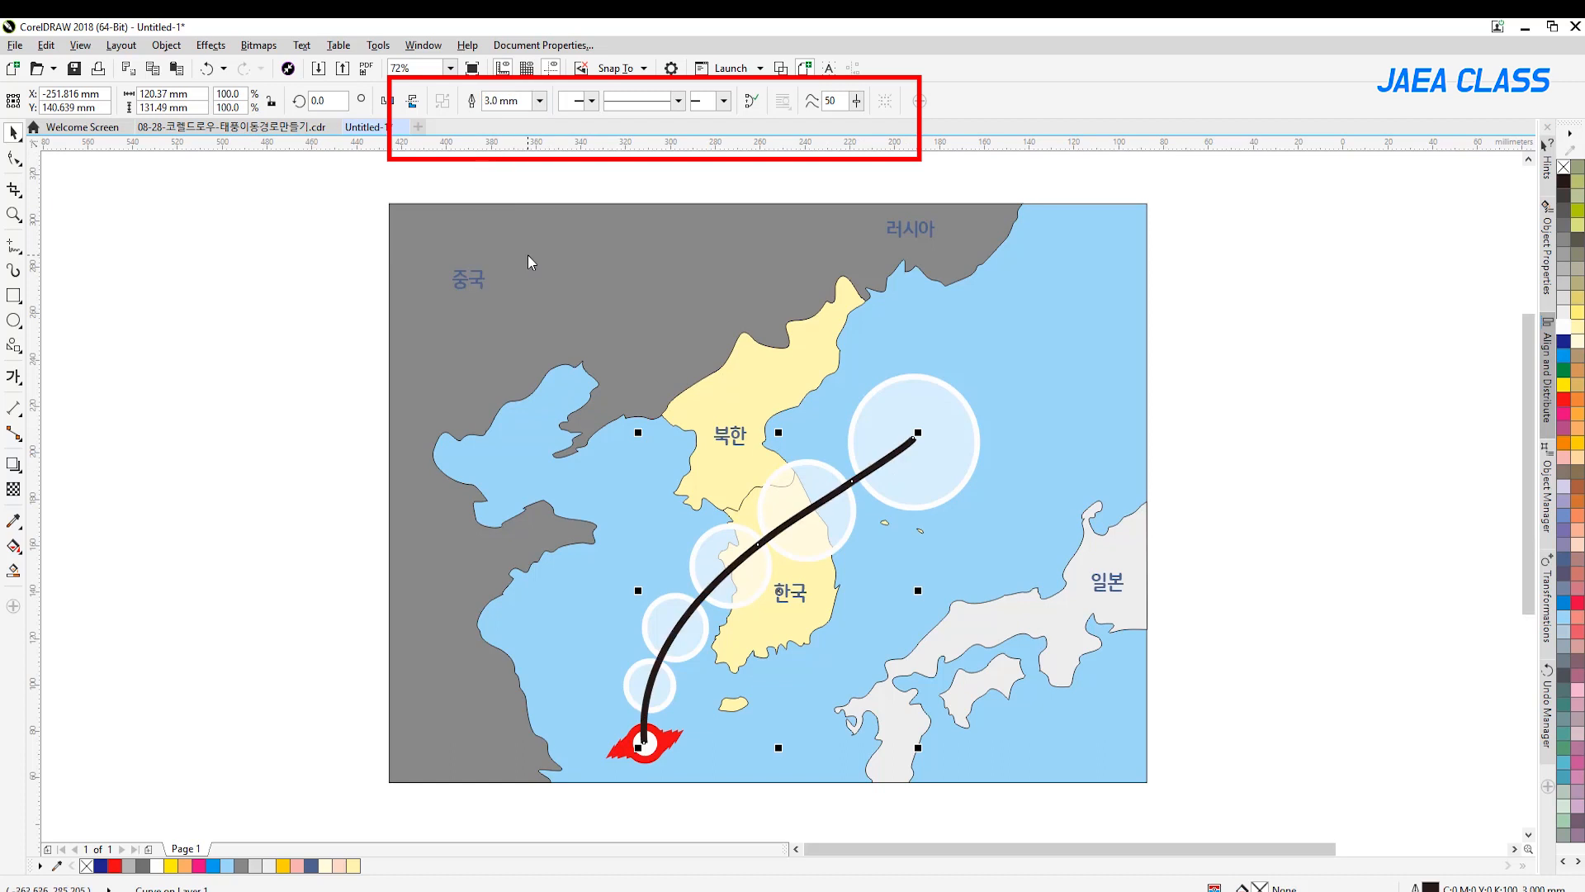
{"action": "left_click", "coordinate": [678, 101]}
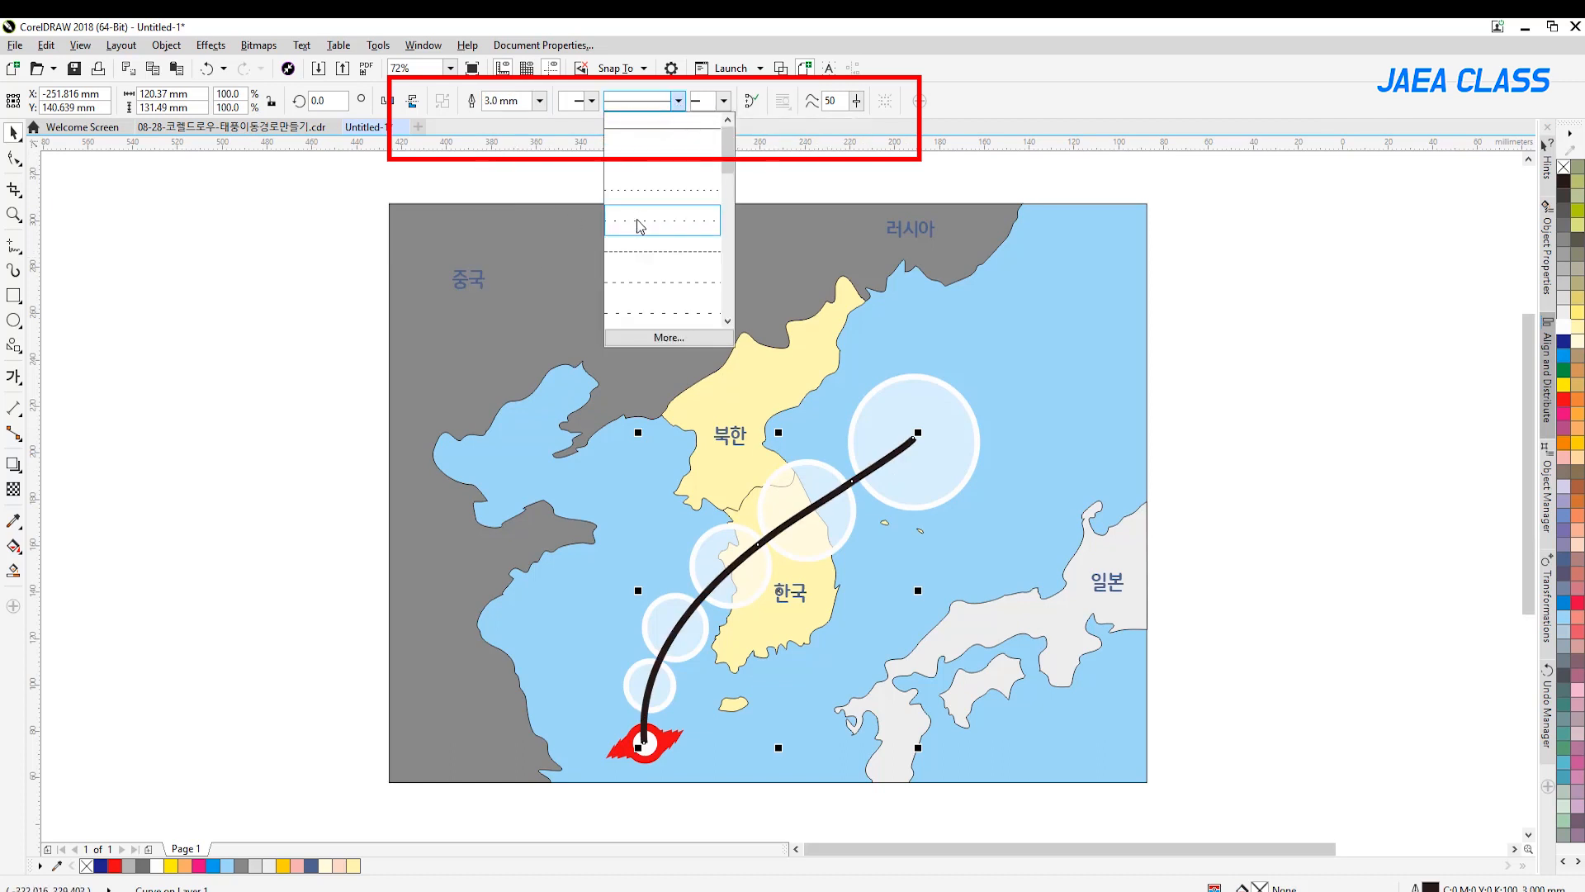
{"action": "left_click", "coordinate": [656, 192]}
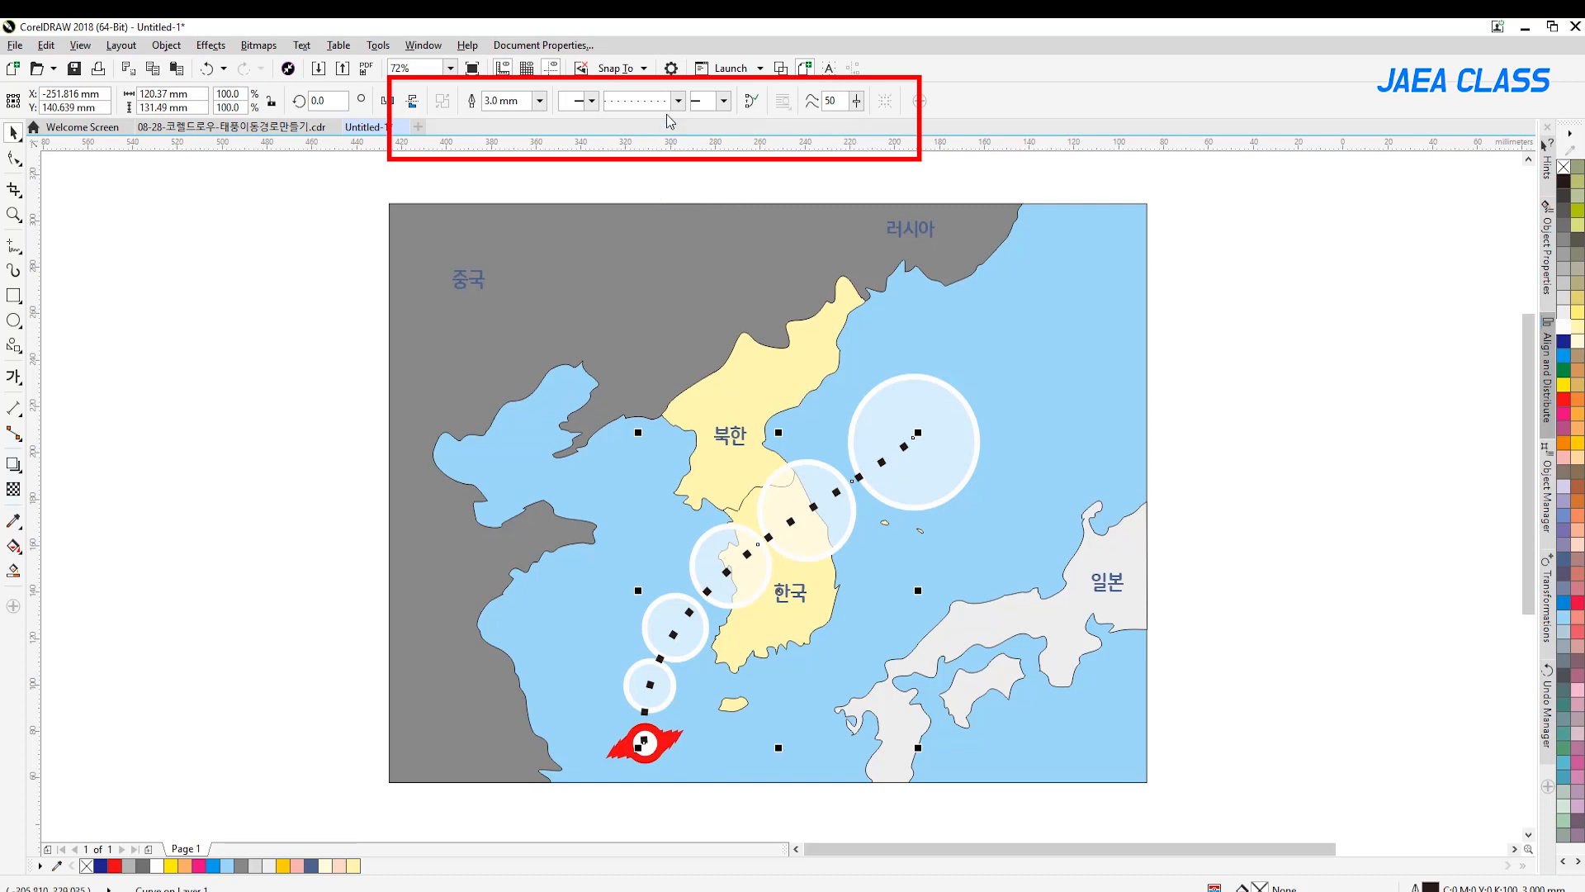
{"action": "left_click", "coordinate": [678, 101]}
{"action": "left_click", "coordinate": [657, 163]}
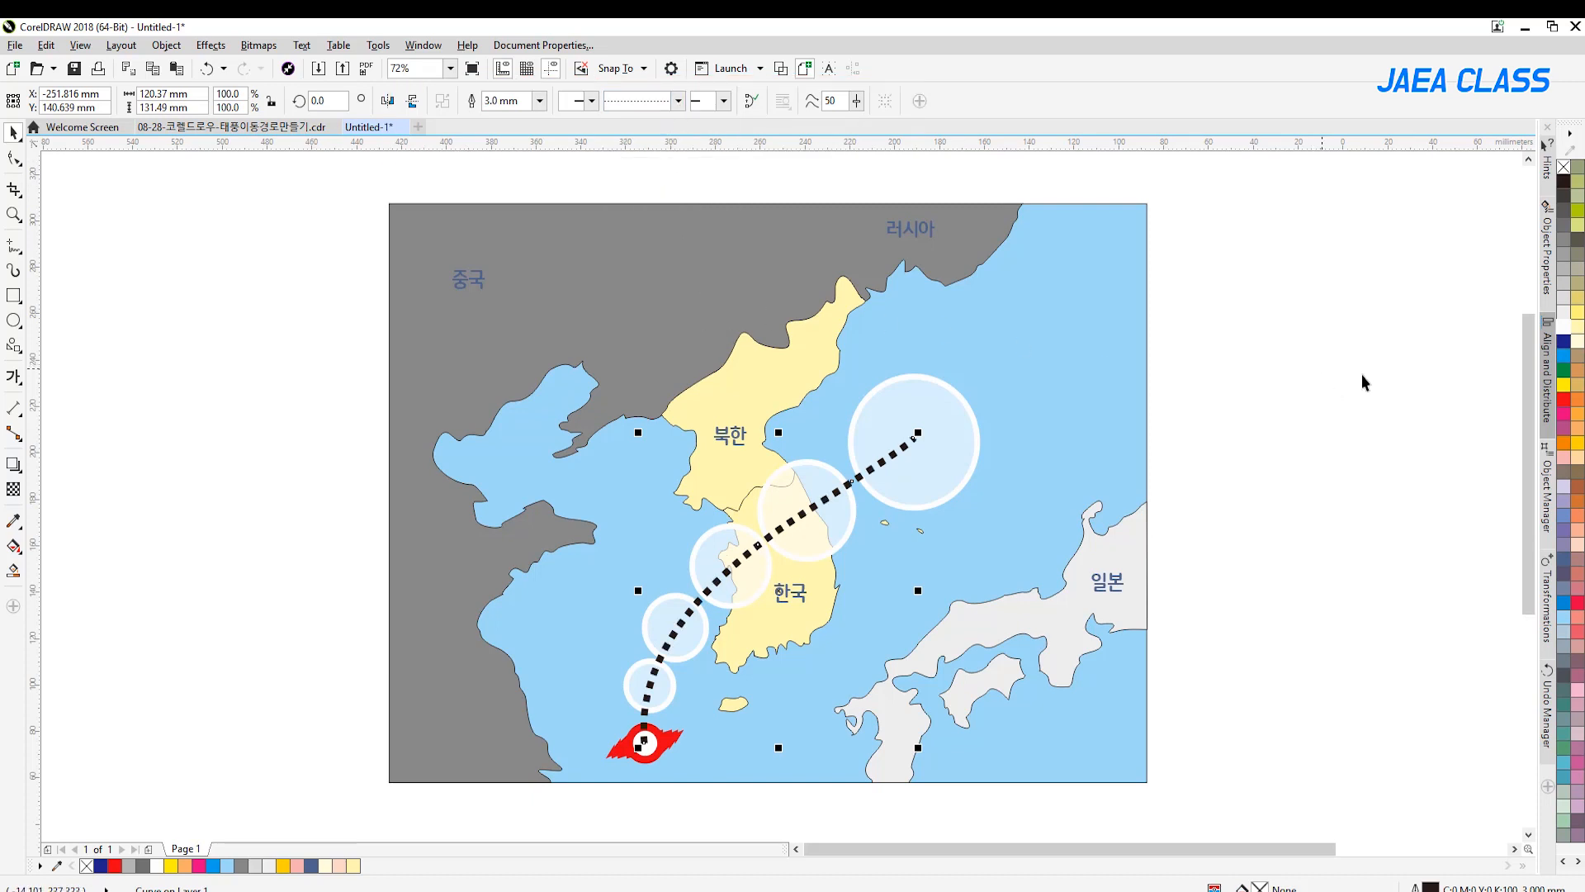
{"action": "right_click", "coordinate": [1566, 403]}
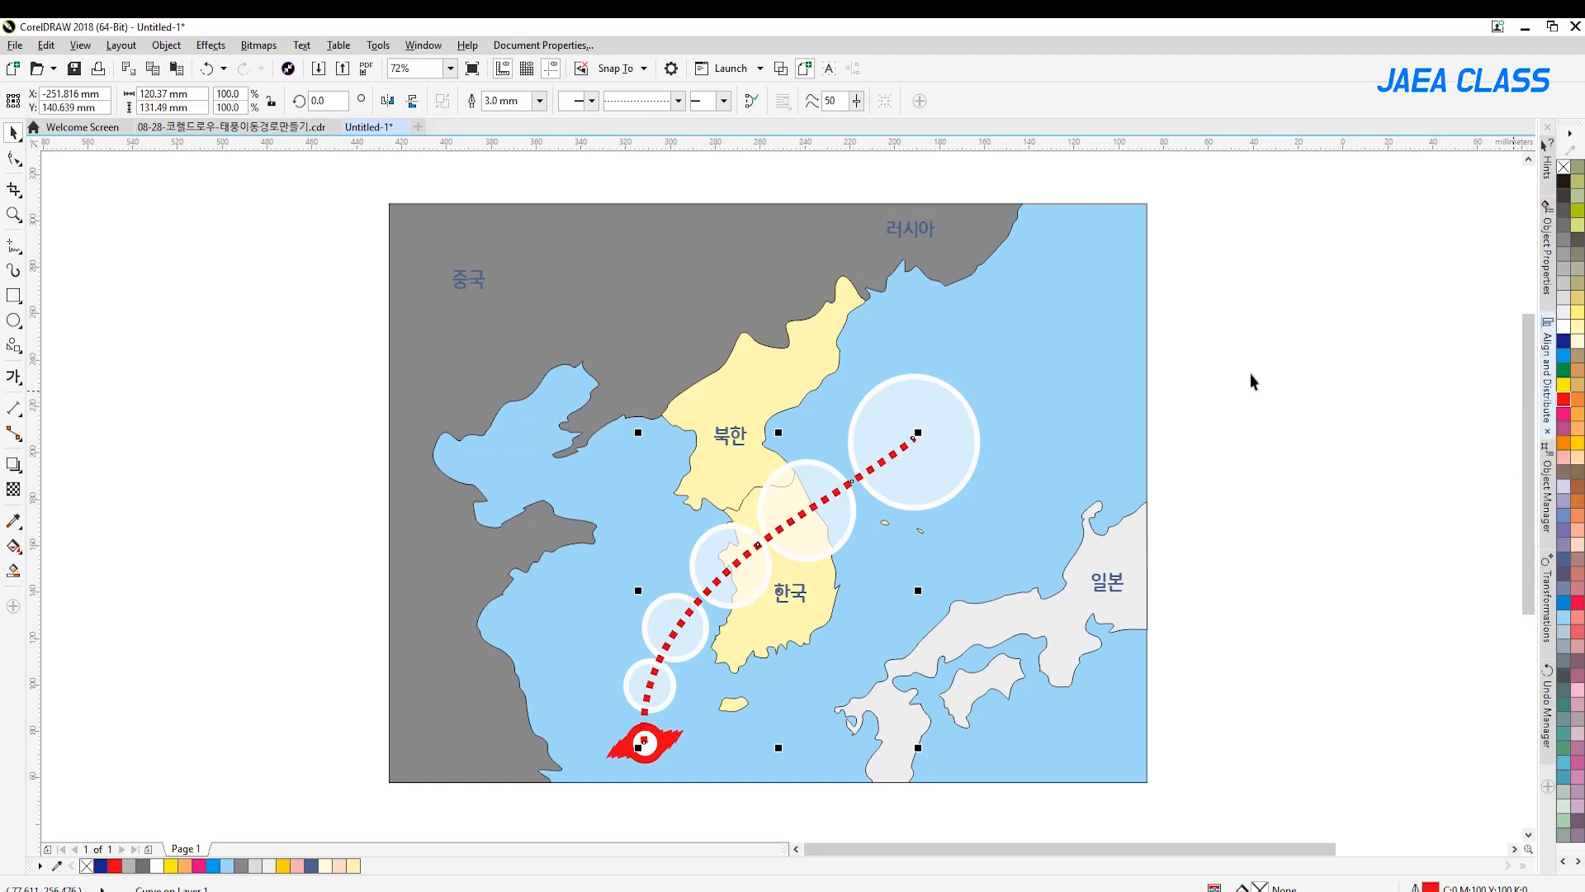
{"action": "left_click", "coordinate": [216, 299]}
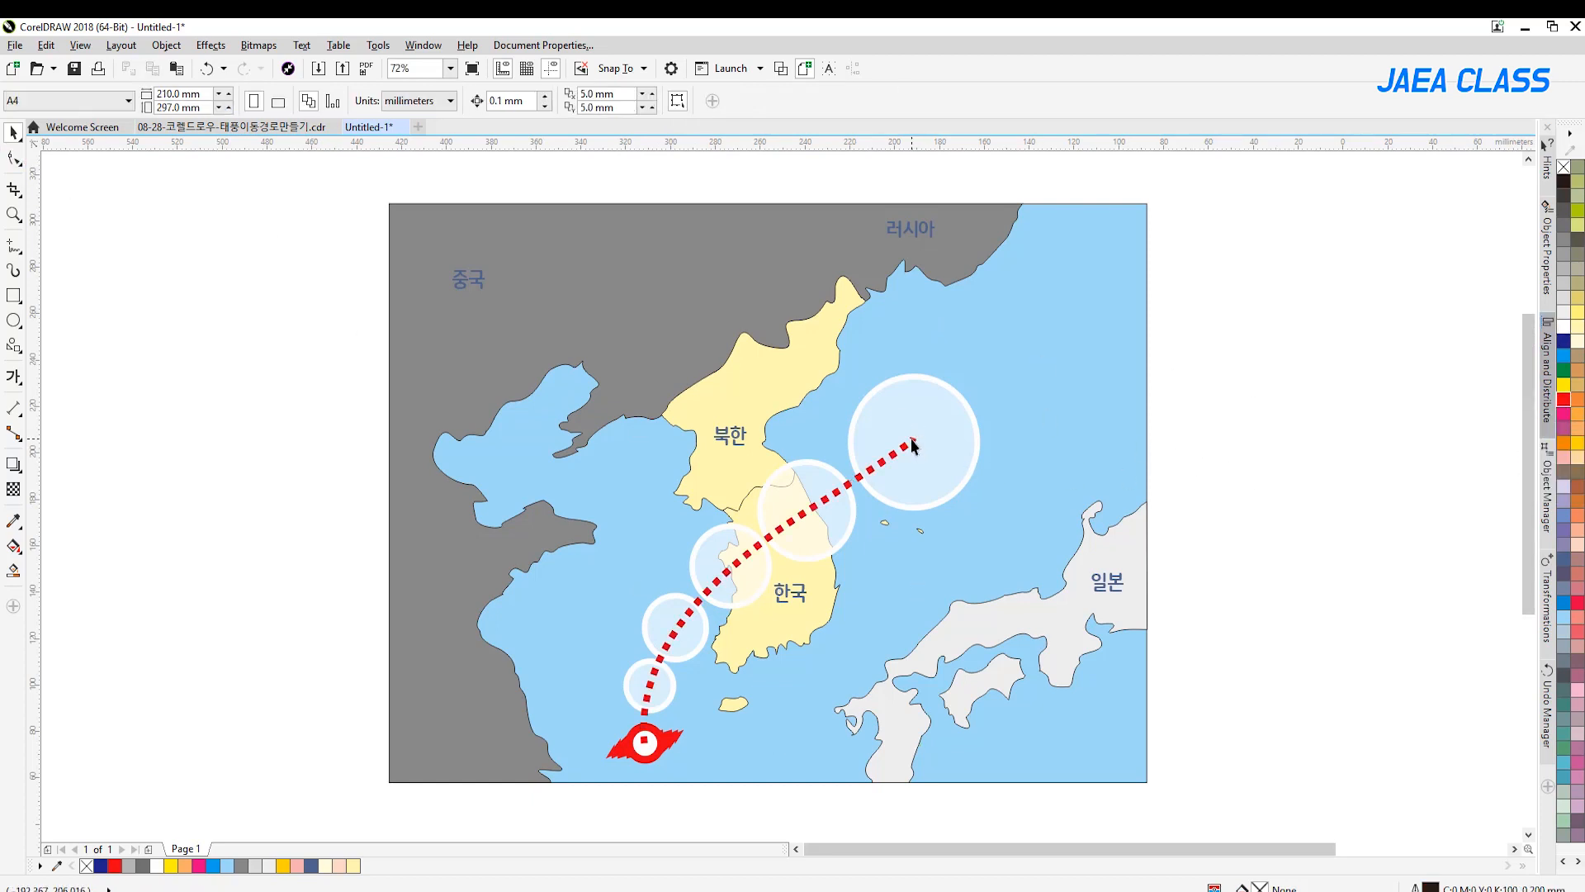
Copy the 러시아 label to the empty area east of the map
{"action": "left_click", "coordinate": [912, 445]}
{"action": "left_click", "coordinate": [1253, 495]}
{"action": "left_click_drag", "start_coordinate": [913, 233], "coordinate": [1214, 273]}
{"action": "left_click", "coordinate": [1206, 285]}
{"action": "left_click", "coordinate": [1215, 270]}
Insert 현재 as the first line of the copied label, in front of its existing text
{"action": "key", "text": "F8"}
{"action": "type", "text": "gus"}
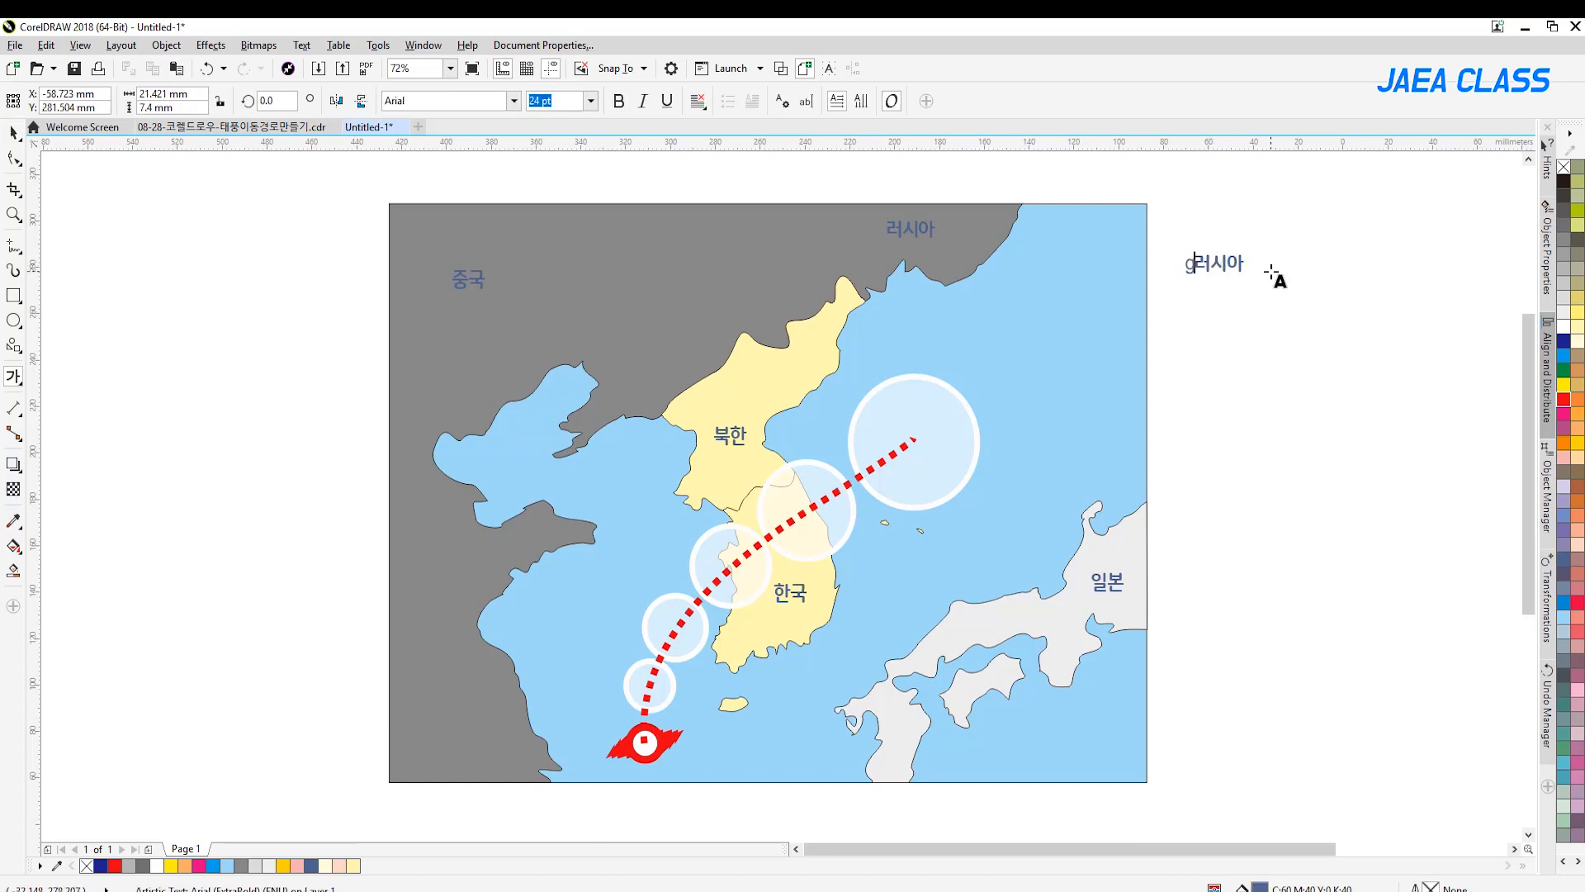
{"action": "key", "text": "BackSpace"}
{"action": "key", "text": "BackSpace"}
{"action": "key", "text": "BackSpace"}
{"action": "type", "text": "현재"}
{"action": "key", "text": "Return"}
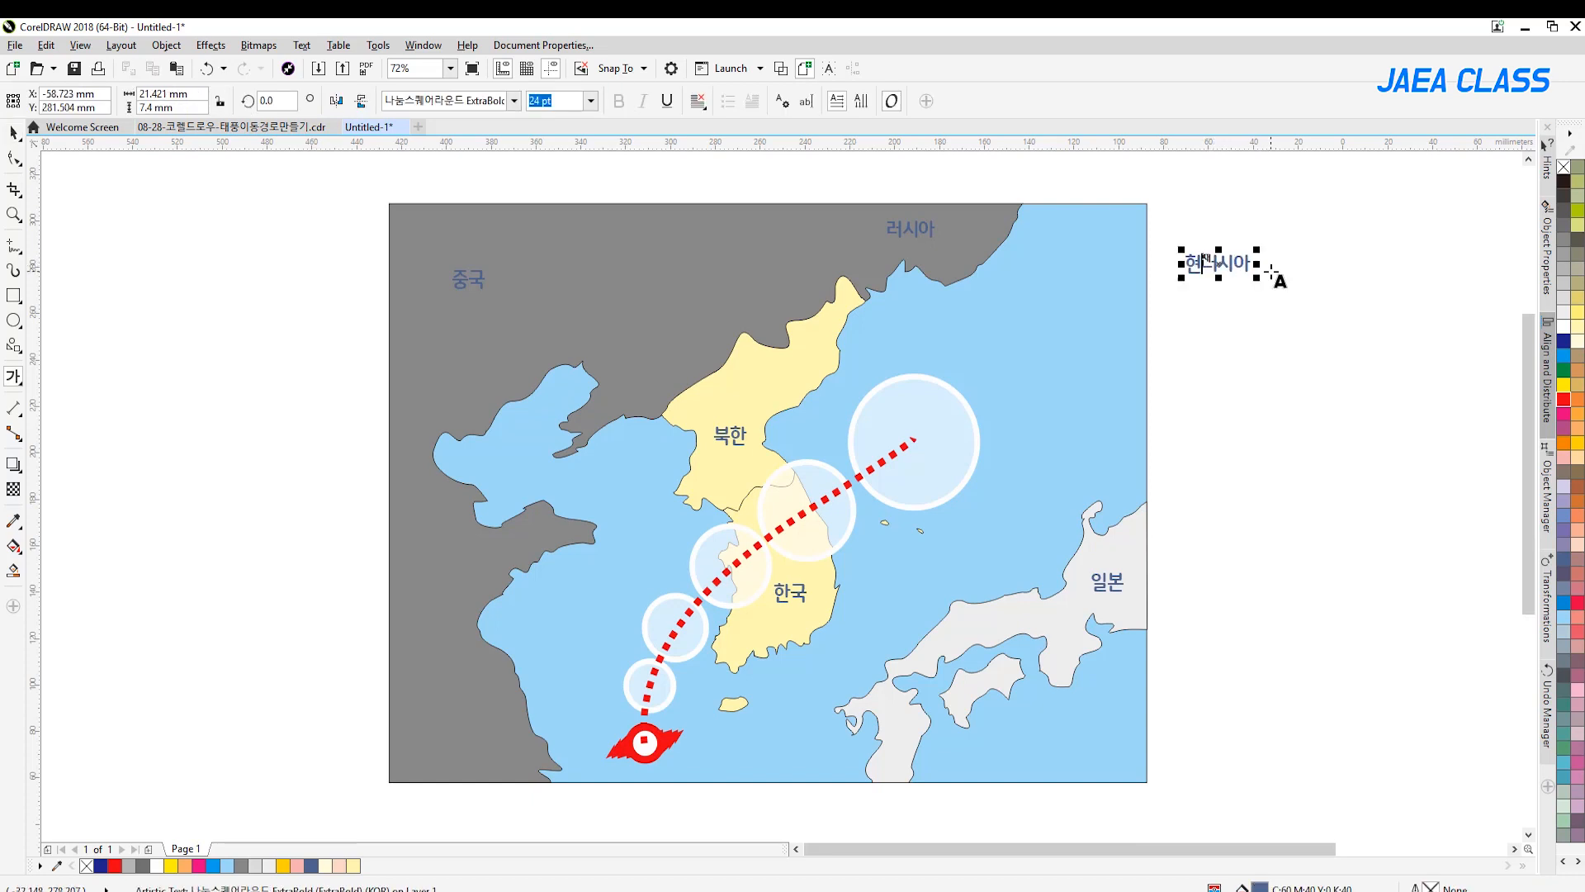
Add the lines 오전 9시, 낮 12시, 저녁 7시 and 밤 12시 below 현재 in the label text
{"action": "type", "text": "오전 9시"}
{"action": "key", "text": "Return"}
{"action": "type", "text": "낮 12시"}
{"action": "key", "text": "Return"}
{"action": "type", "text": "저녁 7"}
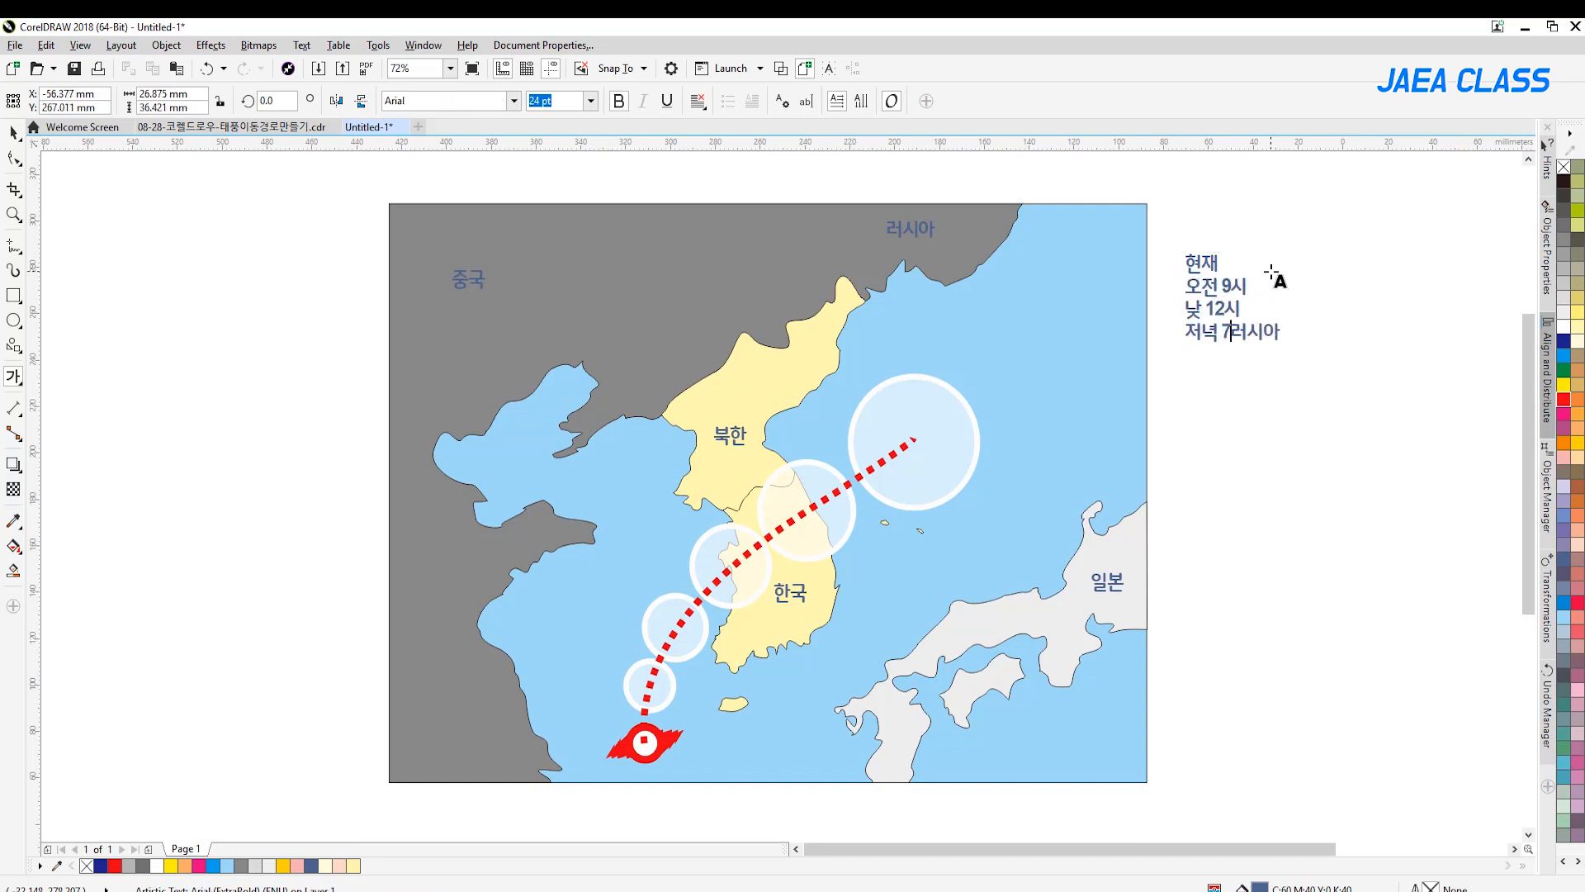
{"action": "type", "text": "시"}
{"action": "key", "text": "Return"}
{"action": "type", "text": "밤 12시"}
{"action": "key", "text": "Return"}
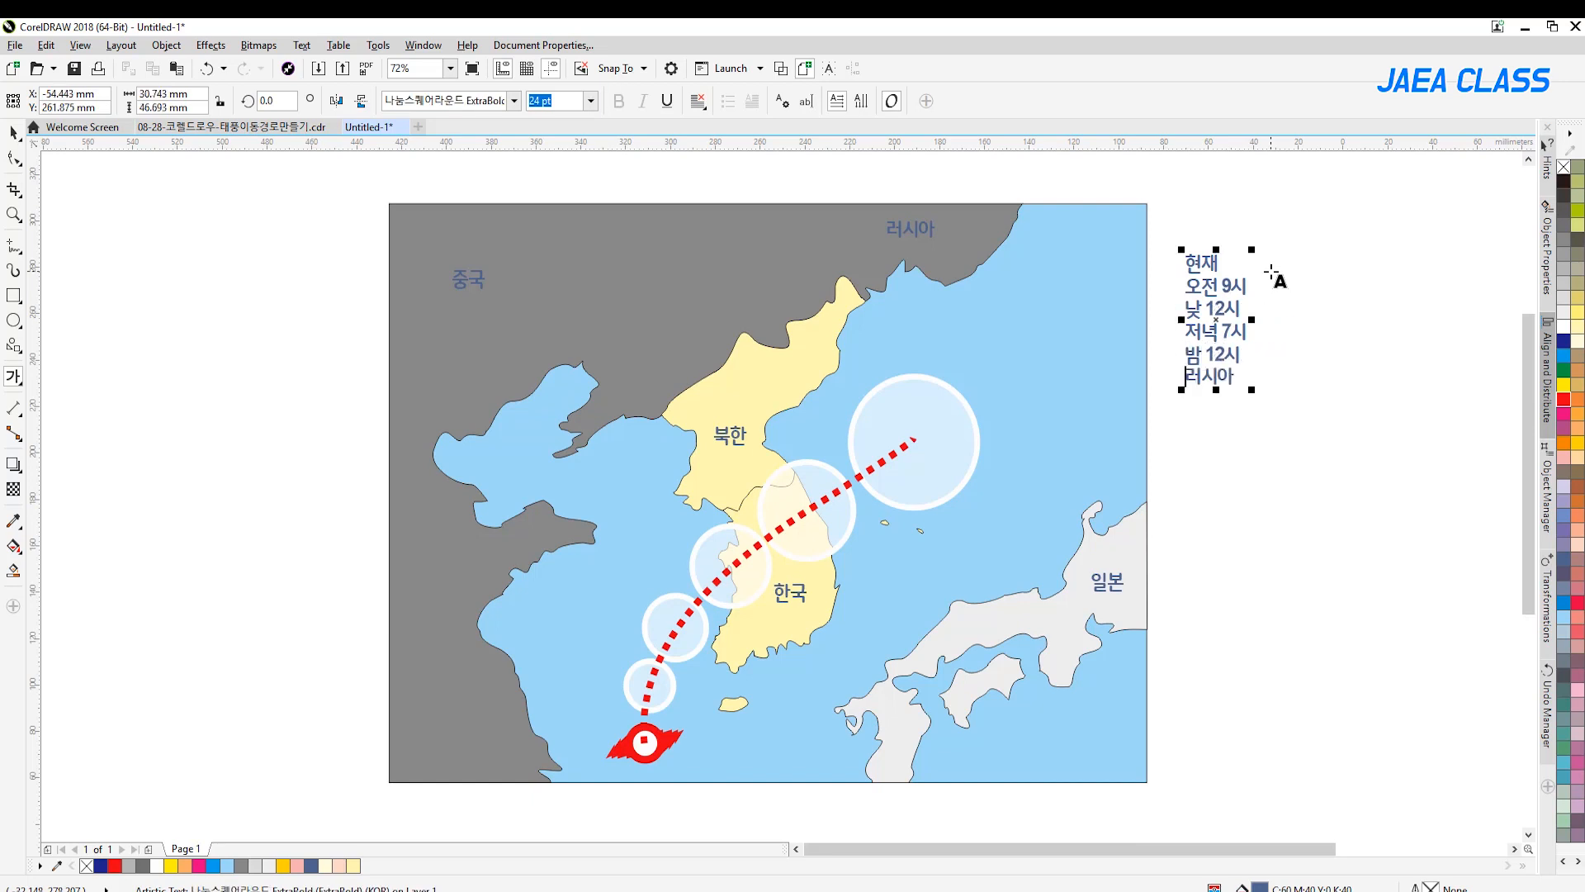
Replace the leftover 러시아 text with 내일 as the list's last line
{"action": "type", "text": "새벽 2"}
{"action": "key", "text": "BackSpace"}
{"action": "type", "text": "3시"}
{"action": "key", "text": "Delete"}
{"action": "key", "text": "Delete"}
{"action": "key", "text": "Delete"}
{"action": "key", "text": "Home"}
{"action": "type", "text": "내일"}
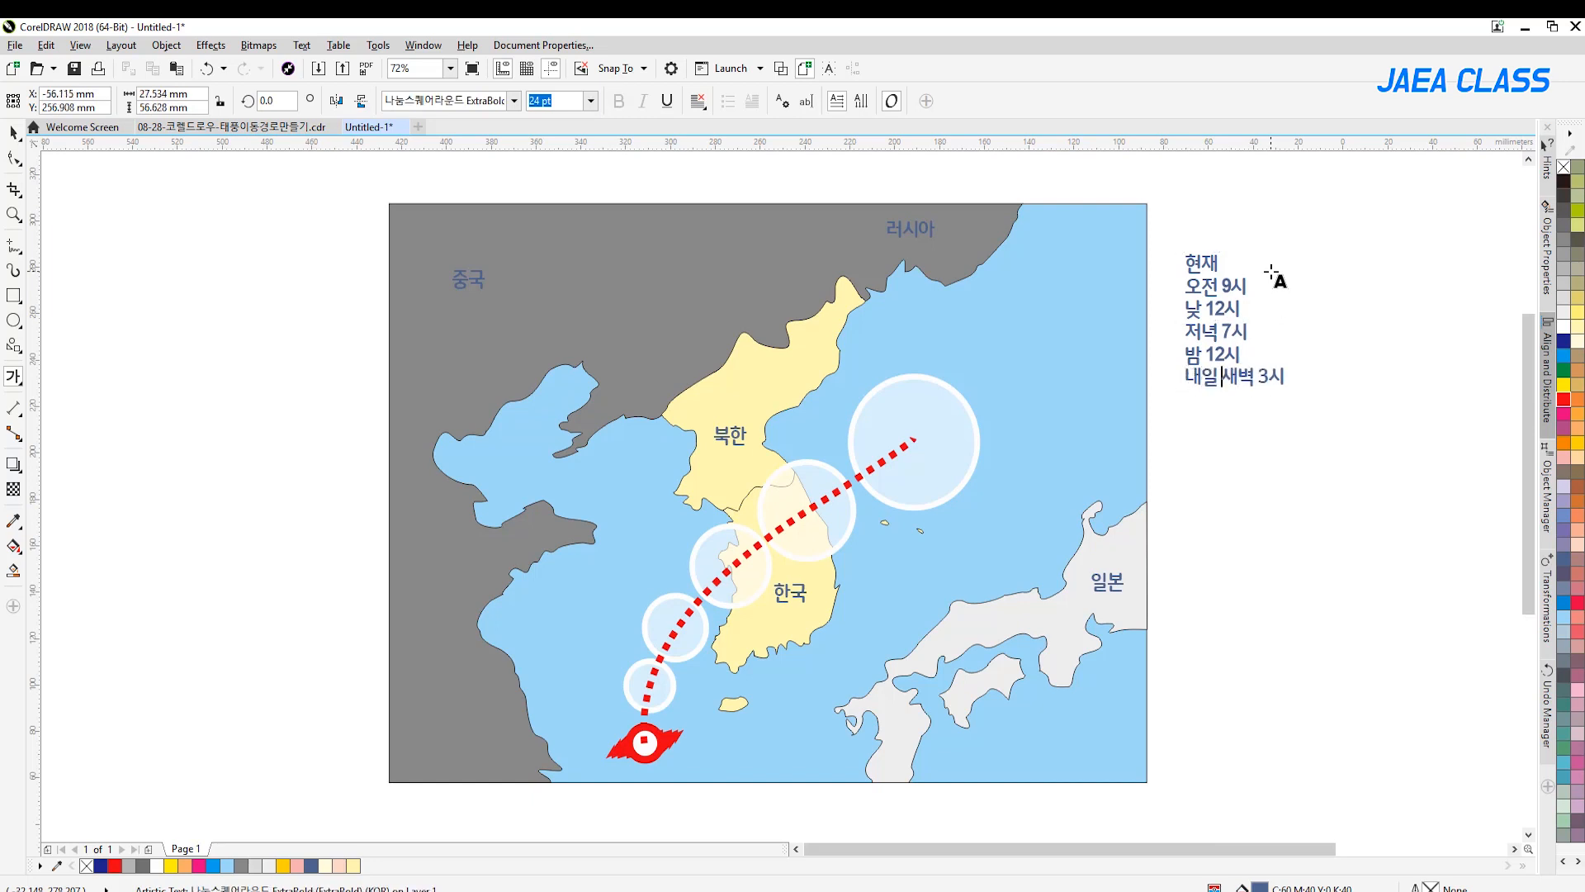
{"action": "key", "text": "shift+End"}
{"action": "key", "text": "Delete"}
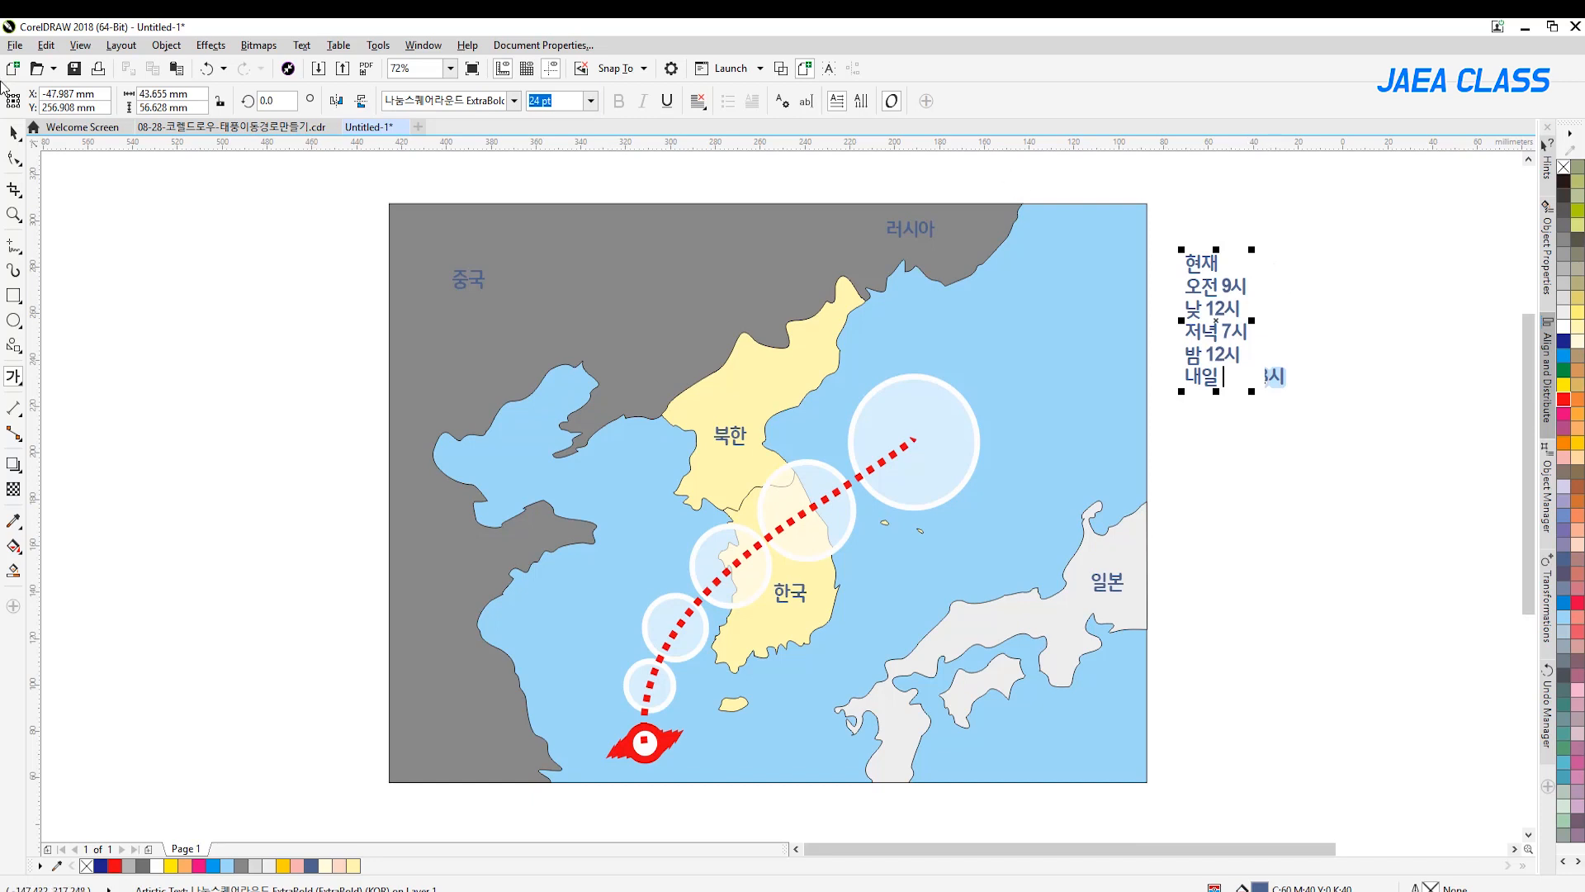
Move the text list slightly down and fill it with black
{"action": "left_click", "coordinate": [11, 135]}
{"action": "left_click", "coordinate": [1329, 336]}
{"action": "left_click_drag", "start_coordinate": [1229, 298], "coordinate": [1229, 317]}
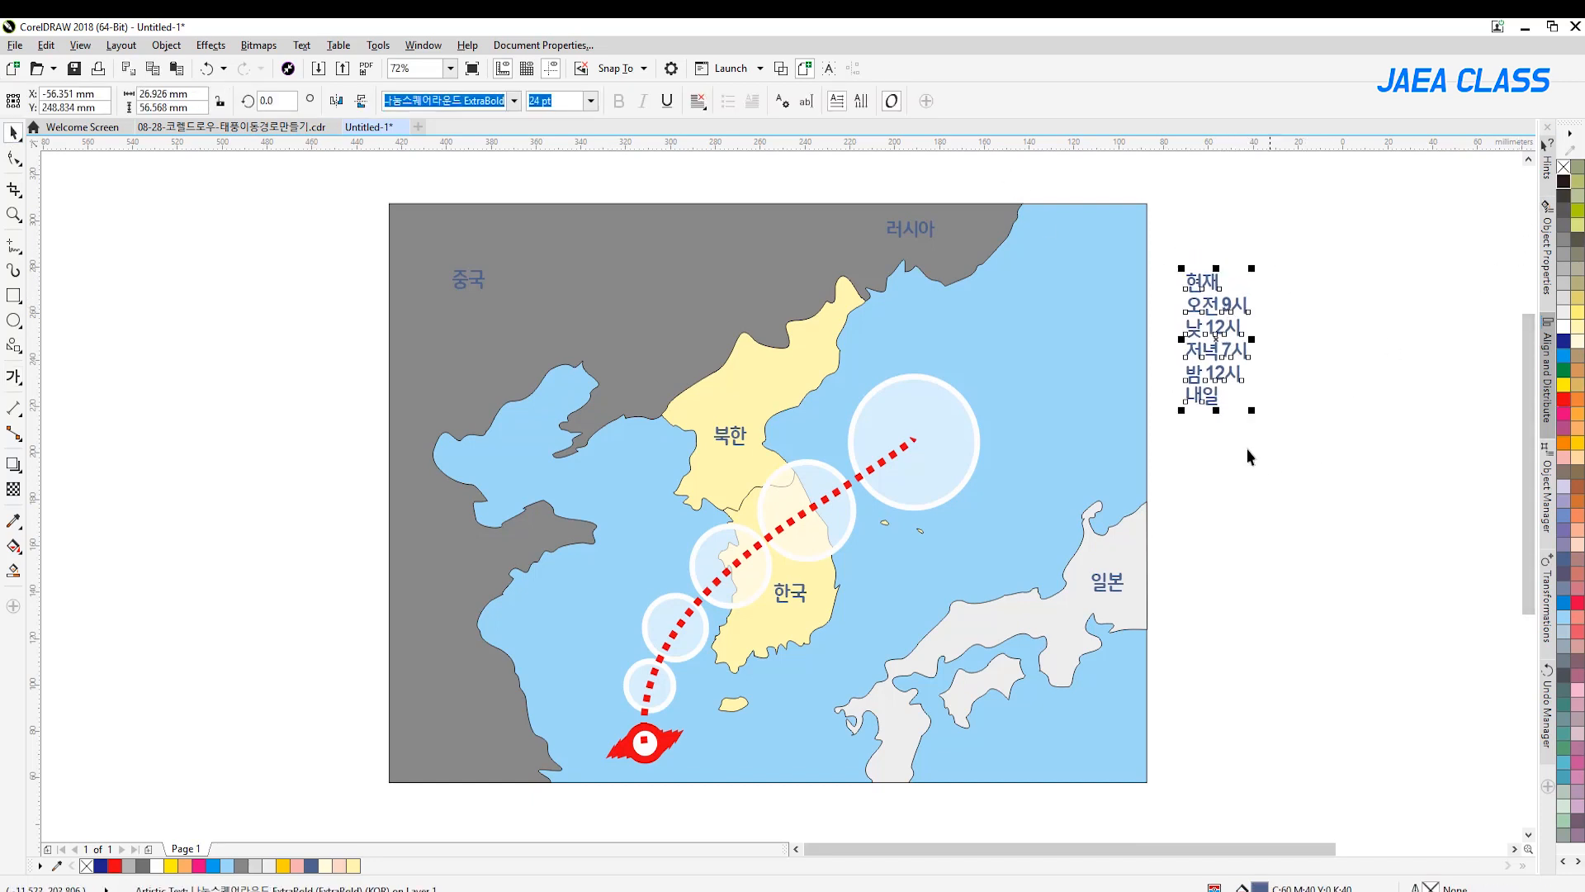
{"action": "left_click", "coordinate": [1380, 269]}
{"action": "left_click", "coordinate": [1225, 308]}
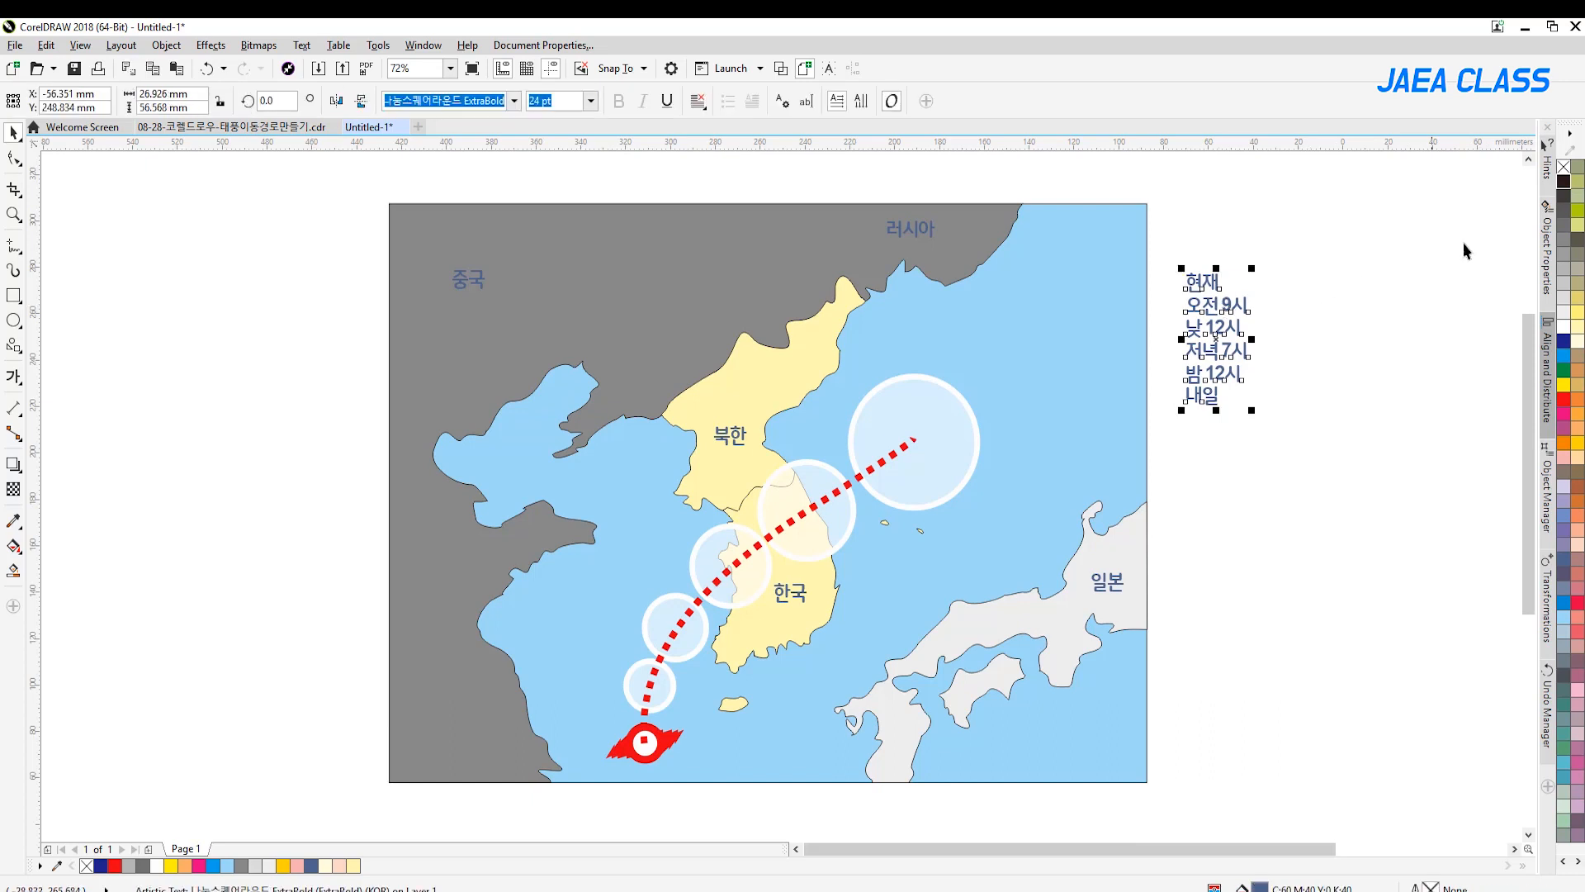
{"action": "left_click", "coordinate": [1563, 181]}
{"action": "left_click", "coordinate": [1346, 248]}
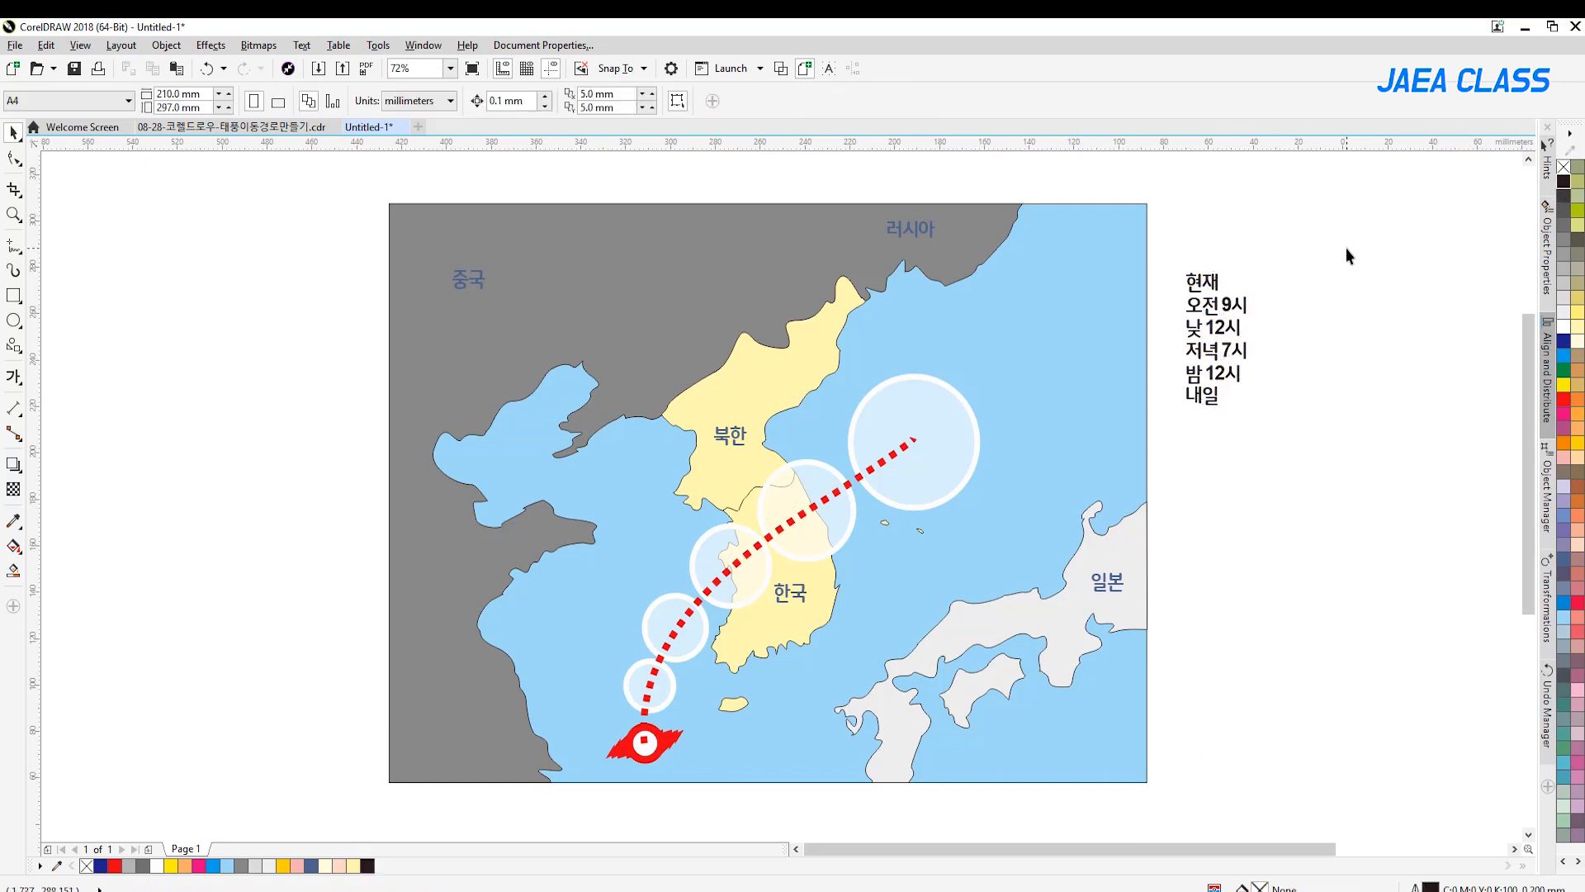
Break the list into separate lines and place 현재 beside the typhoon symbol and 오전 9시, 낮 12시, 저녁 7시 and 밤 12시 beside the successive circles
{"action": "left_click", "coordinate": [1213, 304]}
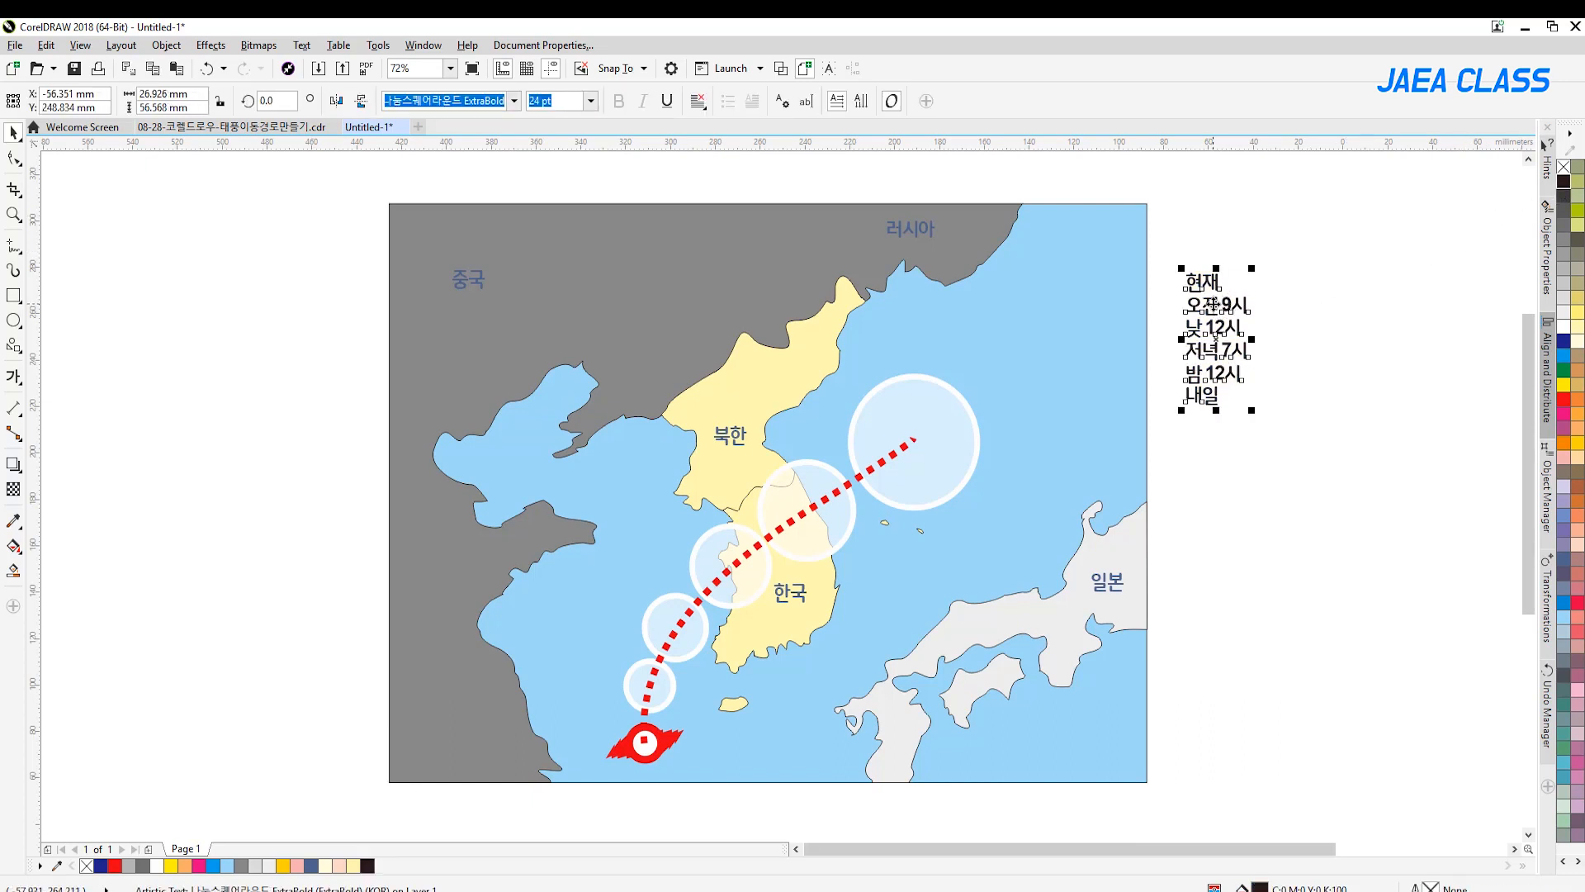
{"action": "left_click", "coordinate": [1390, 312]}
{"action": "left_click_drag", "start_coordinate": [1210, 289], "coordinate": [717, 748]}
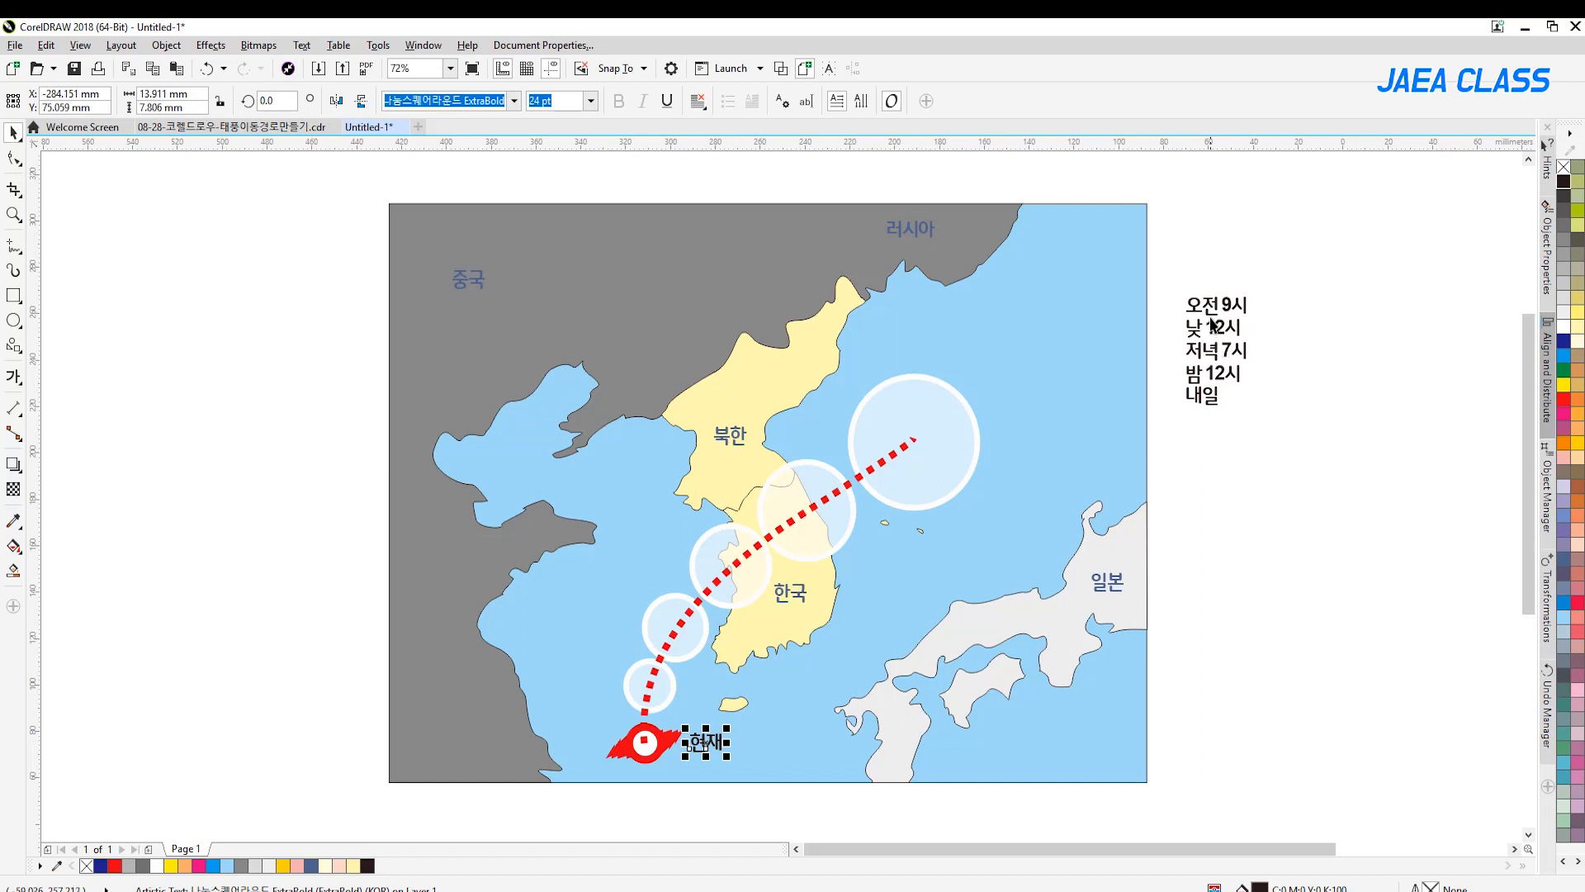
{"action": "left_click_drag", "start_coordinate": [1214, 305], "coordinate": [577, 689]}
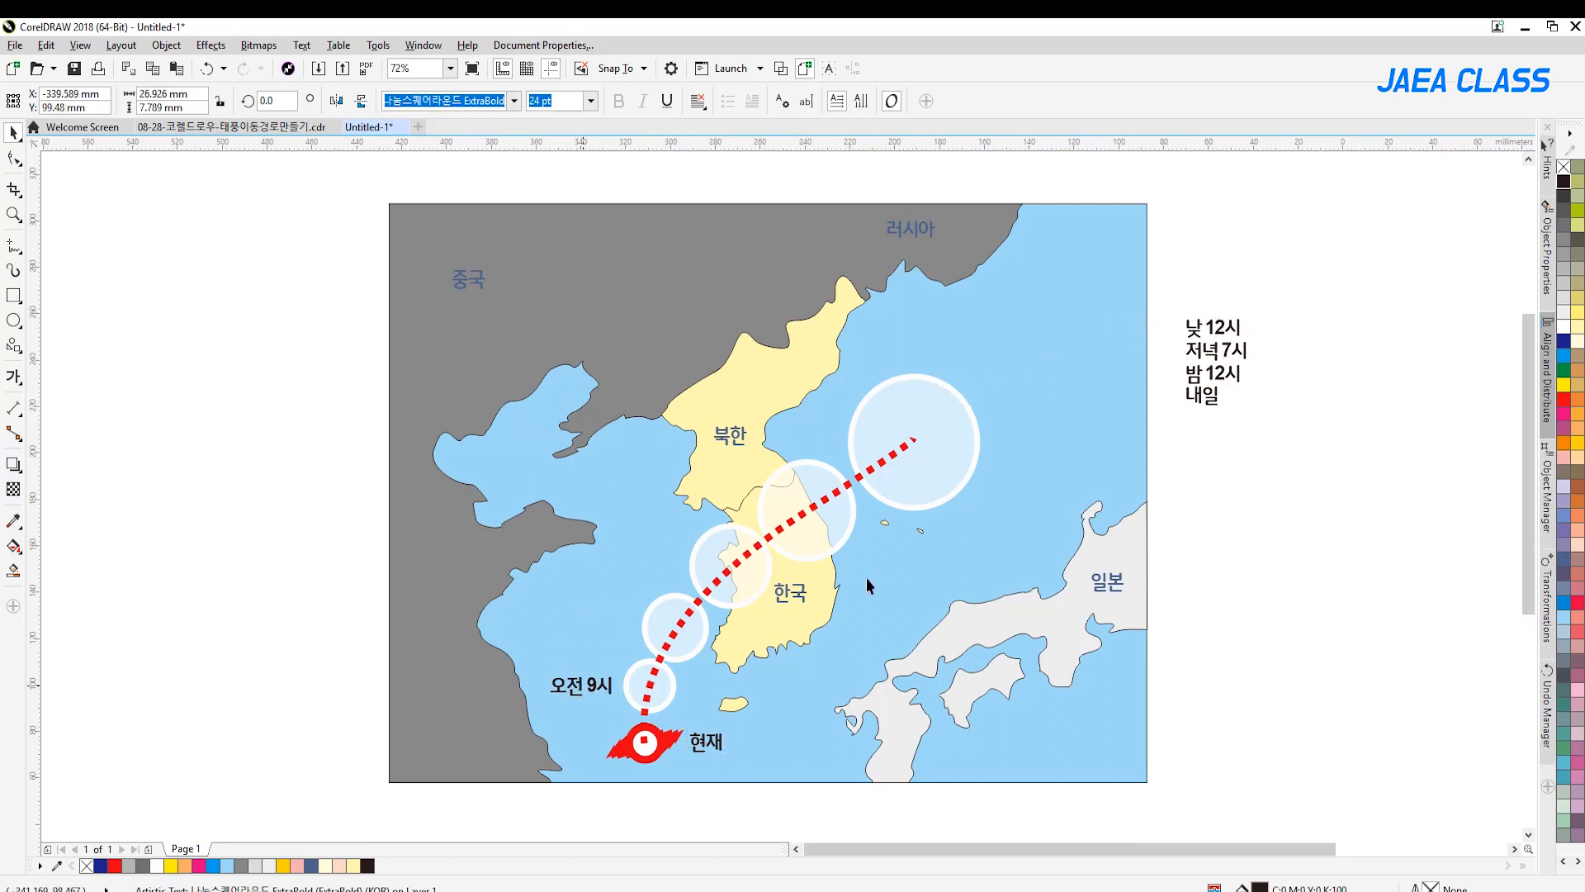
{"action": "left_click_drag", "start_coordinate": [1216, 329], "coordinate": [587, 623]}
{"action": "left_click_drag", "start_coordinate": [1212, 355], "coordinate": [644, 568]}
{"action": "left_click_drag", "start_coordinate": [1211, 380], "coordinate": [802, 449]}
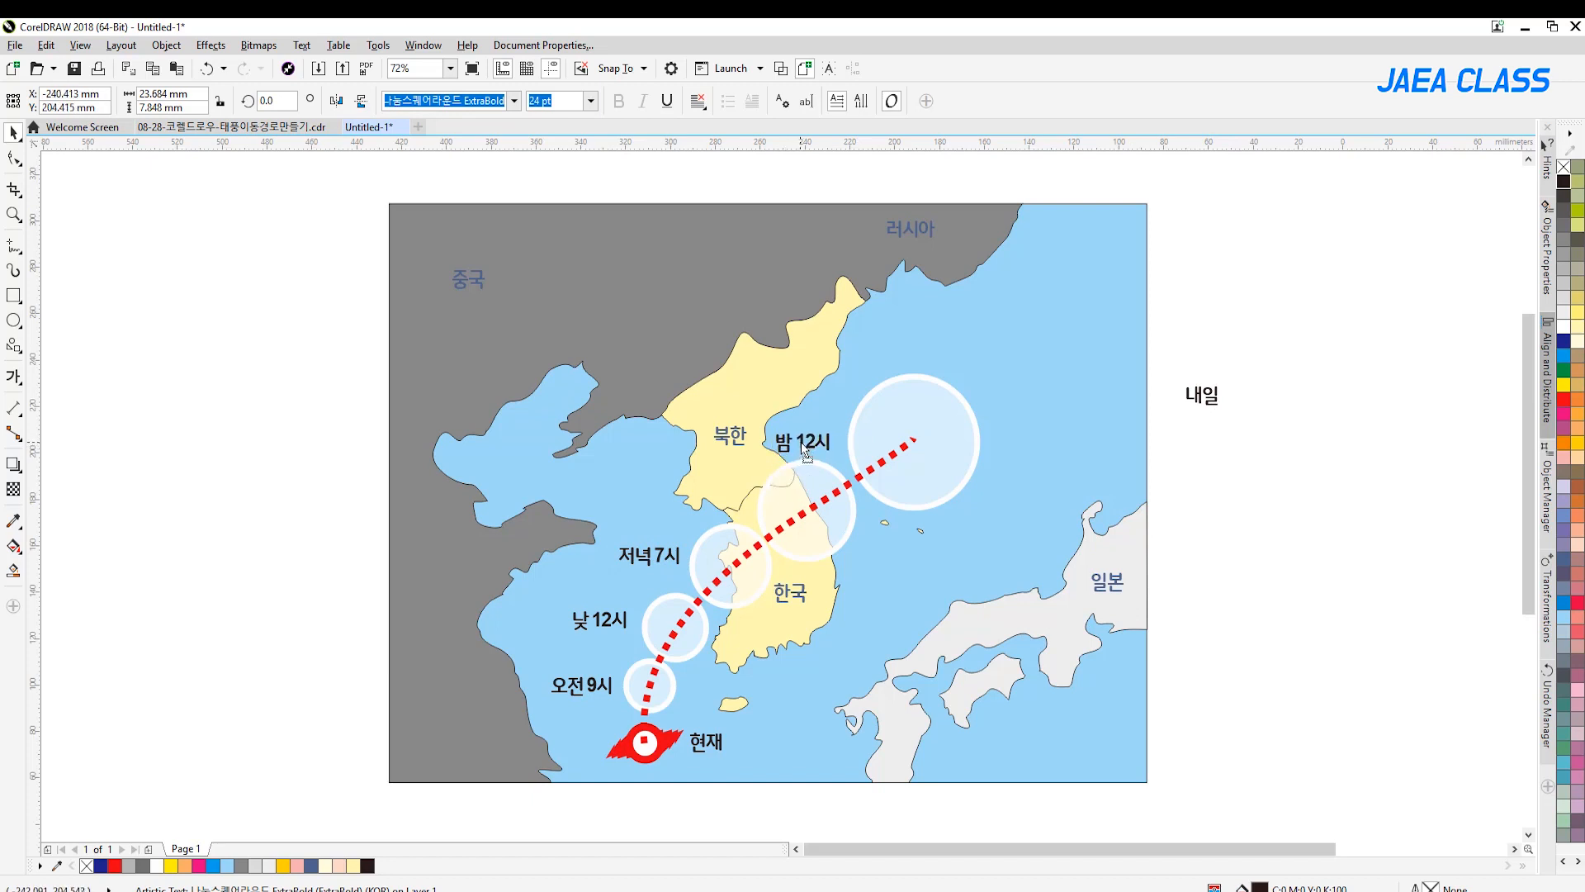
Move the 내일 label inside the largest circle, above the end of the dotted path
{"action": "left_click_drag", "start_coordinate": [1208, 402], "coordinate": [923, 425]}
{"action": "left_click", "coordinate": [1211, 511]}
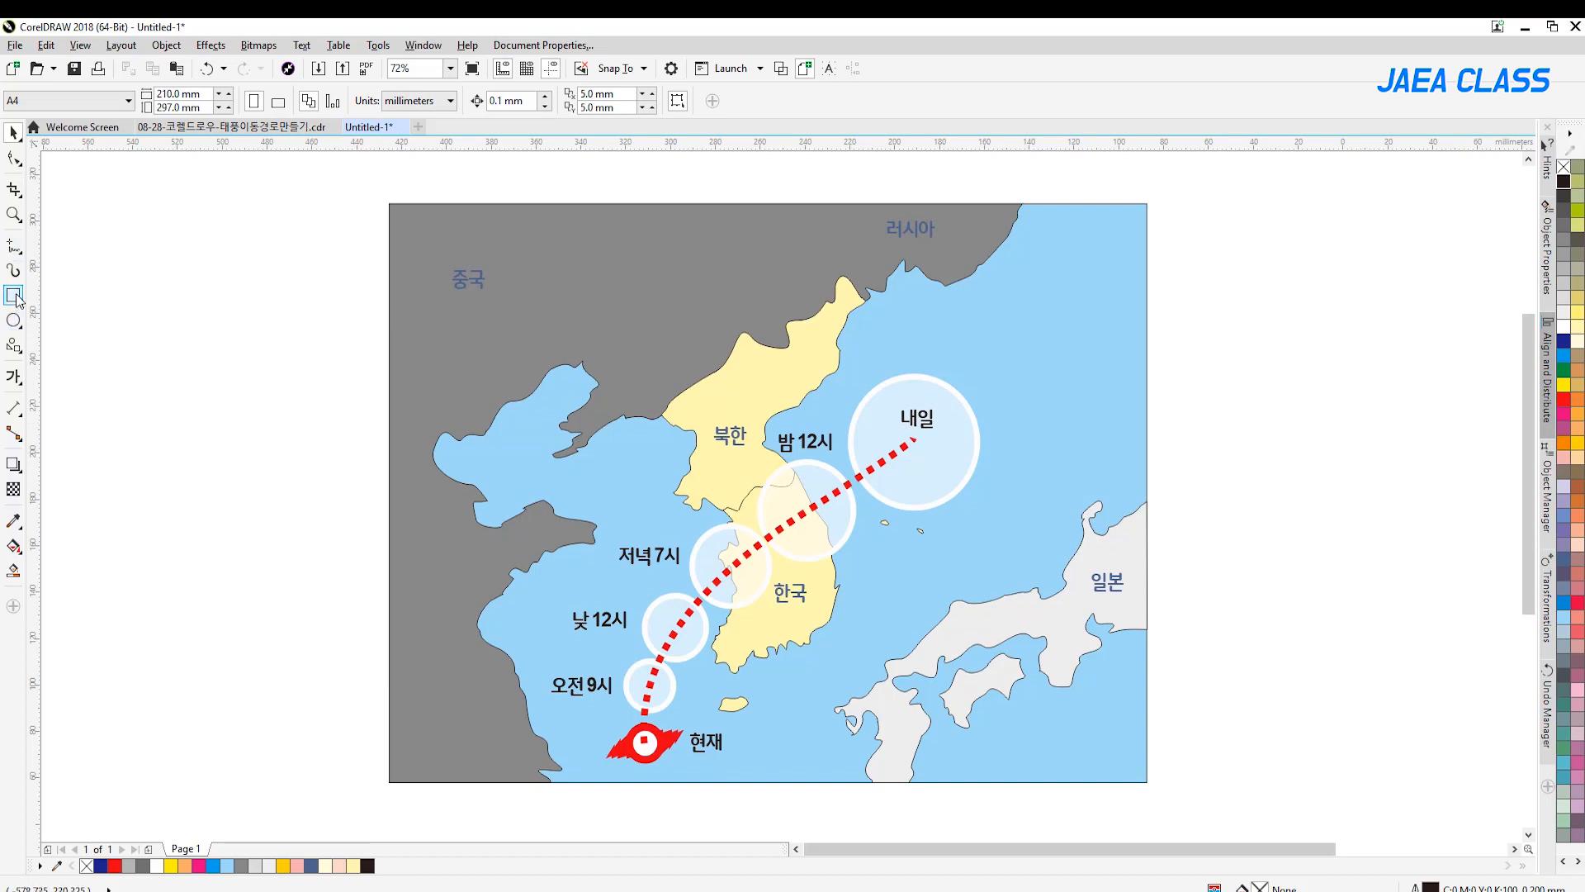
Draw a rectangle about 23 by 10 mm in the empty area left of the map
{"action": "left_click", "coordinate": [14, 214]}
{"action": "left_click_drag", "start_coordinate": [223, 568], "coordinate": [871, 835]}
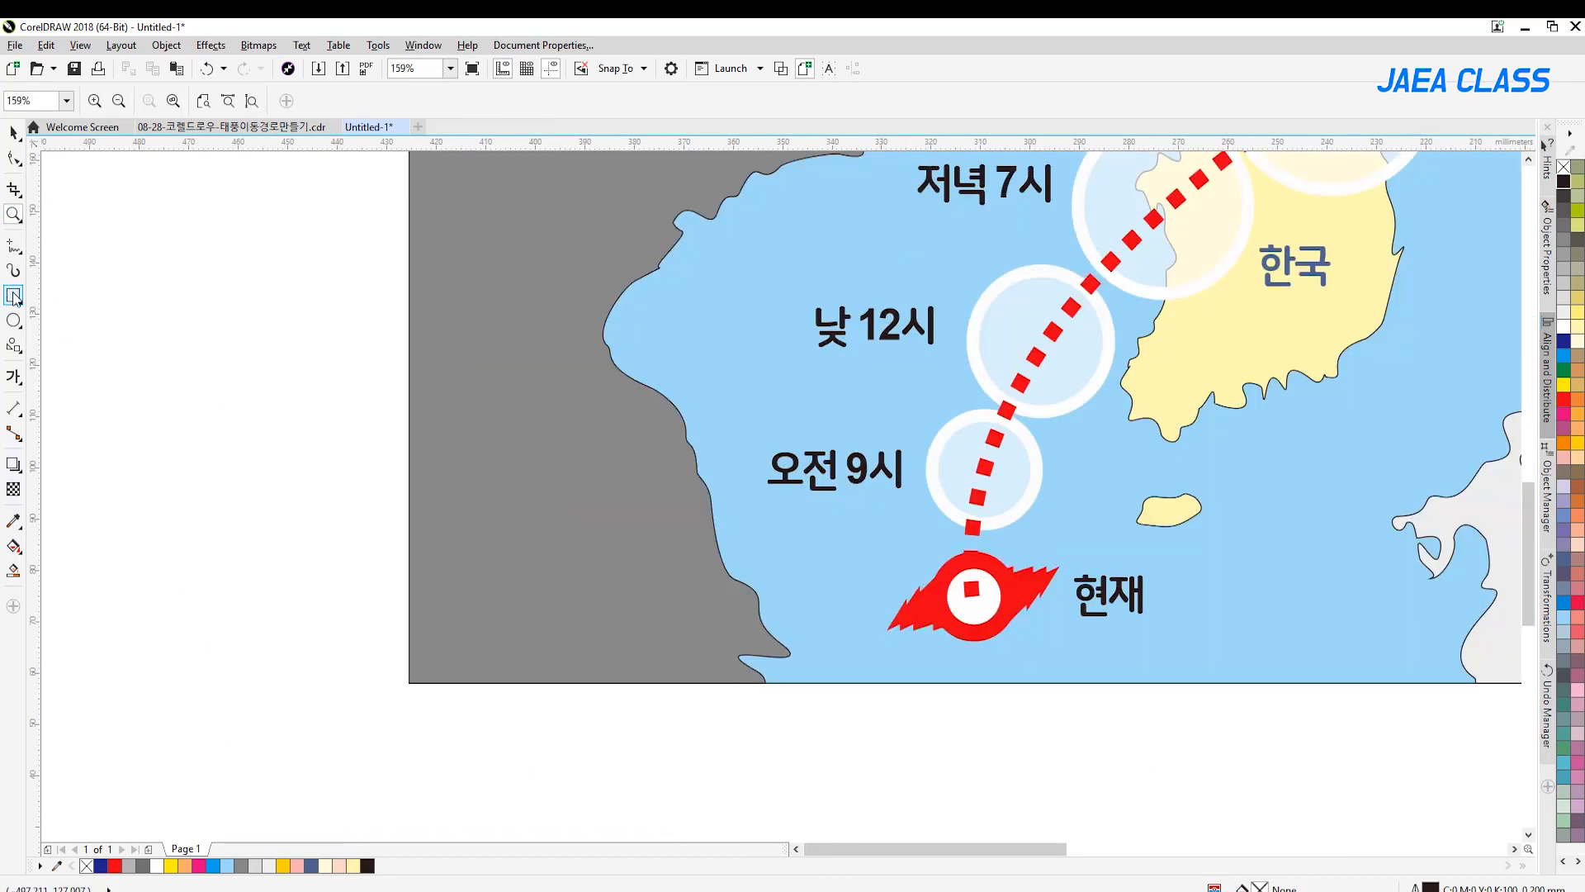
{"action": "left_click", "coordinate": [14, 297]}
{"action": "left_click_drag", "start_coordinate": [241, 347], "coordinate": [358, 396]}
{"action": "key", "text": "space"}
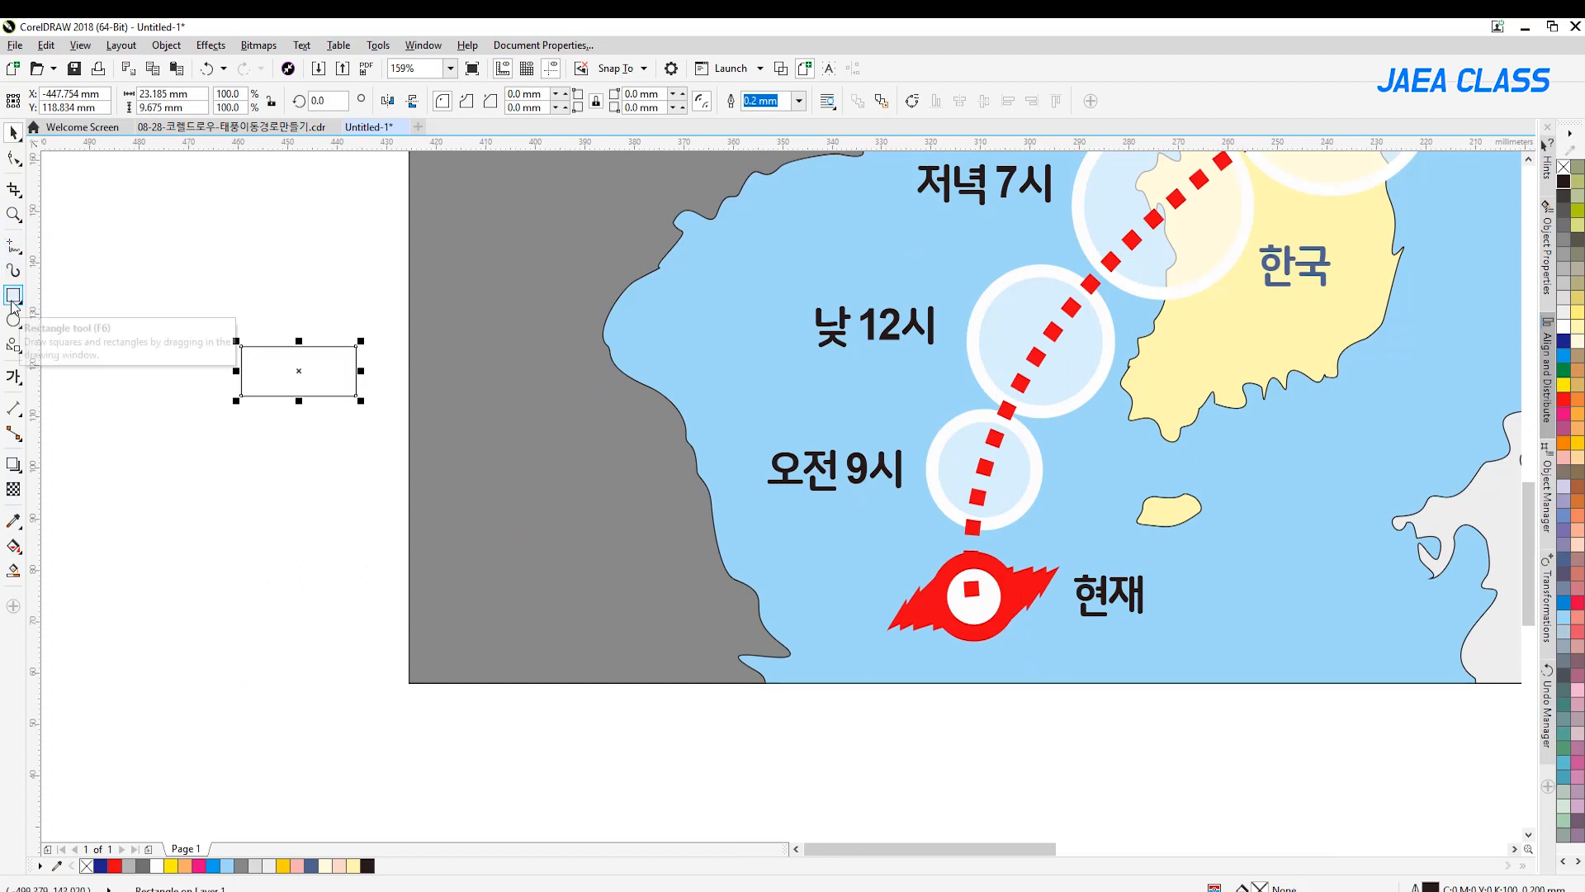
Convert the rectangle to curves and pull a new midpoint node on its right edge outward to make a right-pointing tag
{"action": "left_click", "coordinate": [14, 213]}
{"action": "left_click_drag", "start_coordinate": [196, 335], "coordinate": [455, 457]}
{"action": "left_click", "coordinate": [14, 158]}
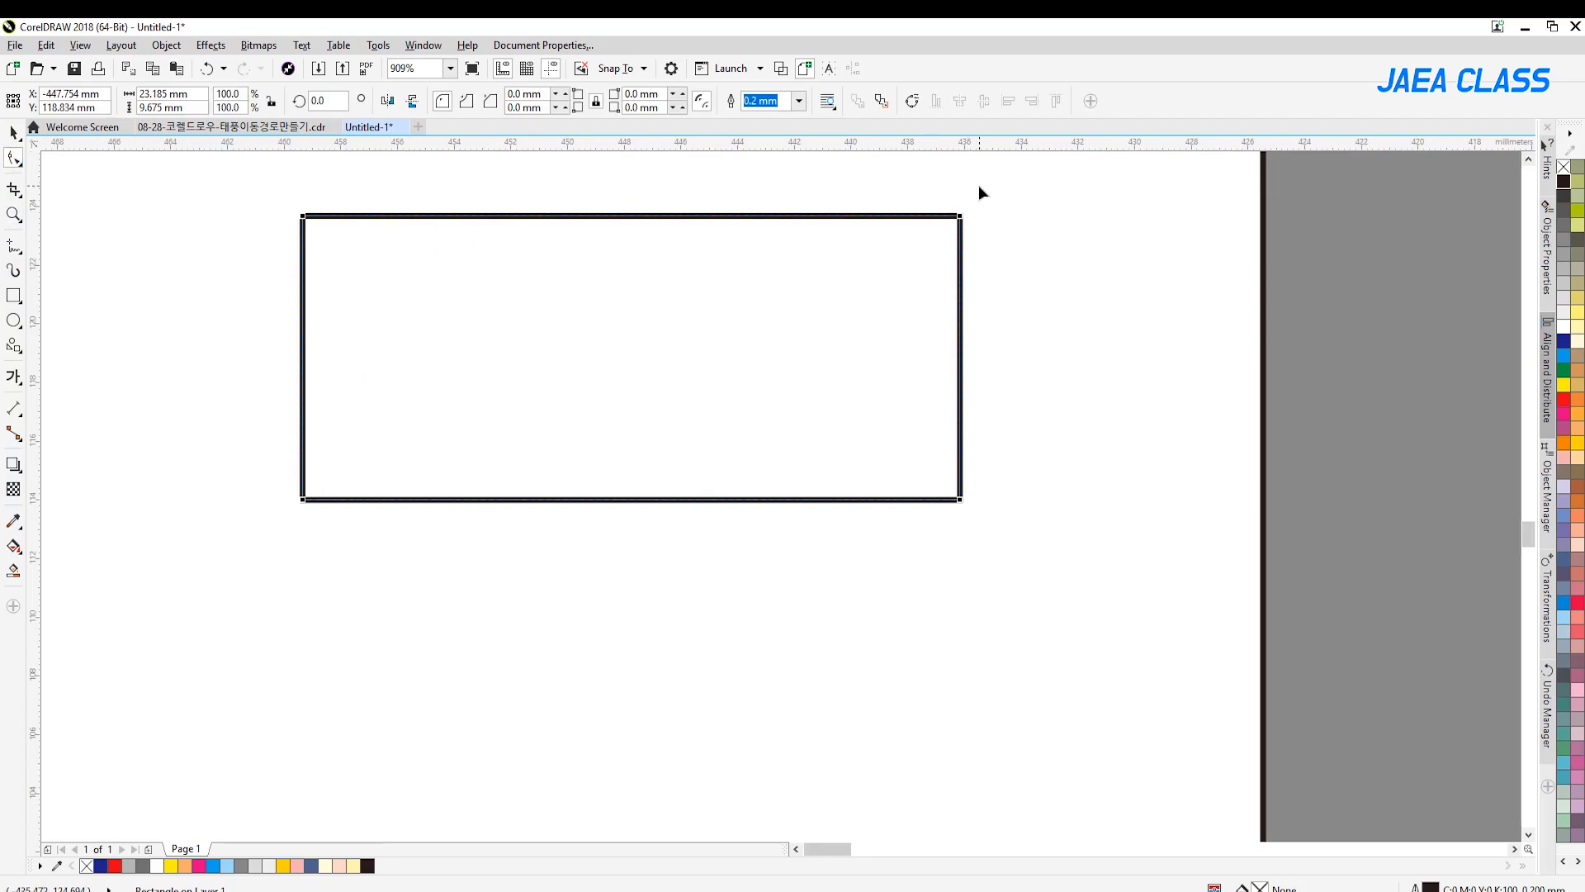
{"action": "key", "text": "ctrl+q"}
{"action": "left_click_drag", "start_coordinate": [1010, 178], "coordinate": [919, 536]}
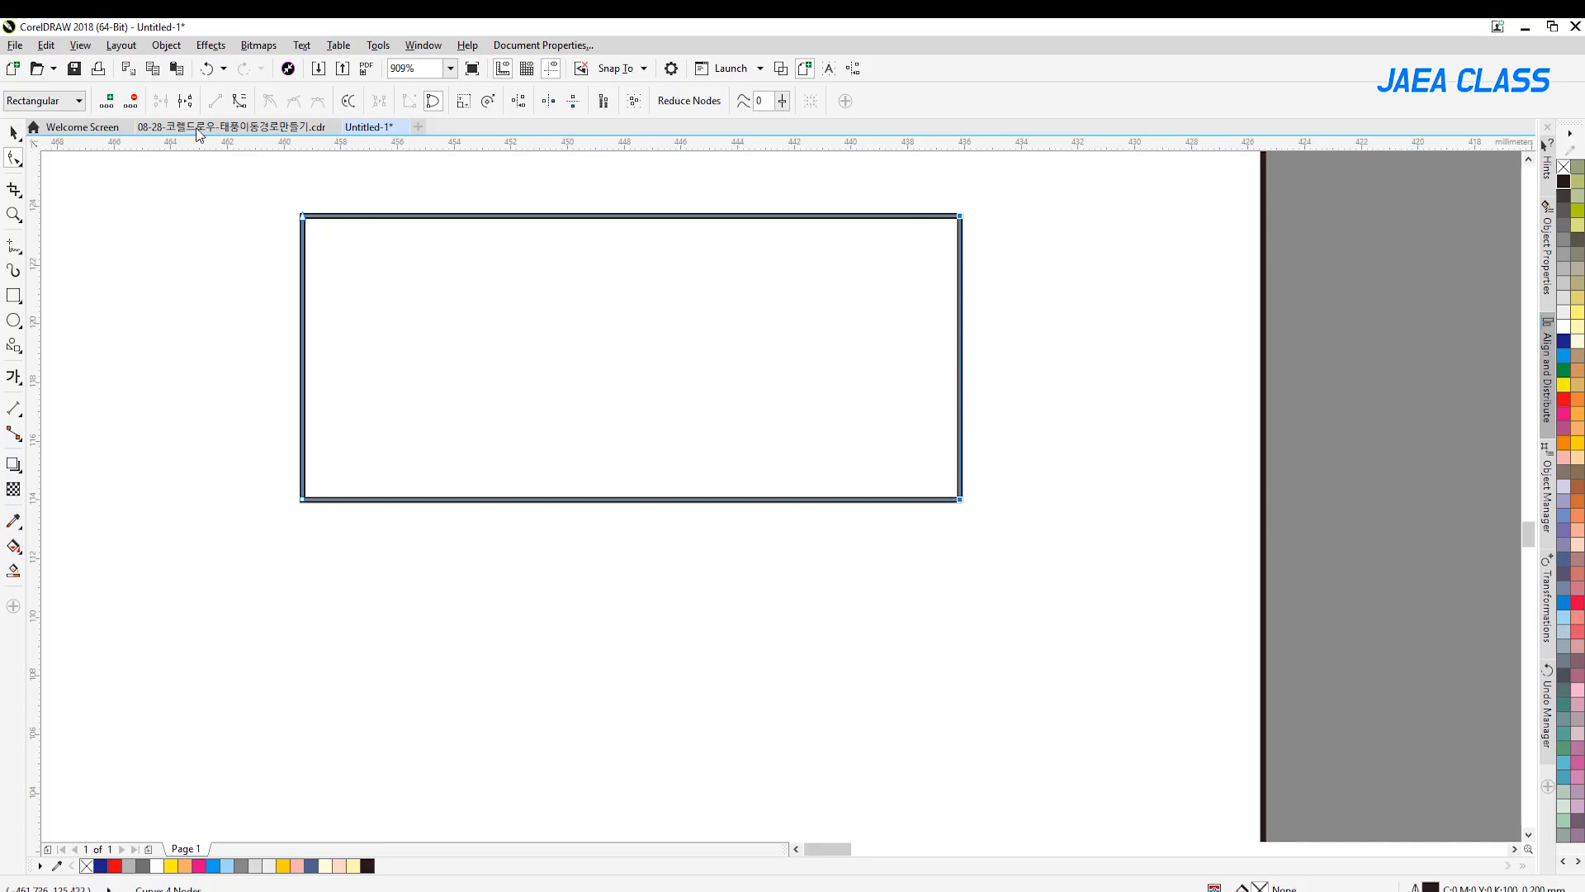
{"action": "left_click", "coordinate": [185, 101]}
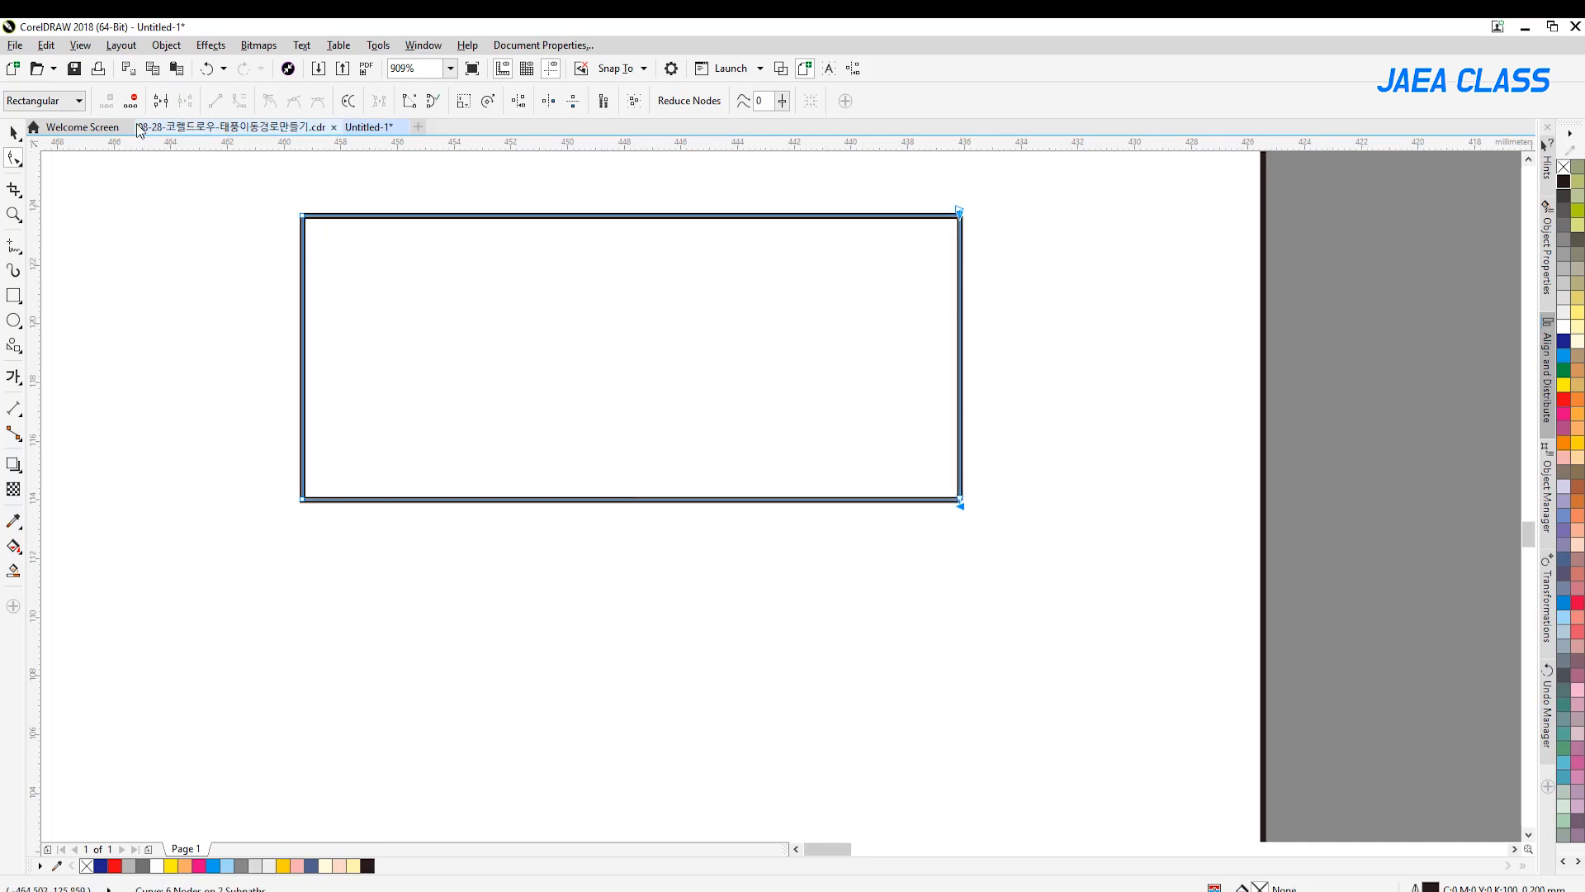
{"action": "key", "text": "ctrl+z"}
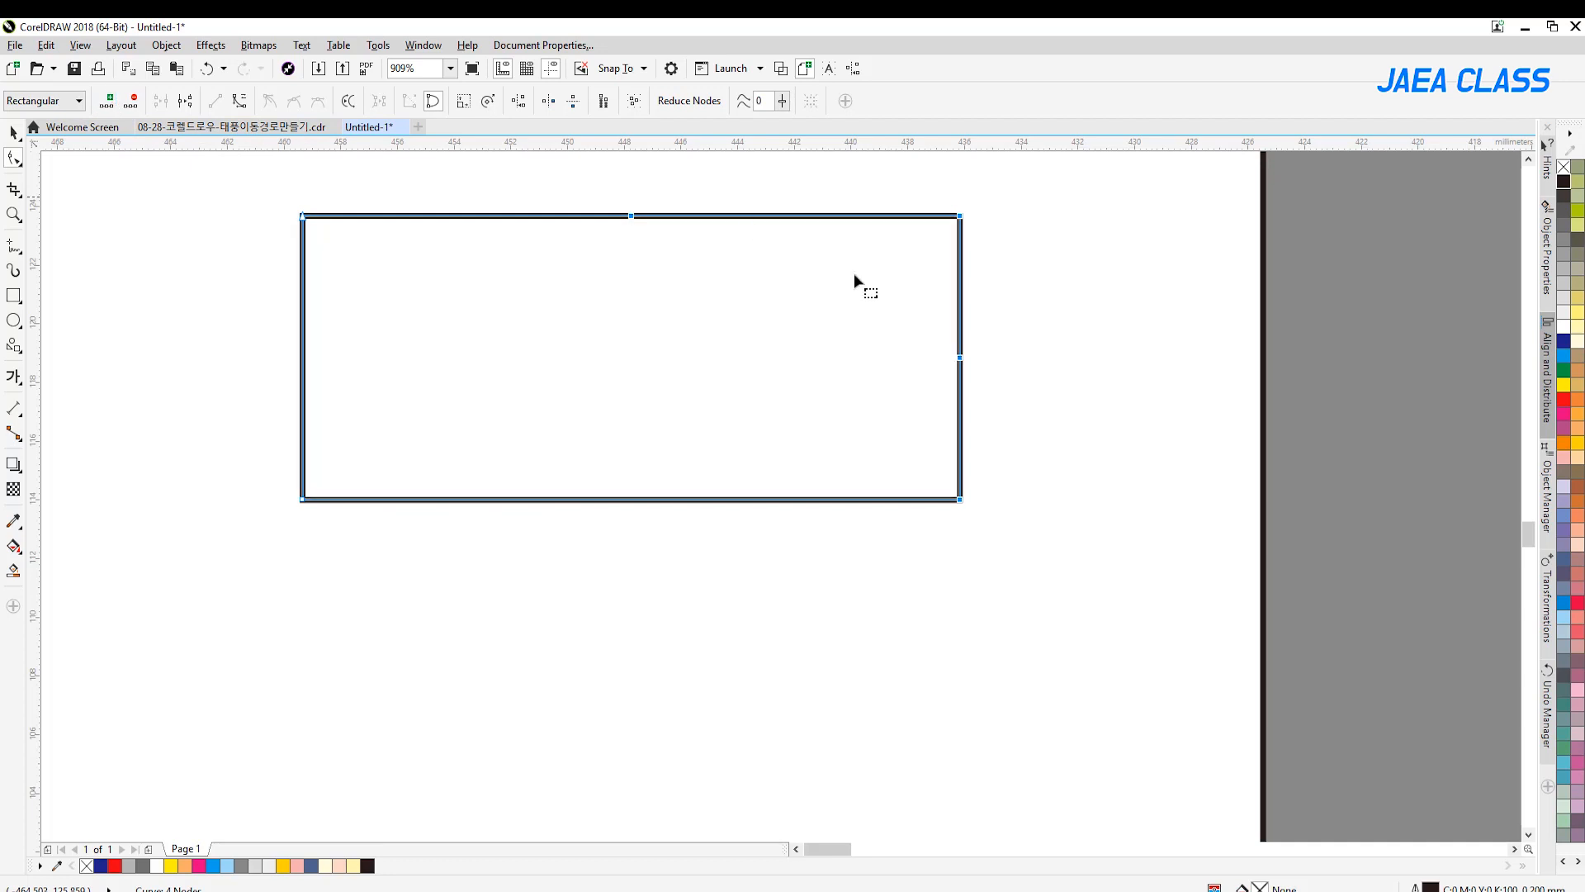
{"action": "left_click_drag", "start_coordinate": [960, 358], "coordinate": [1070, 357]}
{"action": "key", "text": "space"}
{"action": "left_click", "coordinate": [14, 215]}
{"action": "right_click", "coordinate": [573, 388]}
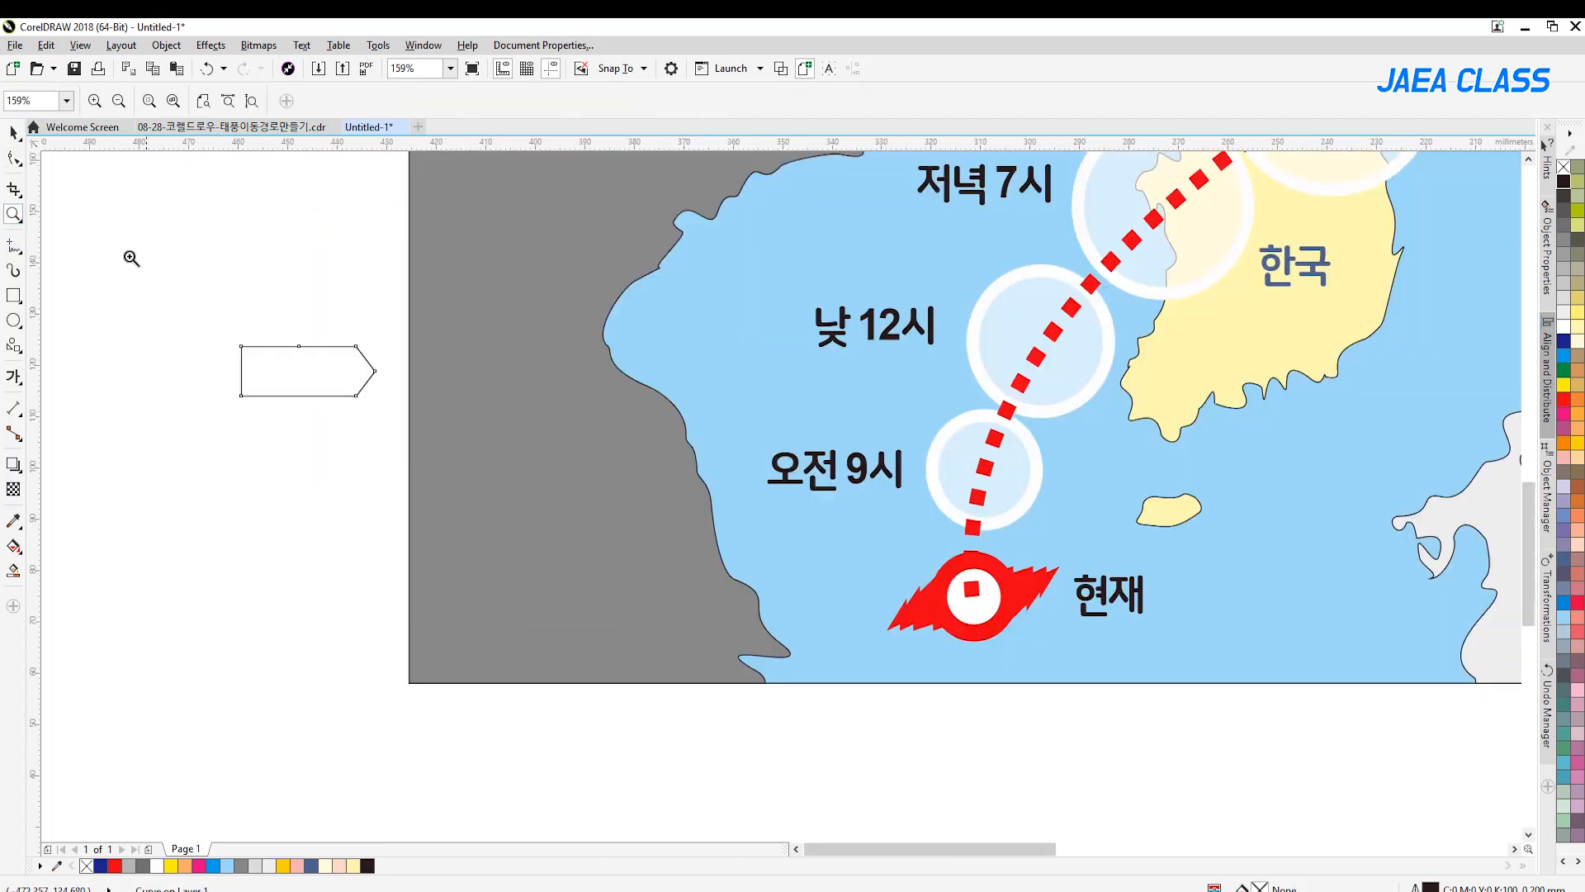
Place the tag over 오전 9시, enlarged to about 33.5 by 12 mm, and fill it with black
{"action": "left_click", "coordinate": [14, 132]}
{"action": "left_click_drag", "start_coordinate": [774, 427], "coordinate": [915, 515]}
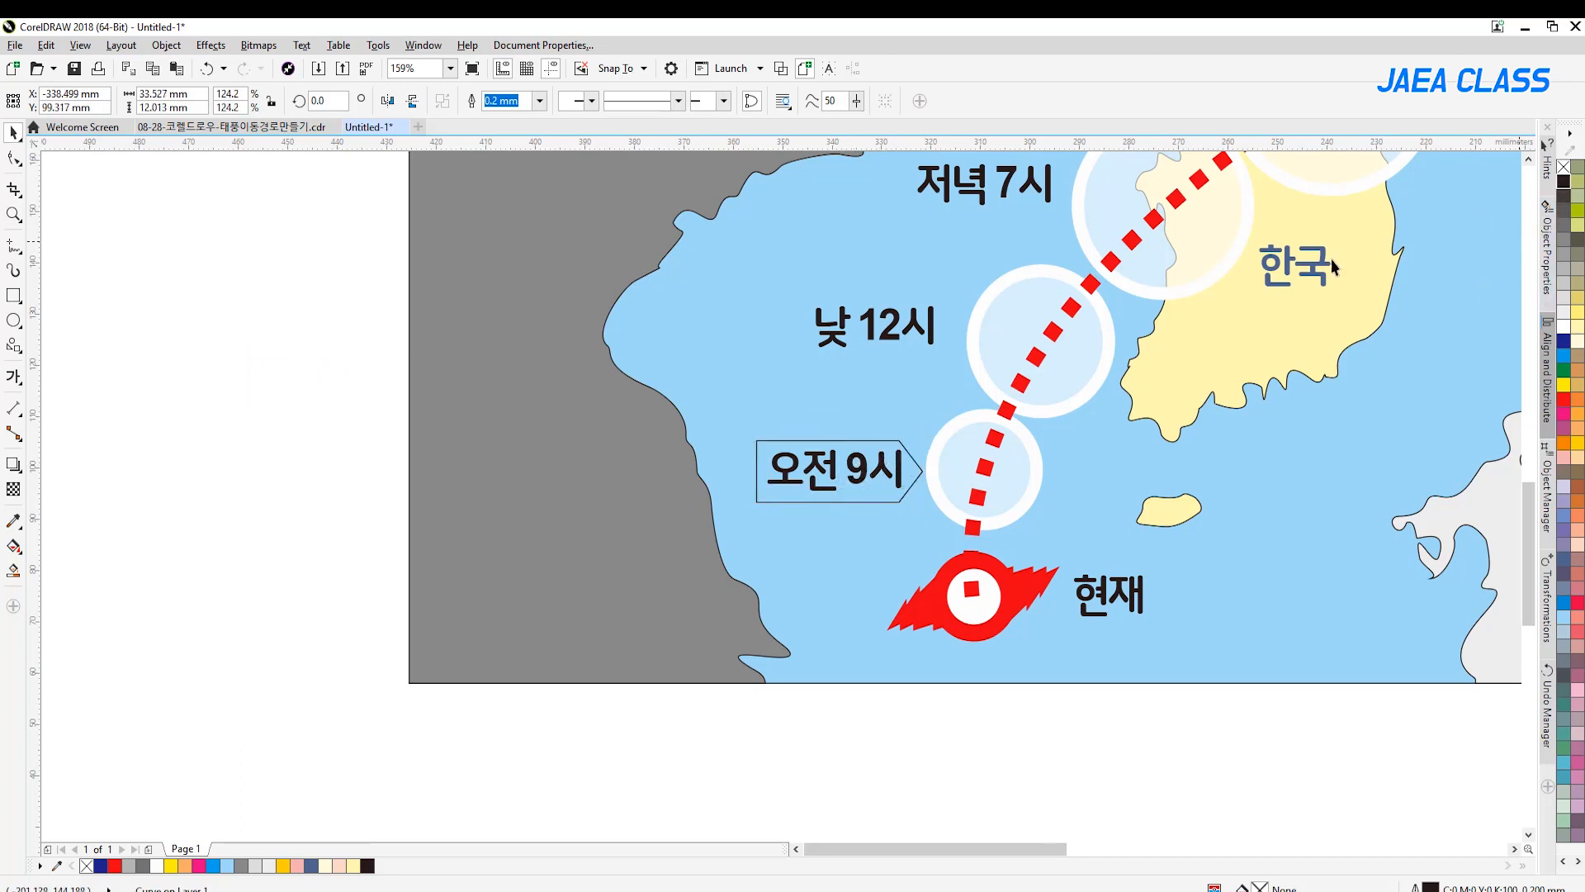
{"action": "left_click", "coordinate": [1563, 181]}
{"action": "left_click_drag", "start_coordinate": [868, 446], "coordinate": [867, 443]}
Duplicate the black tag over the 낮 12시, 저녁 7시, 밤 12시 and 내일 labels
{"action": "key", "text": "z"}
{"action": "key", "text": "F4"}
{"action": "left_click_drag", "start_coordinate": [412, 395], "coordinate": [1228, 726]}
{"action": "left_click", "coordinate": [14, 132]}
{"action": "left_click_drag", "start_coordinate": [370, 666], "coordinate": [774, 225]}
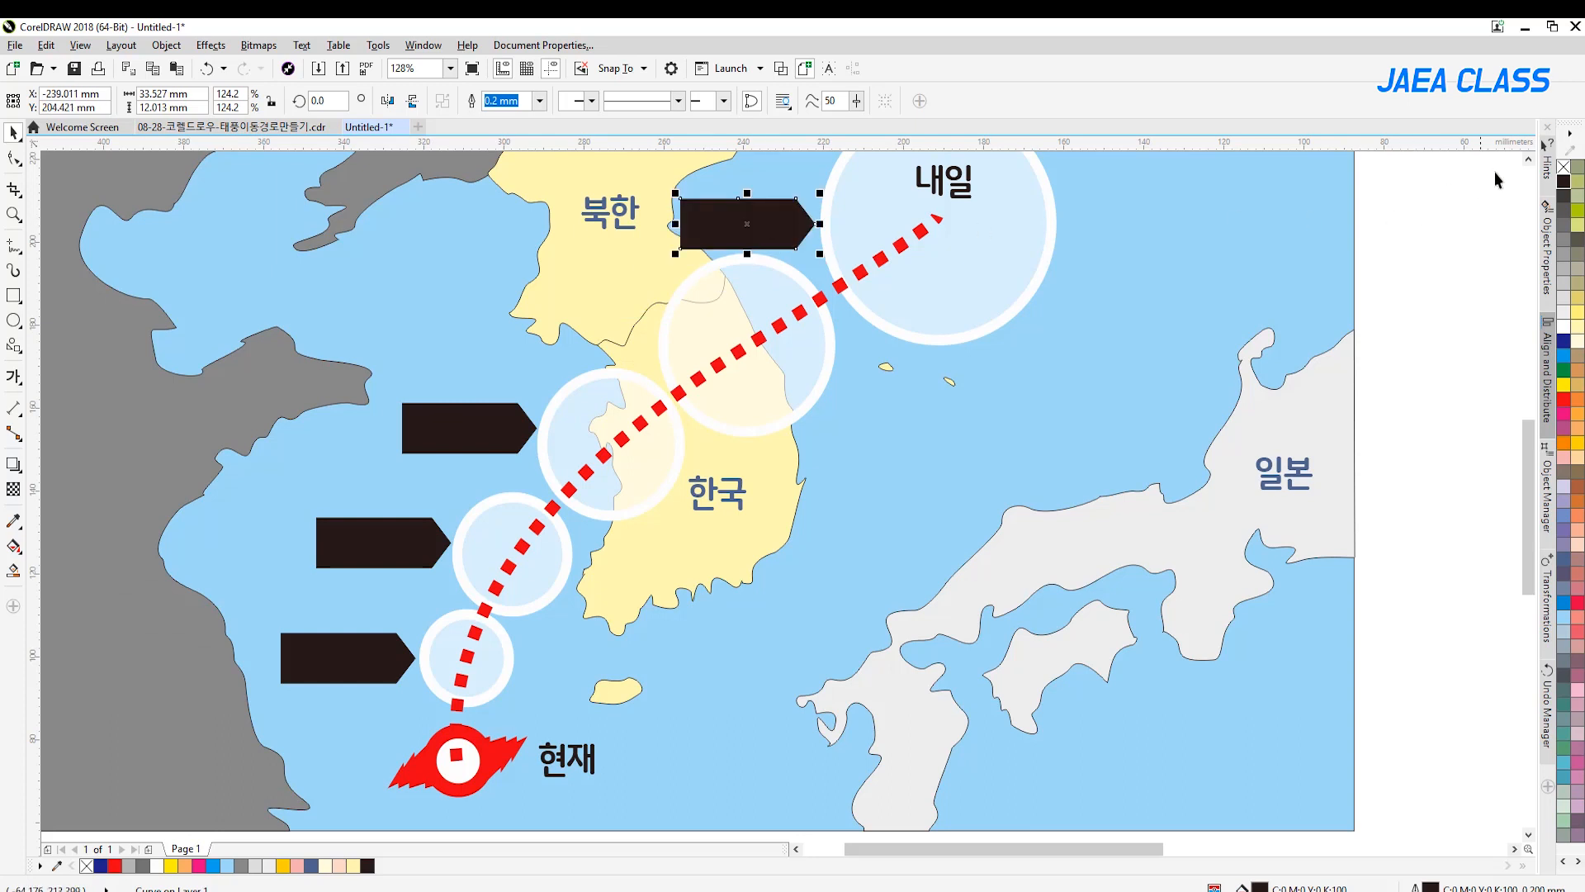
{"action": "scroll", "coordinate": [722, 327], "scroll_direction": "up", "scroll_amount": 1}
{"action": "left_click_drag", "start_coordinate": [771, 291], "coordinate": [976, 248]}
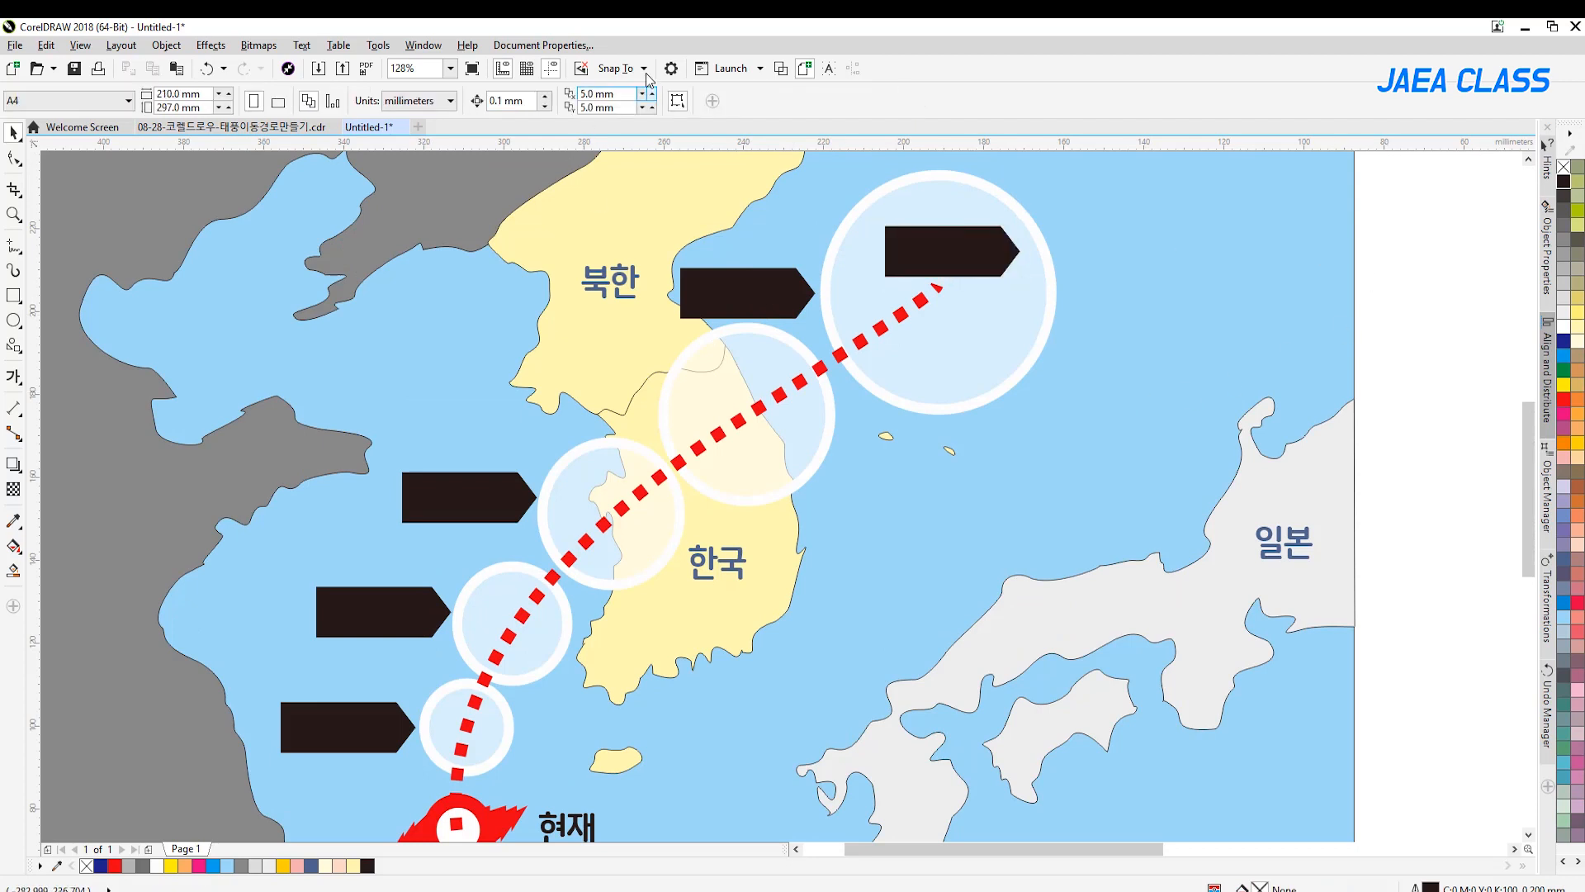
Select all text in the drawing and fill it with white
{"action": "left_click", "coordinate": [46, 45]}
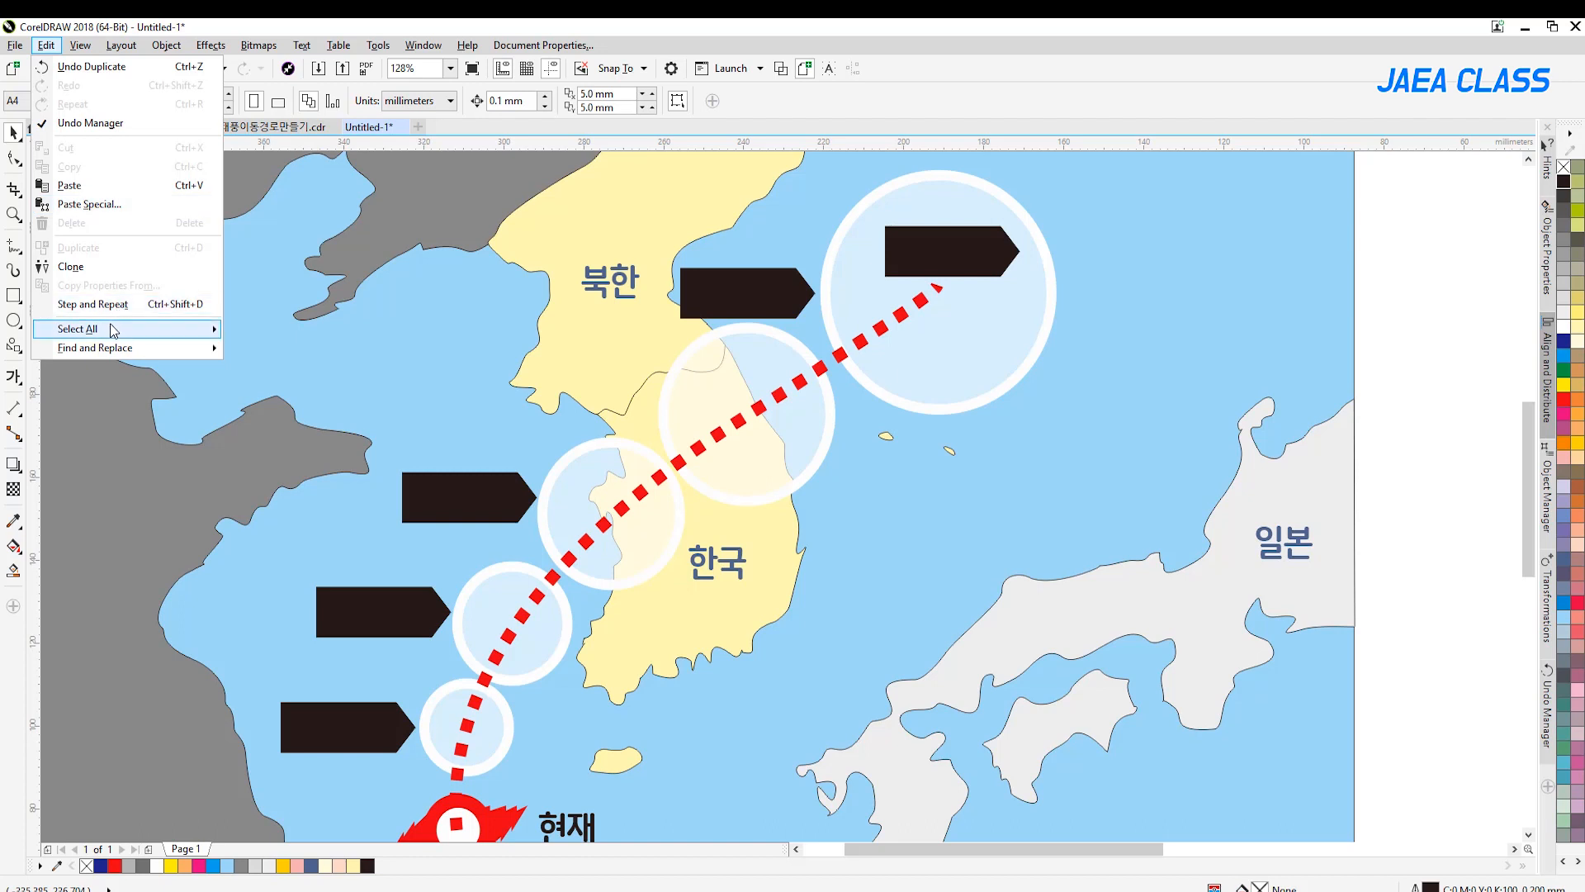
{"action": "mouse_move", "coordinate": [113, 328]}
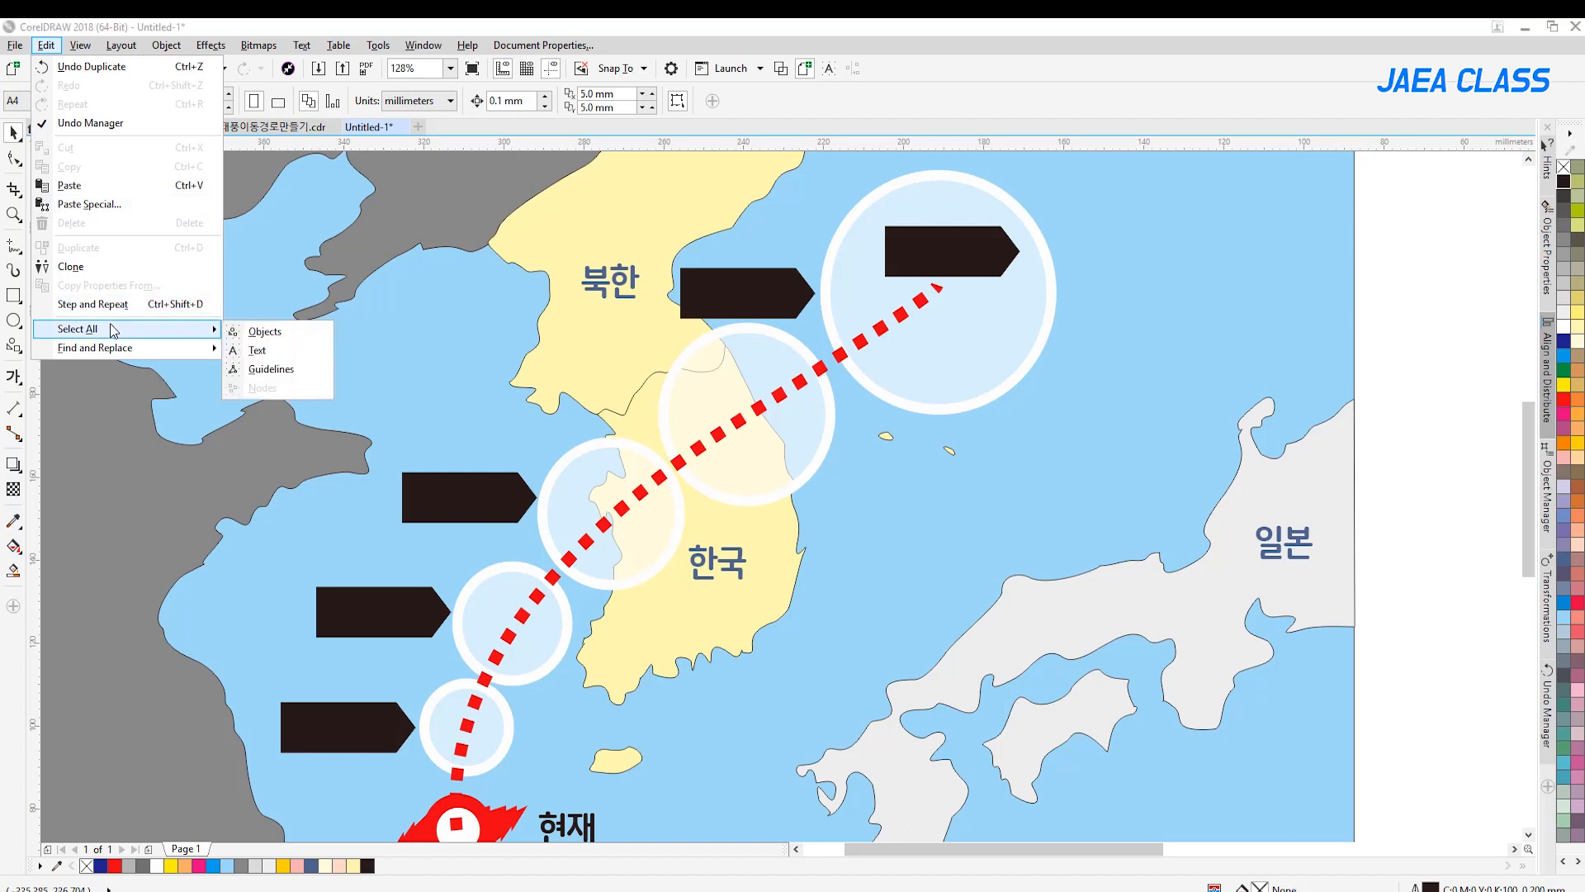
{"action": "left_click", "coordinate": [290, 352]}
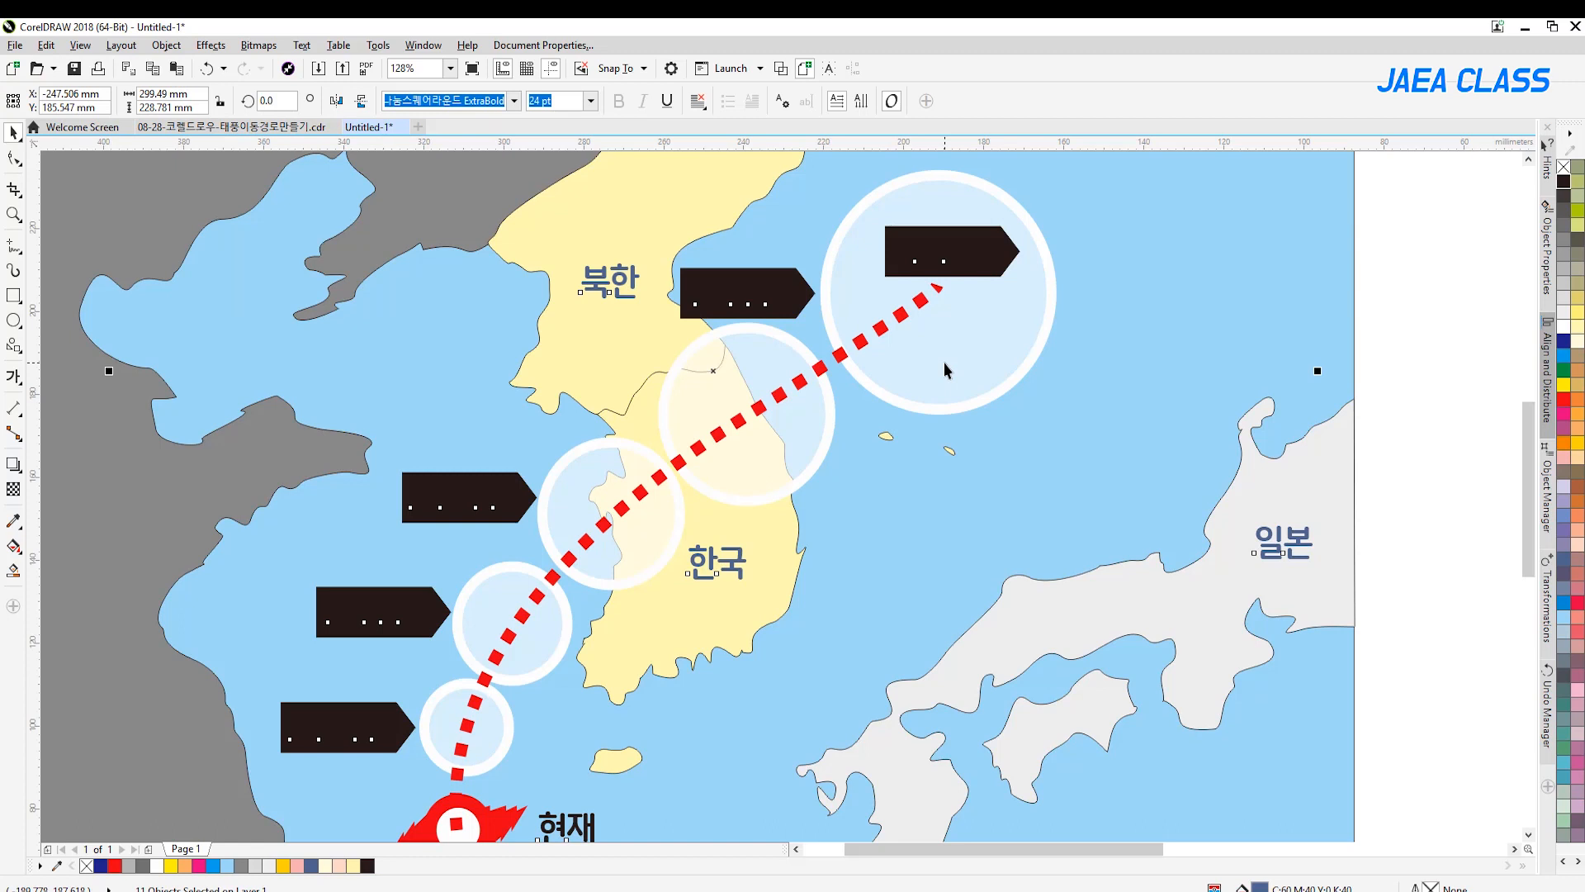
{"action": "left_click", "coordinate": [1565, 328]}
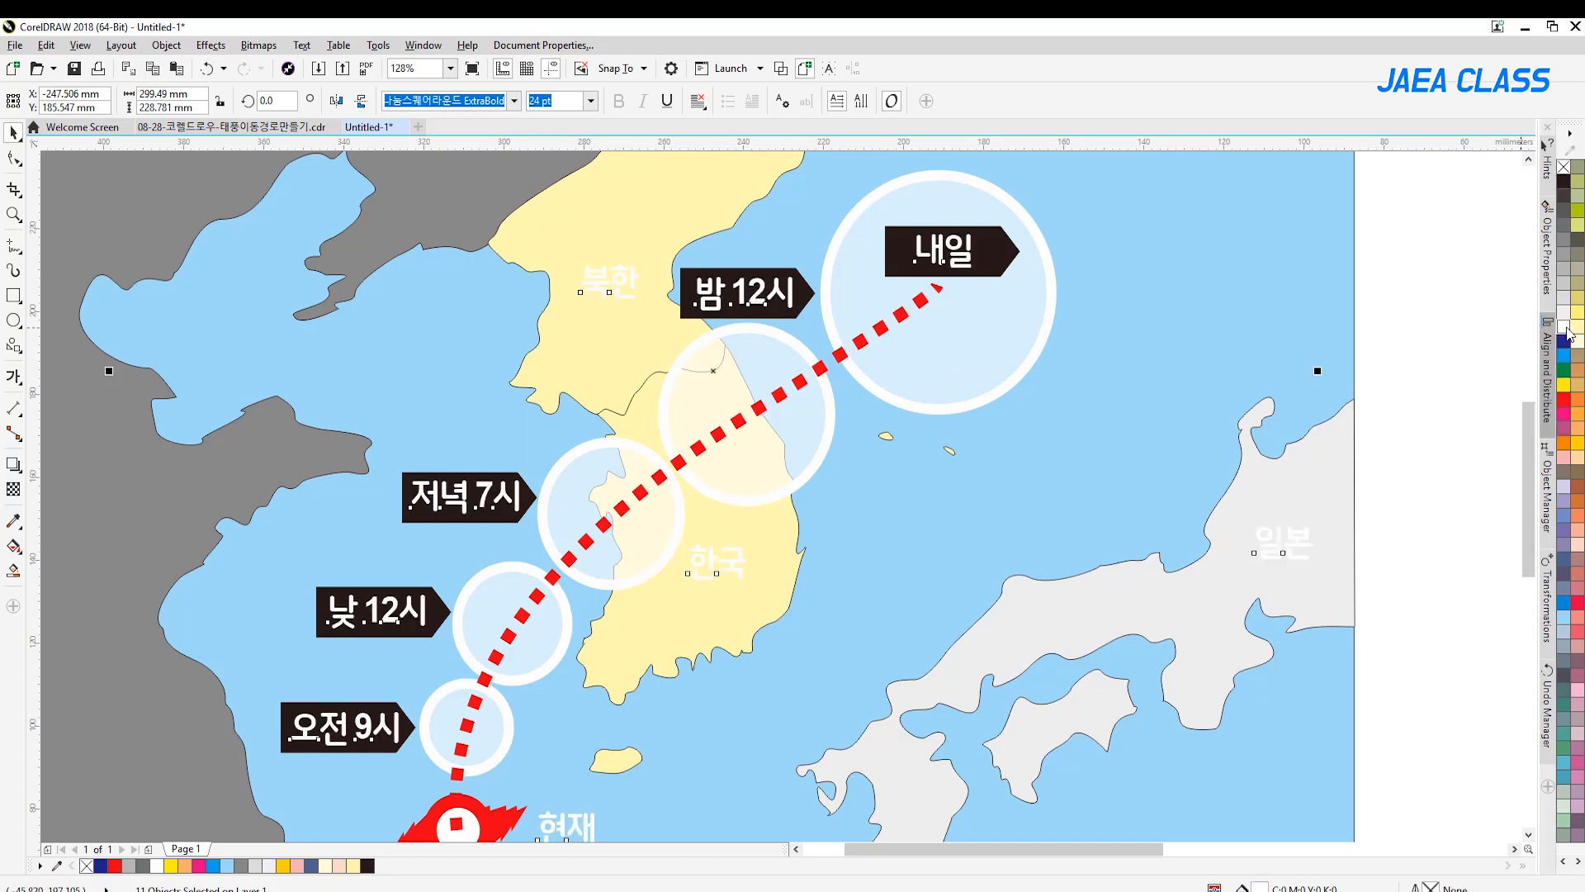
{"action": "left_click", "coordinate": [1430, 343]}
Fill the country labels 북한, 한국 and 일본 with black
{"action": "key", "text": "shift+F4"}
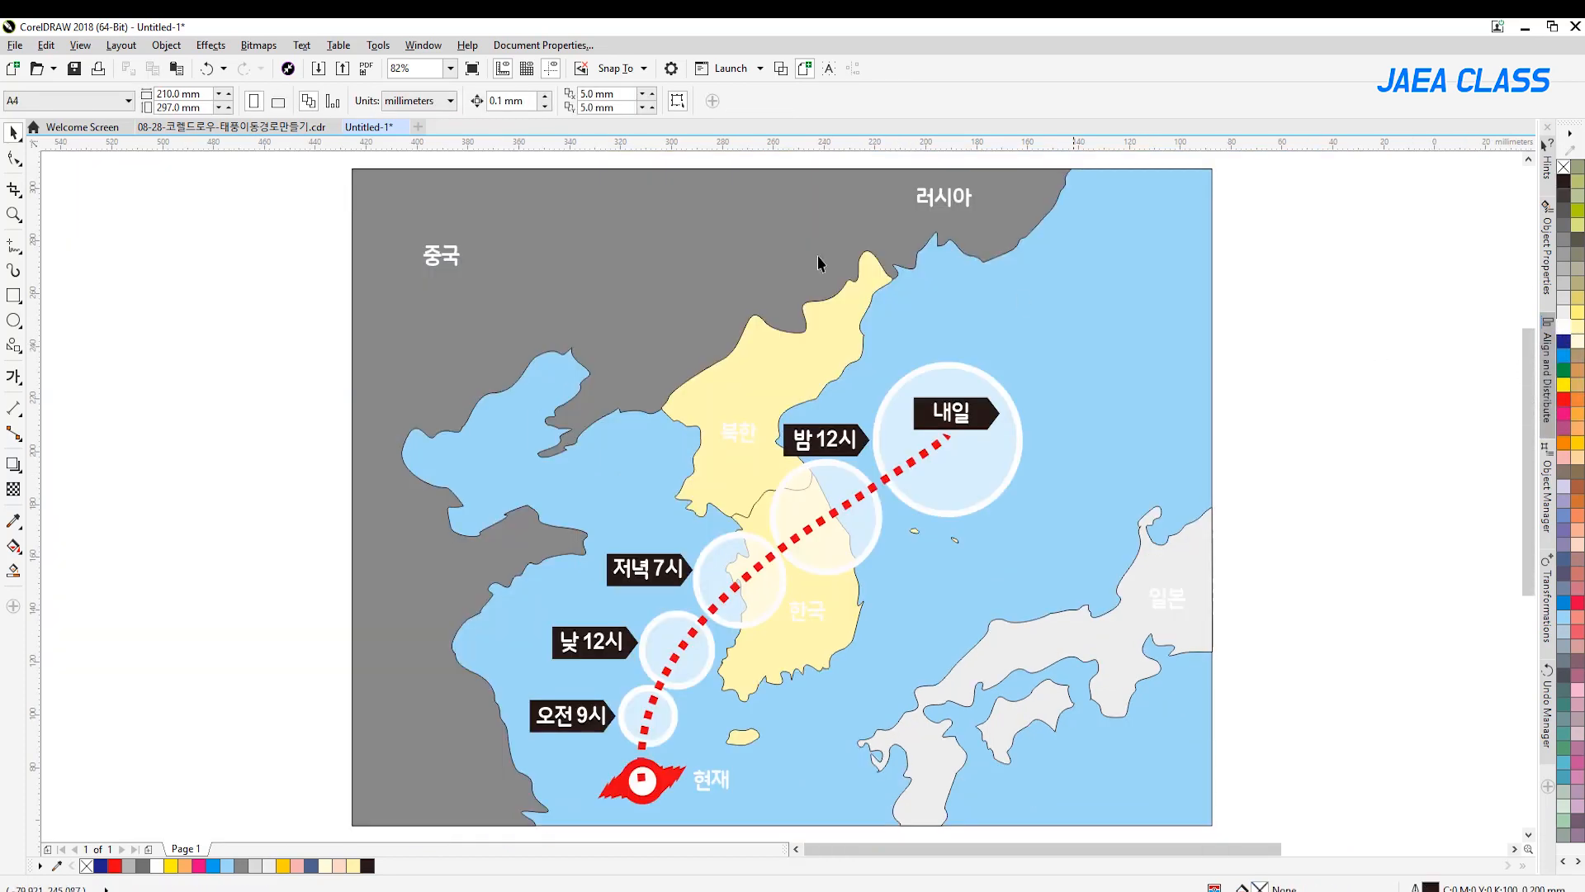
{"action": "left_click", "coordinate": [739, 431]}
{"action": "left_click", "coordinate": [807, 611], "text": "shift"}
{"action": "left_click", "coordinate": [1176, 596], "text": "shift"}
{"action": "left_click", "coordinate": [1564, 180]}
{"action": "left_click", "coordinate": [1319, 444]}
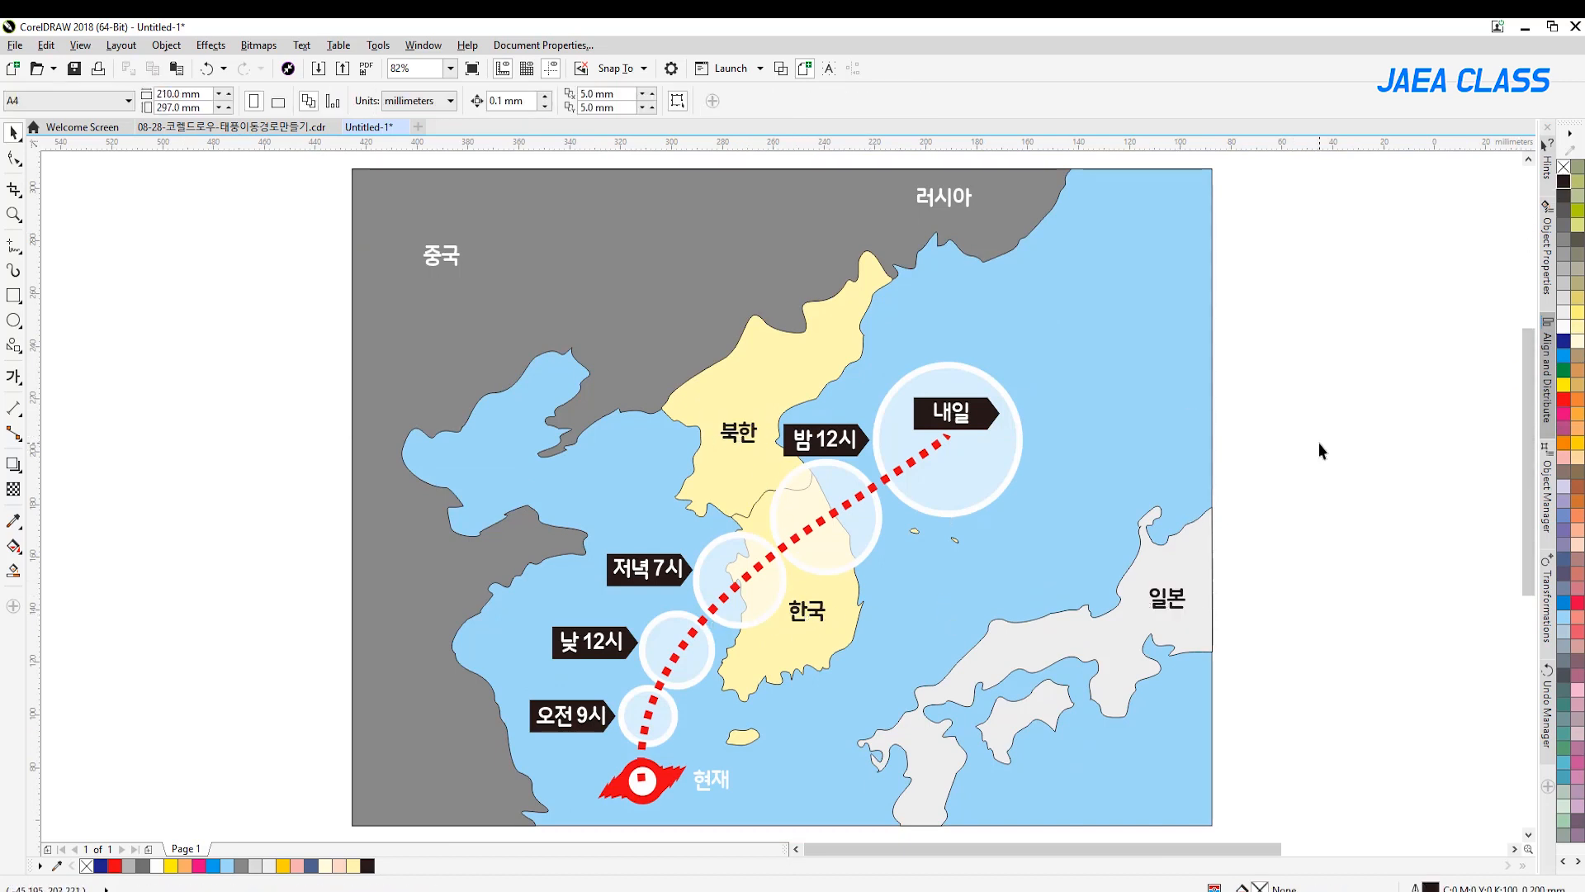
Move the 밤 12시 and 내일 labels with their tags to the left side of their respective circles
{"action": "left_click", "coordinate": [822, 446]}
{"action": "left_click_drag", "start_coordinate": [815, 438], "coordinate": [716, 487]}
{"action": "left_click", "coordinate": [1367, 453]}
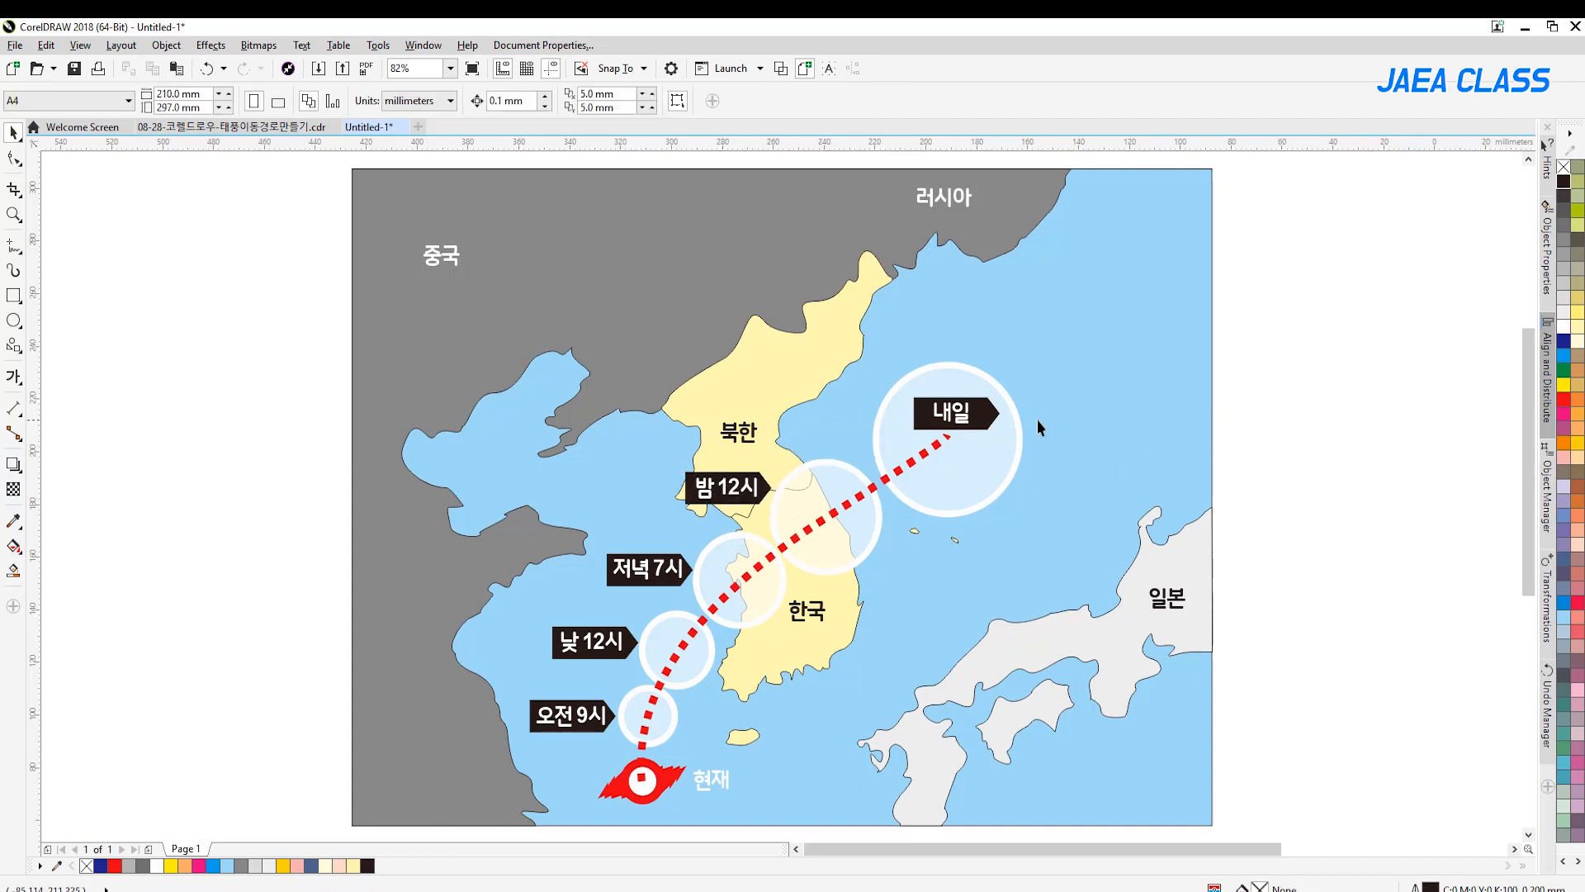
{"action": "left_click", "coordinate": [962, 415]}
{"action": "left_click_drag", "start_coordinate": [890, 420], "coordinate": [754, 431]}
{"action": "left_click", "coordinate": [1315, 443]}
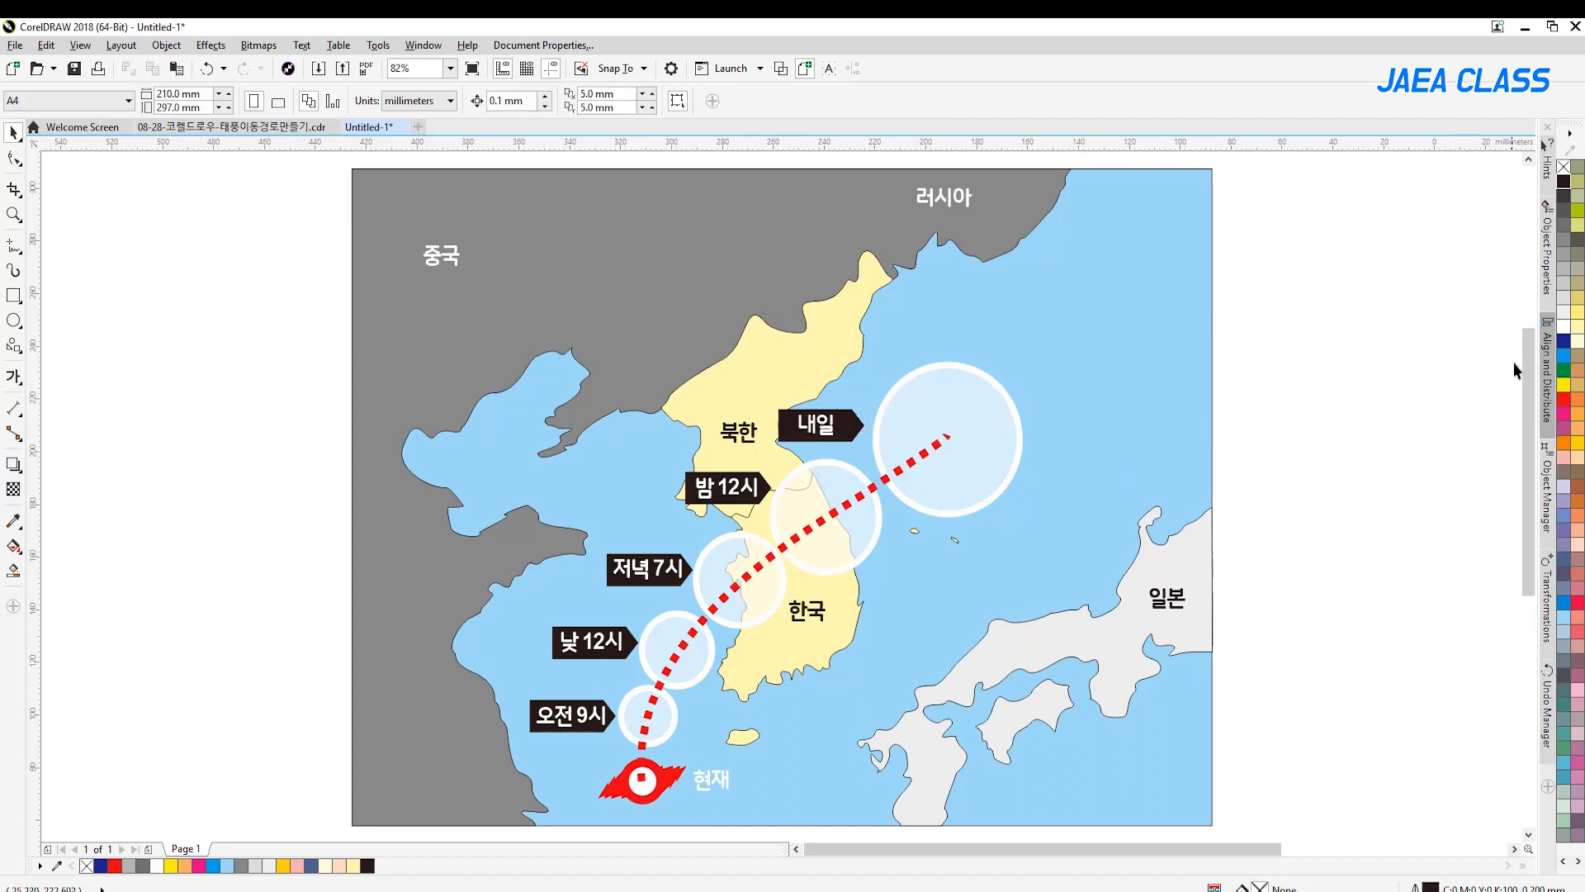
Draw a circle about 6.5 mm across right of the map and fill it with red
{"action": "scroll", "coordinate": [1527, 367], "scroll_direction": "down", "scroll_amount": 1}
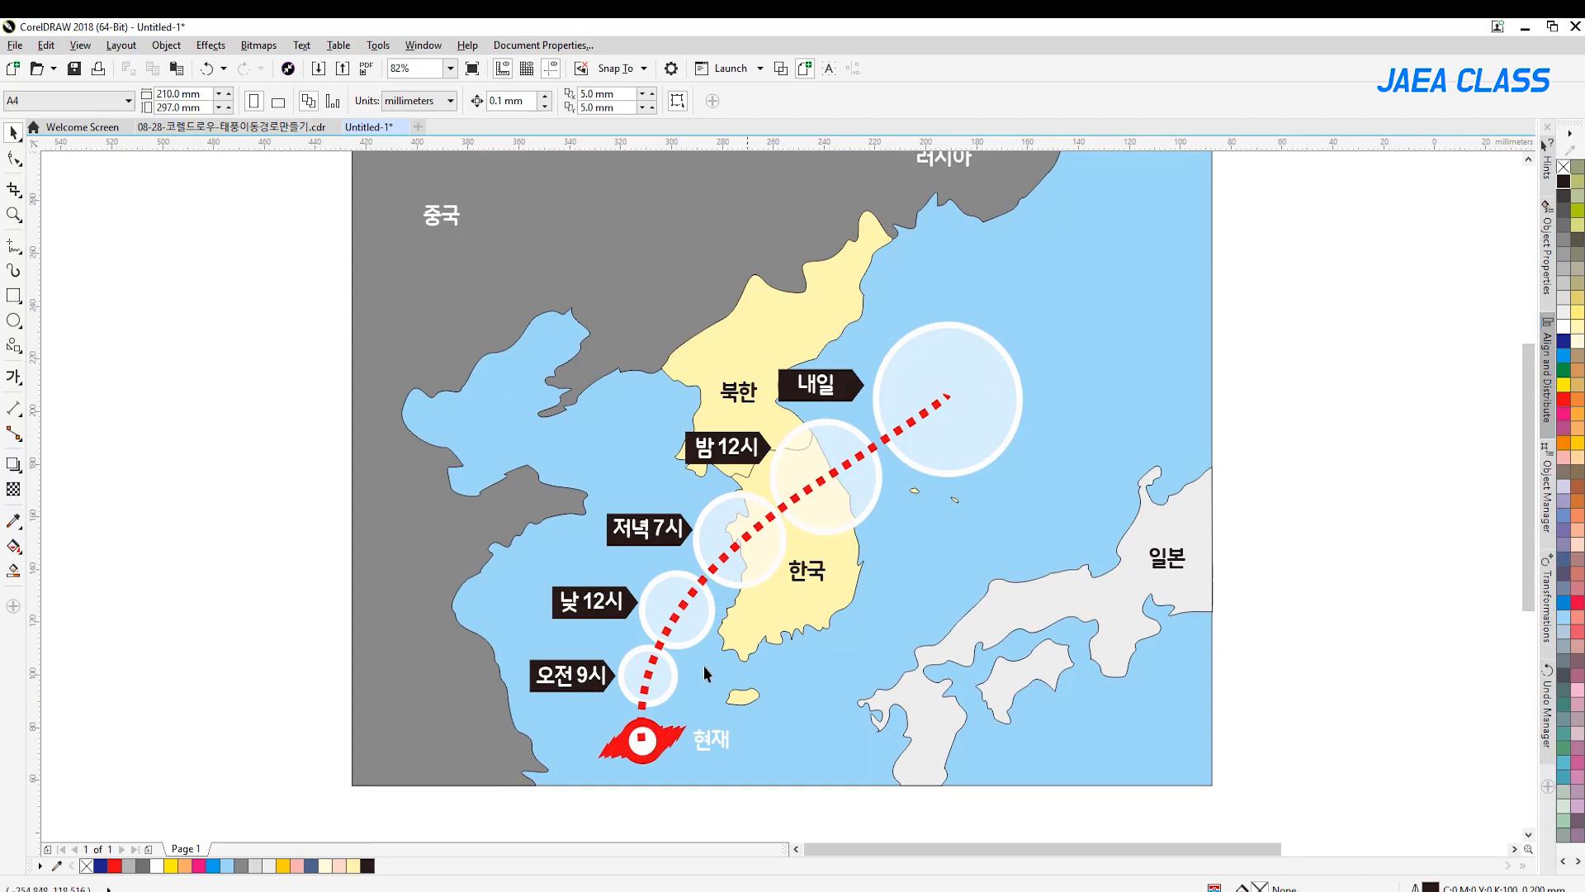
{"action": "left_click", "coordinate": [13, 320]}
{"action": "left_click_drag", "start_coordinate": [204, 412], "coordinate": [221, 429]}
{"action": "key", "text": "space"}
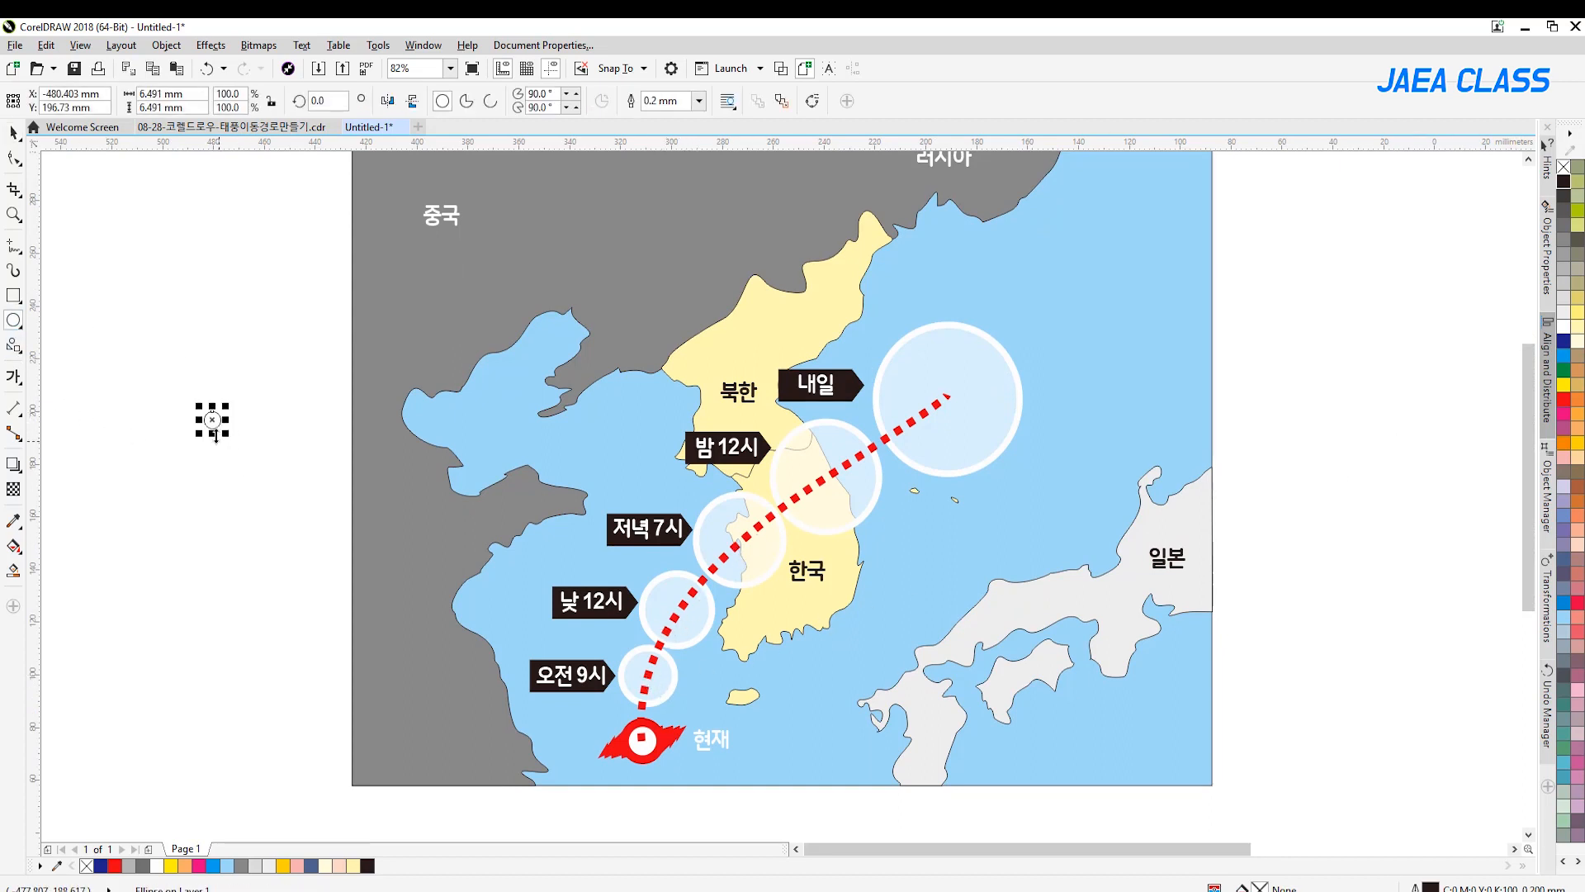
{"action": "left_click", "coordinate": [1564, 399]}
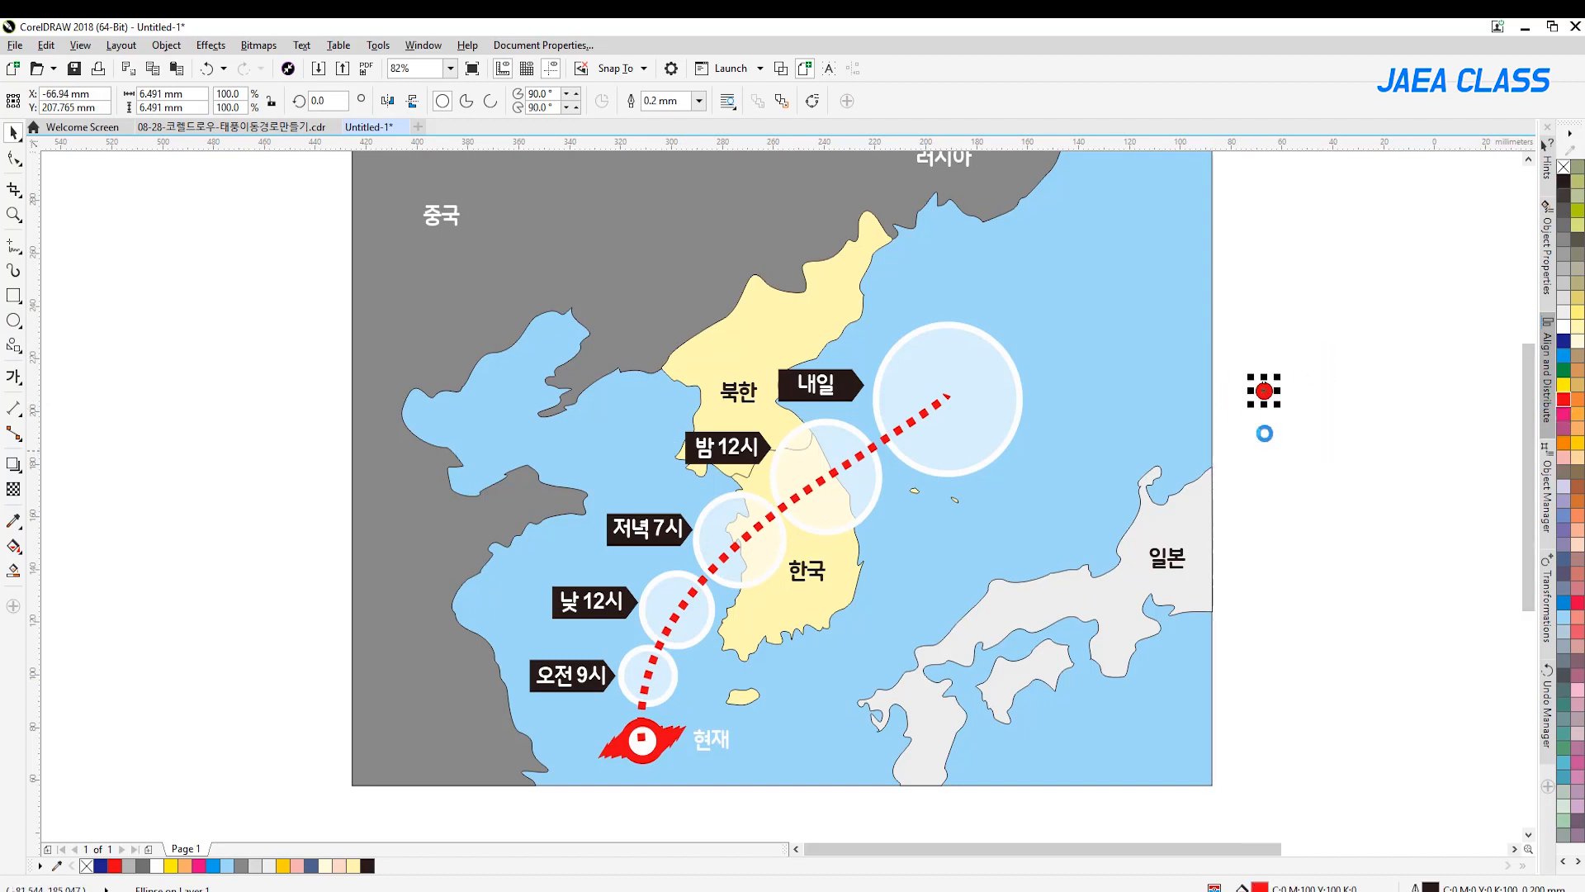
Copy the red dot onto each of the five forecast circles and center the dots in the 내일 and 밤 12시 circles
{"action": "left_click_drag", "start_coordinate": [1264, 391], "coordinate": [943, 399]}
{"action": "key", "text": "space"}
{"action": "key", "text": "space"}
{"action": "key", "text": "space"}
{"action": "key", "text": "c"}
{"action": "left_click", "coordinate": [827, 477]}
{"action": "left_click", "coordinate": [822, 441], "text": "shift"}
{"action": "key", "text": "c"}
{"action": "key", "text": "e"}
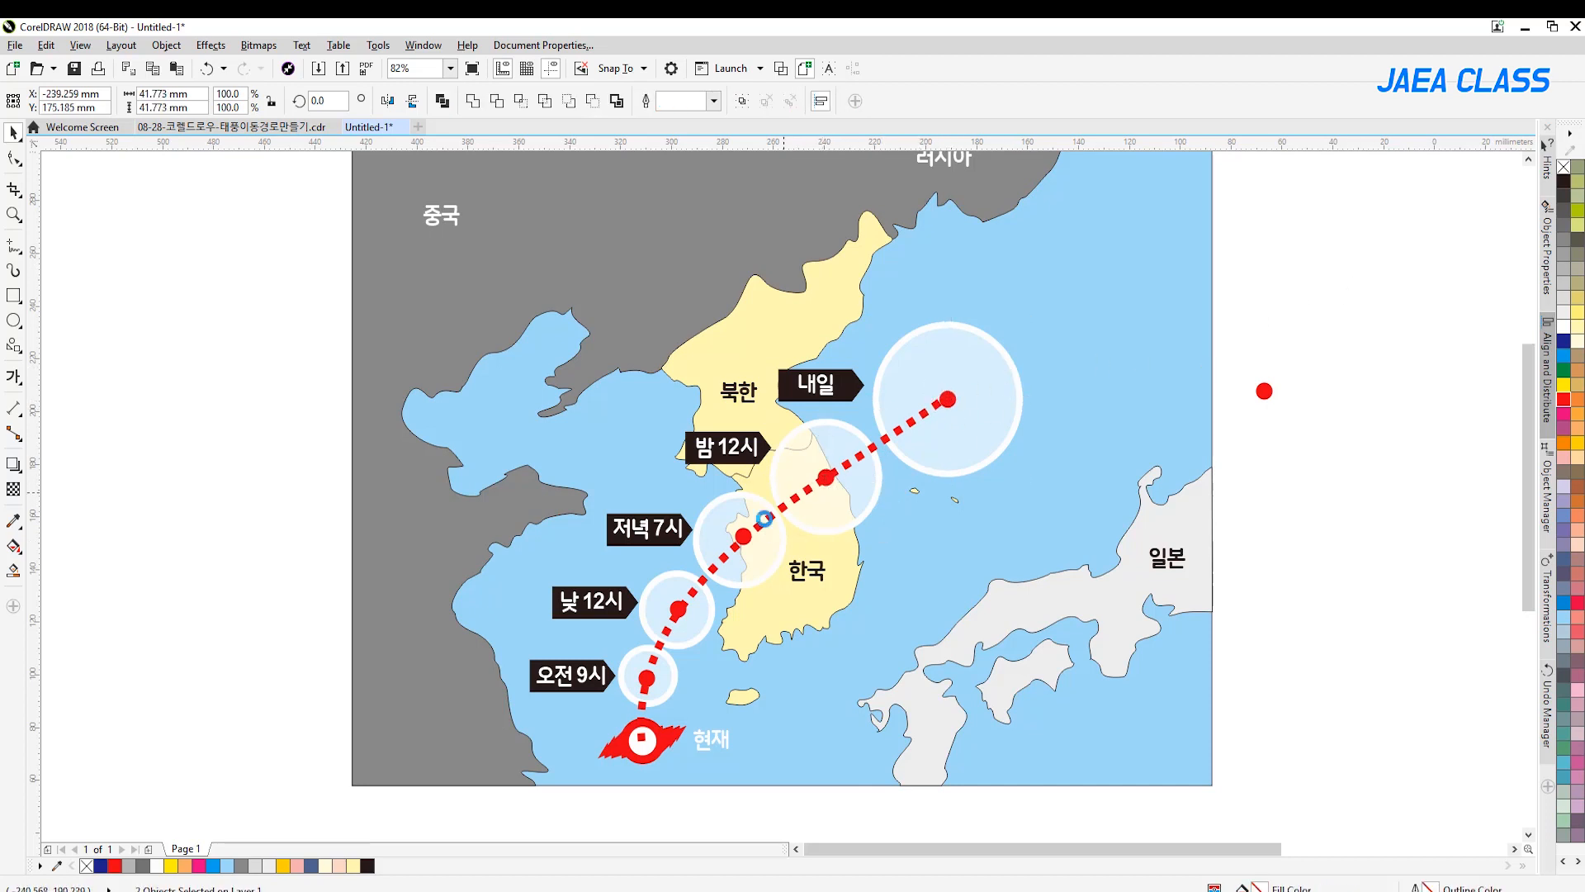
Center the red dots within the 저녁 7시, 낮 12시 and 오전 9시 circles
{"action": "left_click", "coordinate": [743, 538]}
{"action": "left_click", "coordinate": [729, 560], "text": "shift"}
{"action": "key", "text": "c"}
{"action": "key", "text": "e"}
{"action": "left_click", "coordinate": [680, 612]}
{"action": "left_click", "coordinate": [646, 629], "text": "shift"}
{"action": "key", "text": "c"}
{"action": "key", "text": "e"}
{"action": "left_click", "coordinate": [648, 676]}
{"action": "left_click", "coordinate": [632, 653], "text": "shift"}
{"action": "key", "text": "c"}
{"action": "key", "text": "e"}
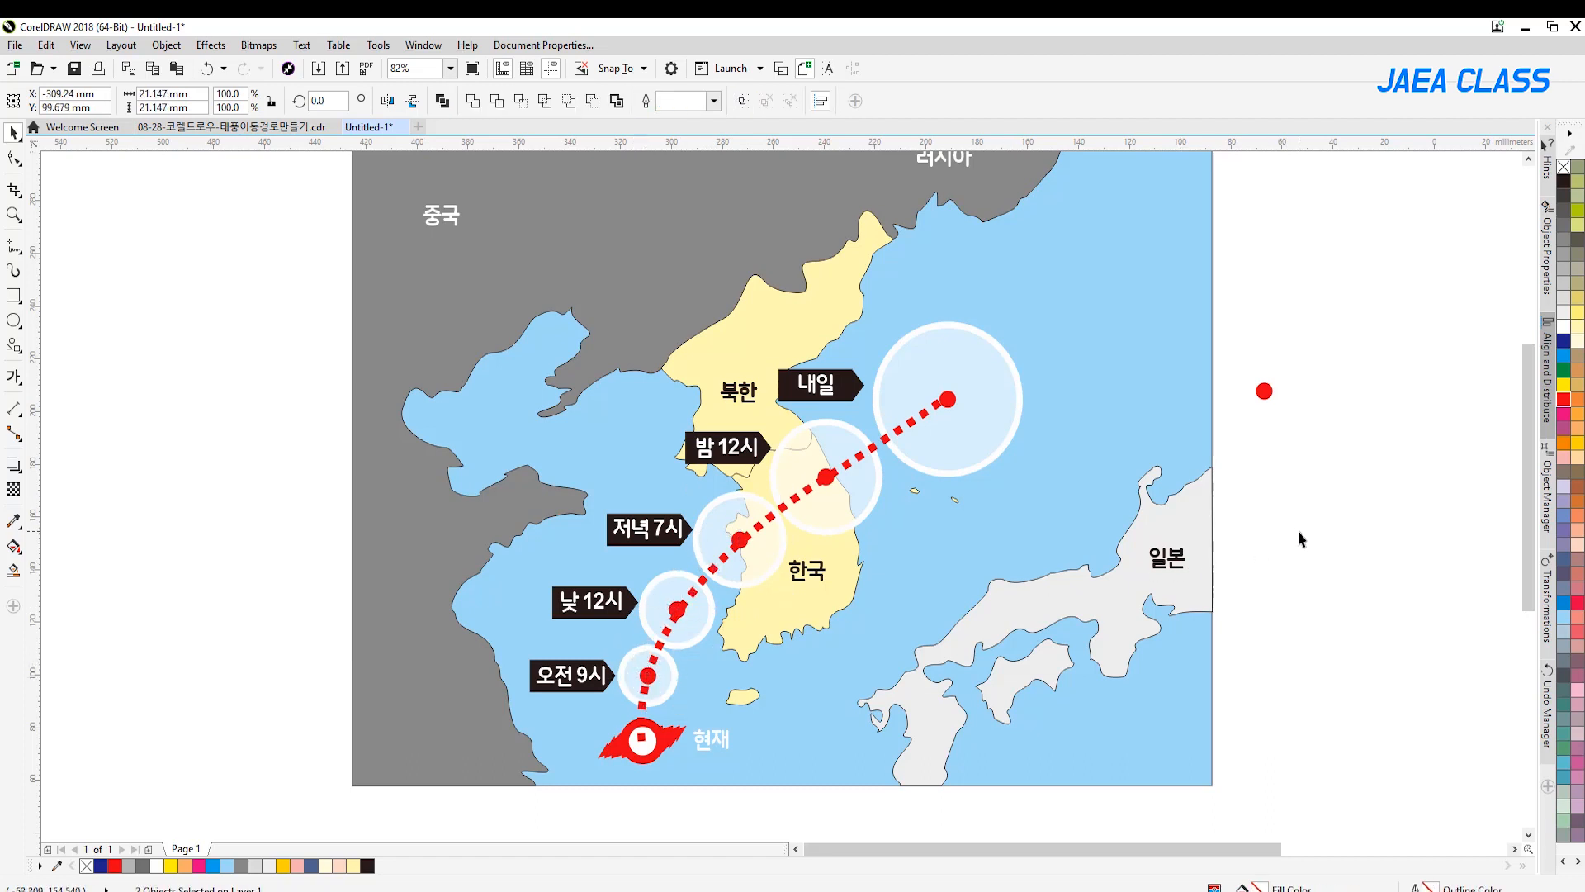
{"action": "left_click", "coordinate": [1298, 530]}
Set the dotted path's outline width to 2.0 mm and delete the spare red dot beside the map
{"action": "left_click", "coordinate": [902, 438]}
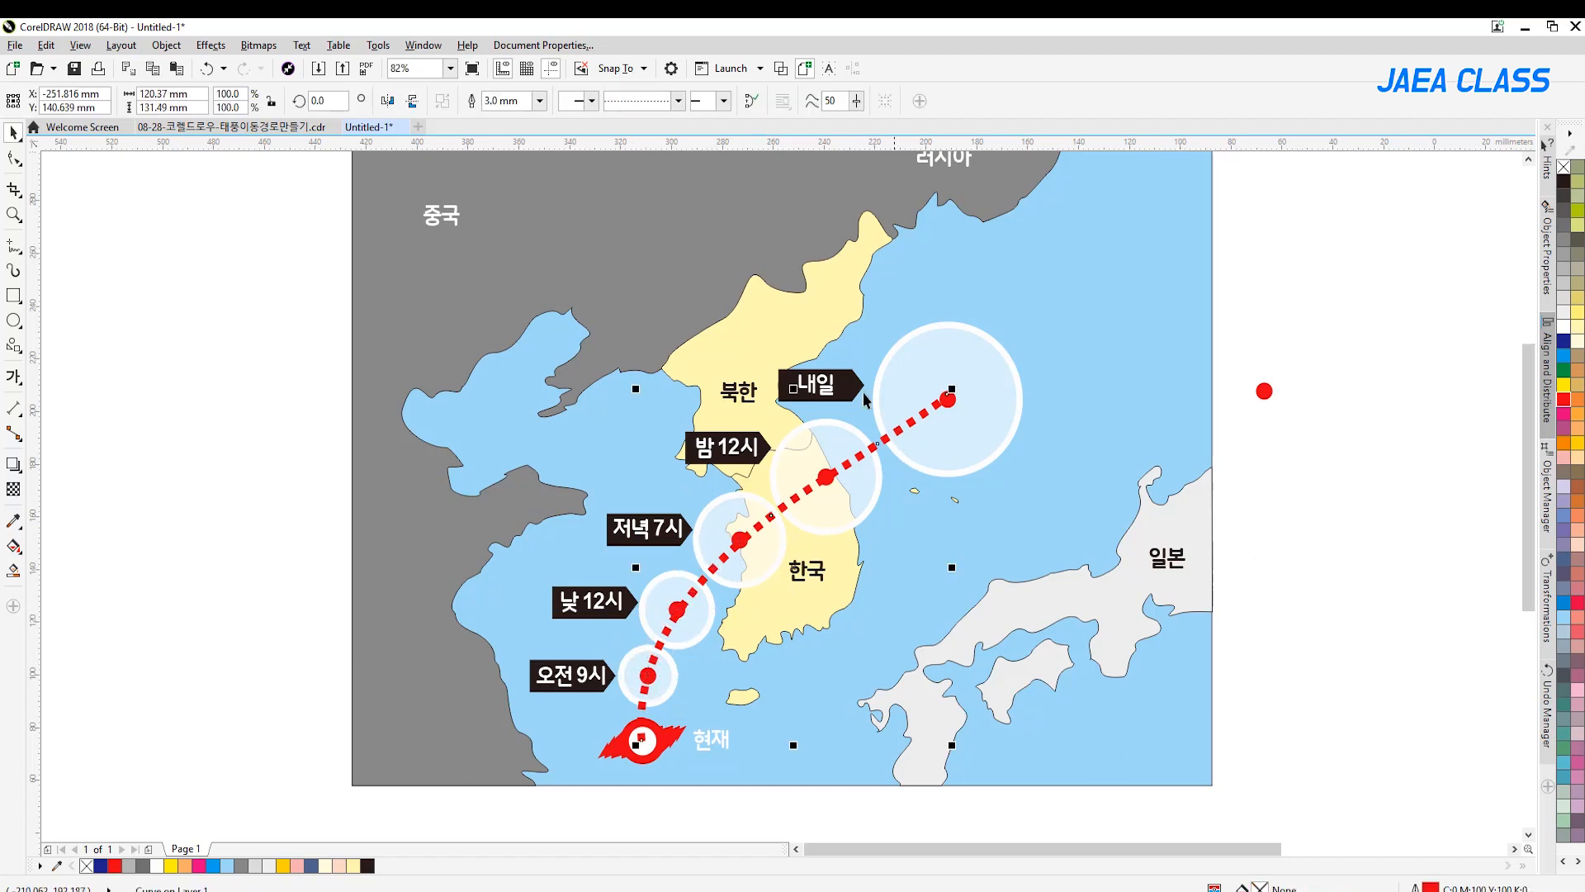
{"action": "left_click", "coordinate": [540, 100]}
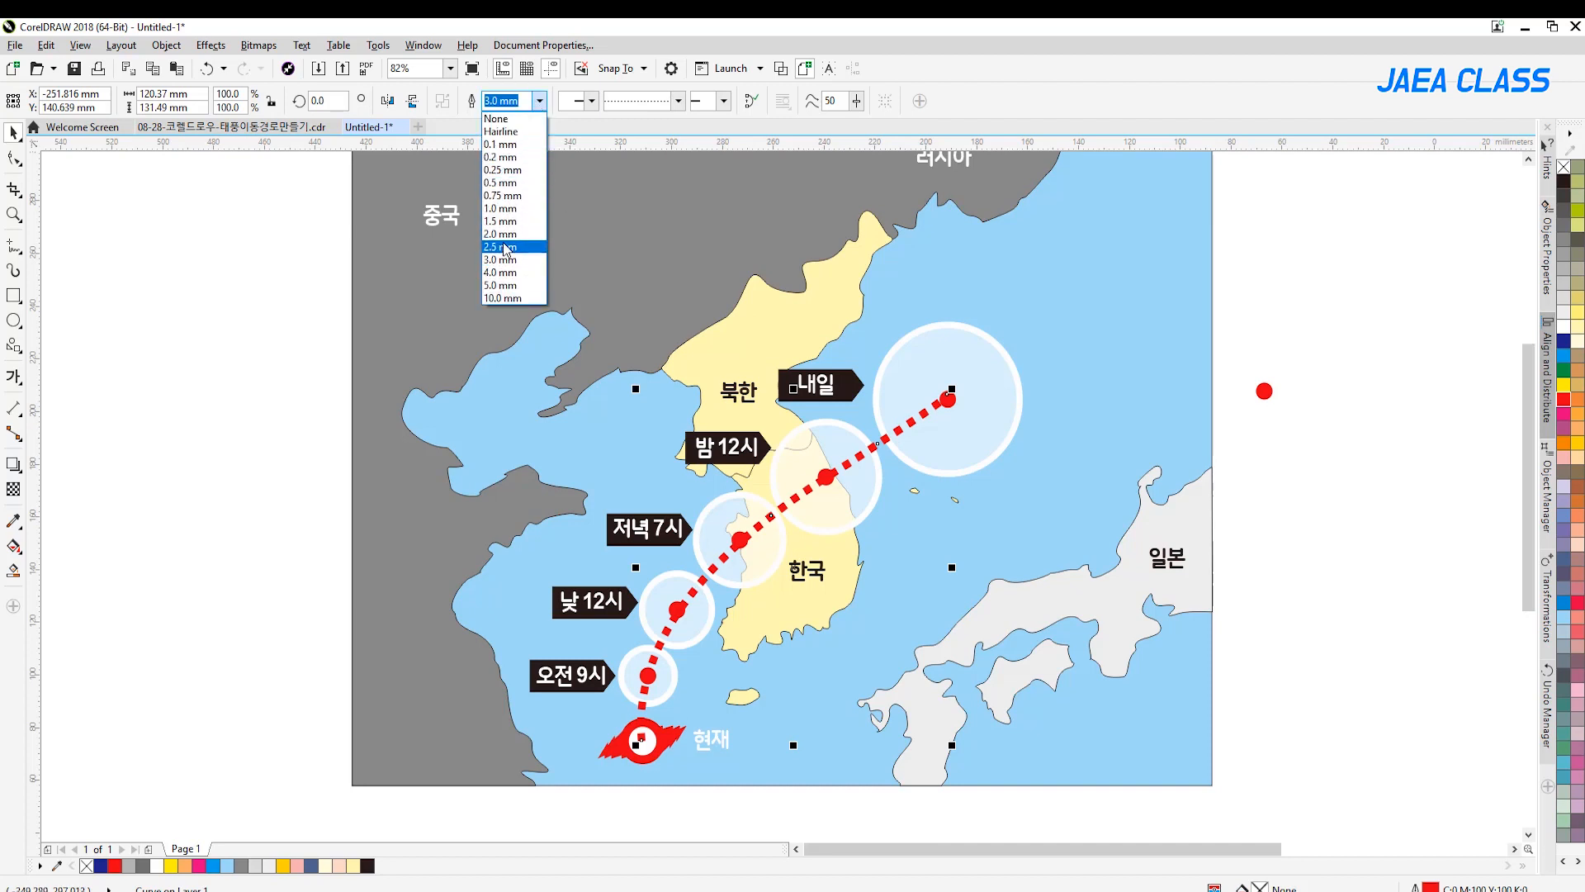
{"action": "left_click", "coordinate": [506, 234]}
{"action": "left_click", "coordinate": [1379, 298]}
{"action": "left_click", "coordinate": [1264, 391]}
{"action": "key", "text": "Delete"}
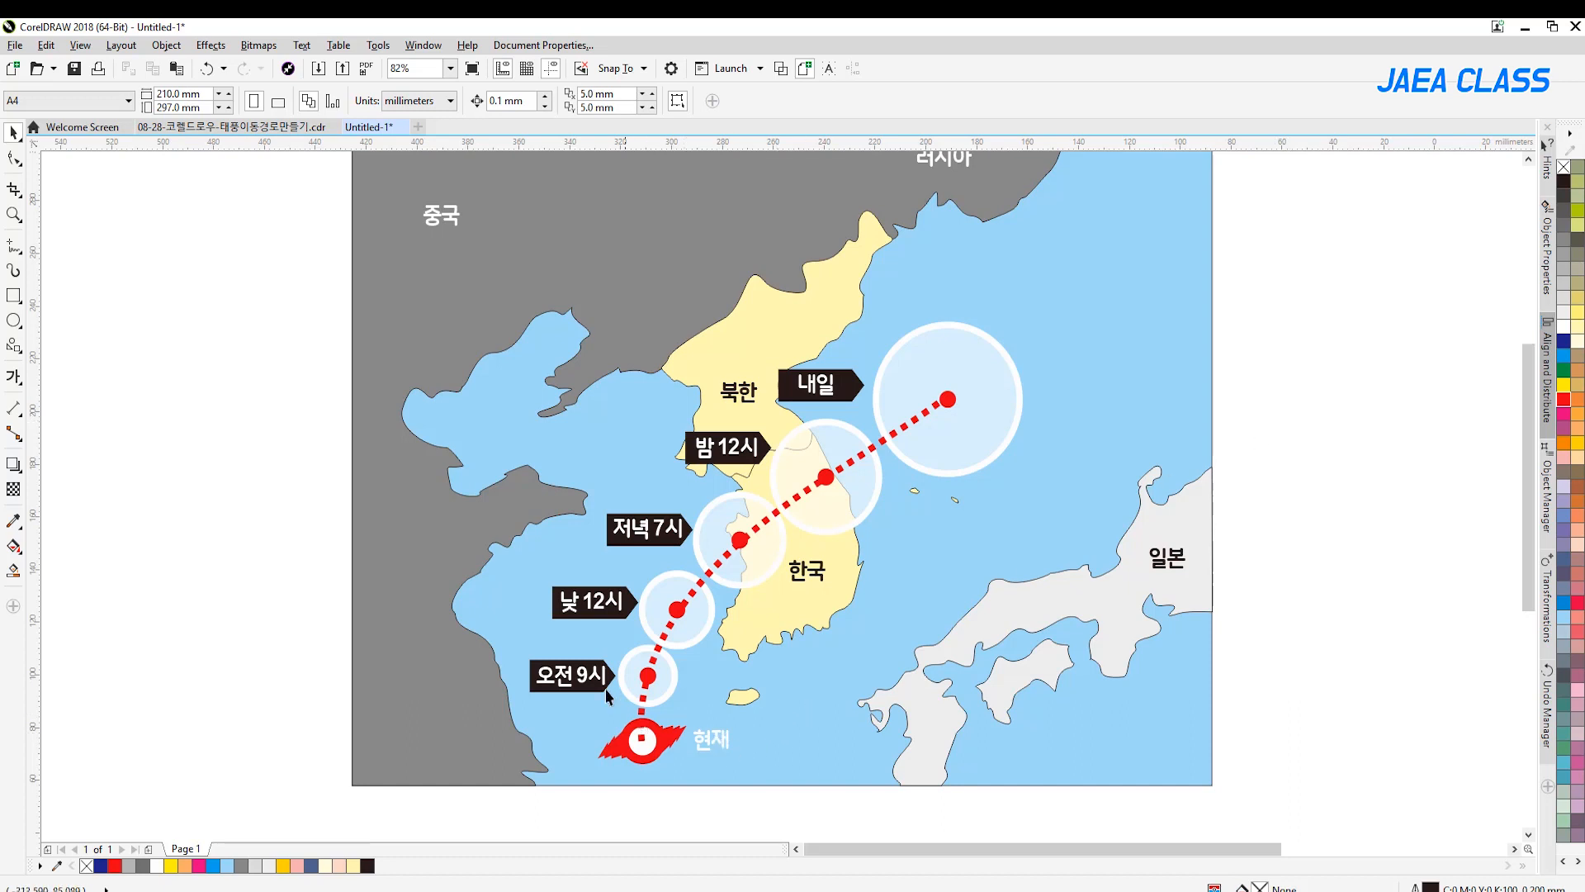
Place a horizontally flipped copy of the black tag behind 현재, pointing at the typhoon symbol, with the text centered on it
{"action": "mouse_move", "coordinate": [583, 671]}
{"action": "left_mouse_down"}
{"action": "mouse_move", "coordinate": [693, 738]}
{"action": "mouse_move", "coordinate": [739, 727]}
{"action": "left_mouse_up"}
{"action": "left_click", "coordinate": [386, 100]}
{"action": "left_click_drag", "start_coordinate": [696, 818], "coordinate": [756, 685]}
{"action": "left_click_drag", "start_coordinate": [669, 812], "coordinate": [744, 743]}
{"action": "key", "text": "shift+Page_Up"}
{"action": "left_click", "coordinate": [1334, 593]}
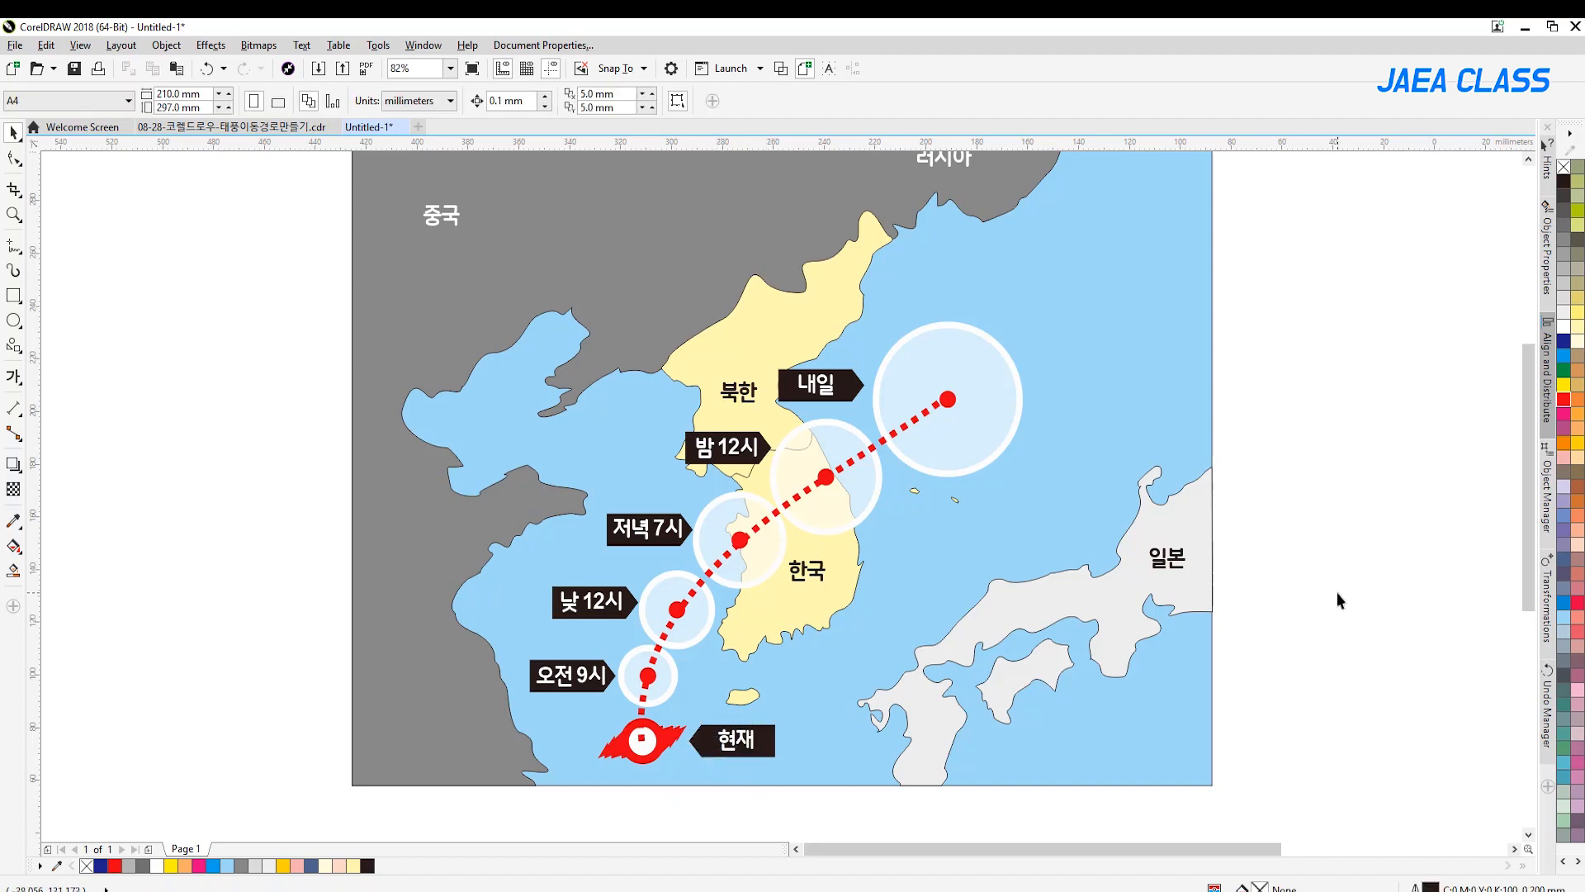
Fill the 현재 tag with red and remove its outline
{"action": "left_click", "coordinate": [767, 731]}
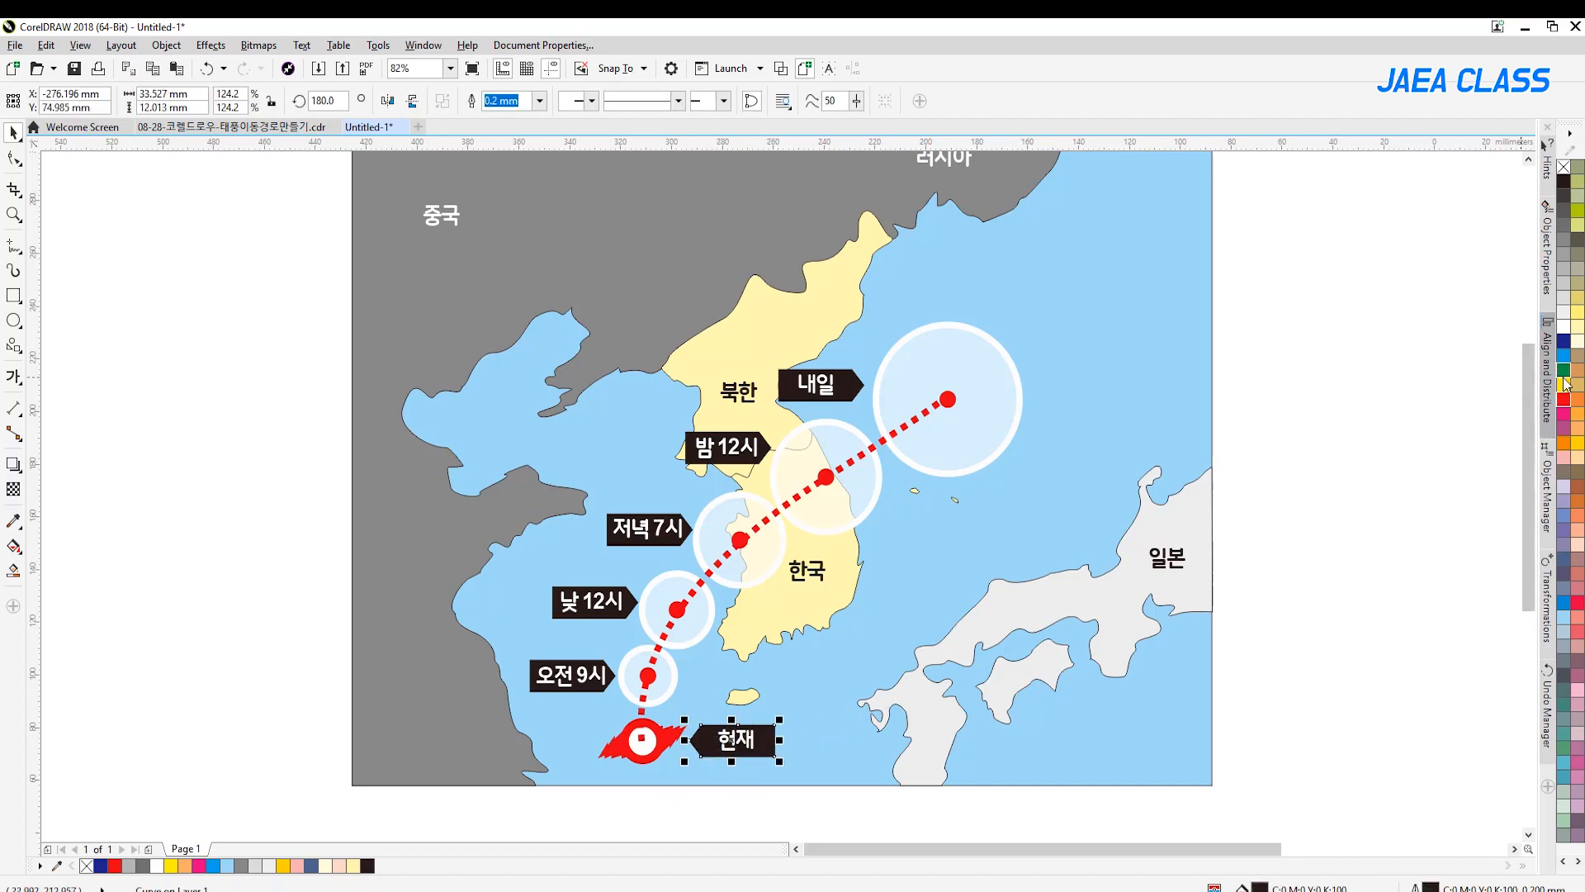
{"action": "left_click", "coordinate": [1564, 400]}
{"action": "left_click", "coordinate": [1317, 645]}
{"action": "left_click", "coordinate": [765, 731]}
{"action": "right_click", "coordinate": [1563, 167]}
{"action": "left_click", "coordinate": [1324, 641]}
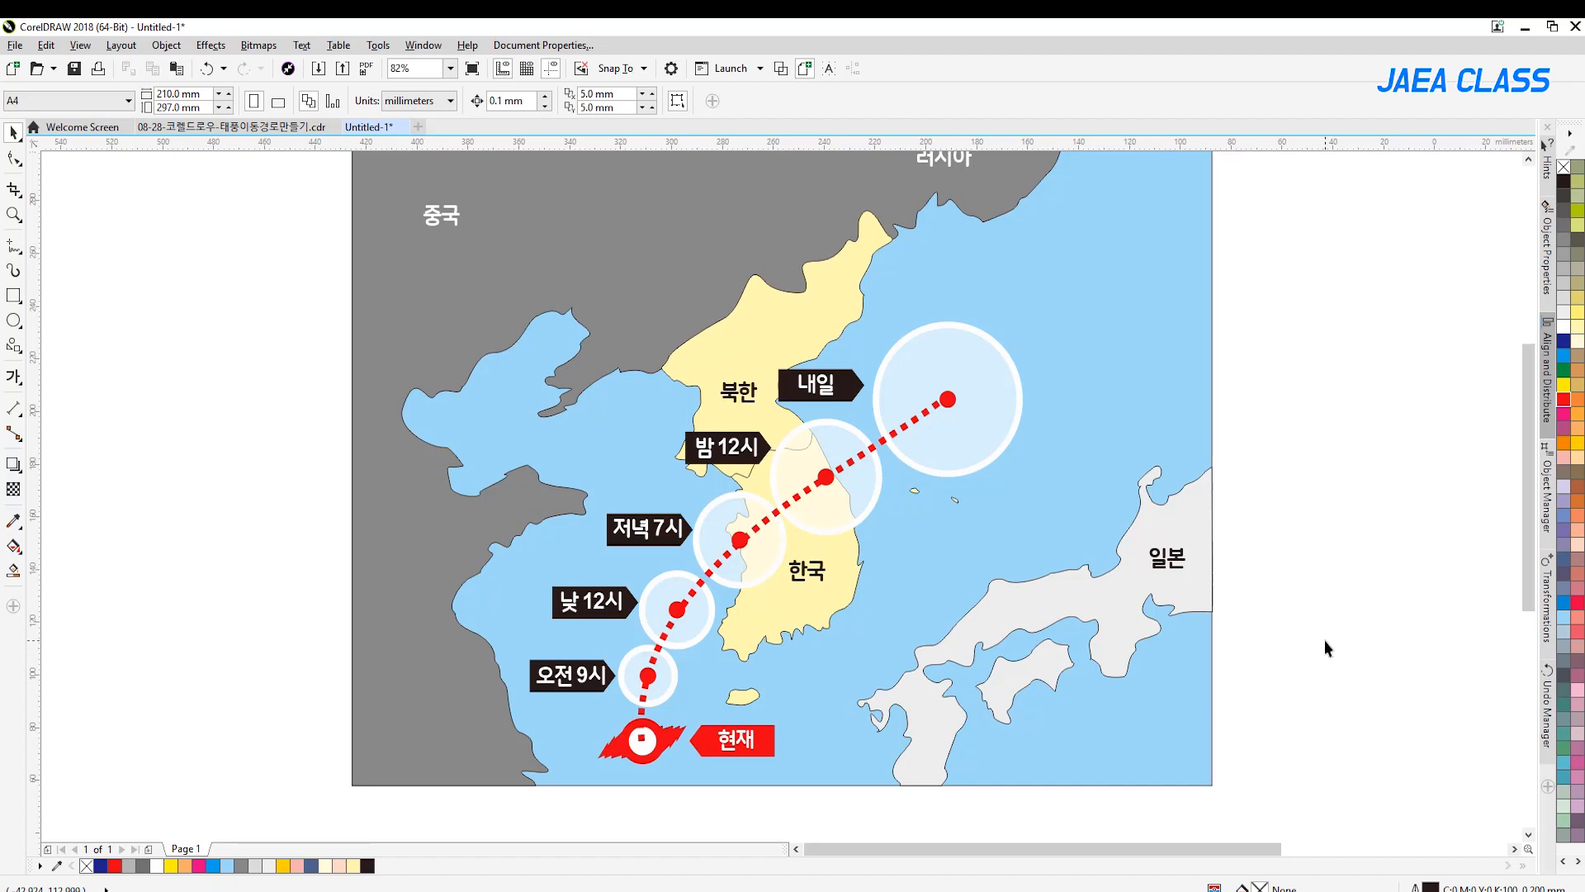
{"action": "left_click", "coordinate": [14, 213]}
{"action": "right_click", "coordinate": [508, 323]}
{"action": "left_click_drag", "start_coordinate": [531, 273], "coordinate": [1028, 664]}
{"action": "left_click", "coordinate": [14, 133]}
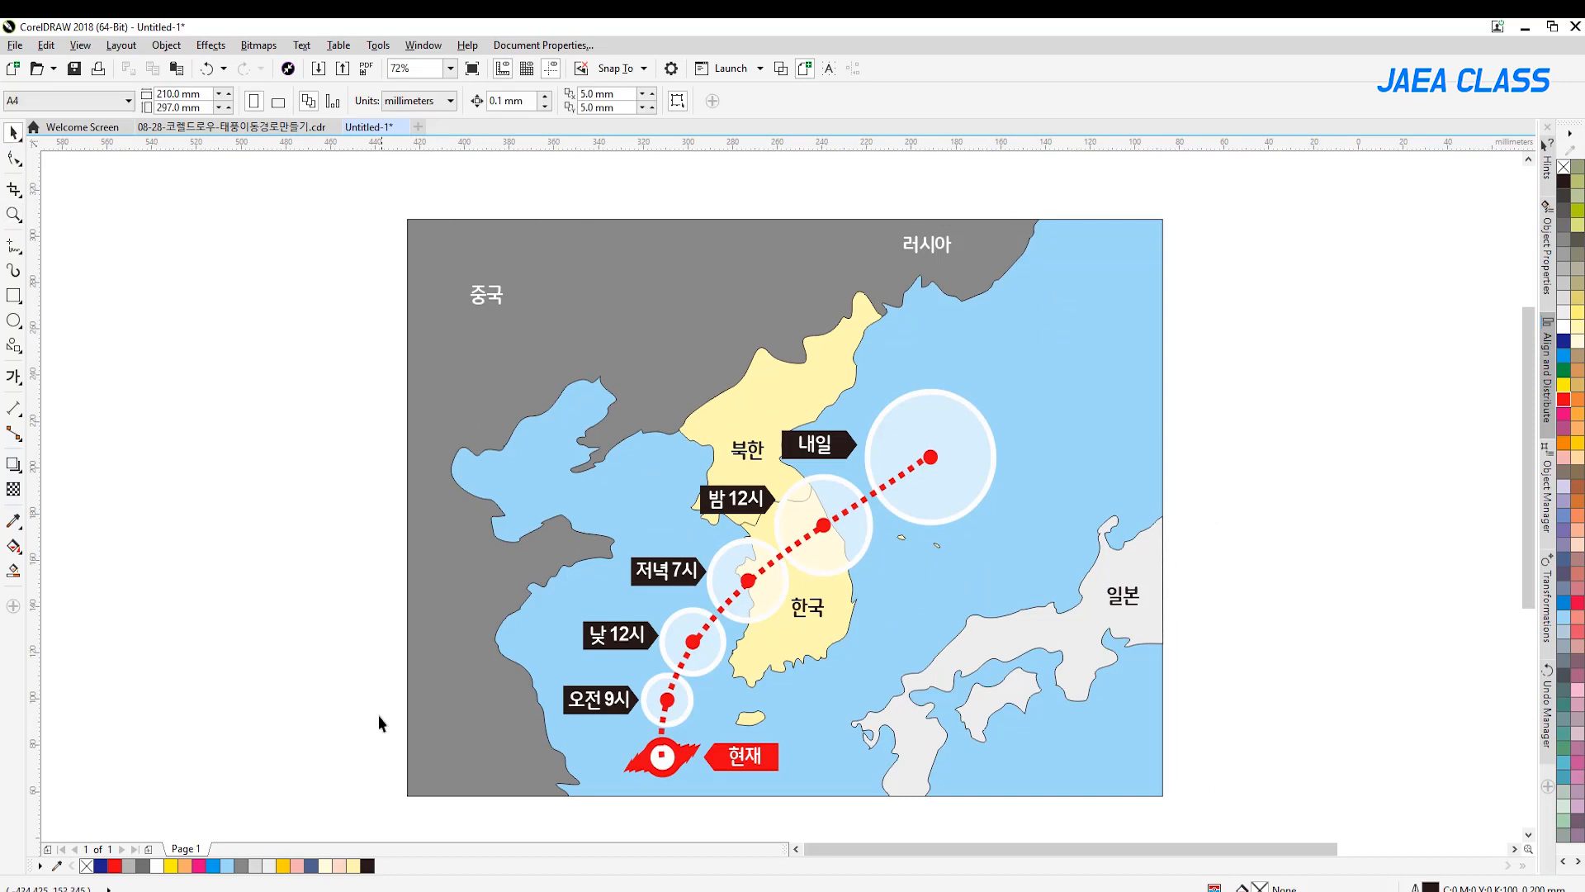